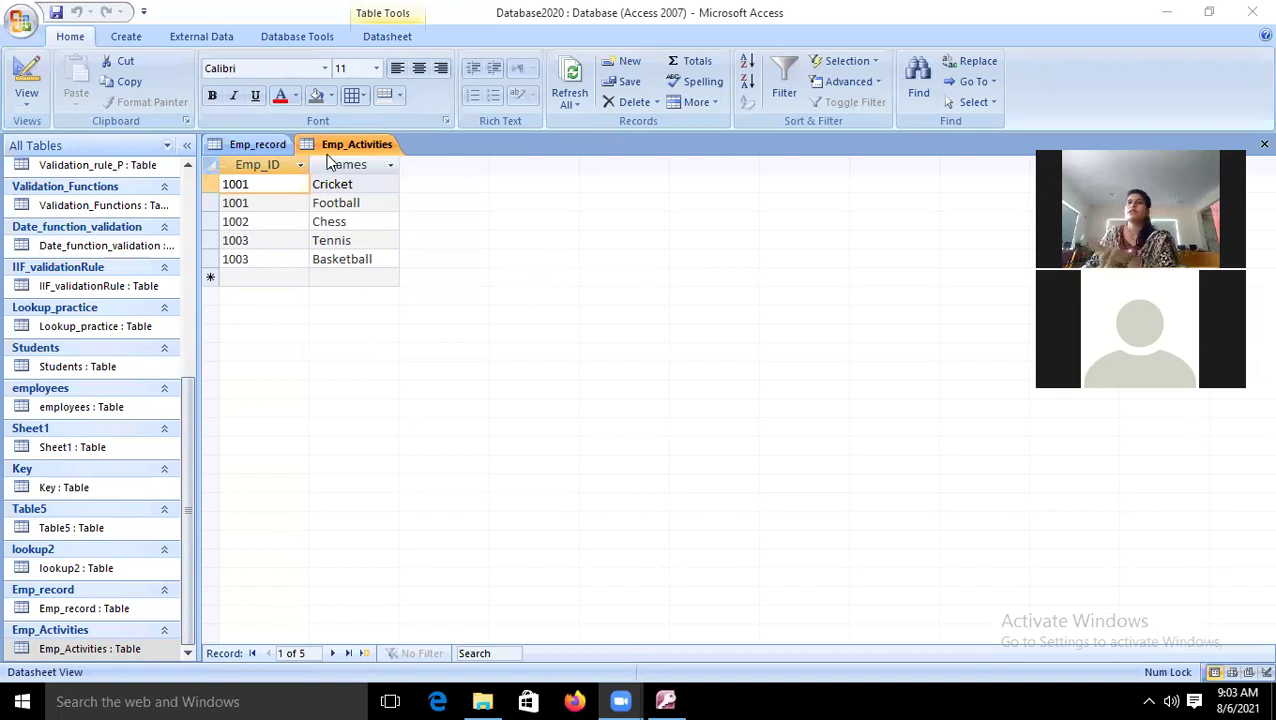
# Close the open Emp_record and Emp_Activities tables.
pyautogui.click(228, 184)
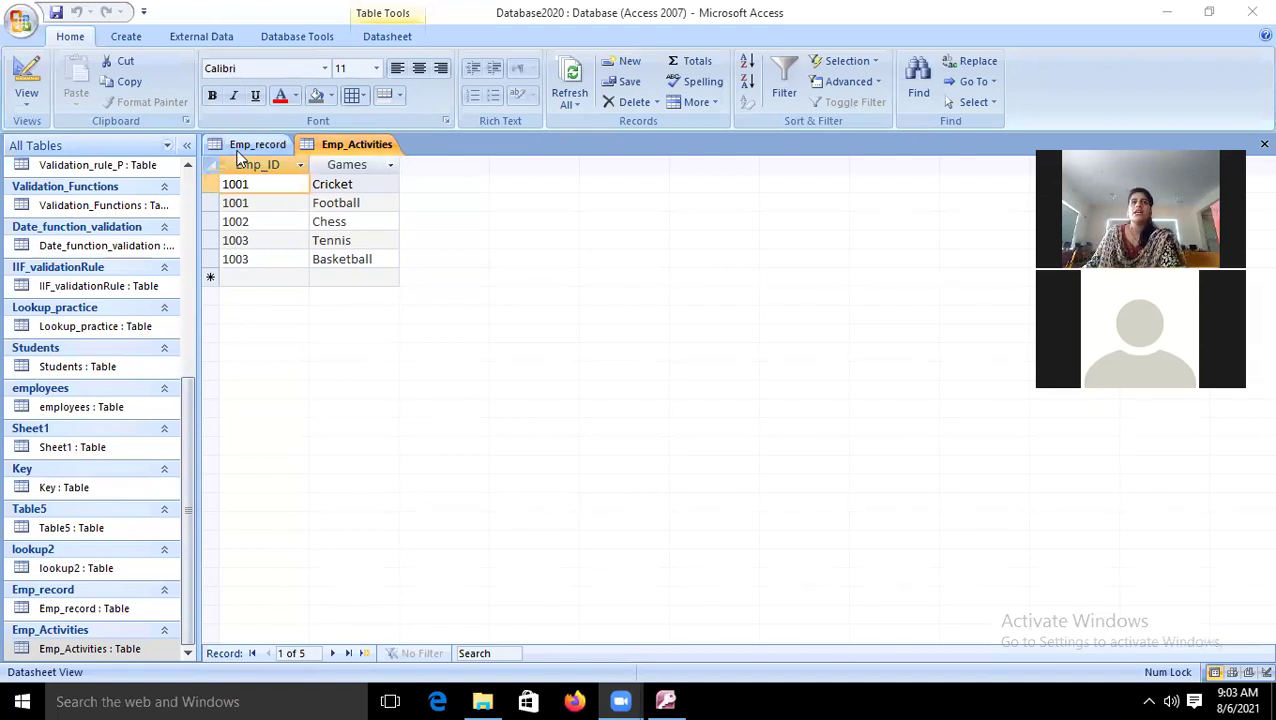
pyautogui.rightClick(242, 148)
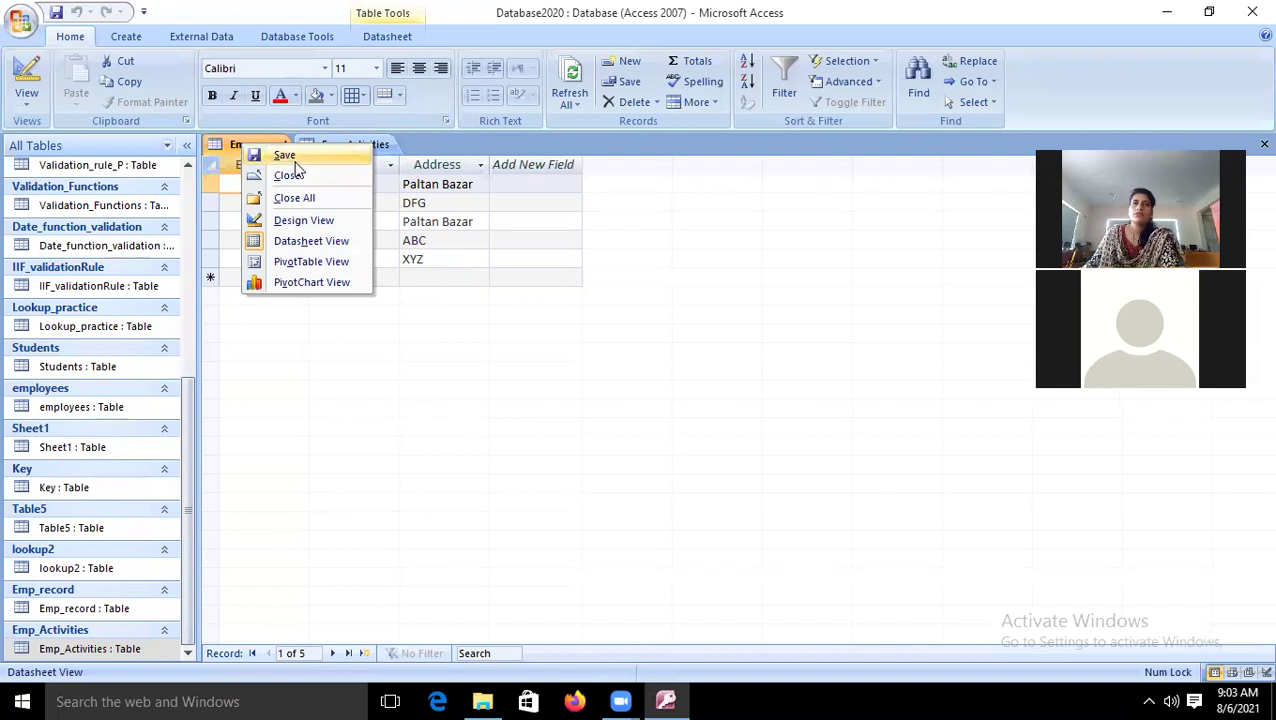
pyautogui.click(292, 175)
pyautogui.rightClick(273, 150)
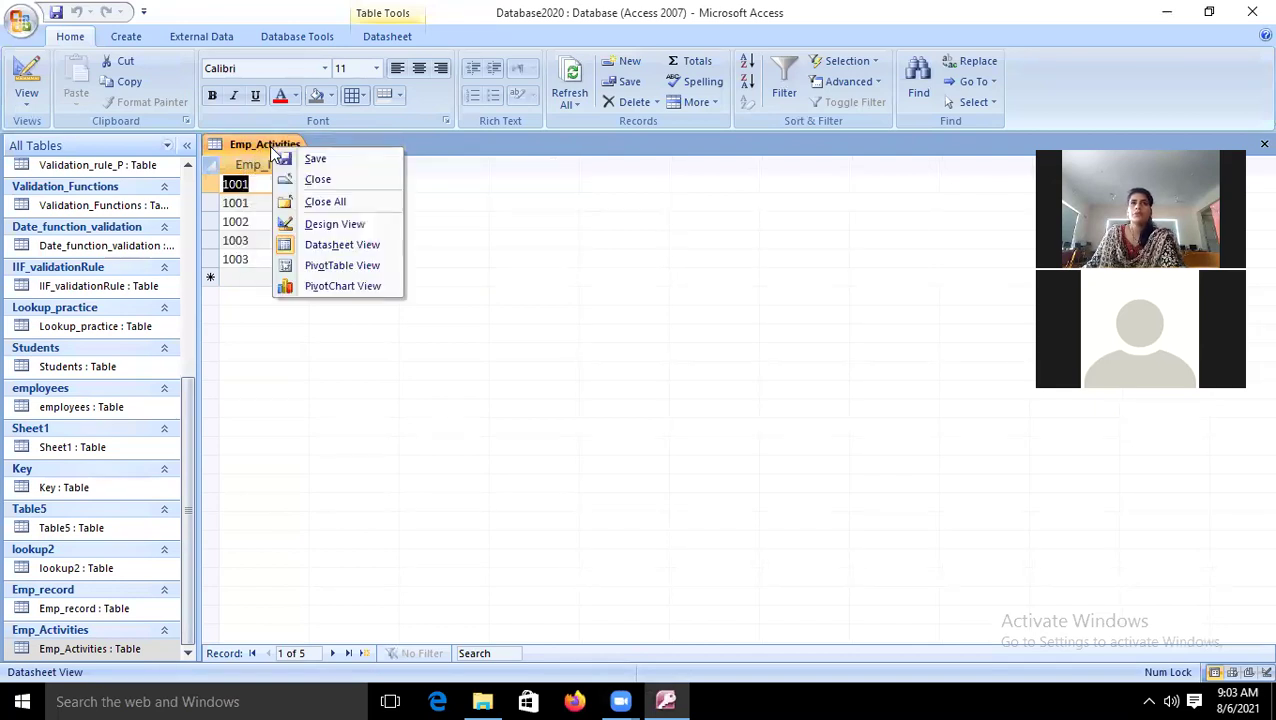
pyautogui.click(312, 181)
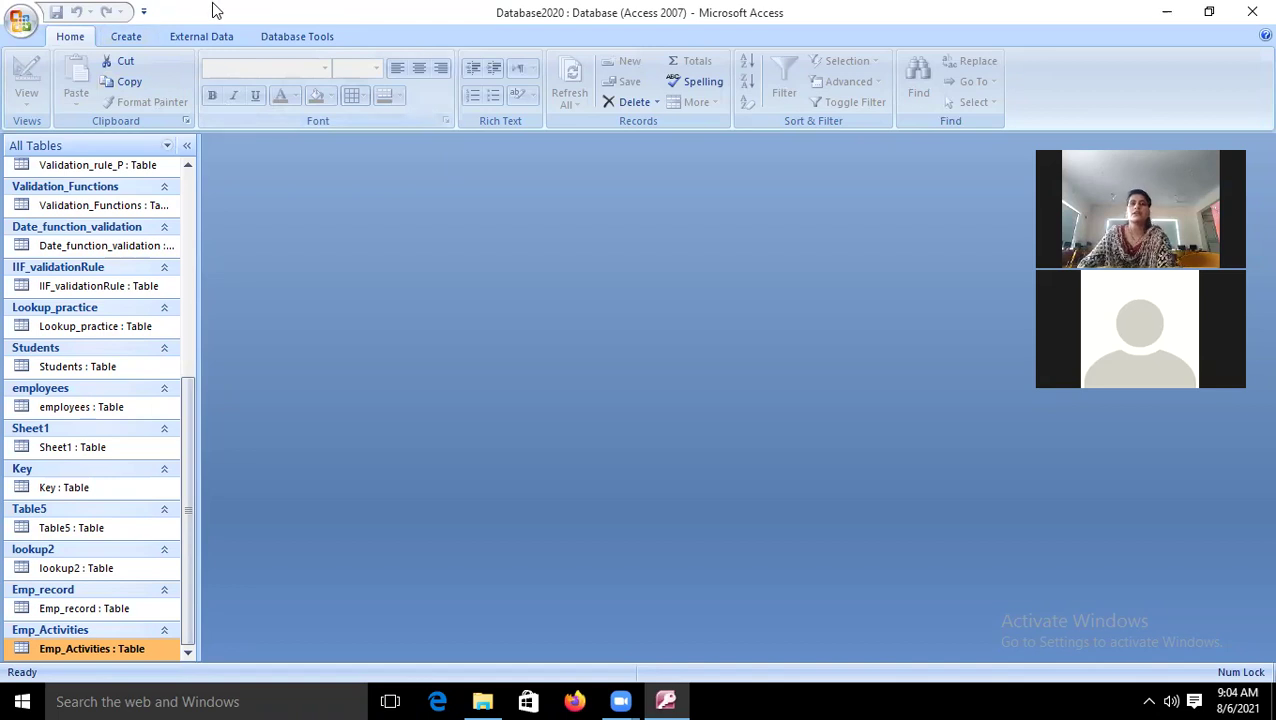
# Open the database's relationship layout and hide the Emp_record and Emp_Activities tables from it.
pyautogui.click(281, 40)
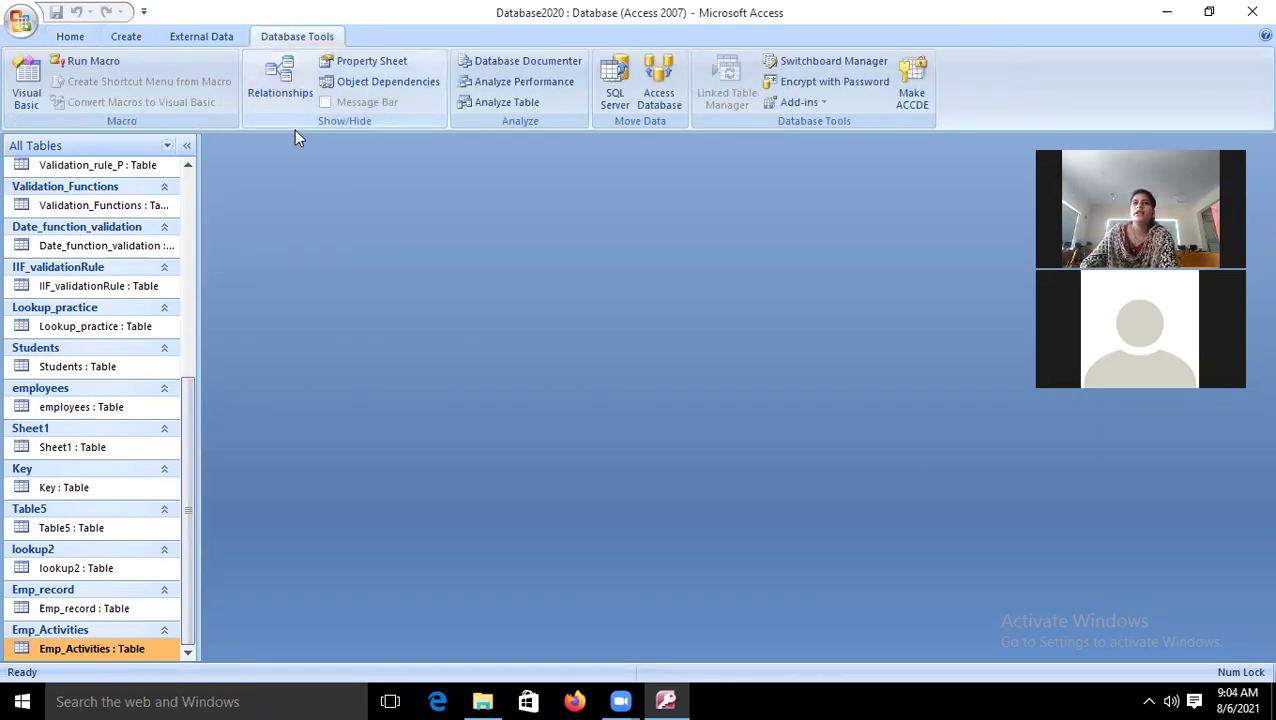
pyautogui.click(277, 99)
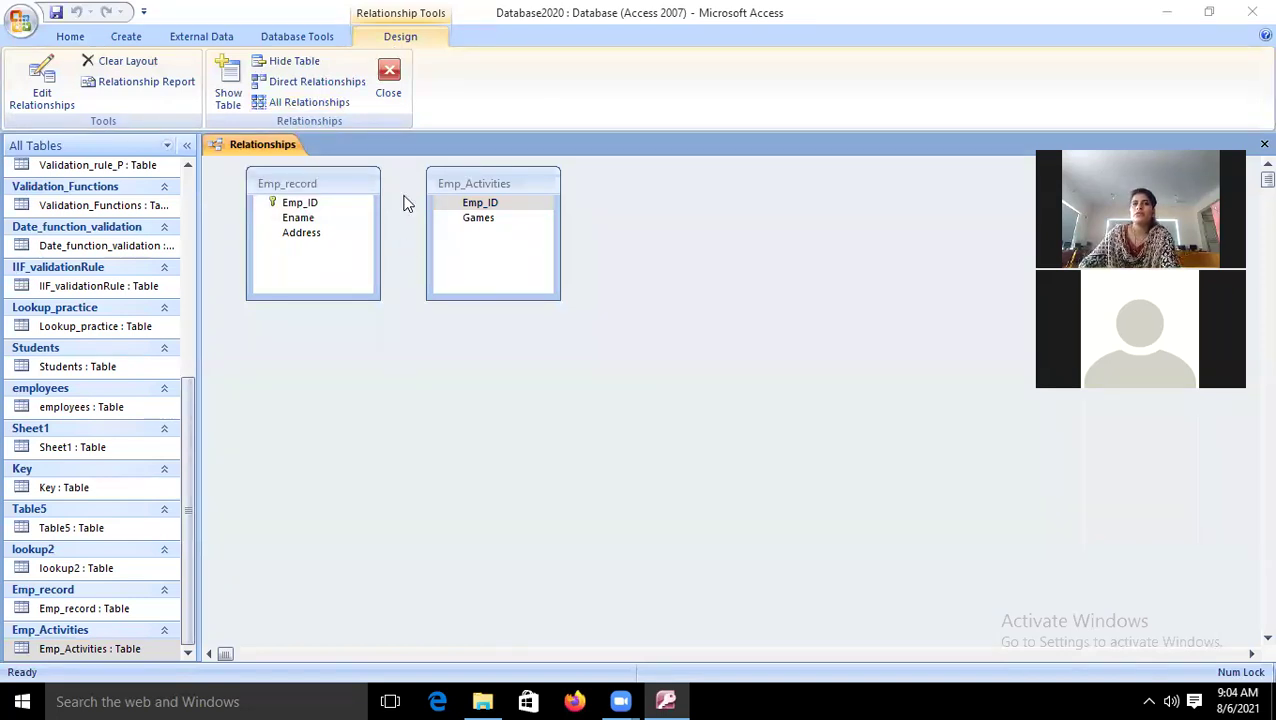
pyautogui.rightClick(336, 183)
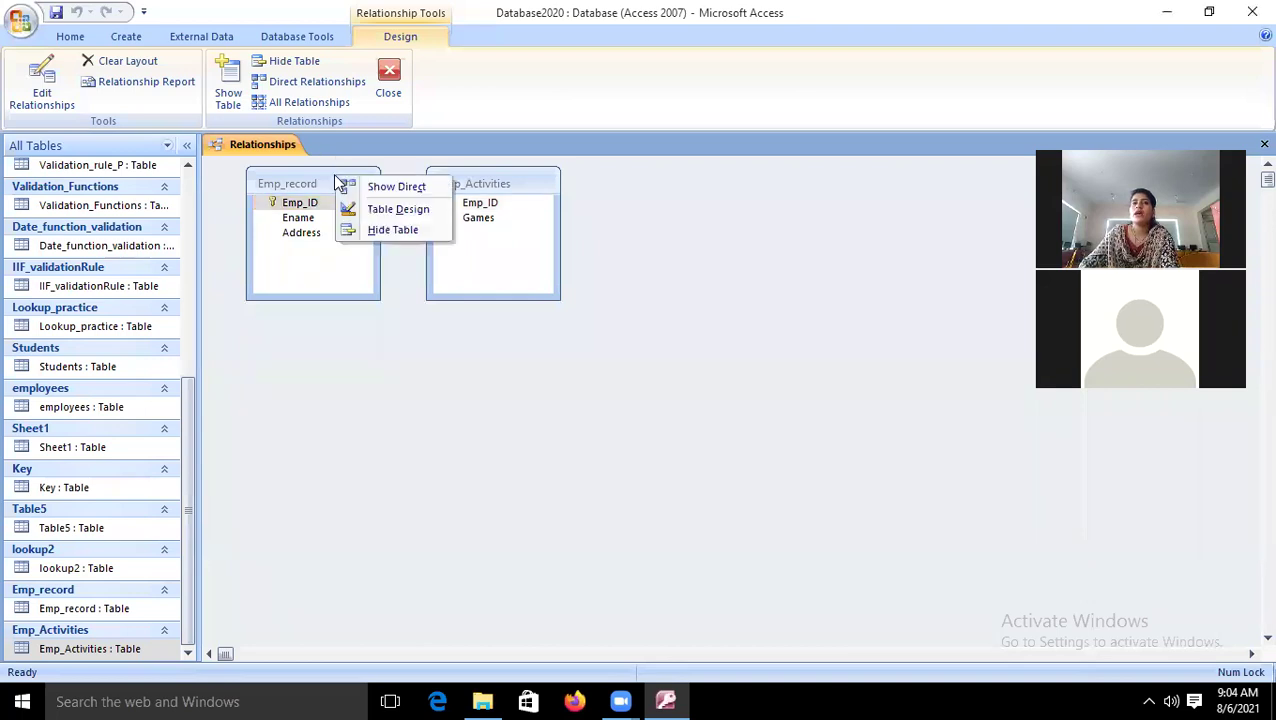
pyautogui.click(395, 228)
pyautogui.rightClick(546, 187)
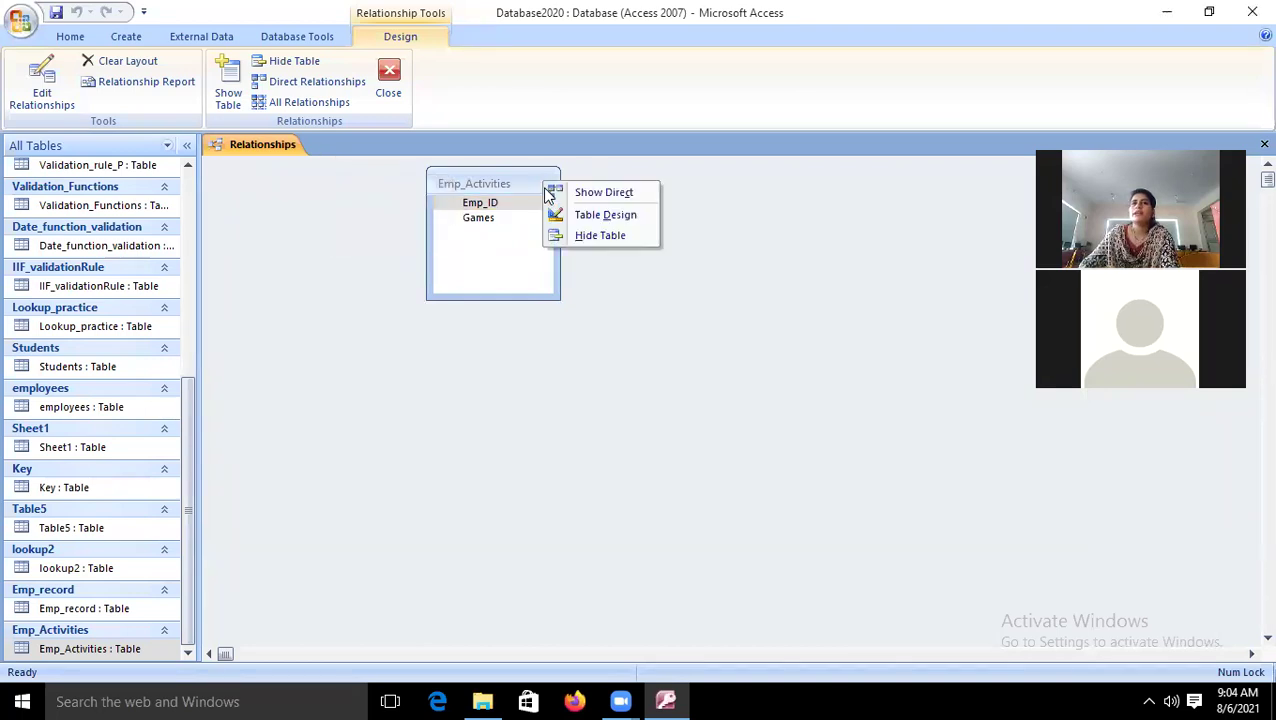
pyautogui.click(587, 235)
# Add the Emp_record table and the Emp_Activities table to the empty relationship layout.
pyautogui.click(216, 101)
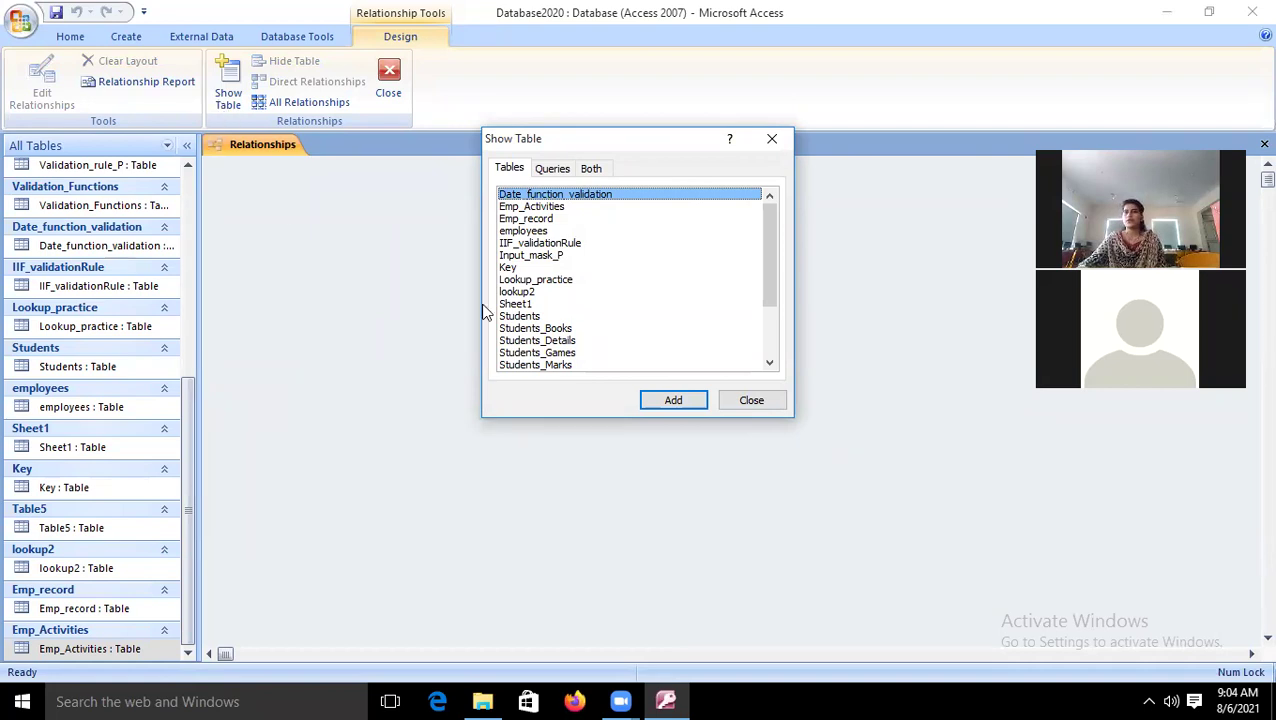
pyautogui.moveTo(773, 282)
pyautogui.mouseDown()
pyautogui.moveTo(773, 326)
pyautogui.moveTo(769, 268)
pyautogui.mouseUp()
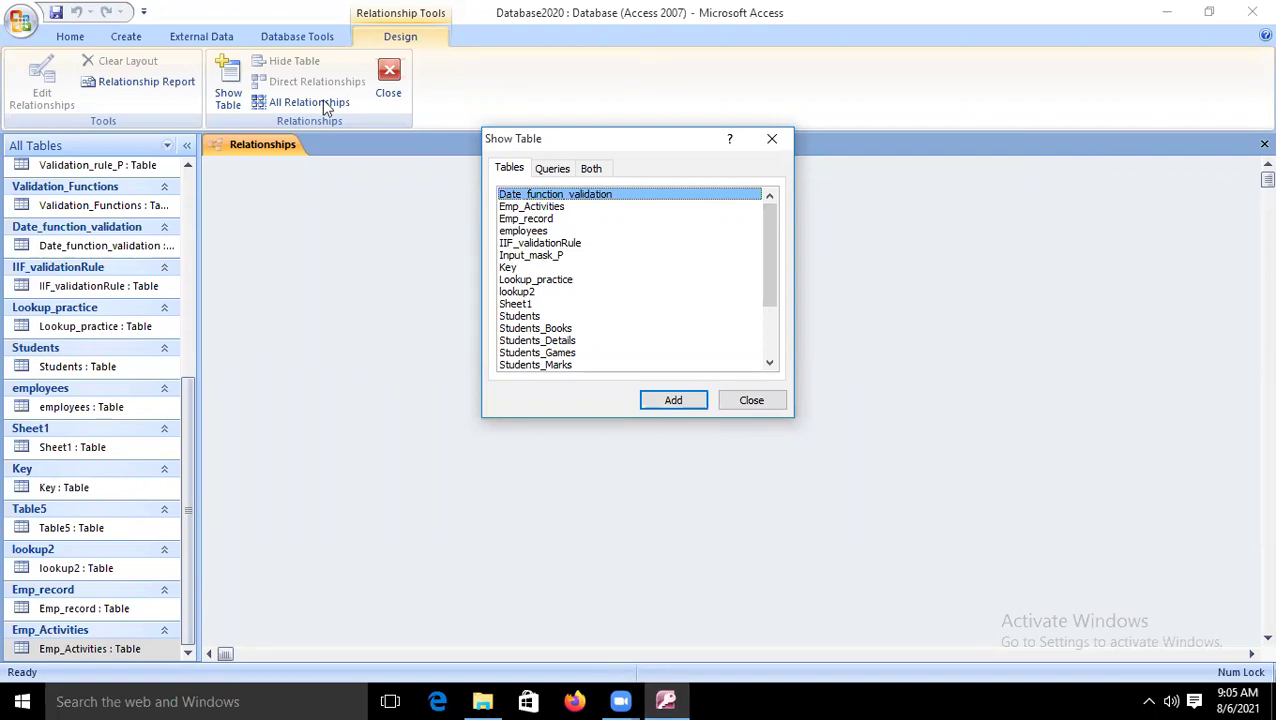
pyautogui.click(519, 206)
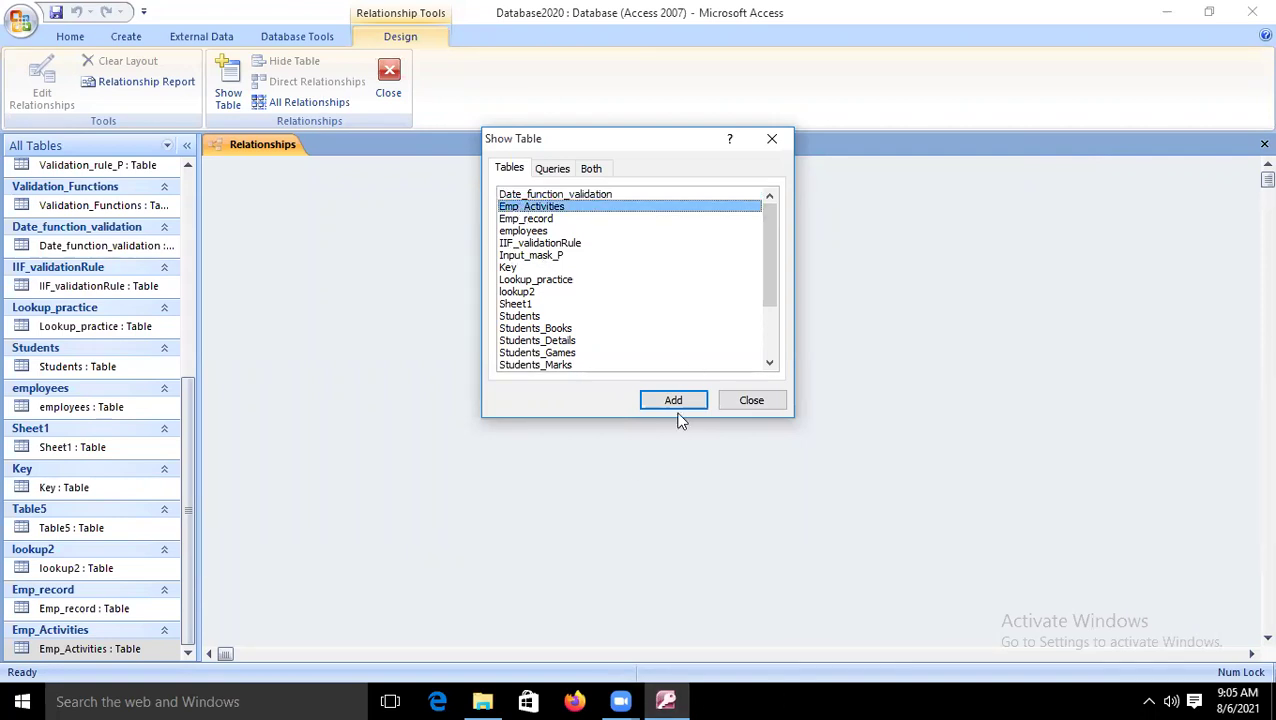
pyautogui.click(537, 220)
pyautogui.click(671, 401)
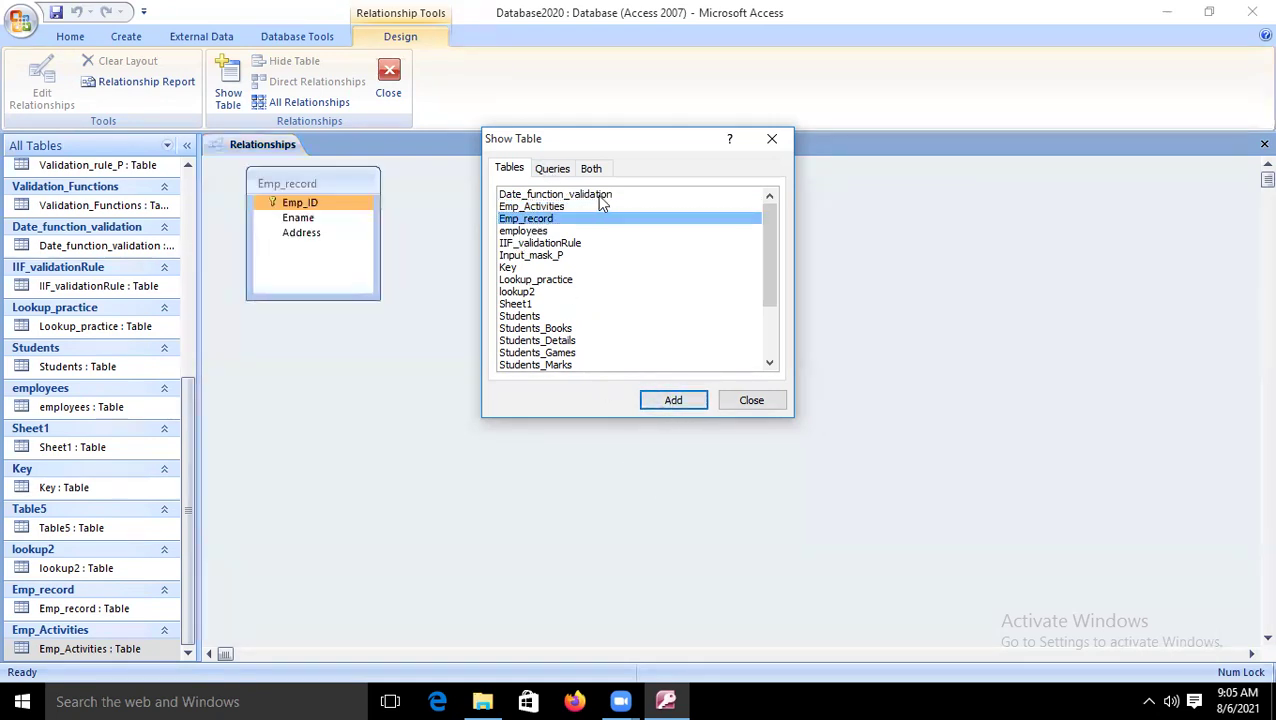
pyautogui.click(545, 207)
pyautogui.click(660, 400)
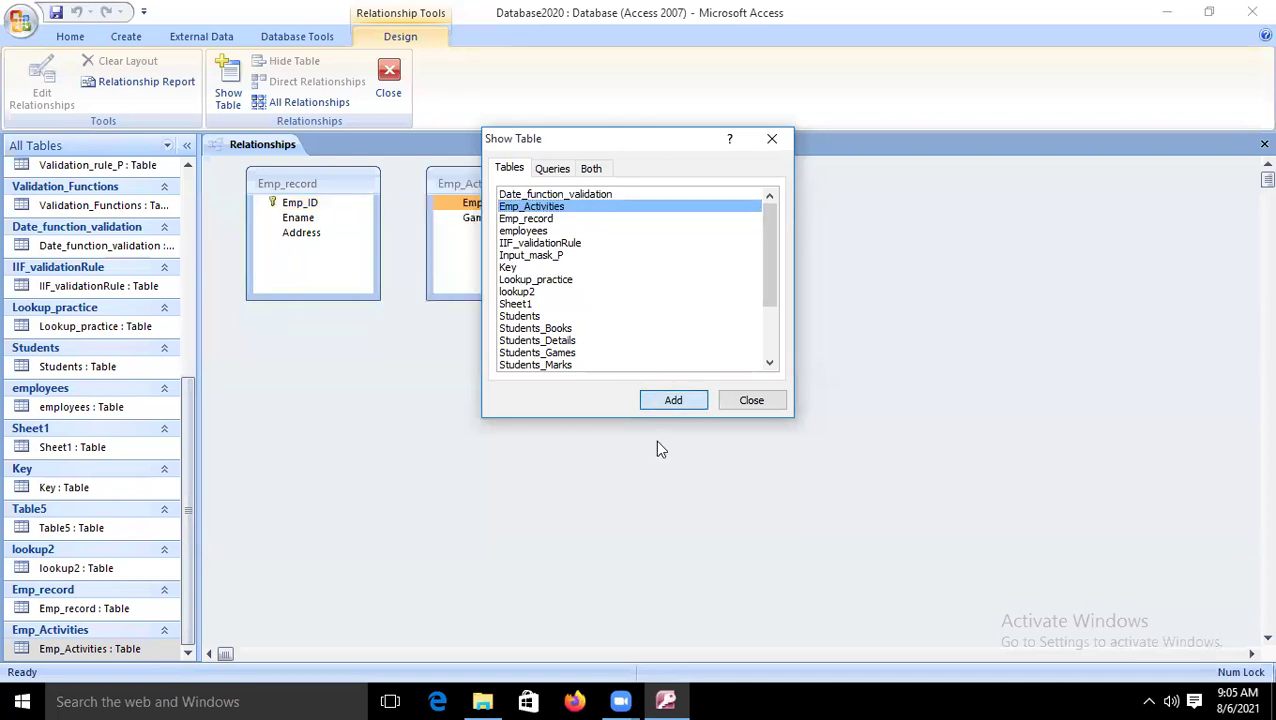
pyautogui.moveTo(703, 149); pyautogui.dragTo(770, 254)
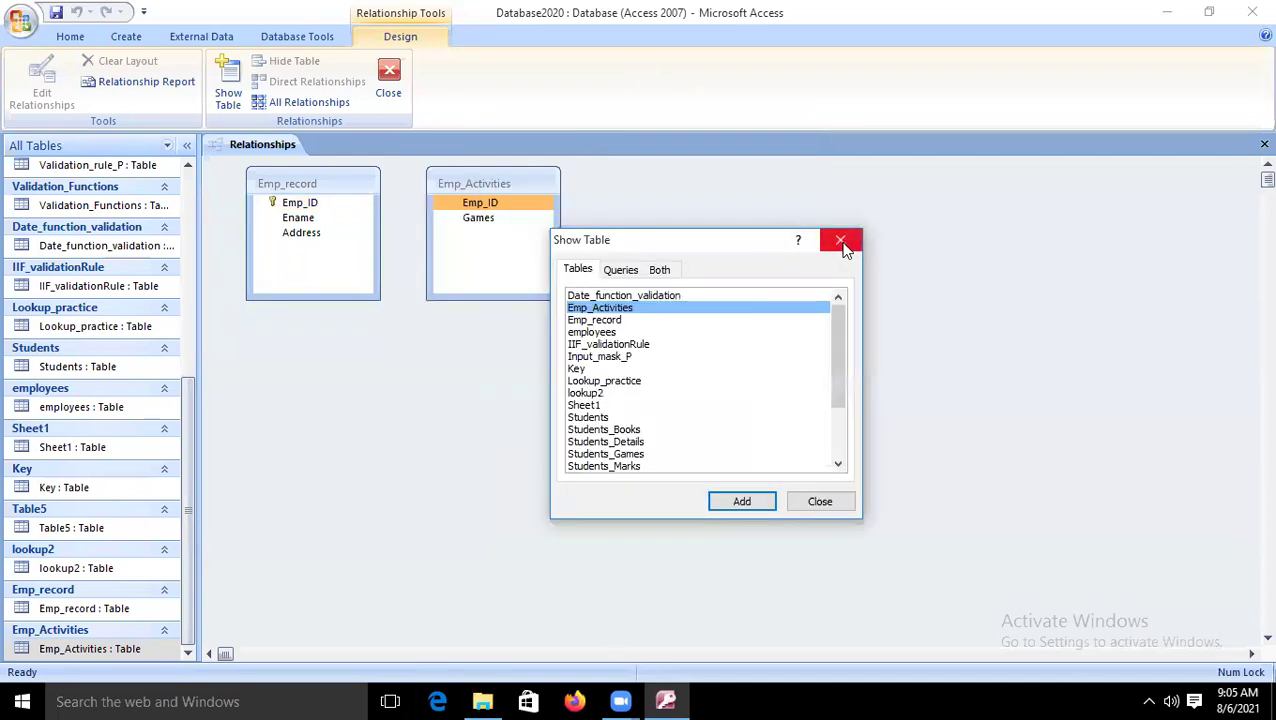
pyautogui.click(840, 243)
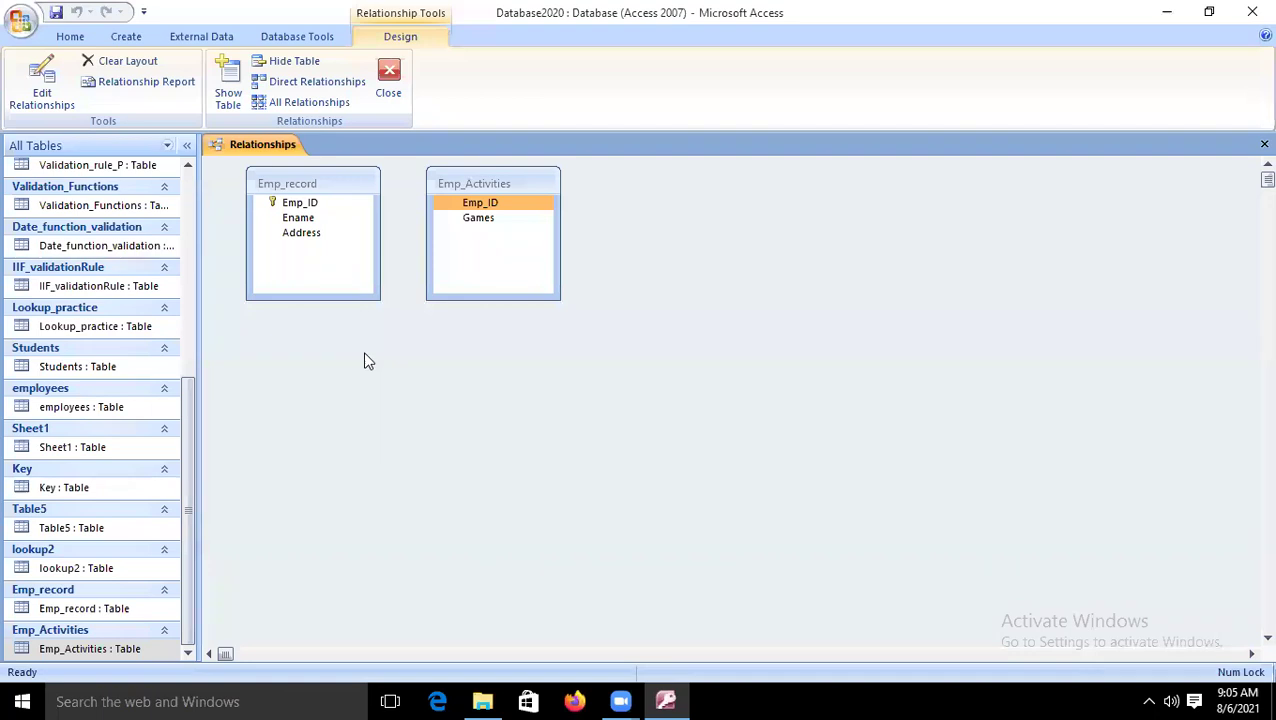
# Create a one-to-many relationship from Emp_ID in Emp_record to Emp_ID in Emp_Activities, without enforcing referential integrity.
pyautogui.click(320, 220)
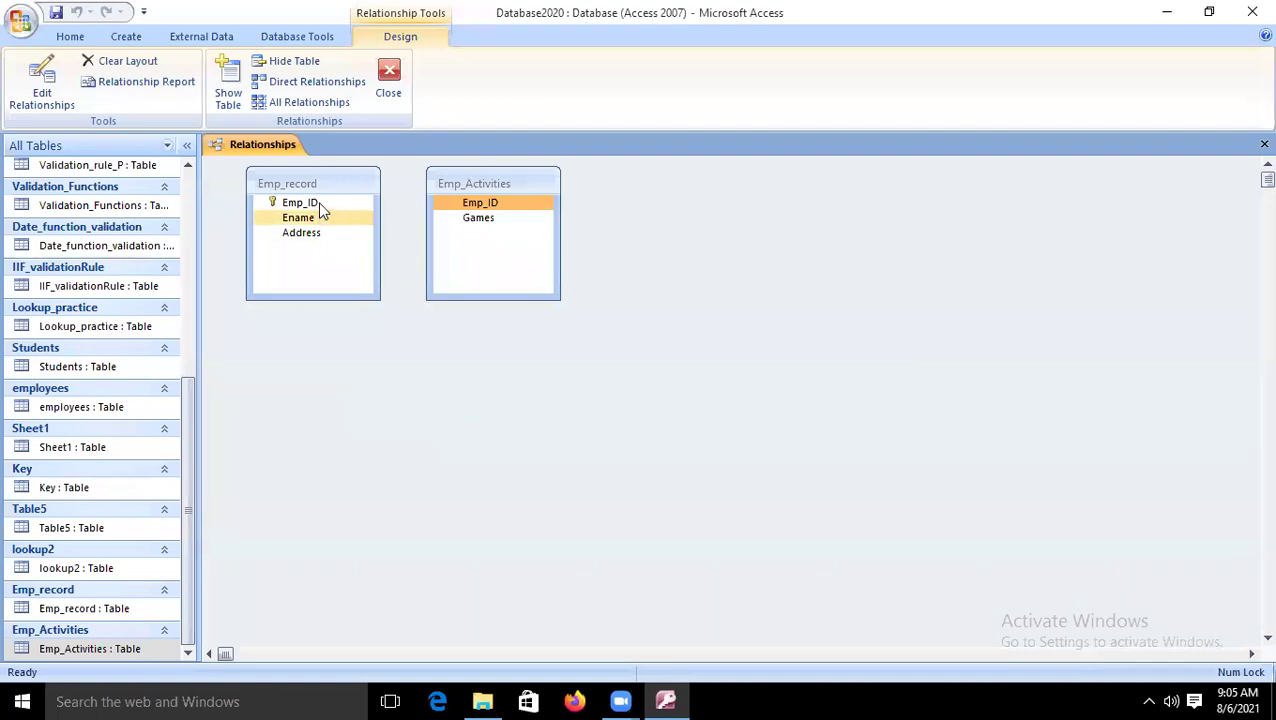
pyautogui.moveTo(321, 210); pyautogui.dragTo(477, 209)
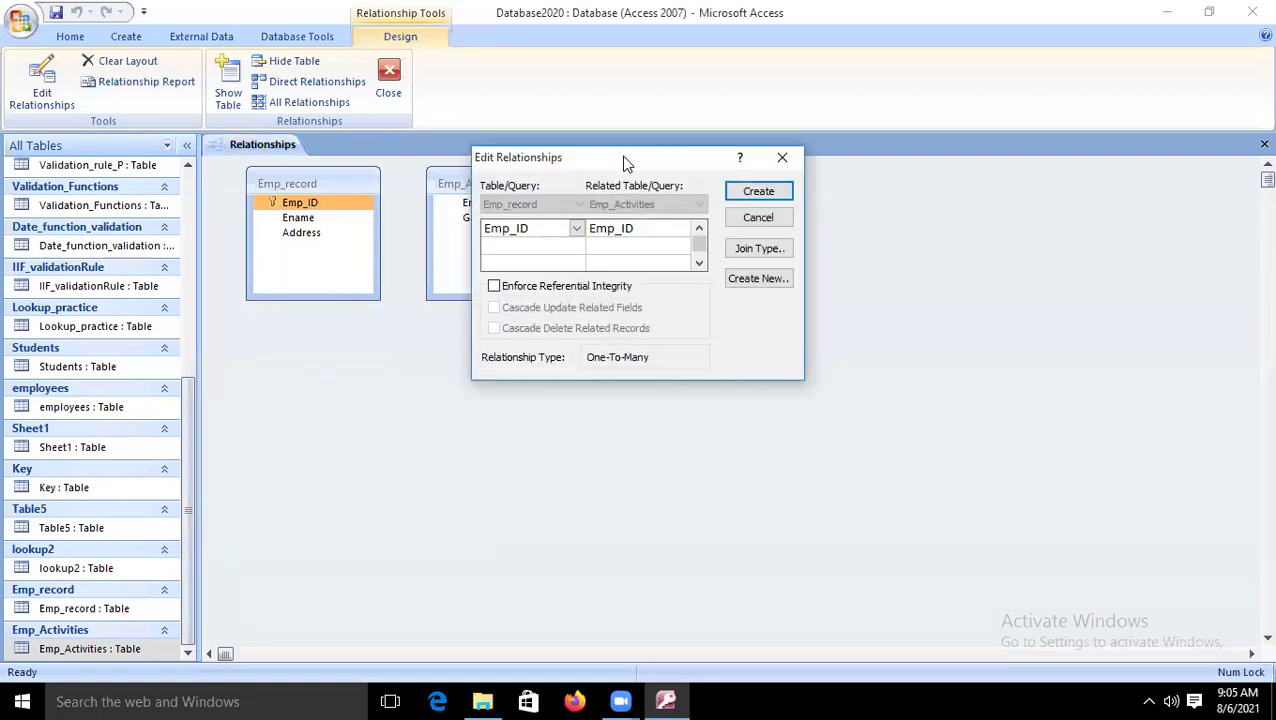
pyautogui.moveTo(620, 158); pyautogui.dragTo(817, 212)
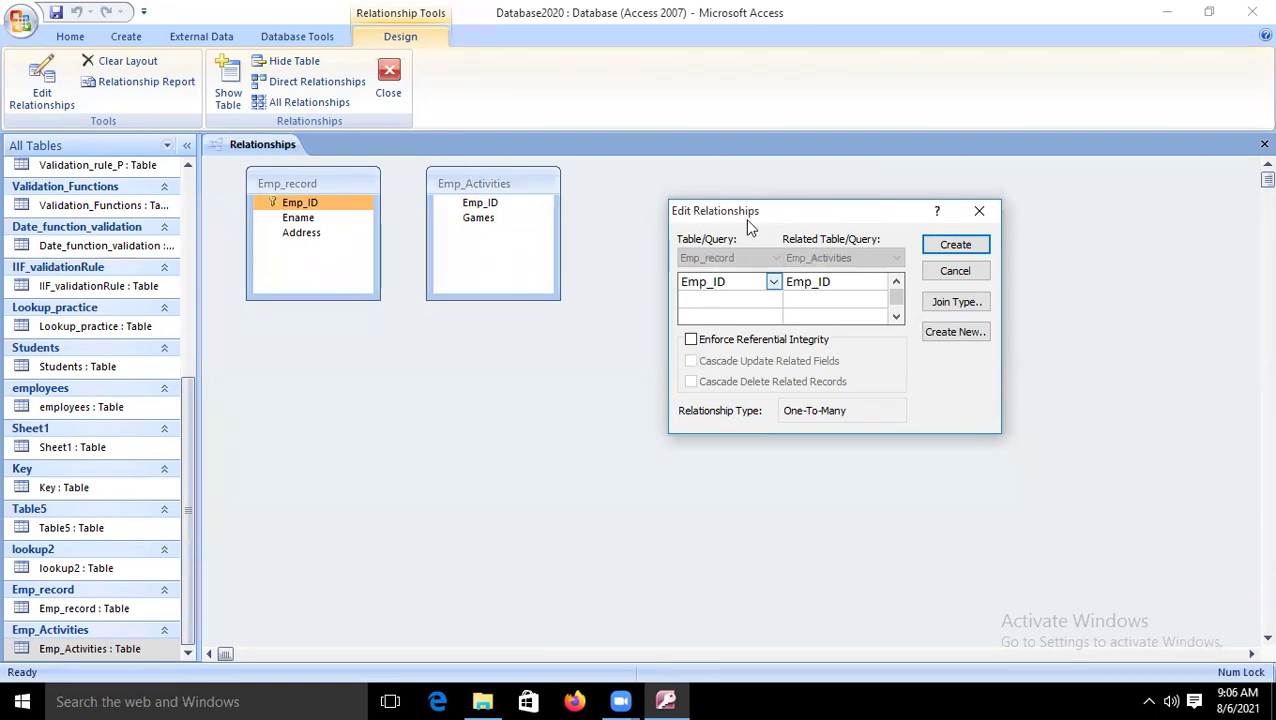
pyautogui.click(774, 283)
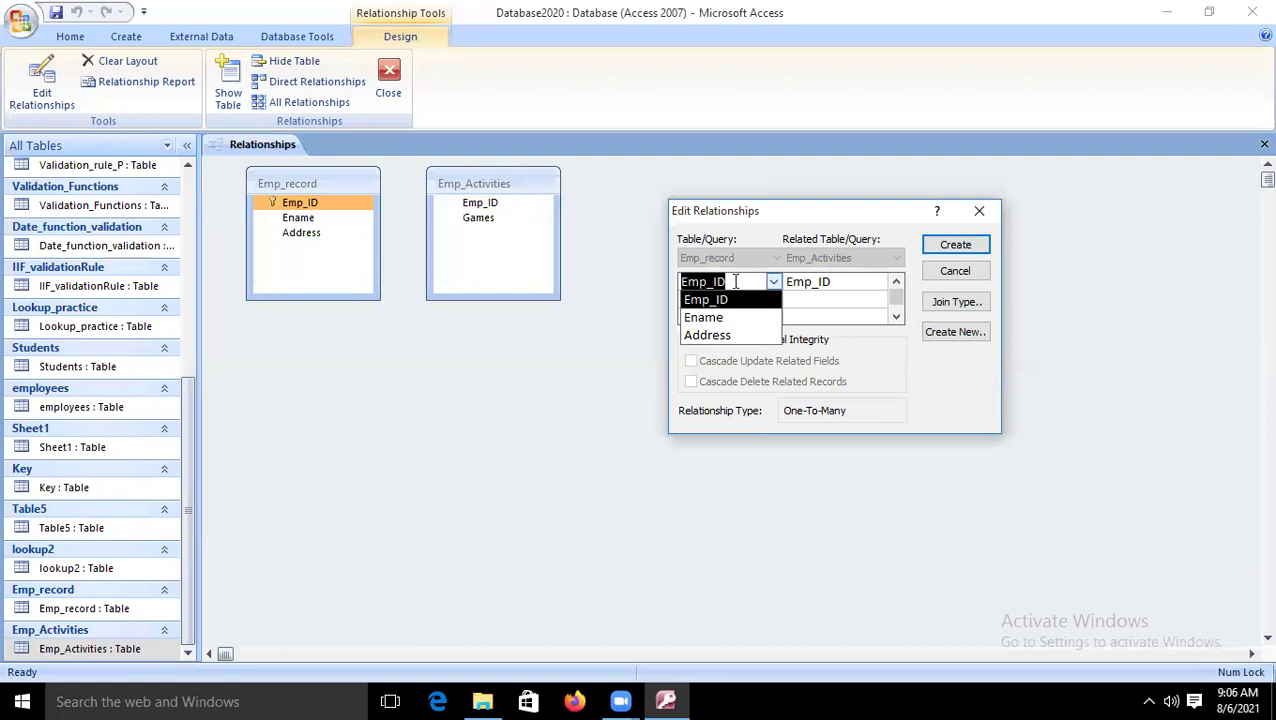
pyautogui.doubleClick(727, 281)
pyautogui.click(861, 340)
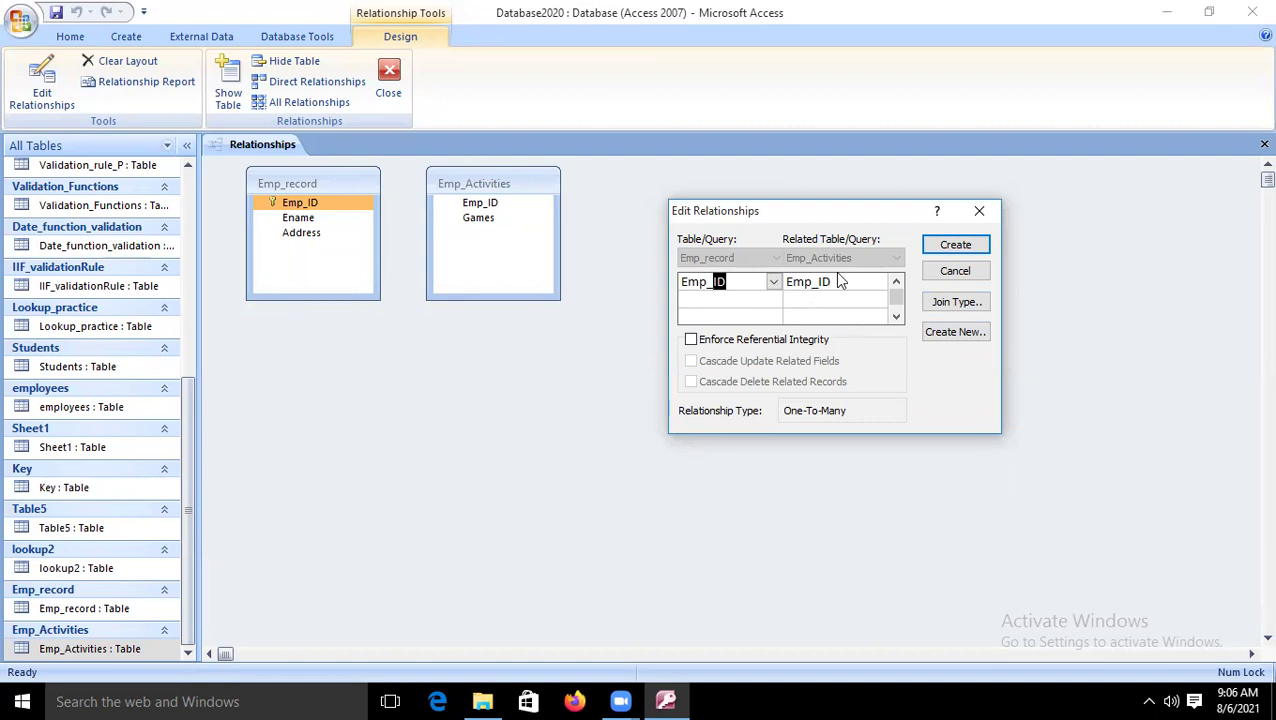
pyautogui.click(953, 247)
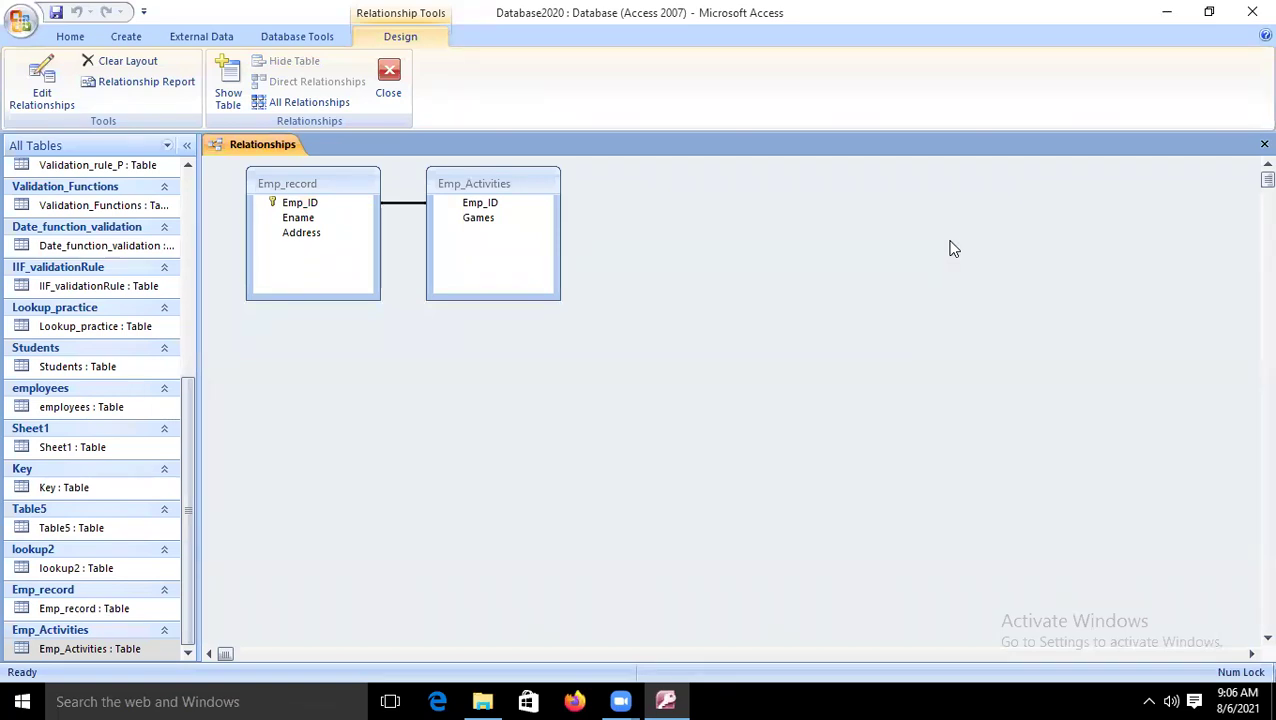
# Delete the relationship between the Emp_ID fields of Emp_record and Emp_Activities.
pyautogui.click(390, 204)
pyautogui.rightClick(395, 210)
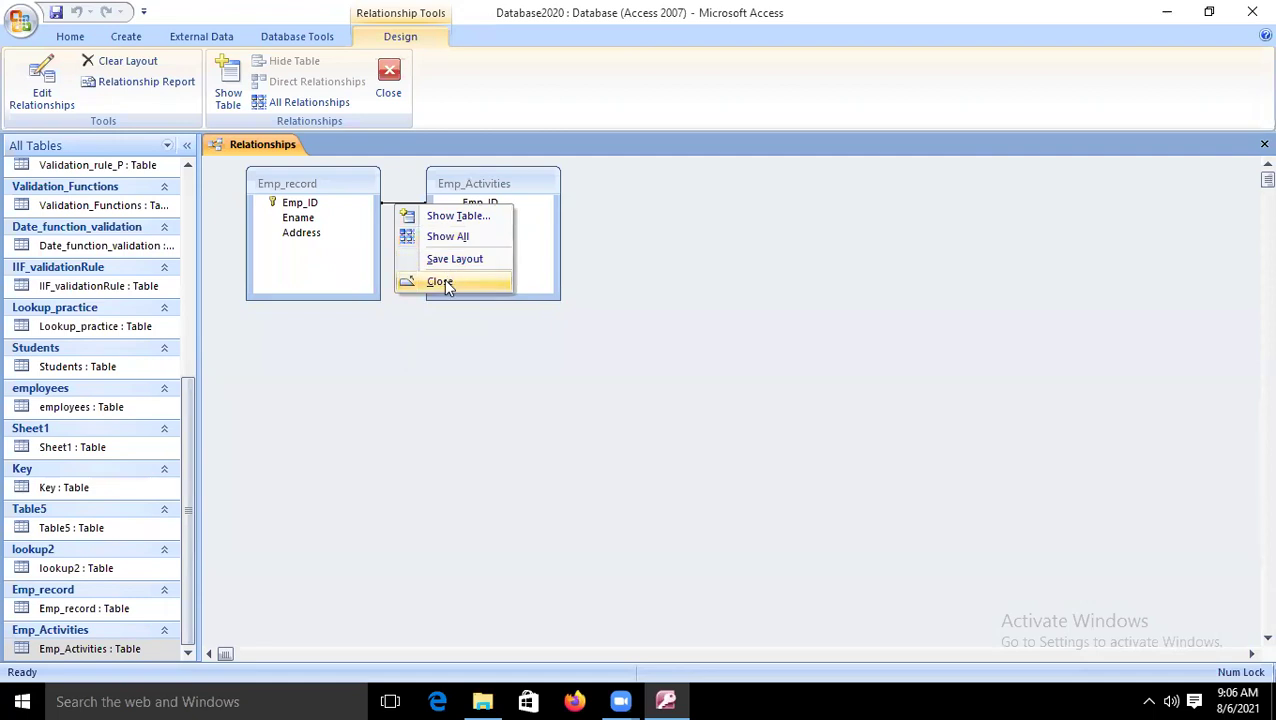
pyautogui.click(415, 204)
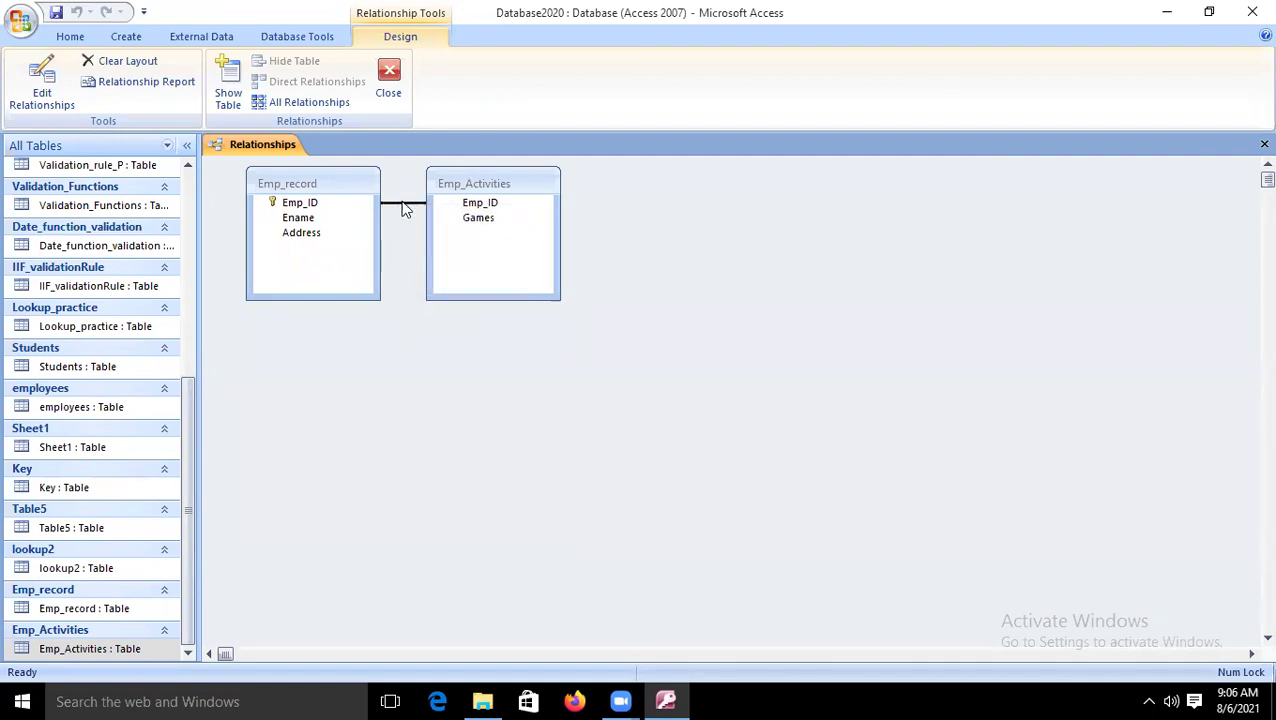
pyautogui.rightClick(404, 205)
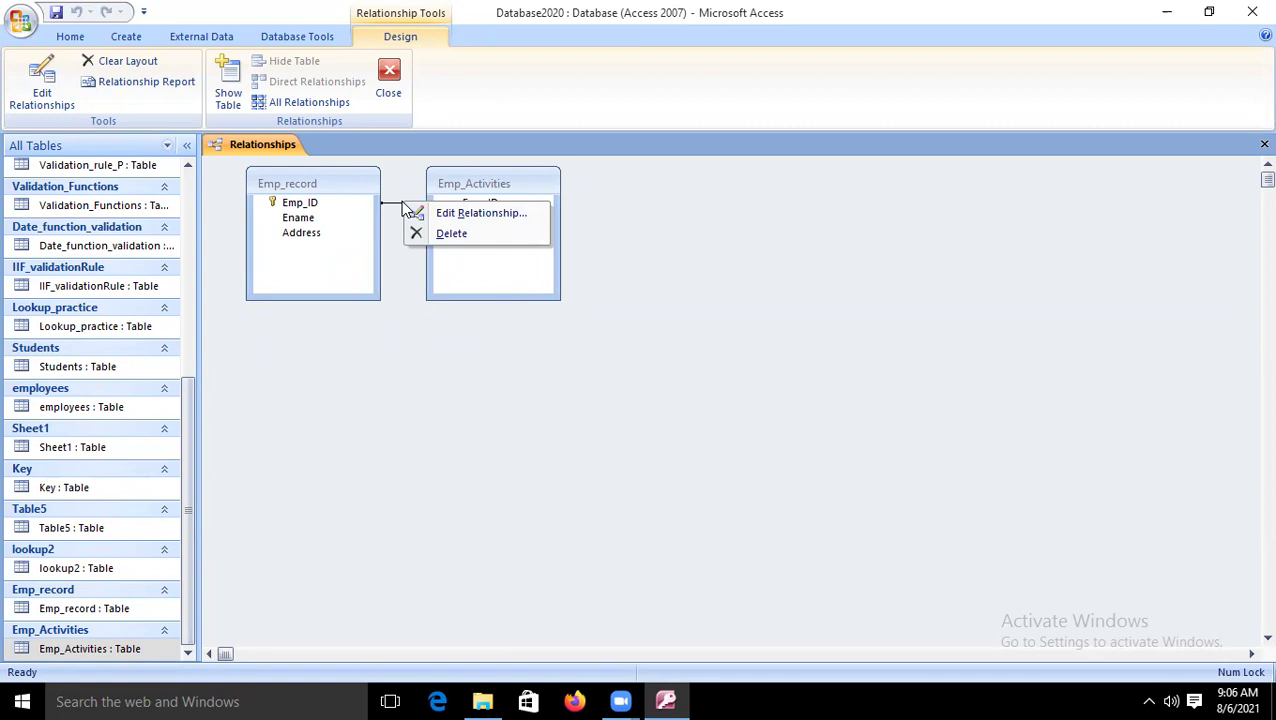
pyautogui.click(452, 234)
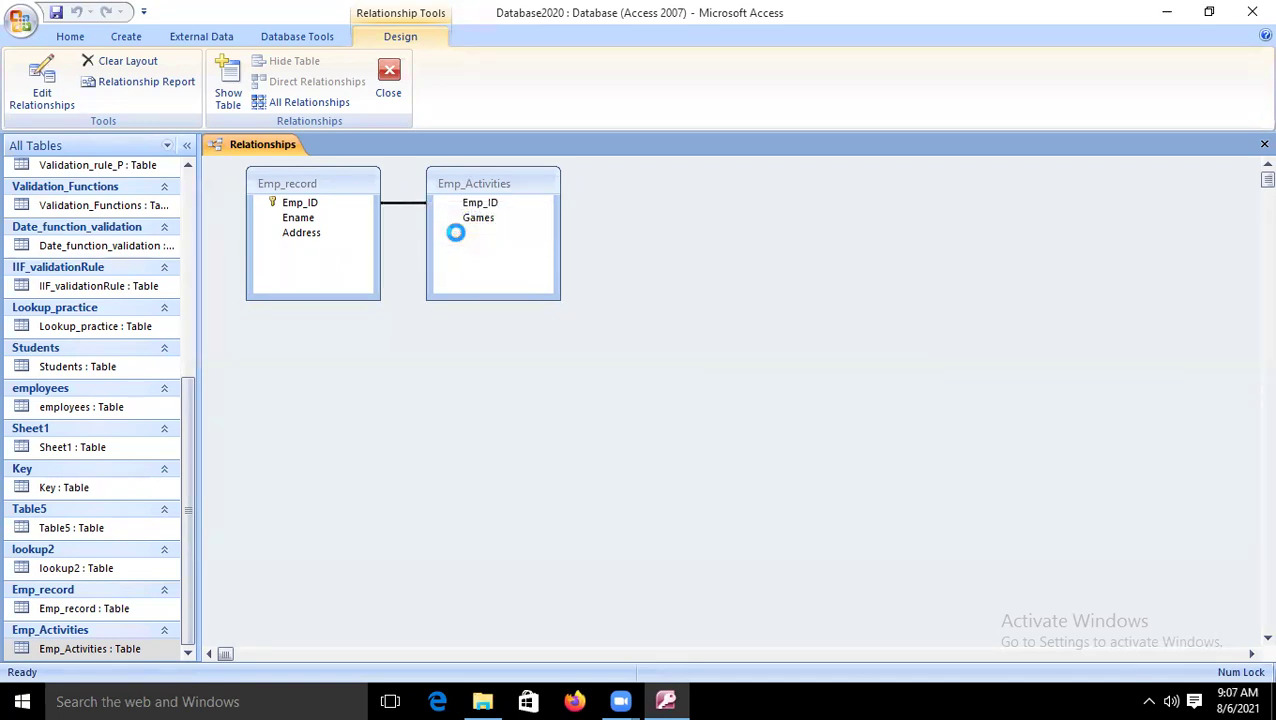
pyautogui.click(618, 401)
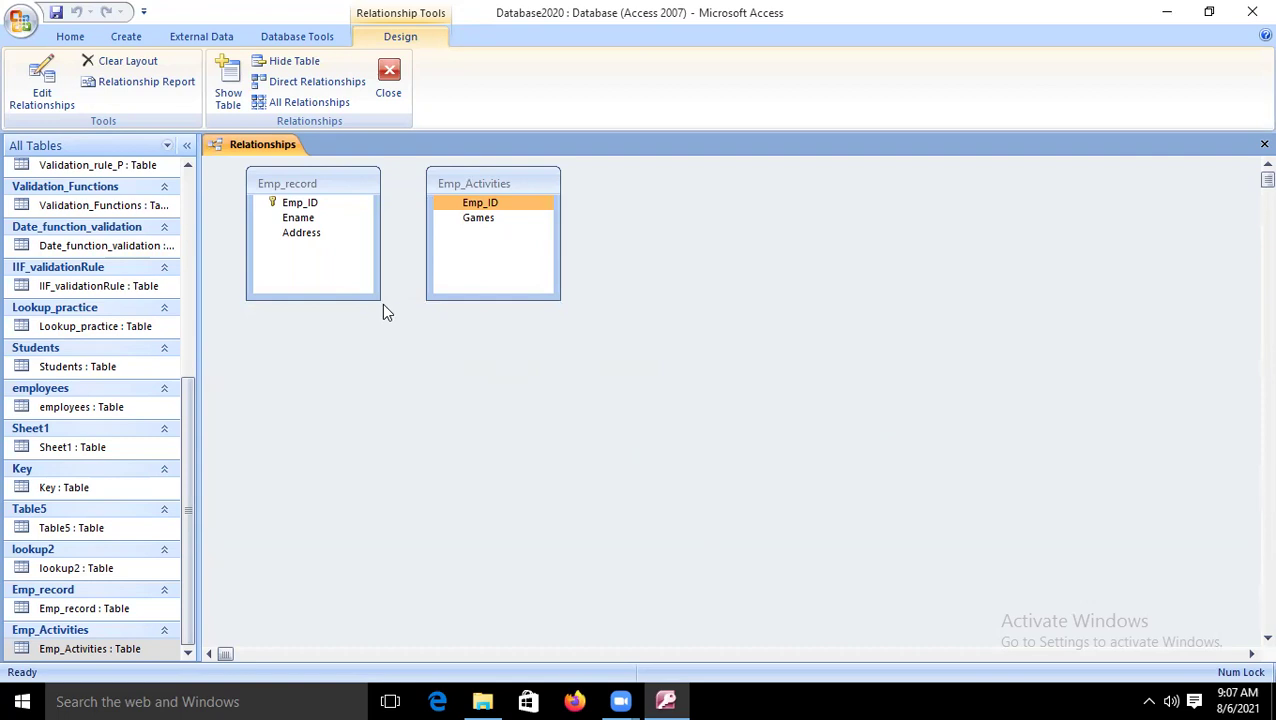
# Create a one-to-many relationship from Emp_ID in Emp_record to Games in Emp_Activities, without enforcing referential integrity.
pyautogui.click(310, 206)
pyautogui.moveTo(310, 206); pyautogui.dragTo(480, 206)
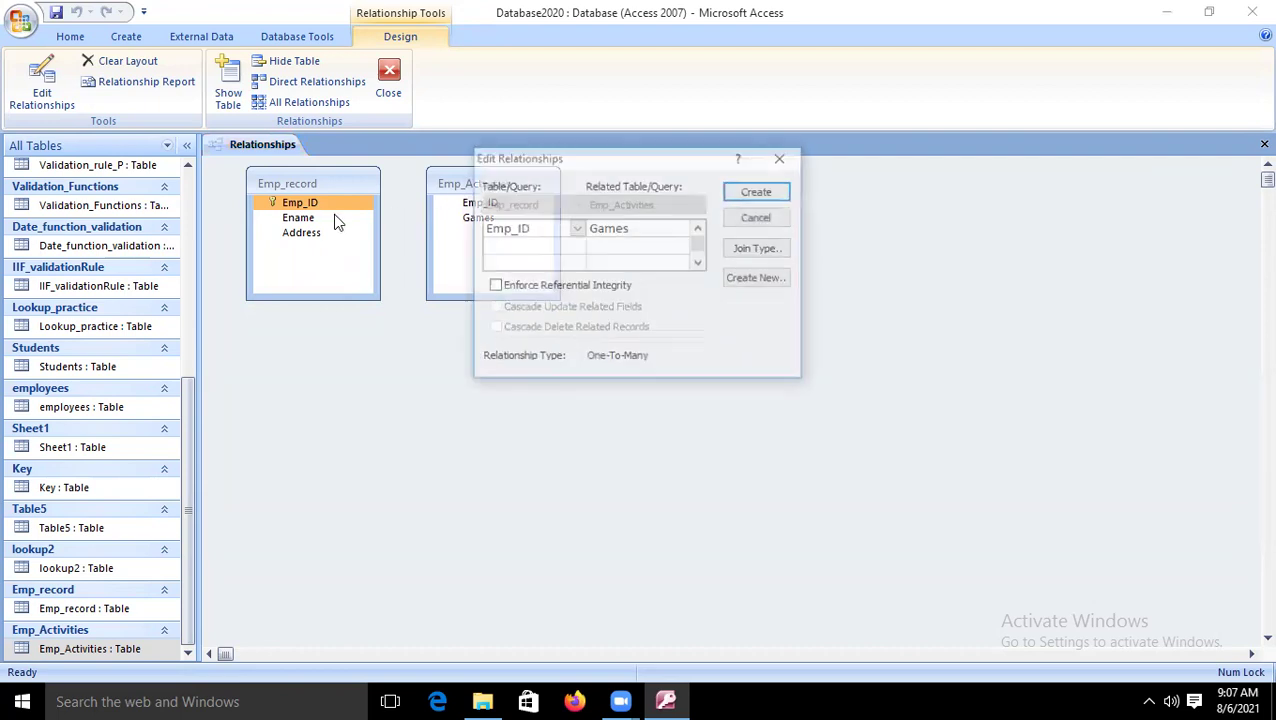
pyautogui.click(762, 192)
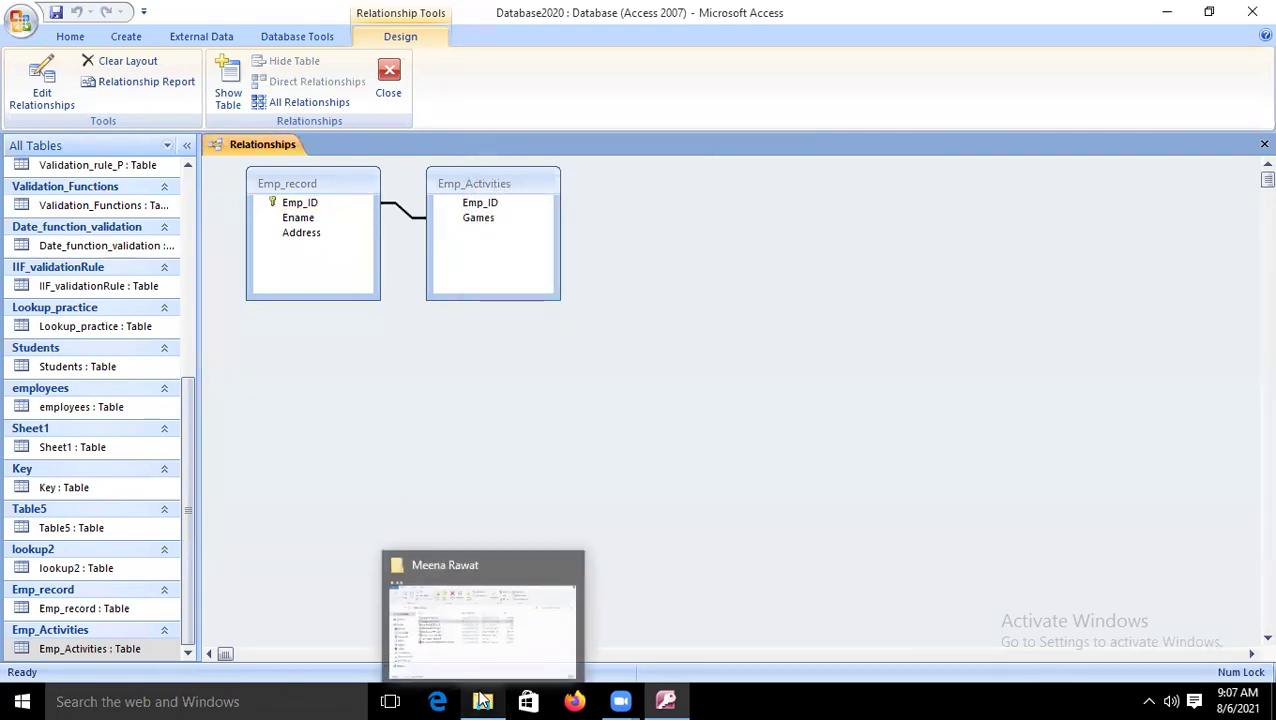
pyautogui.click(455, 205)
pyautogui.click(465, 220)
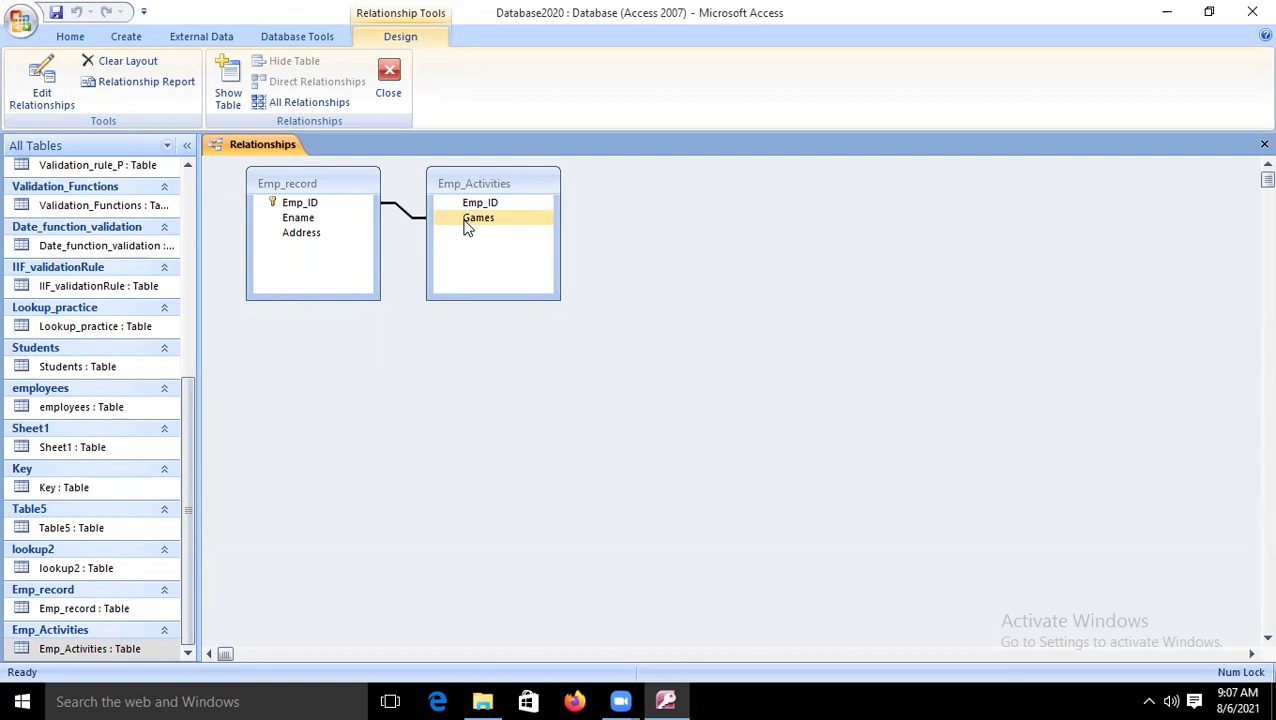
pyautogui.click(356, 236)
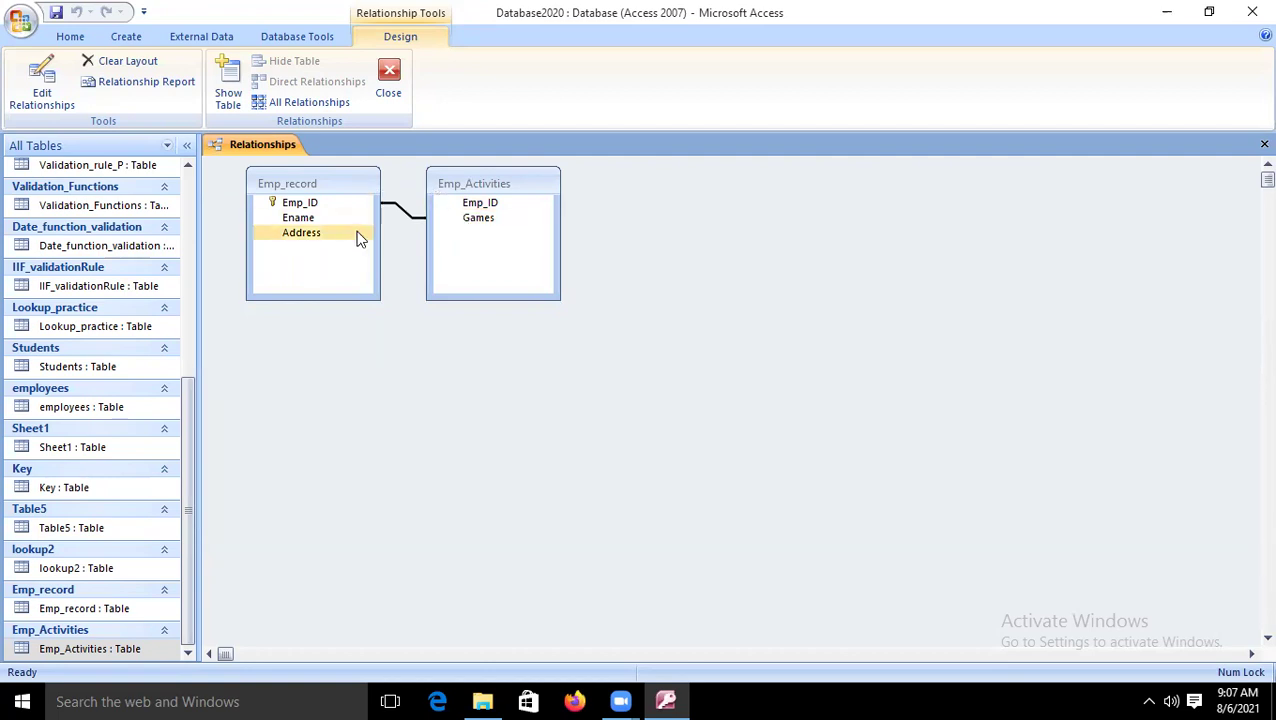
pyautogui.click(312, 205)
pyautogui.click(441, 219)
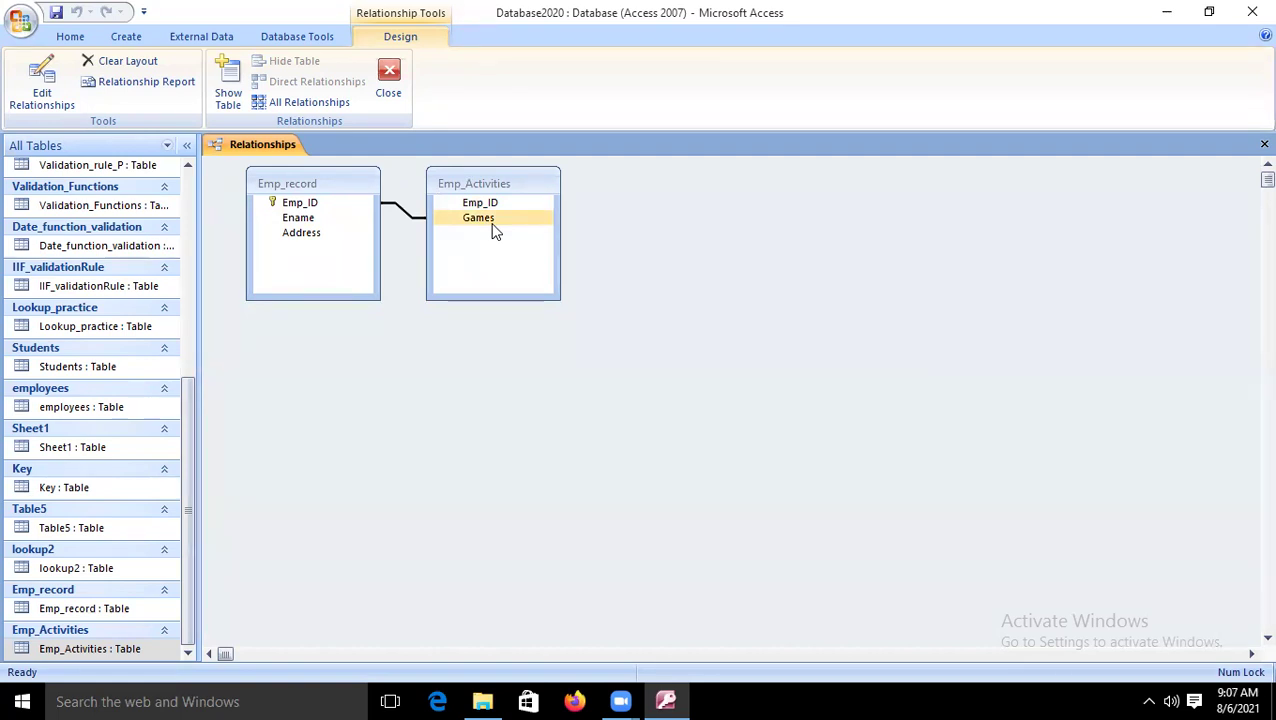
pyautogui.click(205, 242)
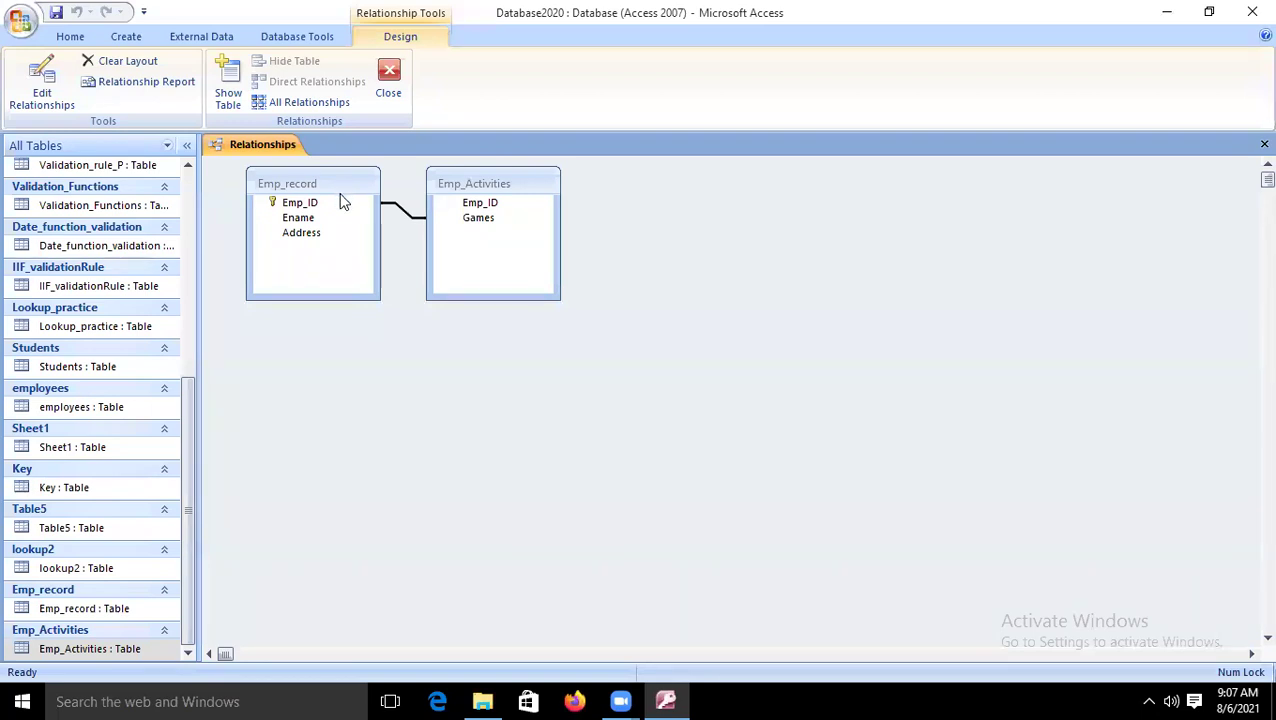
pyautogui.rightClick(390, 210)
pyautogui.click(395, 263)
pyautogui.rightClick(392, 206)
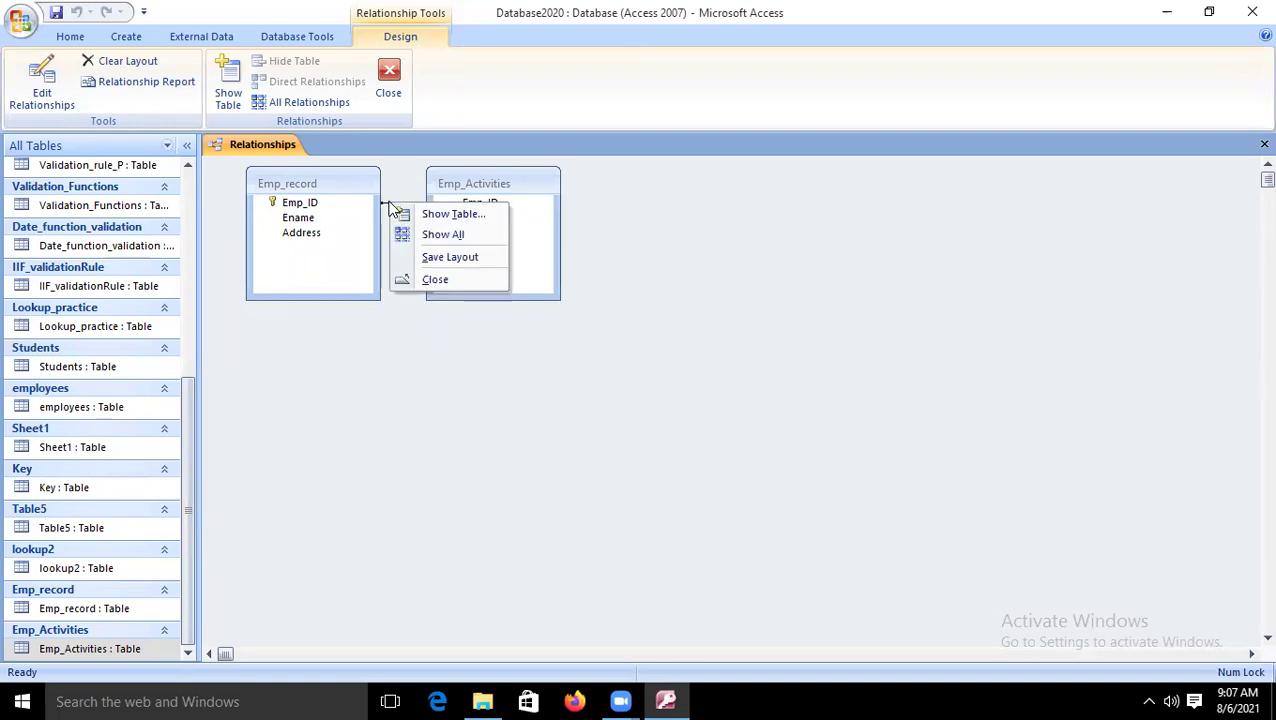
pyautogui.click(418, 264)
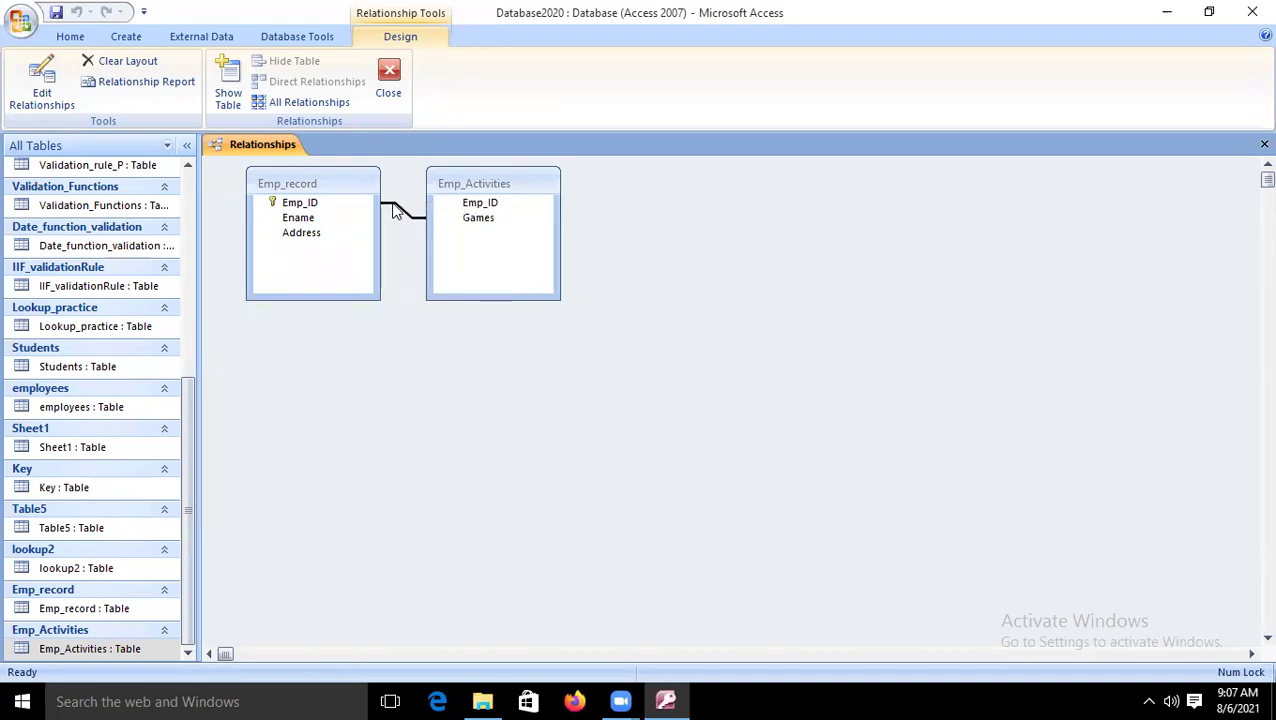
pyautogui.rightClick(393, 206)
pyautogui.click(388, 231)
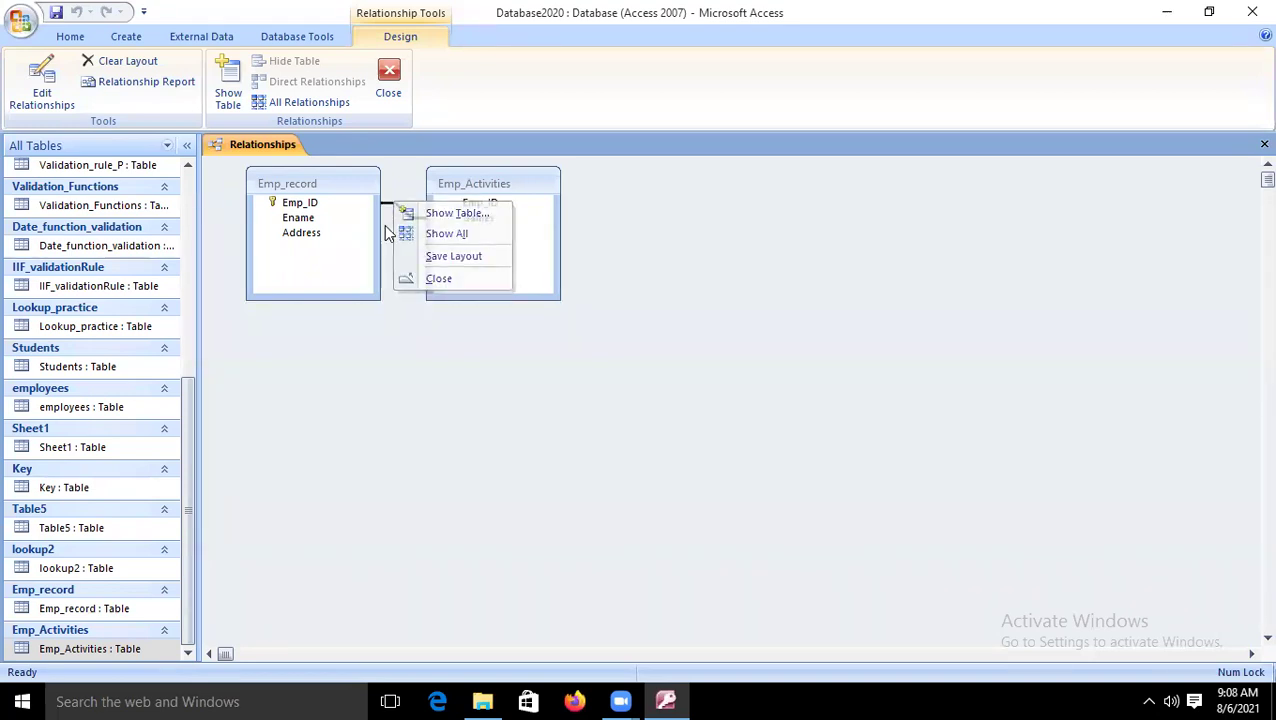
pyautogui.rightClick(389, 206)
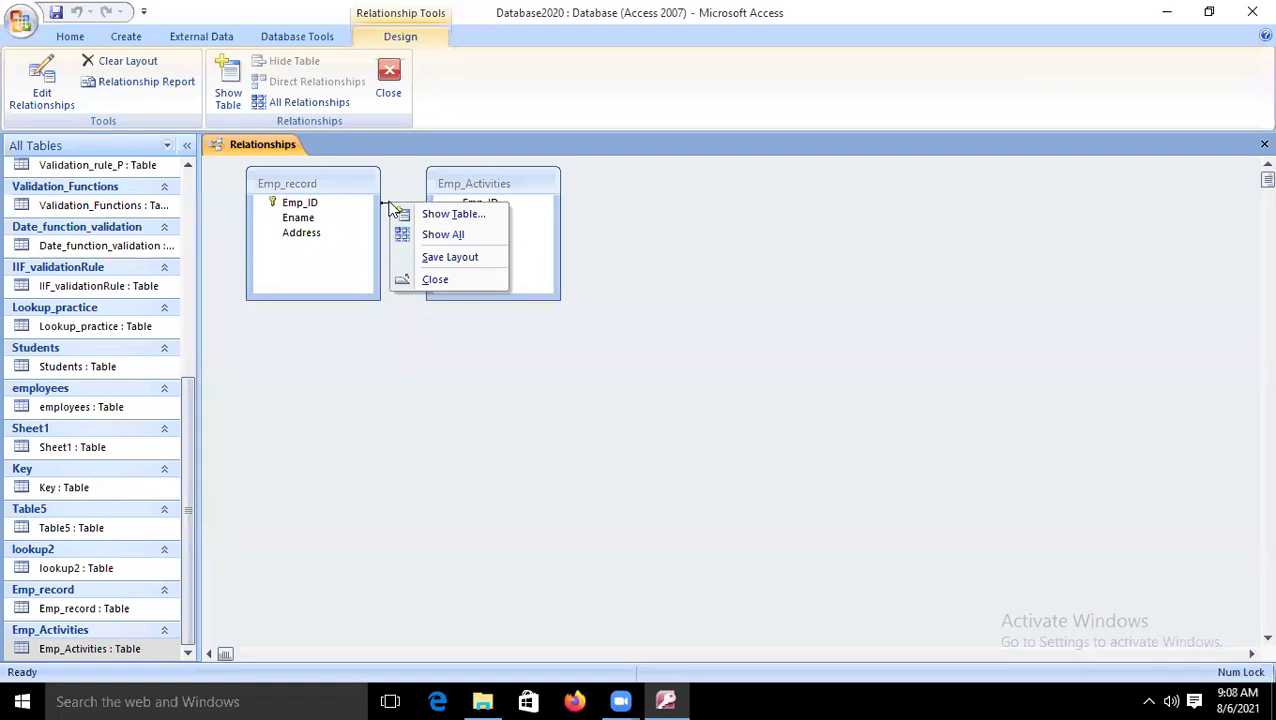
pyautogui.click(420, 398)
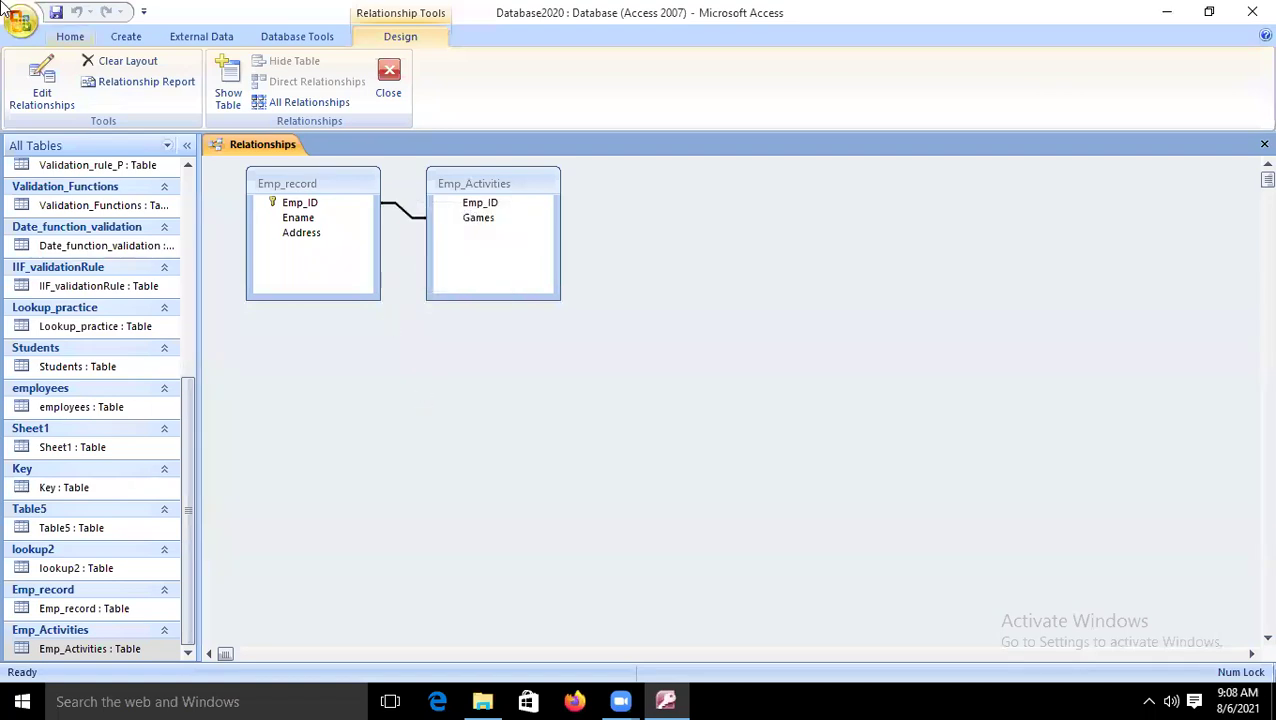
# Edit the relationship so that Emp_ID in Emp_record links to Emp_ID in Emp_Activities.
pyautogui.click(64, 81)
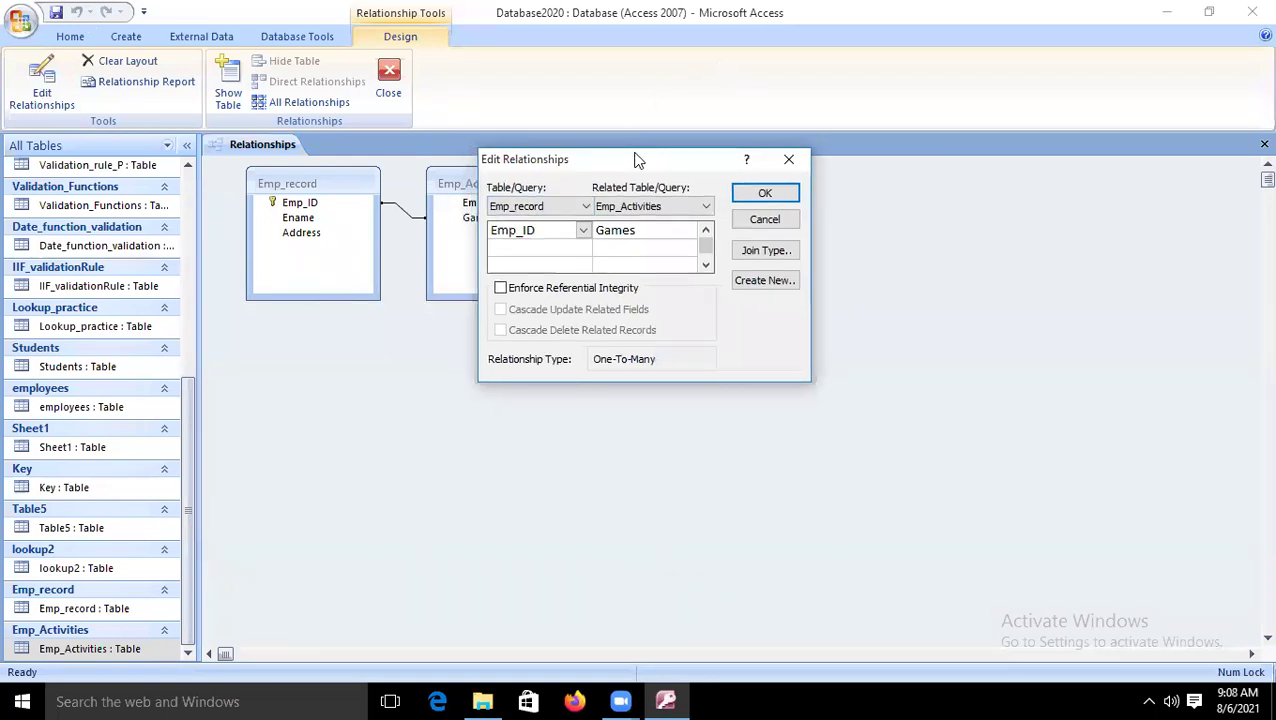
pyautogui.moveTo(630, 157); pyautogui.dragTo(792, 156)
pyautogui.click(821, 228)
pyautogui.click(844, 228)
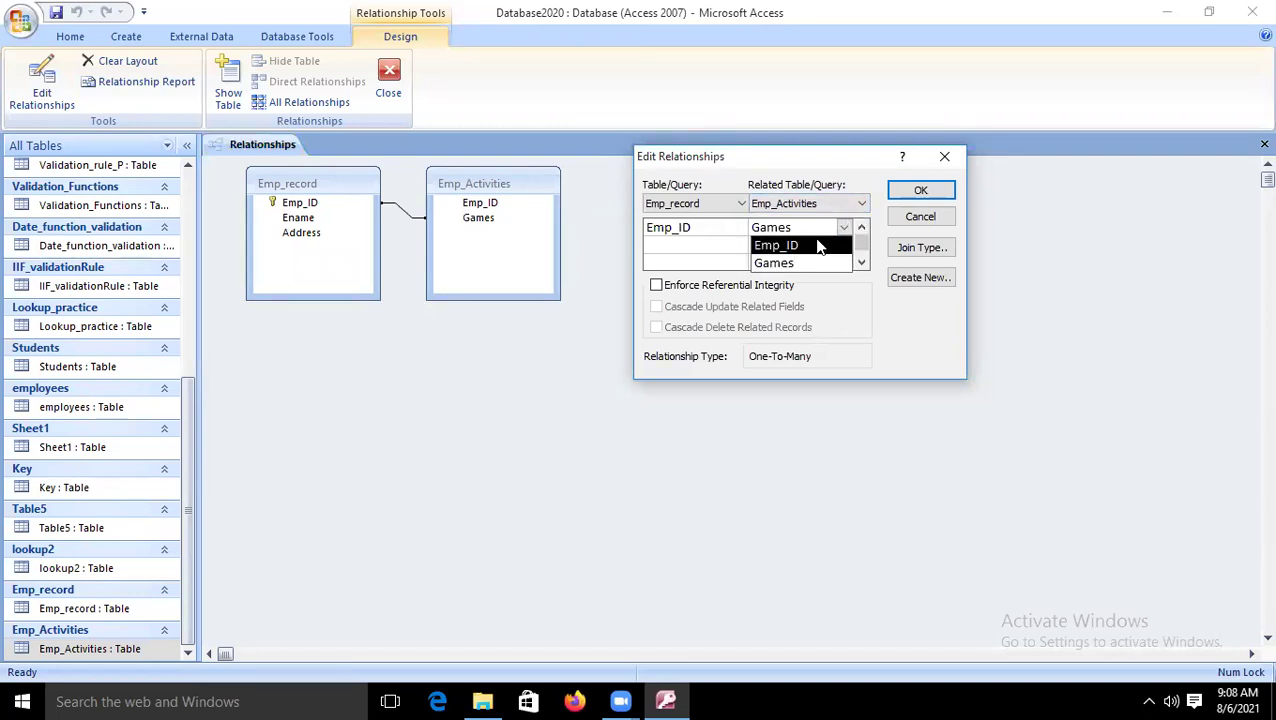
pyautogui.click(812, 245)
pyautogui.click(920, 191)
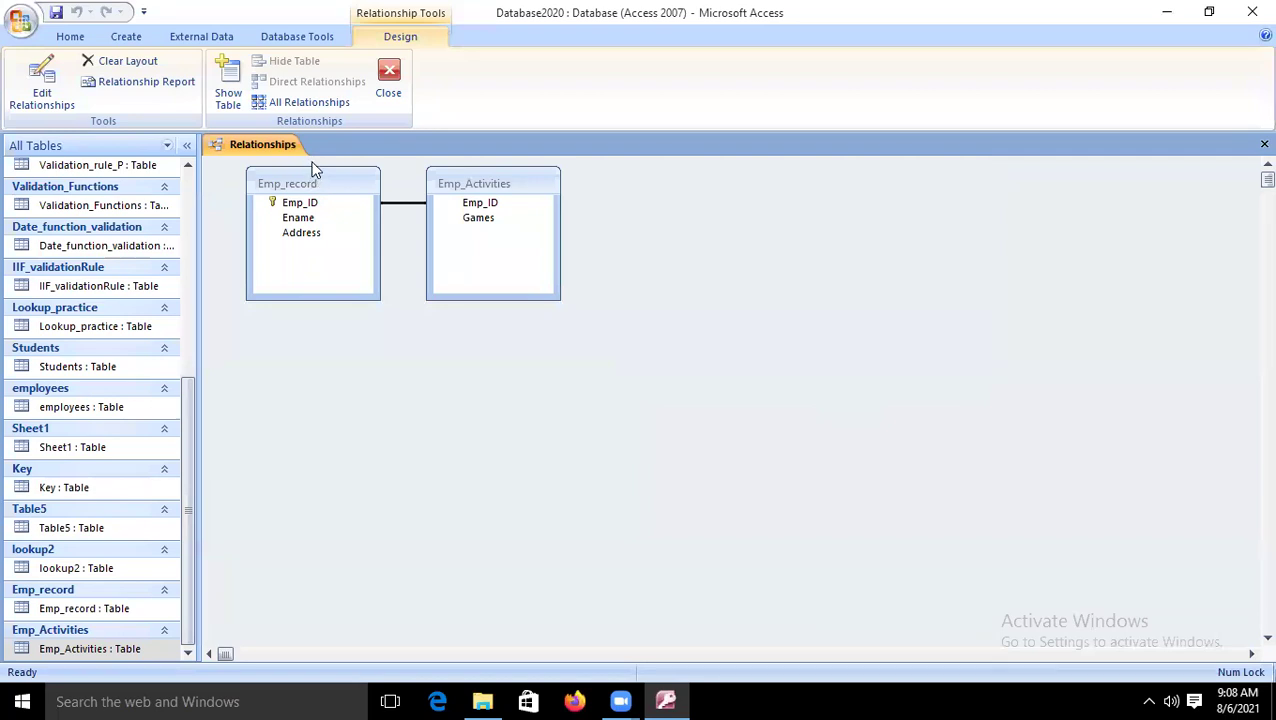
# Review the settings of the relationship between the two Emp_ID fields, accept them as they are, and close the relationship layout.
pyautogui.click(447, 218)
pyautogui.click(490, 203)
pyautogui.click(42, 93)
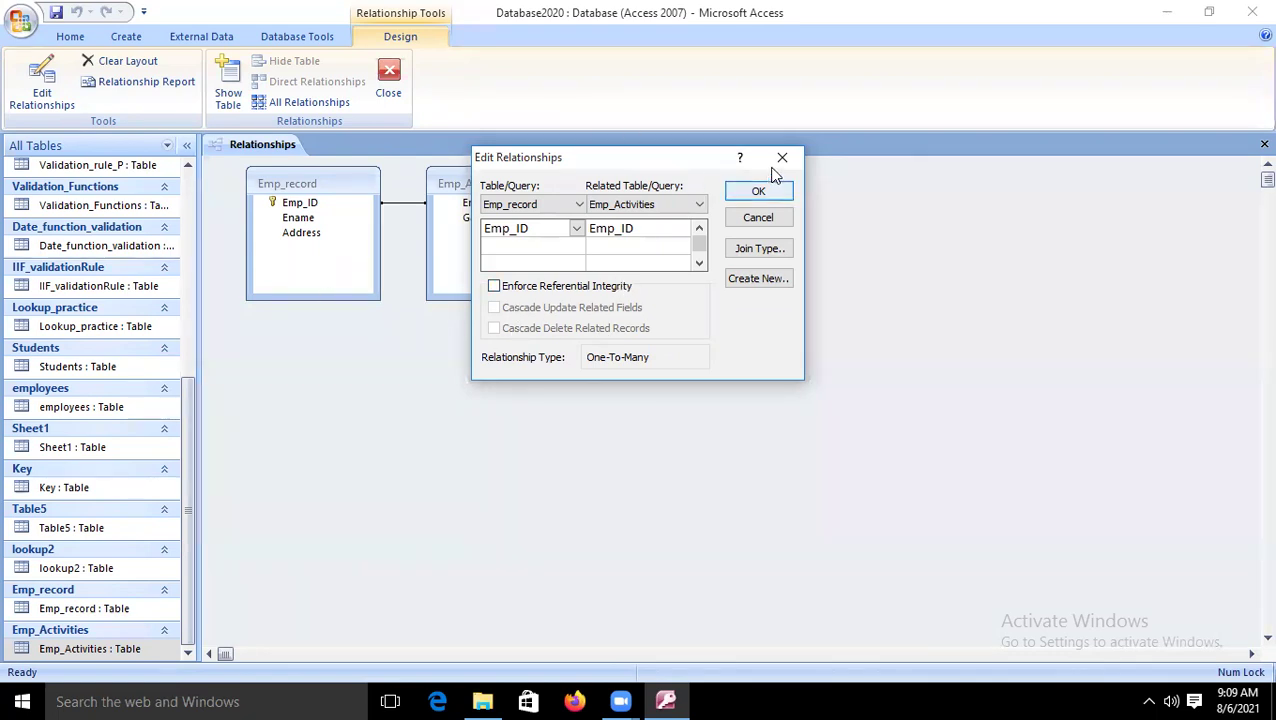
pyautogui.click(758, 191)
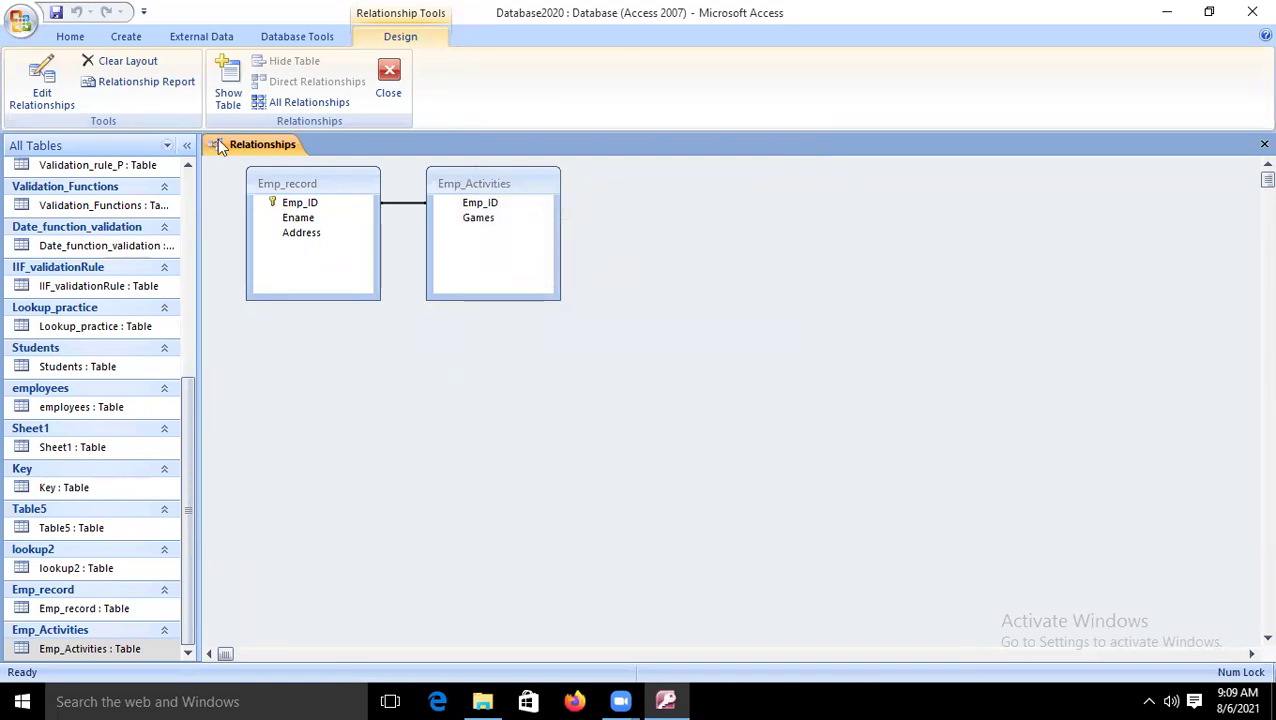
pyautogui.click(382, 98)
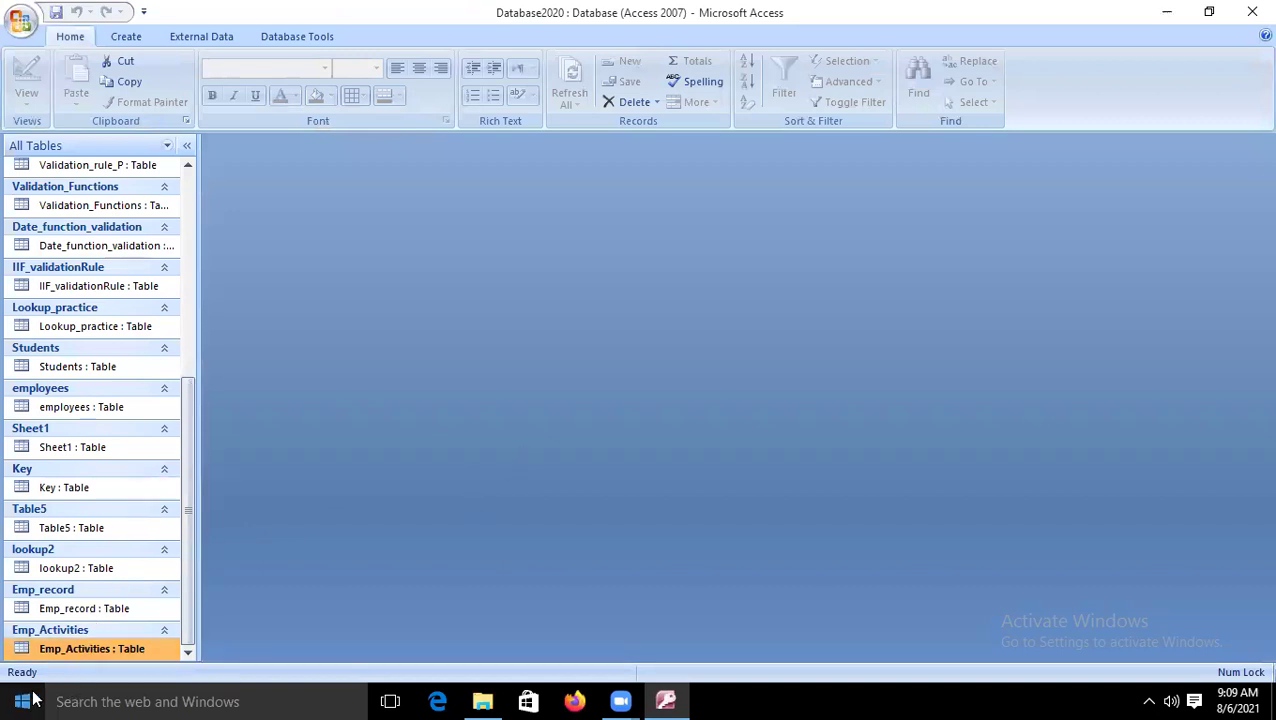
# Reopen the relationship layout to view the link between Emp_record and Emp_Activities, and close it again.
pyautogui.click(79, 609)
pyautogui.click(85, 649)
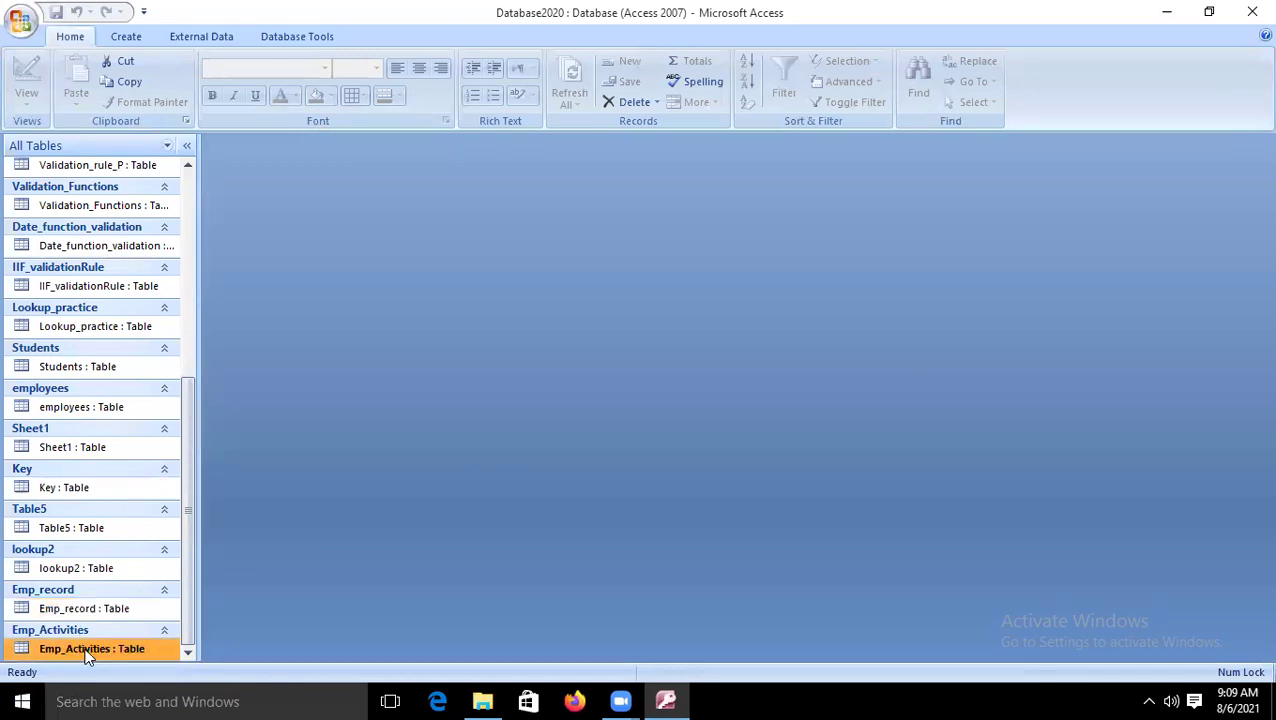
pyautogui.click(296, 37)
pyautogui.click(280, 80)
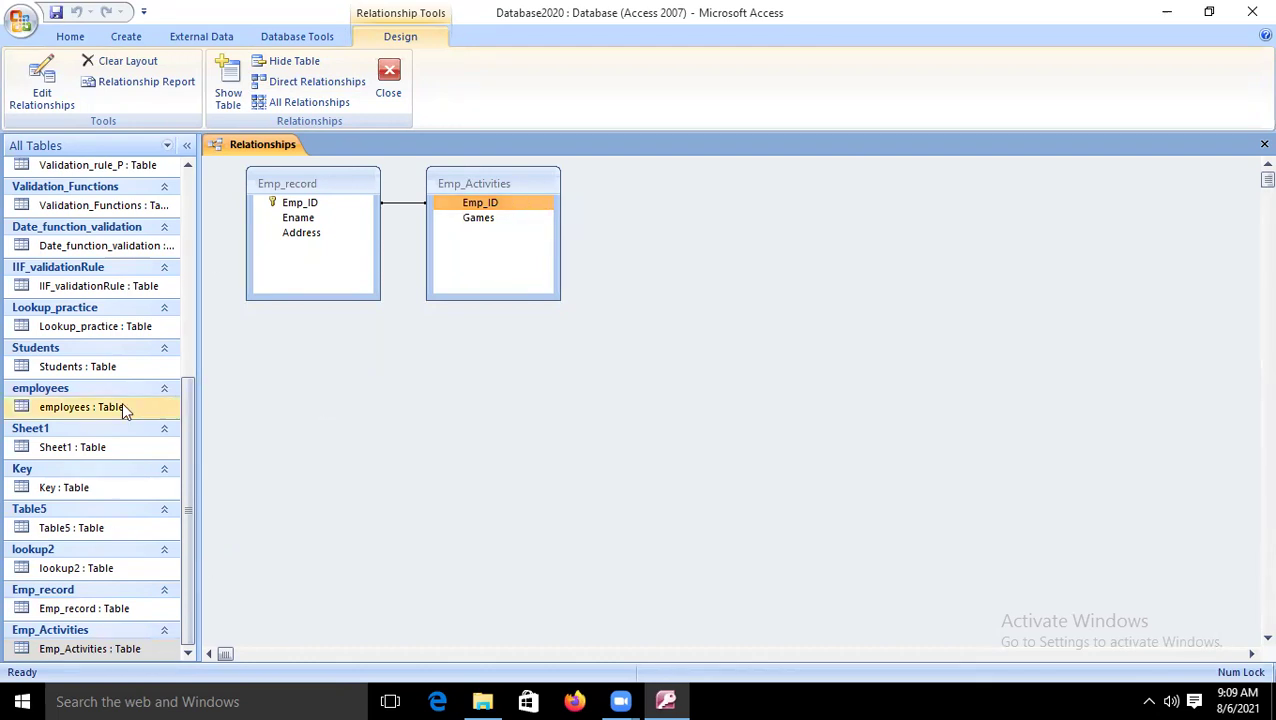
pyautogui.click(75, 602)
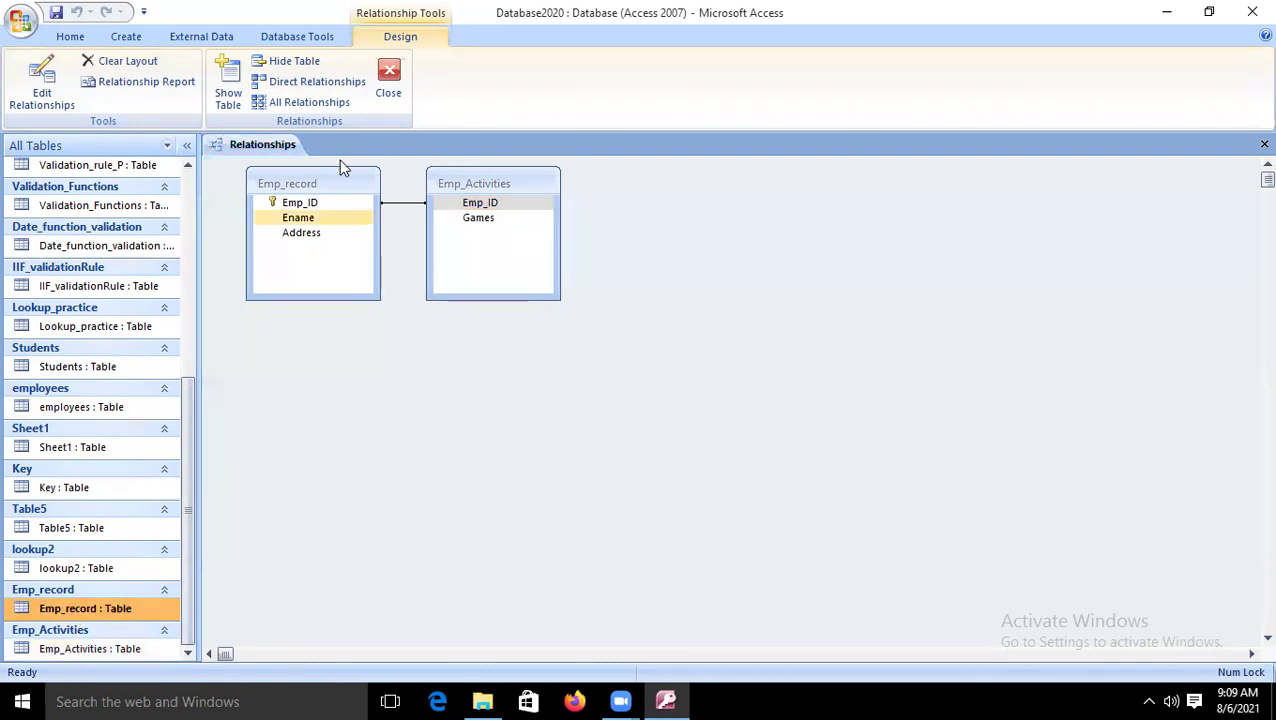
pyautogui.click(390, 95)
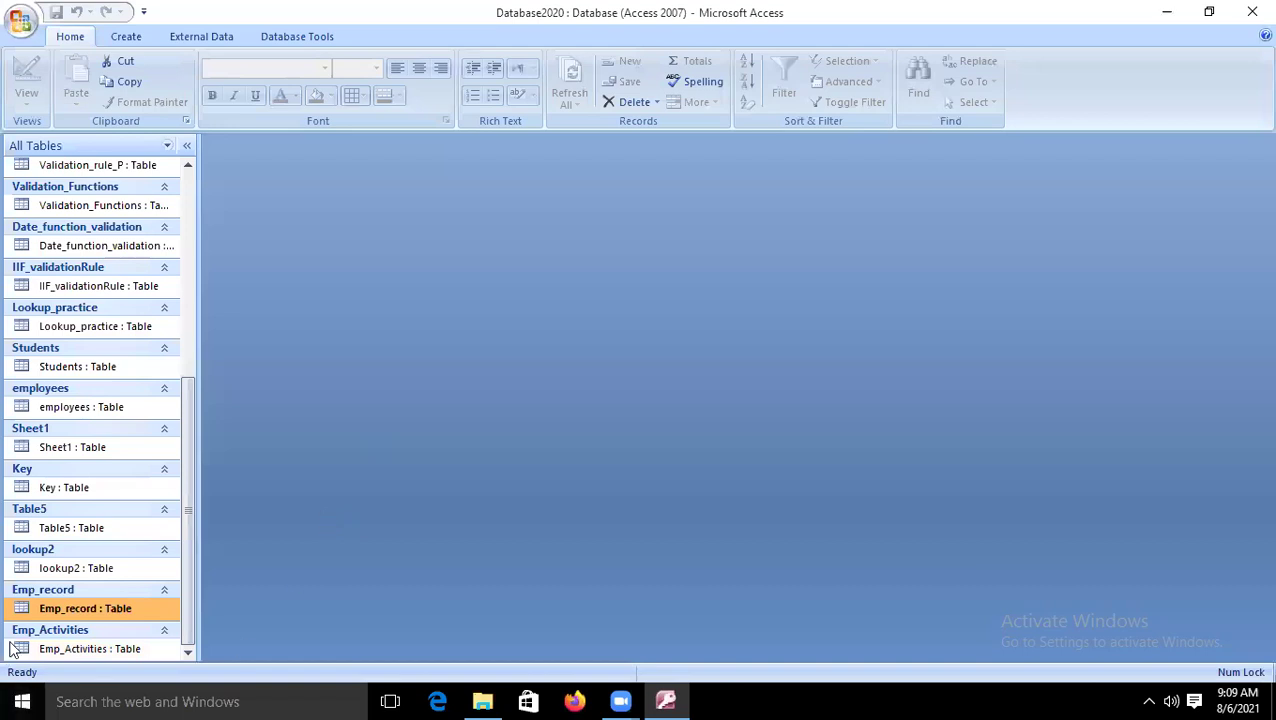
# Open the Emp_record and Emp_Activities tables in Datasheet View and compare their records.
pyautogui.doubleClick(118, 610)
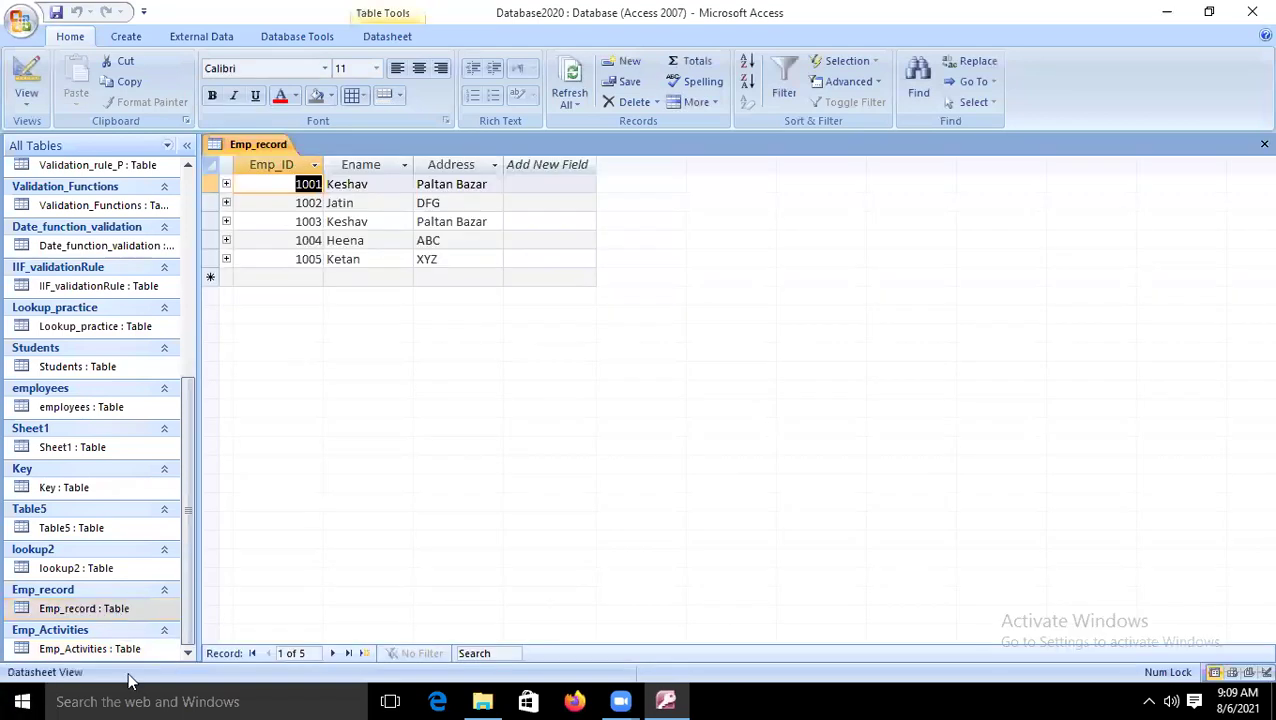
pyautogui.doubleClick(124, 649)
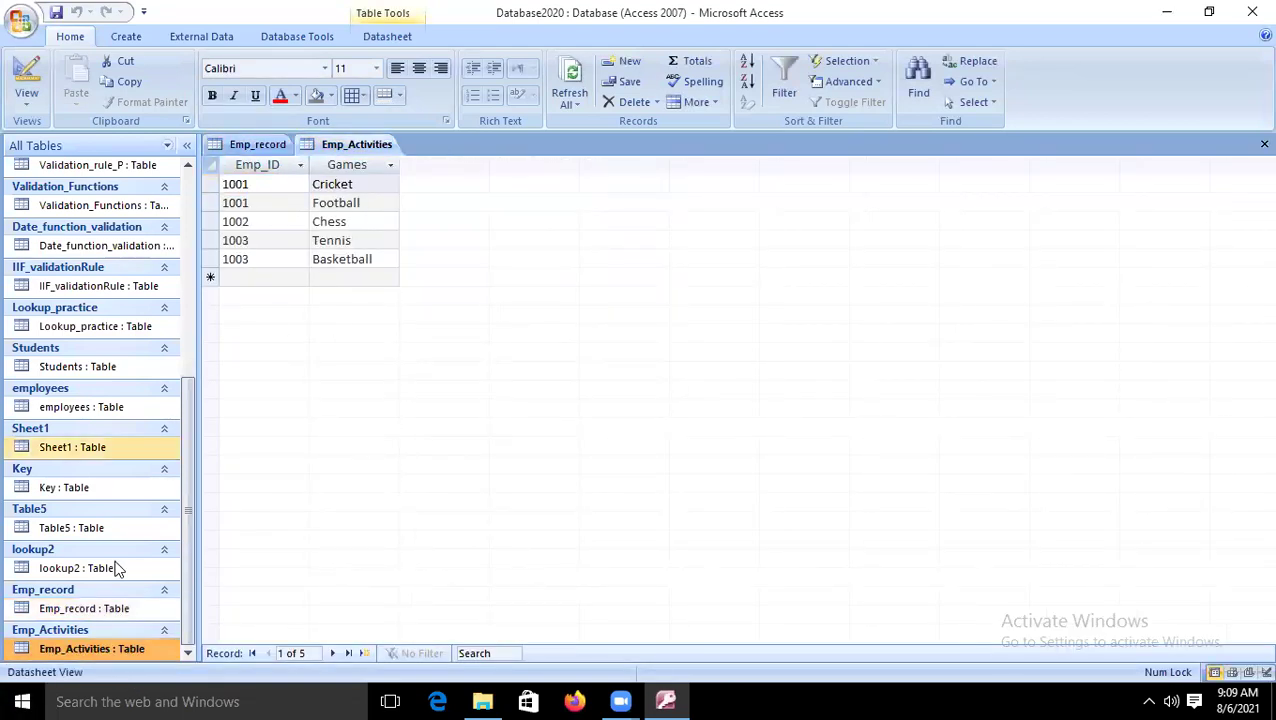
pyautogui.click(70, 606)
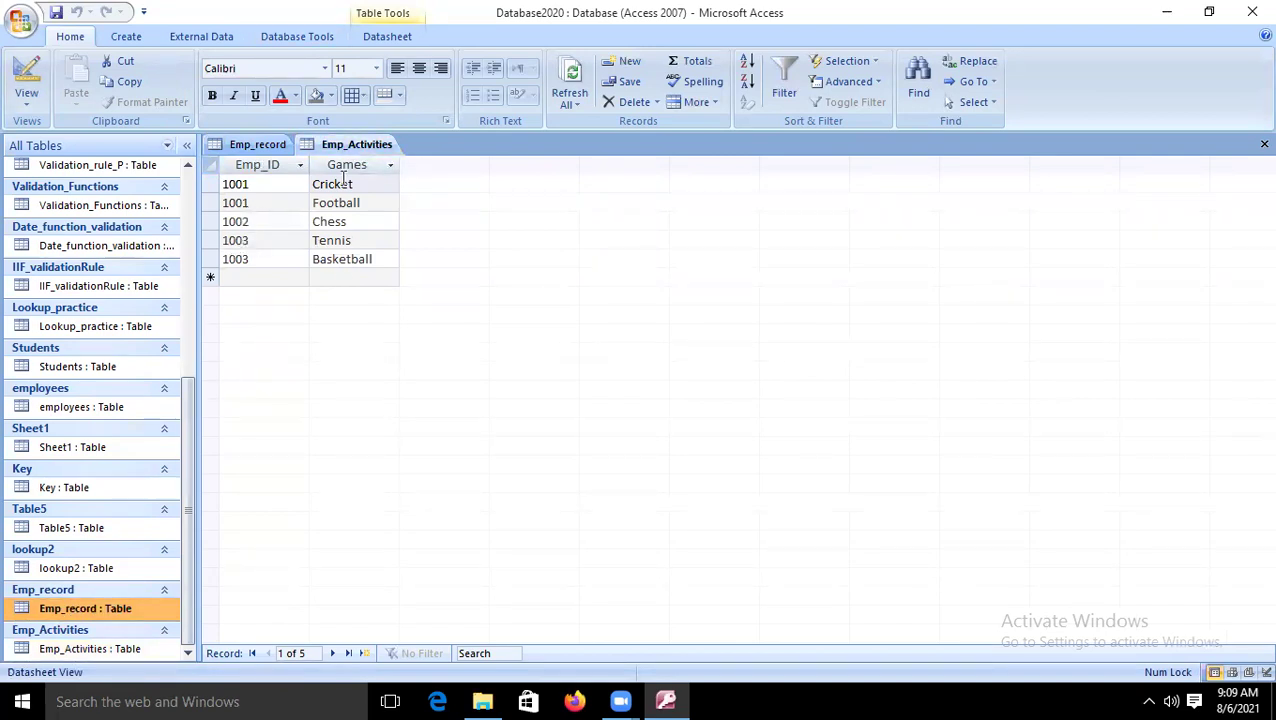
pyautogui.click(256, 147)
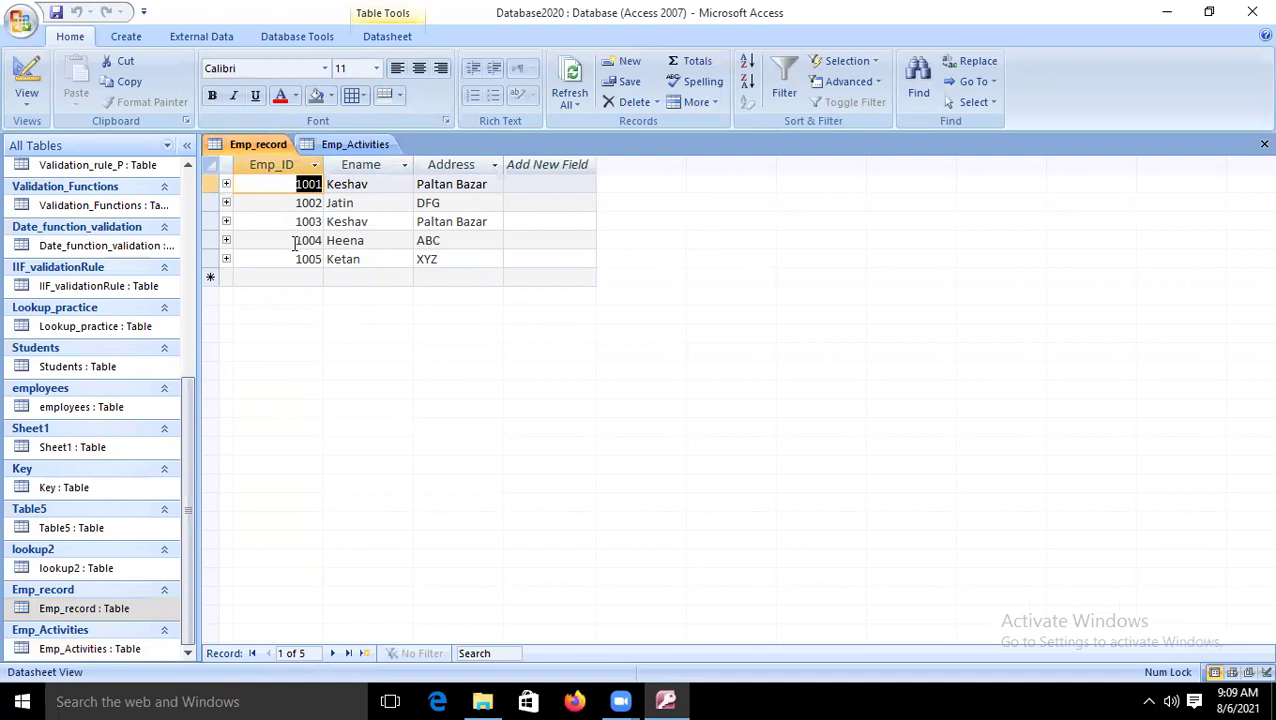
pyautogui.click(355, 146)
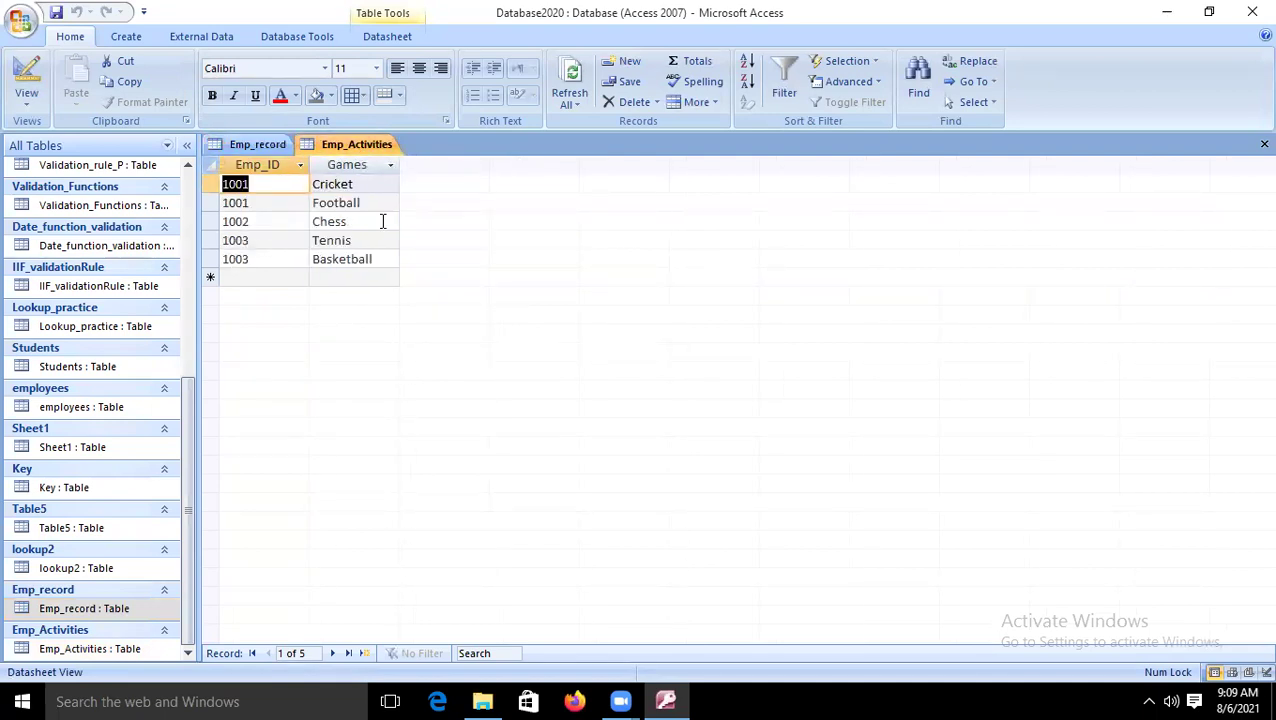
# Delete the second record from the Emp_record table and confirm the deletion.
pyautogui.click(255, 147)
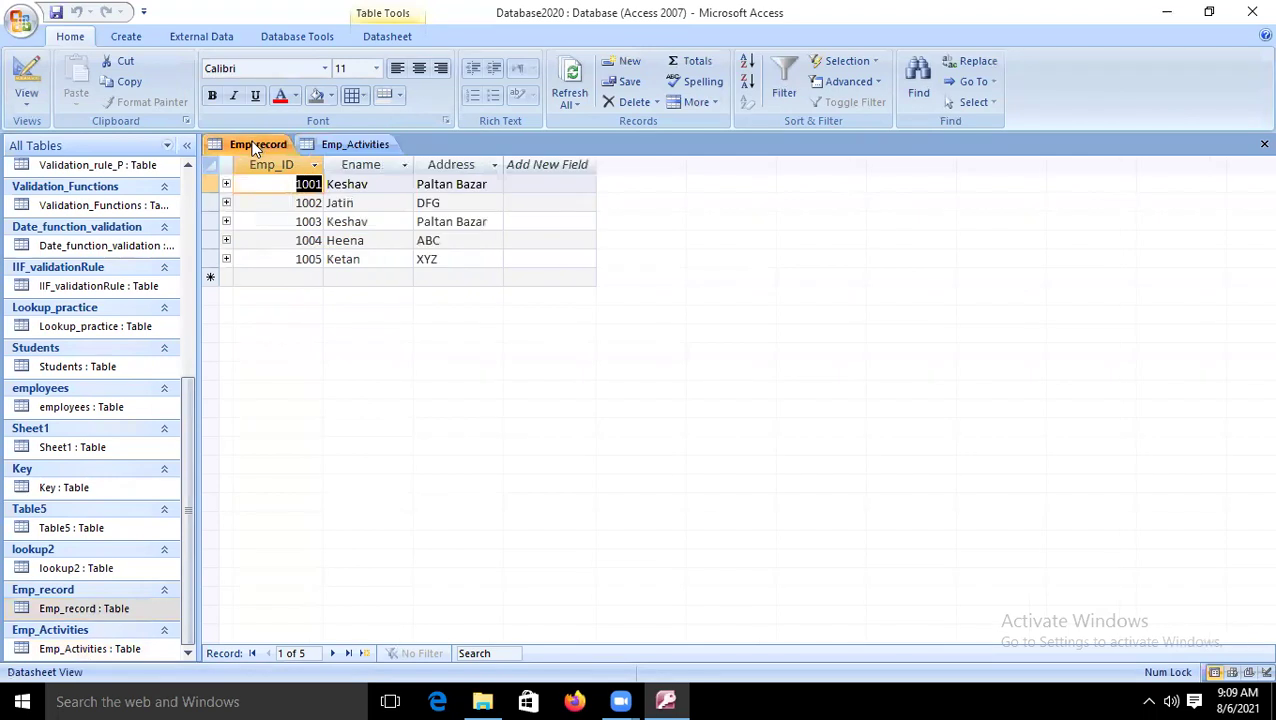
pyautogui.click(214, 203)
pyautogui.press('Delete')
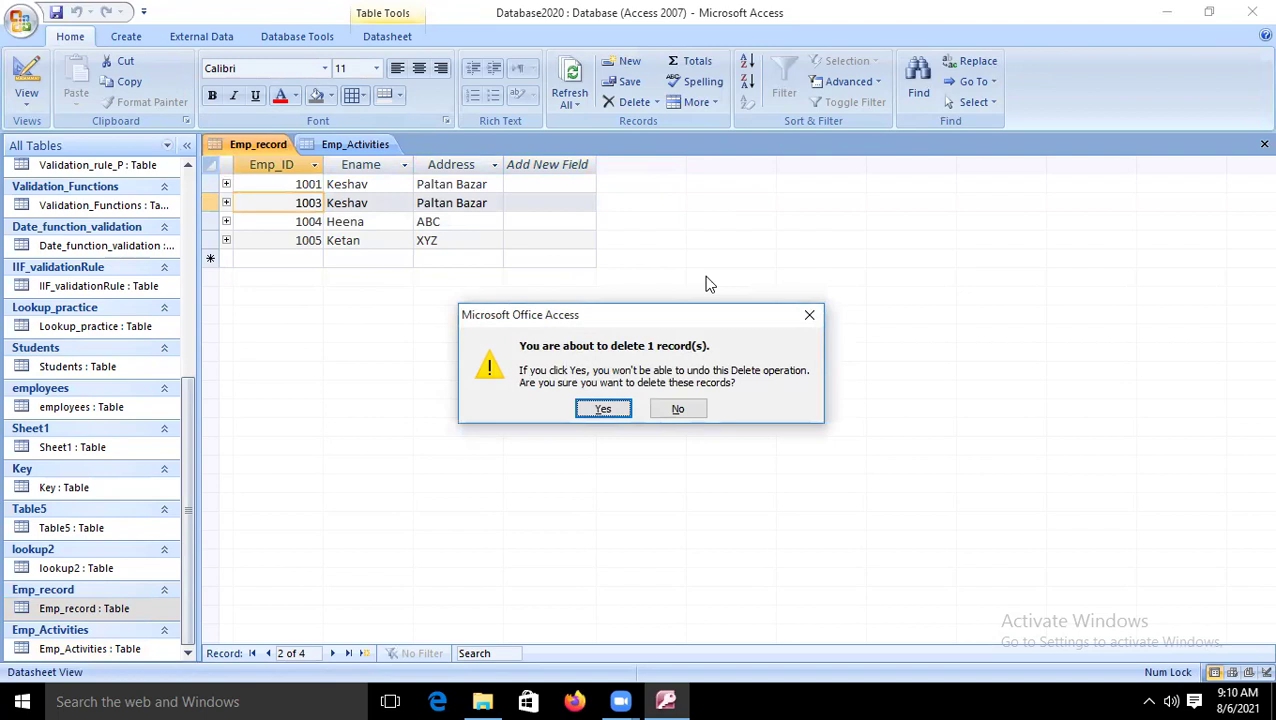
pyautogui.click(605, 409)
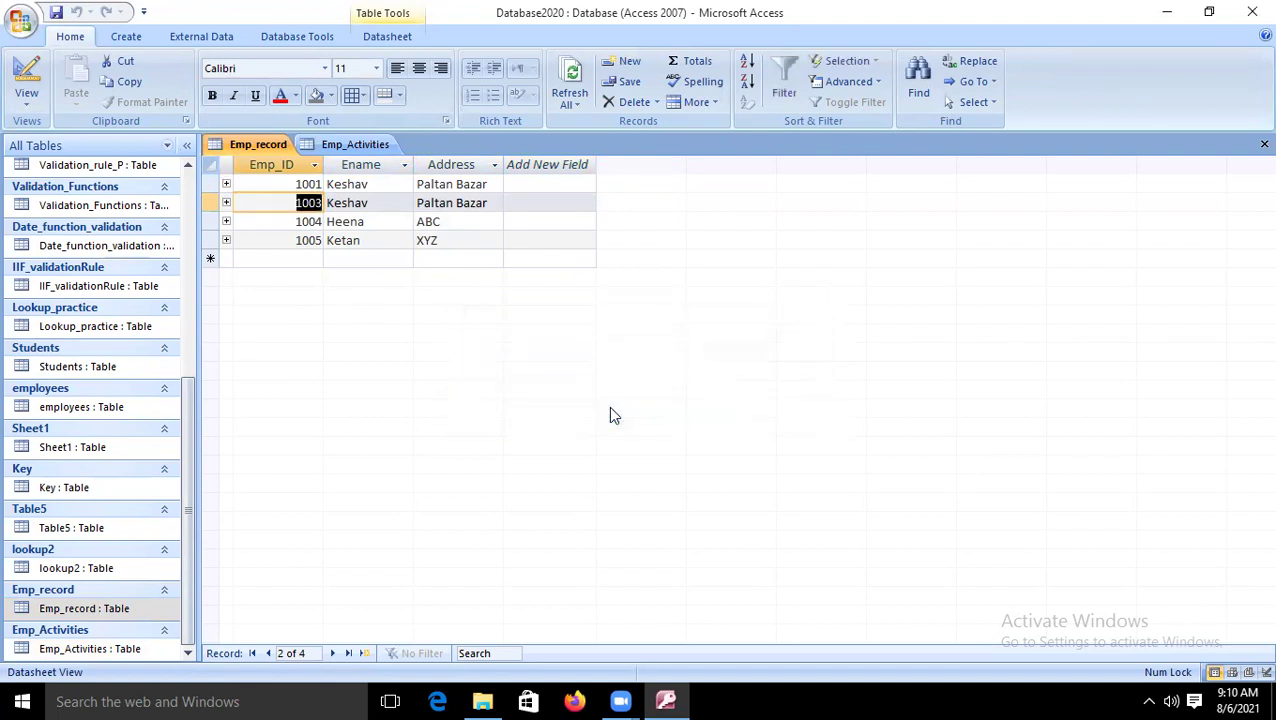
# Check the Emp_Activities table for the deleted employee's activity, and close both tables.
pyautogui.click(370, 143)
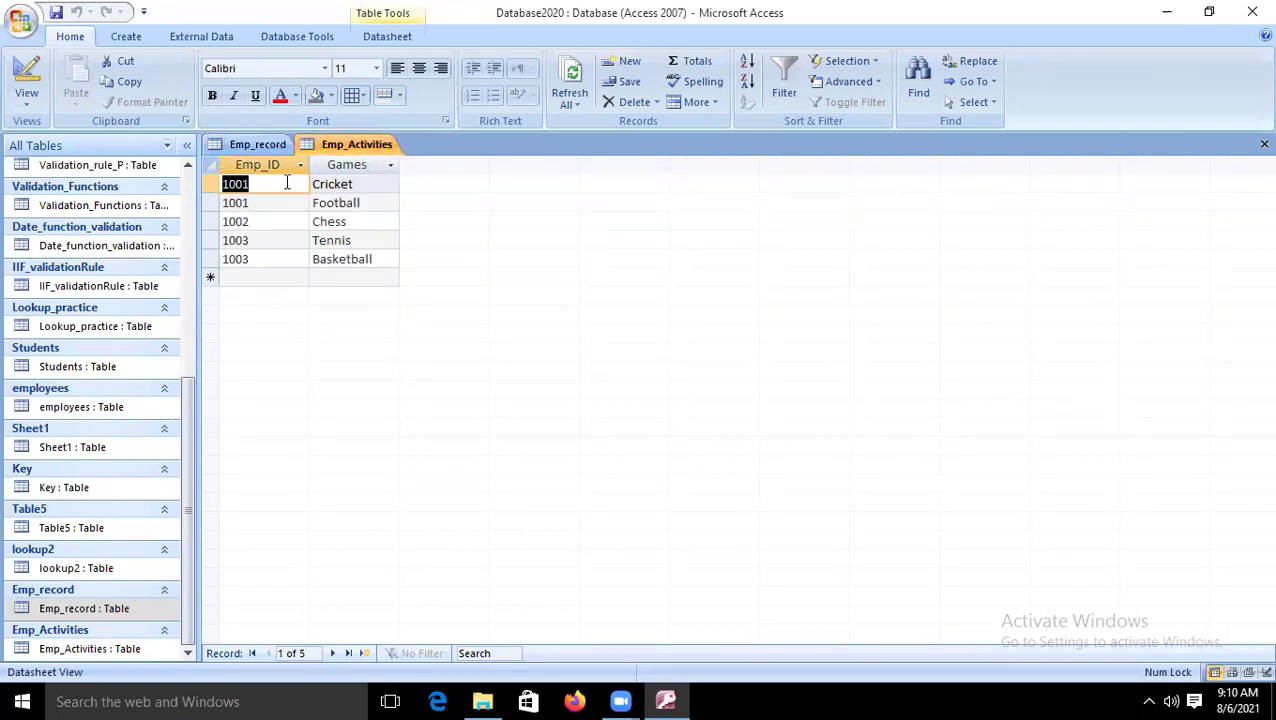
pyautogui.rightClick(345, 146)
pyautogui.click(385, 173)
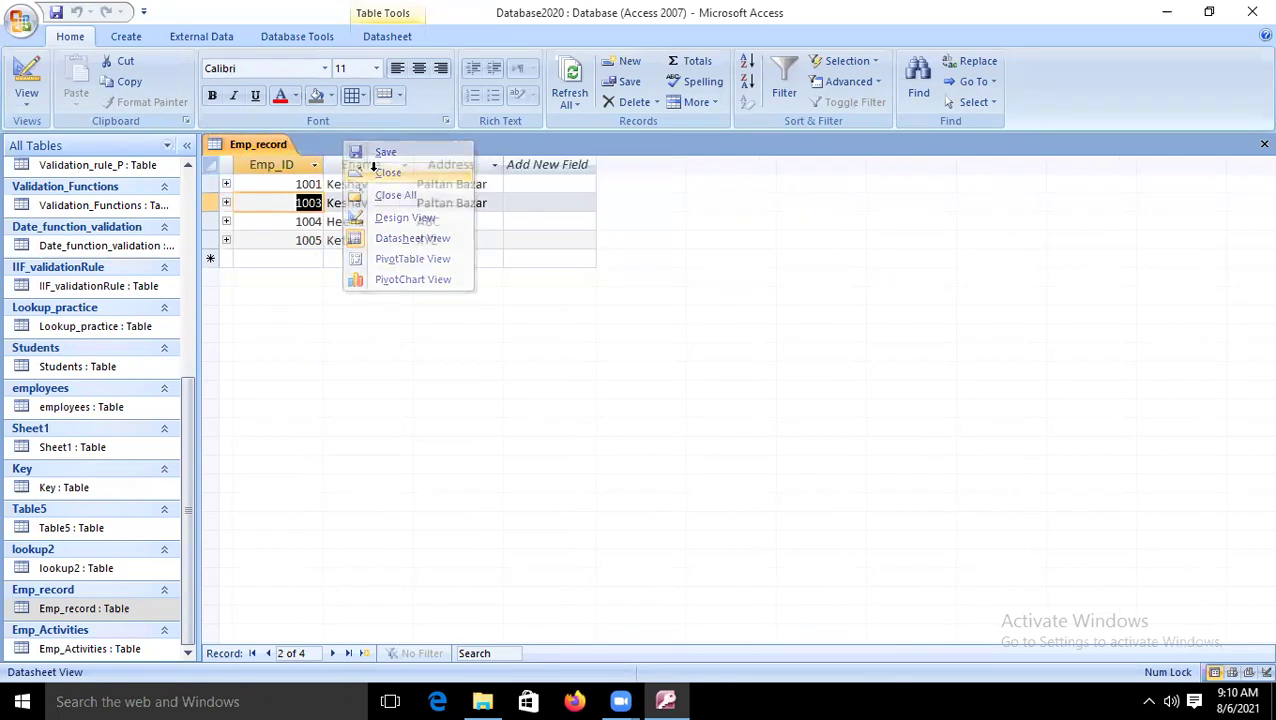
pyautogui.rightClick(278, 147)
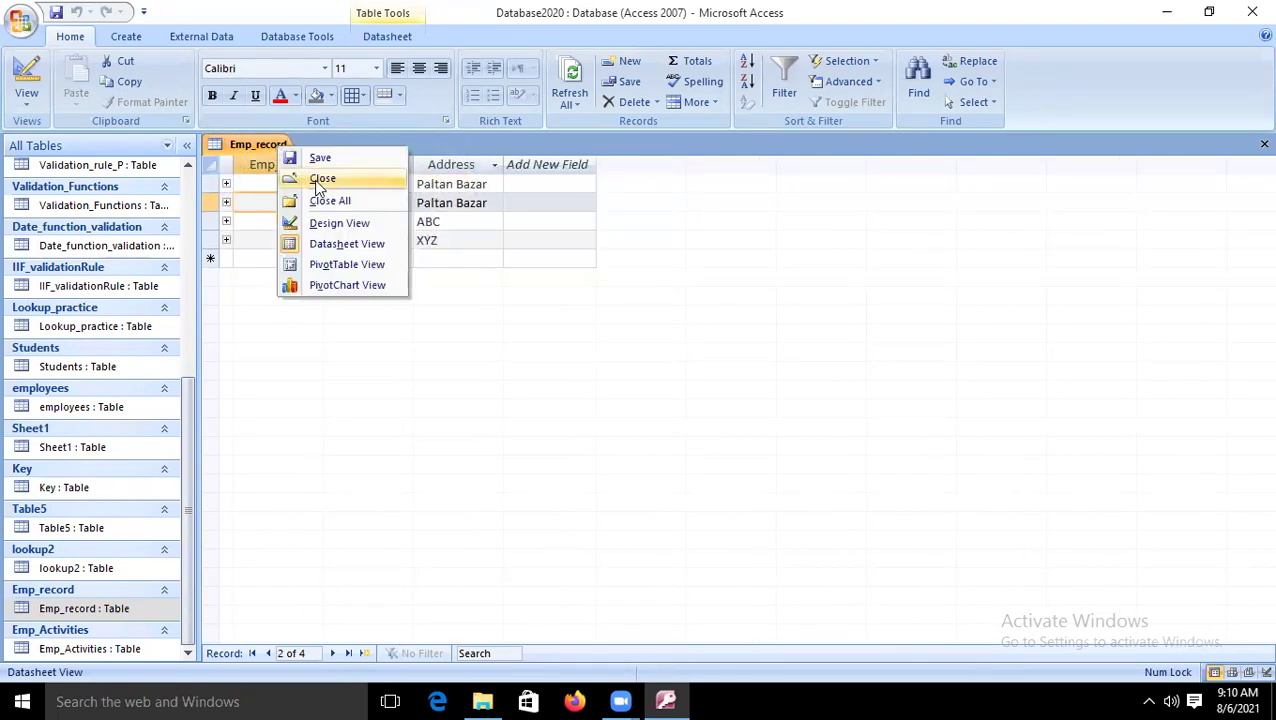
pyautogui.click(322, 179)
# Reopen Emp_record and Emp_Activities and compare the Emp_ID values left in each table.
pyautogui.doubleClick(109, 609)
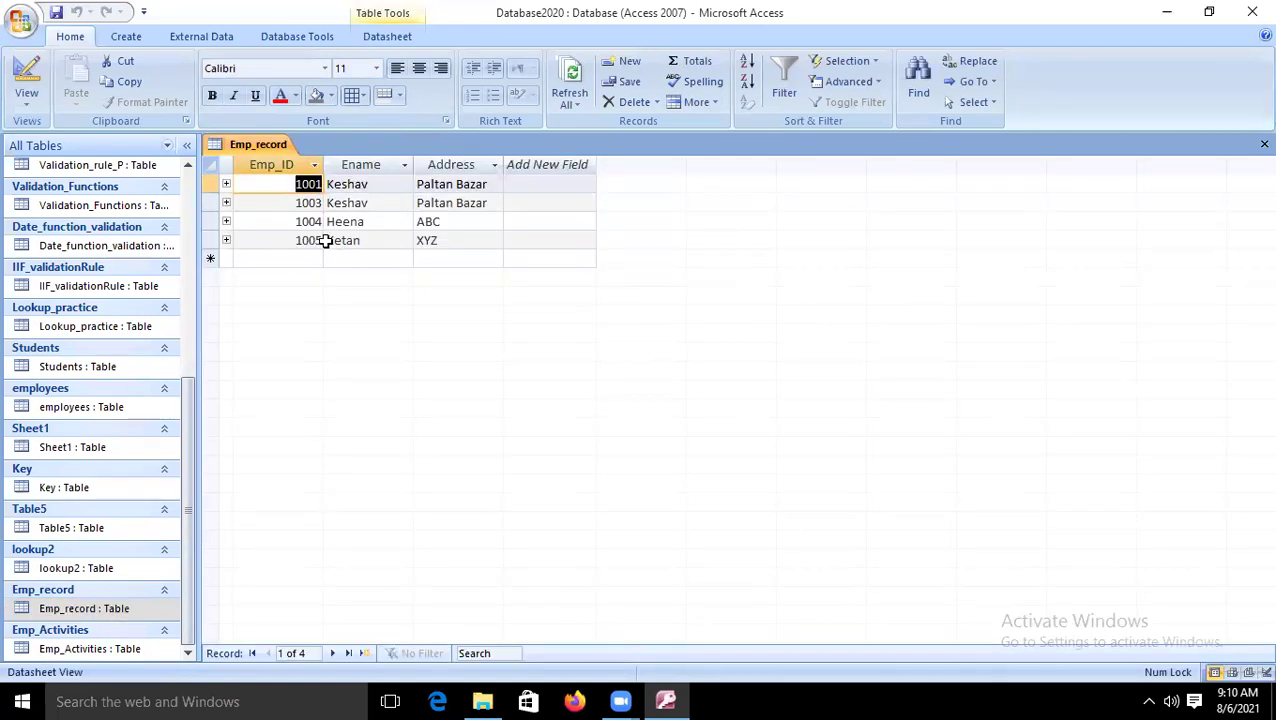
pyautogui.click(111, 649)
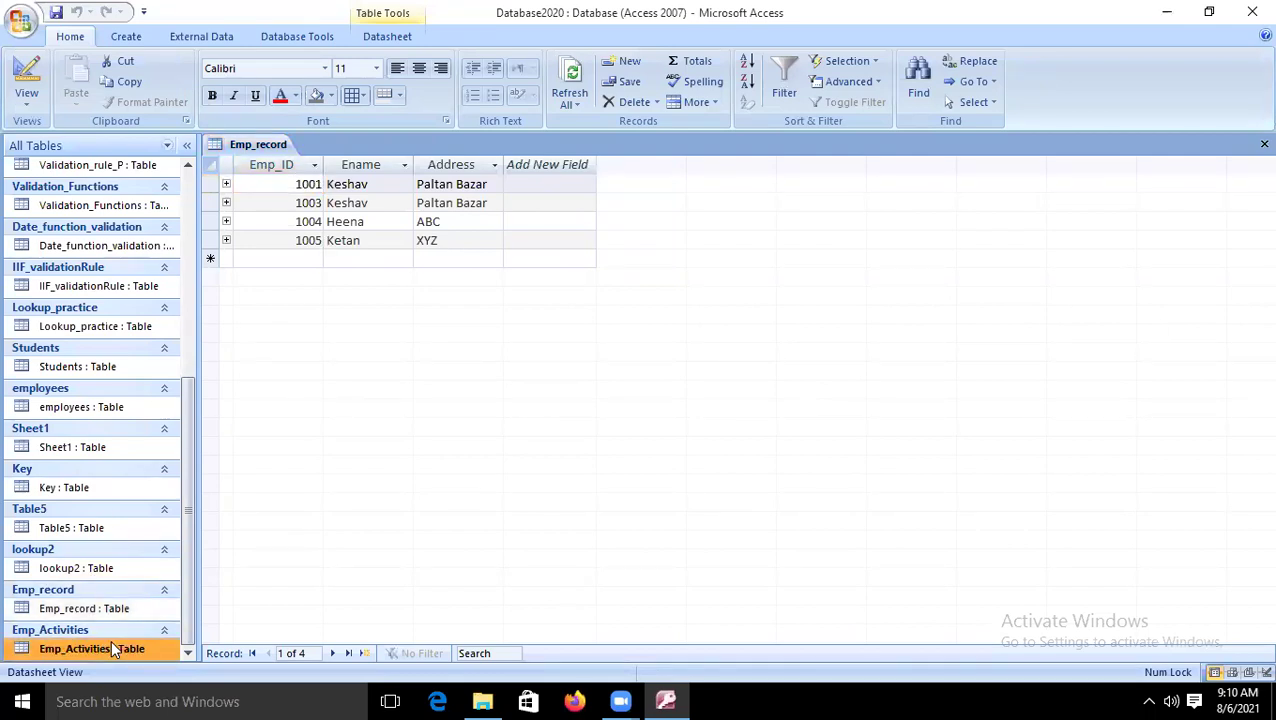
pyautogui.doubleClick(111, 649)
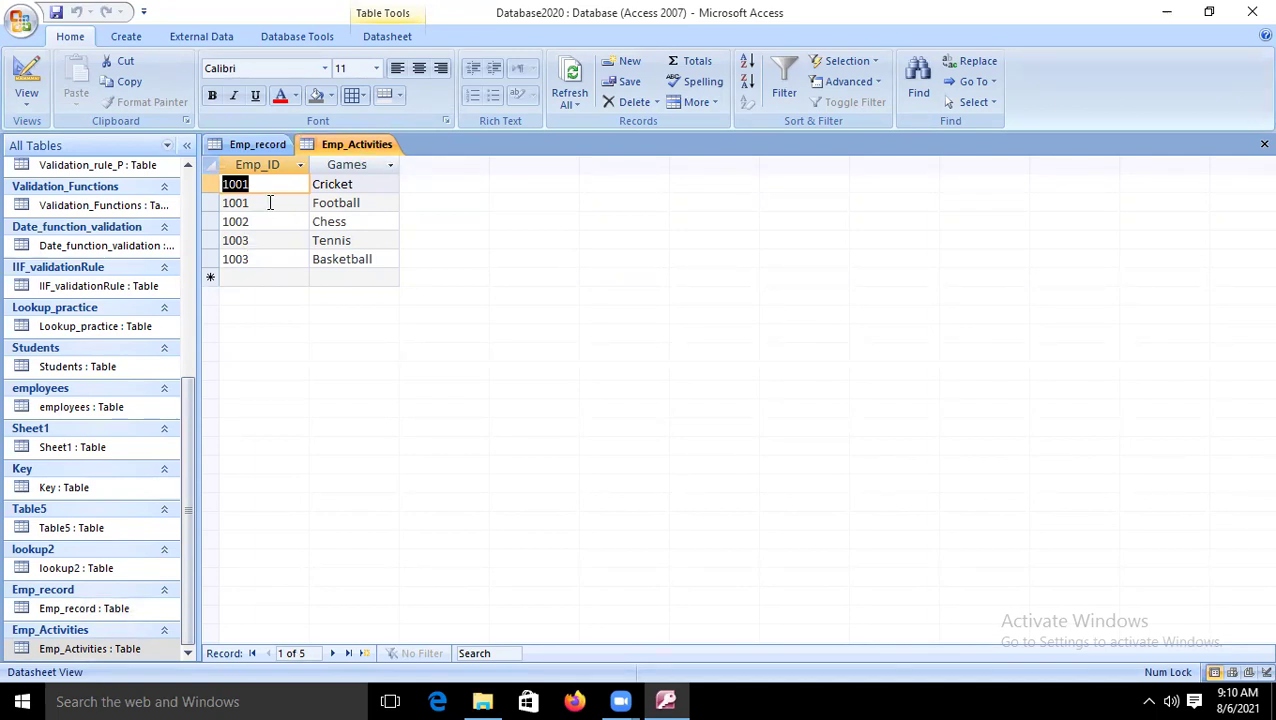
# Replace the Address value of the first record in Emp_record with the employee's new address and save the table.
pyautogui.click(258, 144)
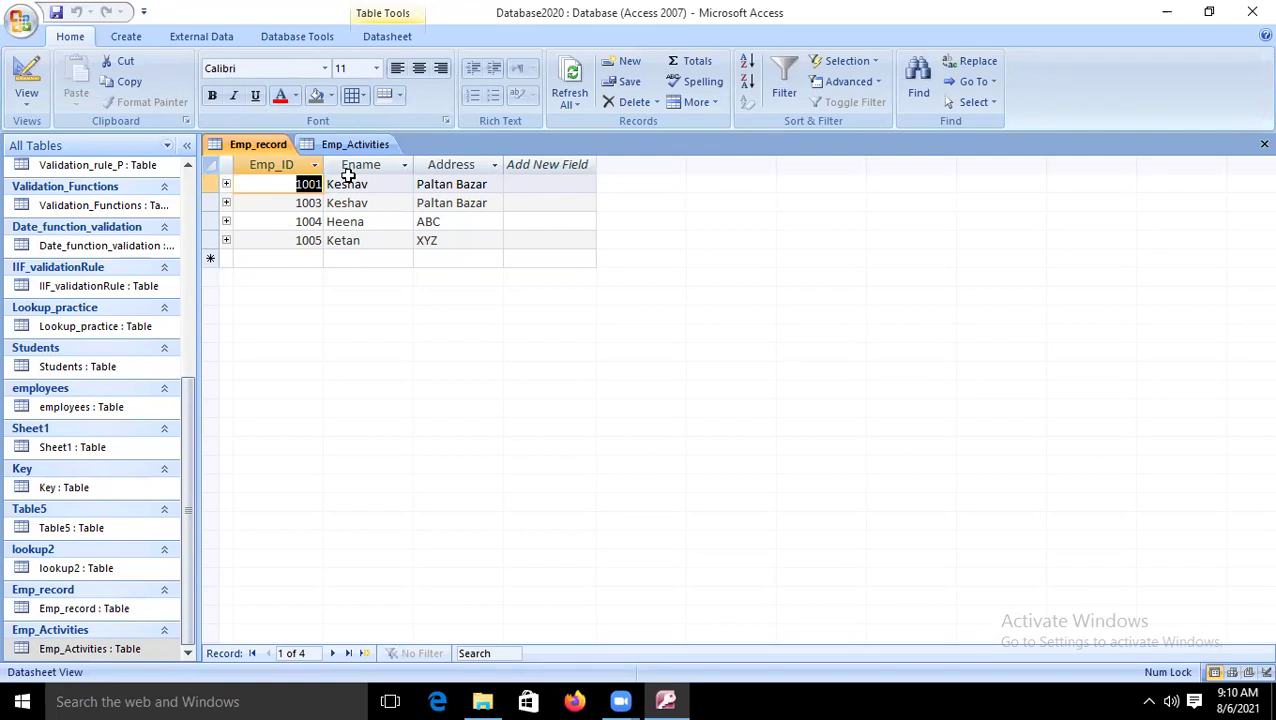
pyautogui.click(494, 185)
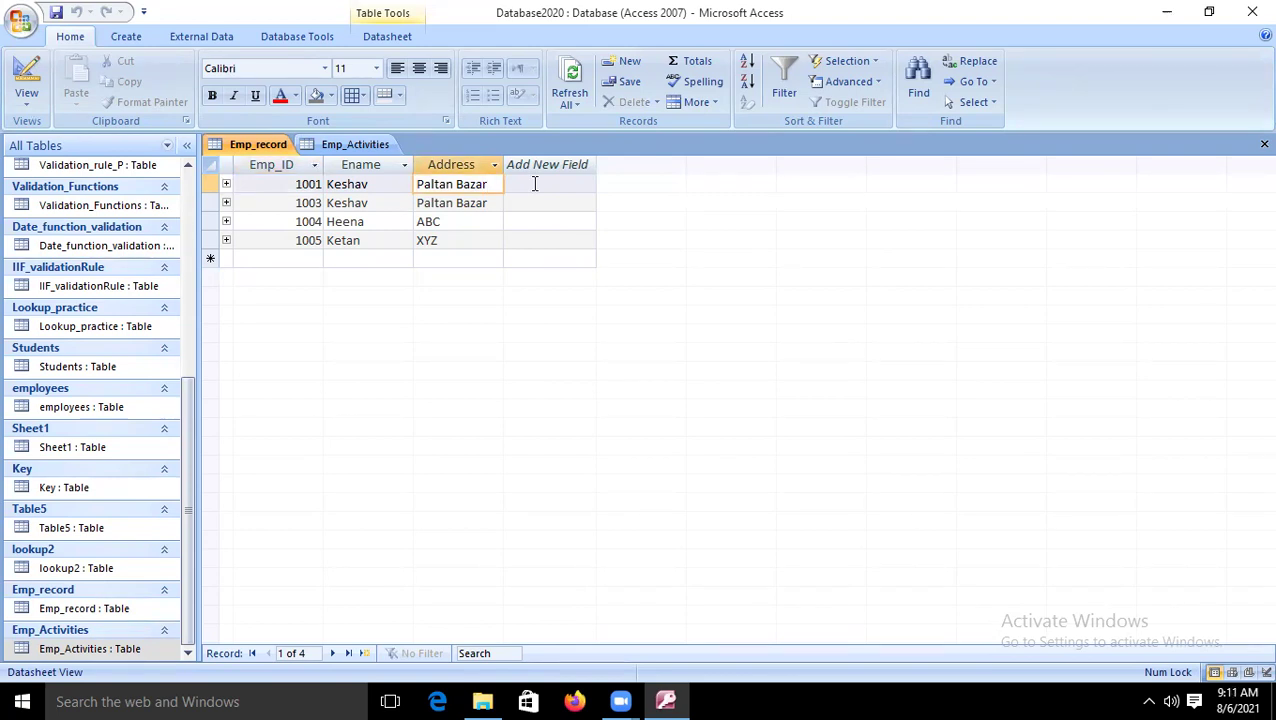
pyautogui.press('BackSpace')
pyautogui.press('BackSpace')
pyautogui.press('BackSpace')
pyautogui.press('BackSpace')
pyautogui.press('BackSpace')
pyautogui.press('BackSpace')
pyautogui.press('BackSpace')
pyautogui.press('BackSpace')
pyautogui.press('BackSpace')
pyautogui.press('BackSpace')
pyautogui.press('BackSpace')
pyautogui.press('BackSpace')
pyautogui.write('Panchsheel')
pyautogui.hotkey('ctrl', 's')
pyautogui.click(370, 225)
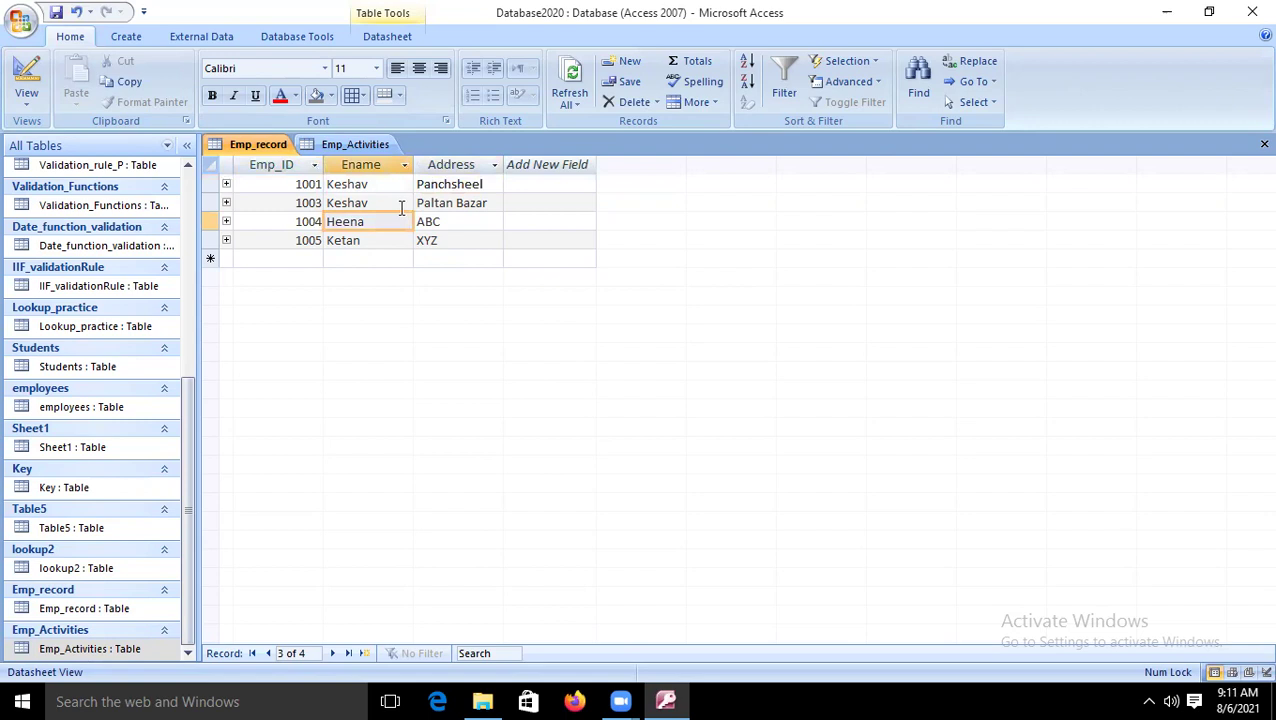
# Check the Emp_Activities records for the address change, and return to the Ename field of the first Emp_record record.
pyautogui.click(354, 142)
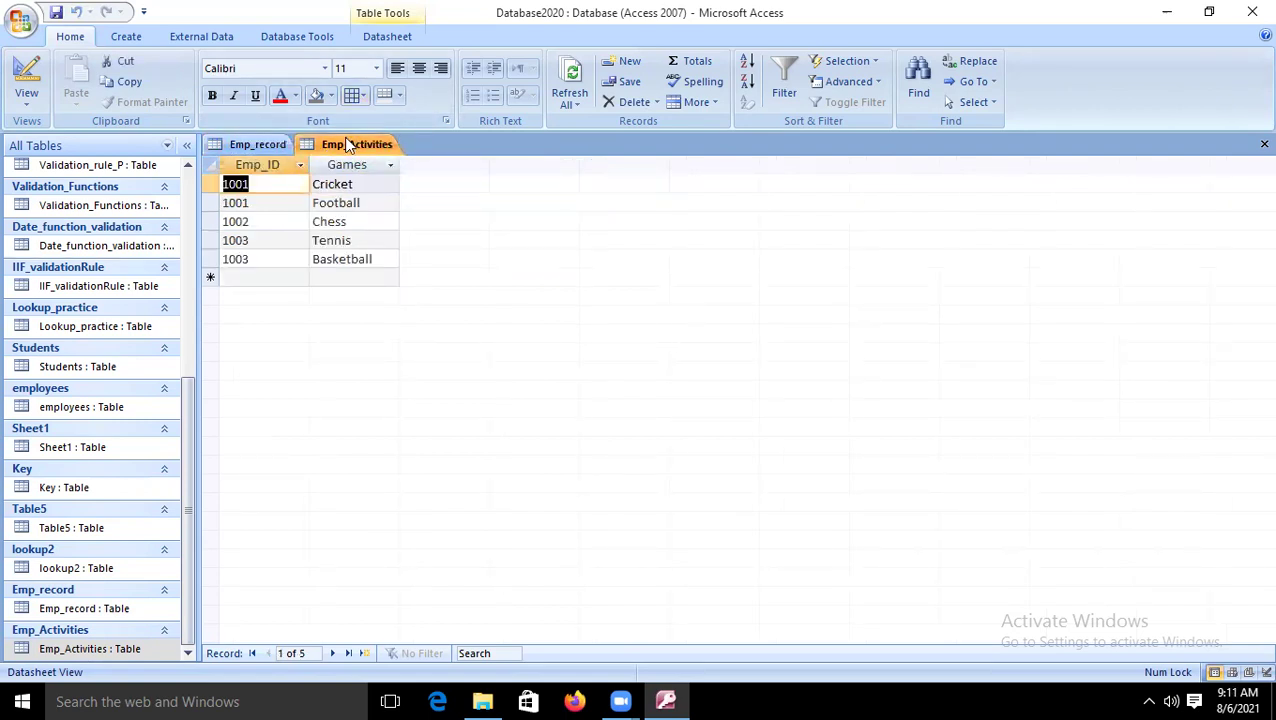
pyautogui.click(275, 145)
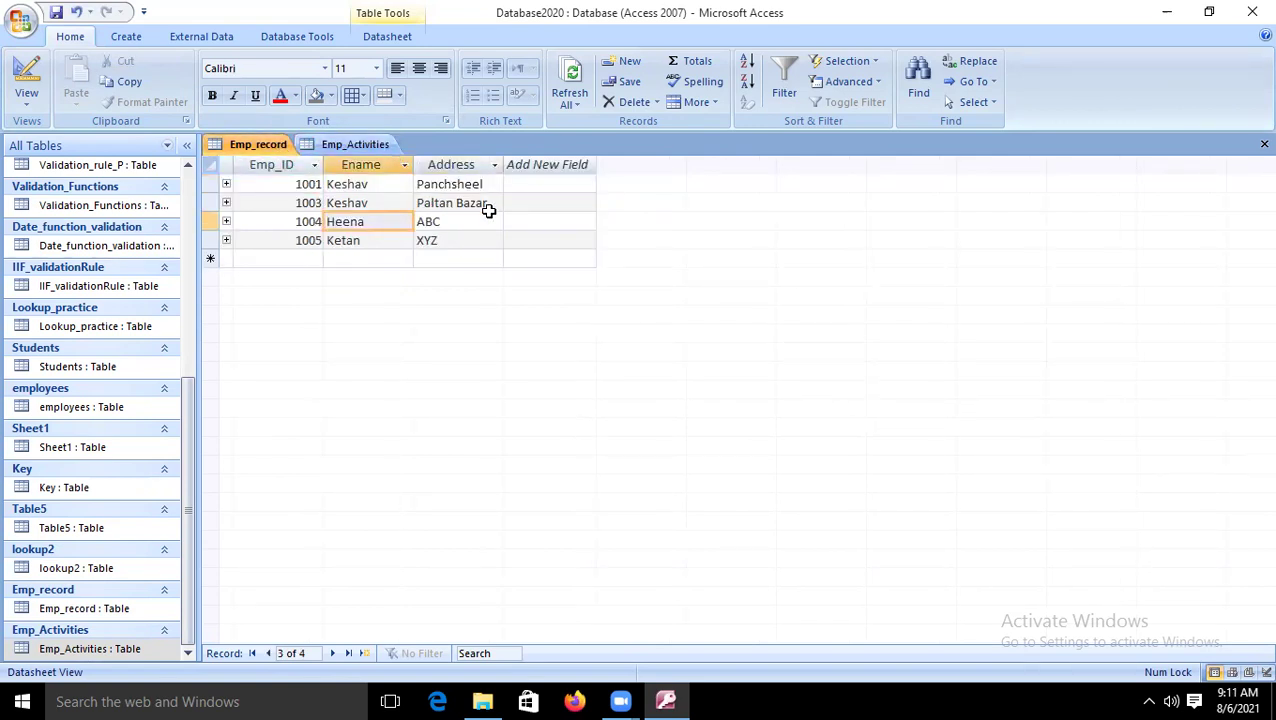
pyautogui.click(369, 184)
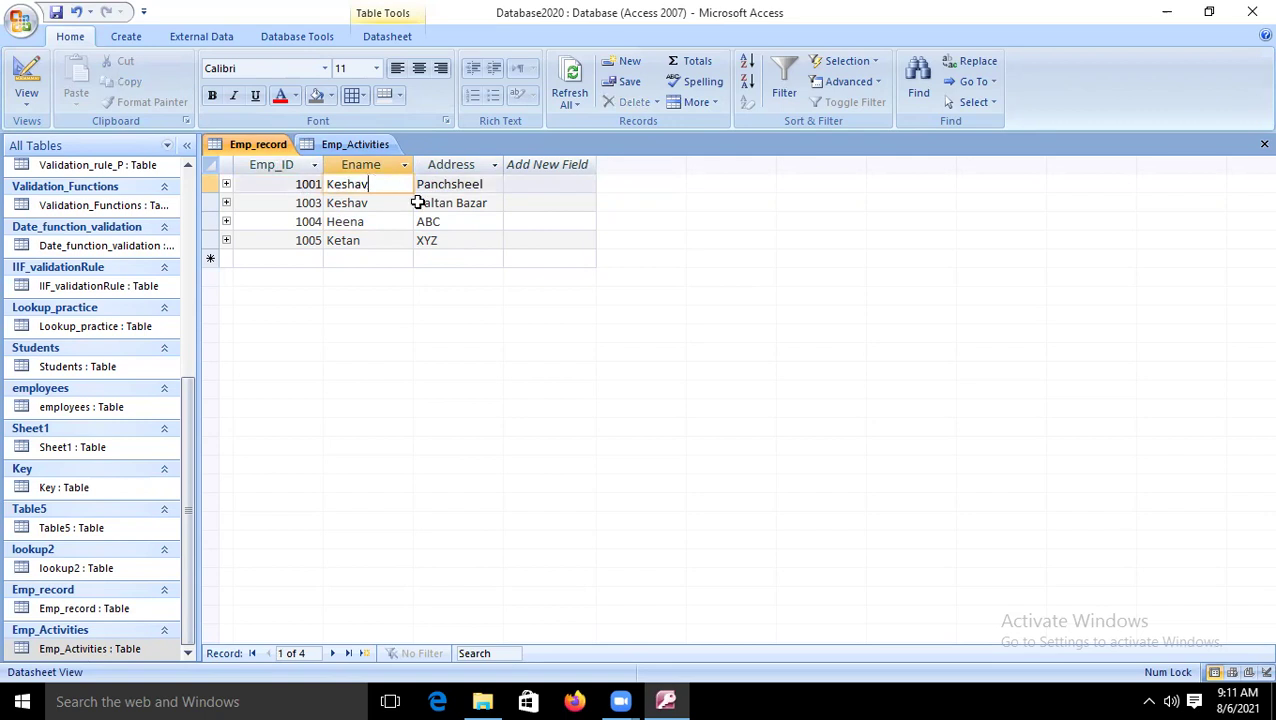
# Compare the Emp_ID values in Emp_record with the matching records in Emp_Activities.
pyautogui.click(365, 147)
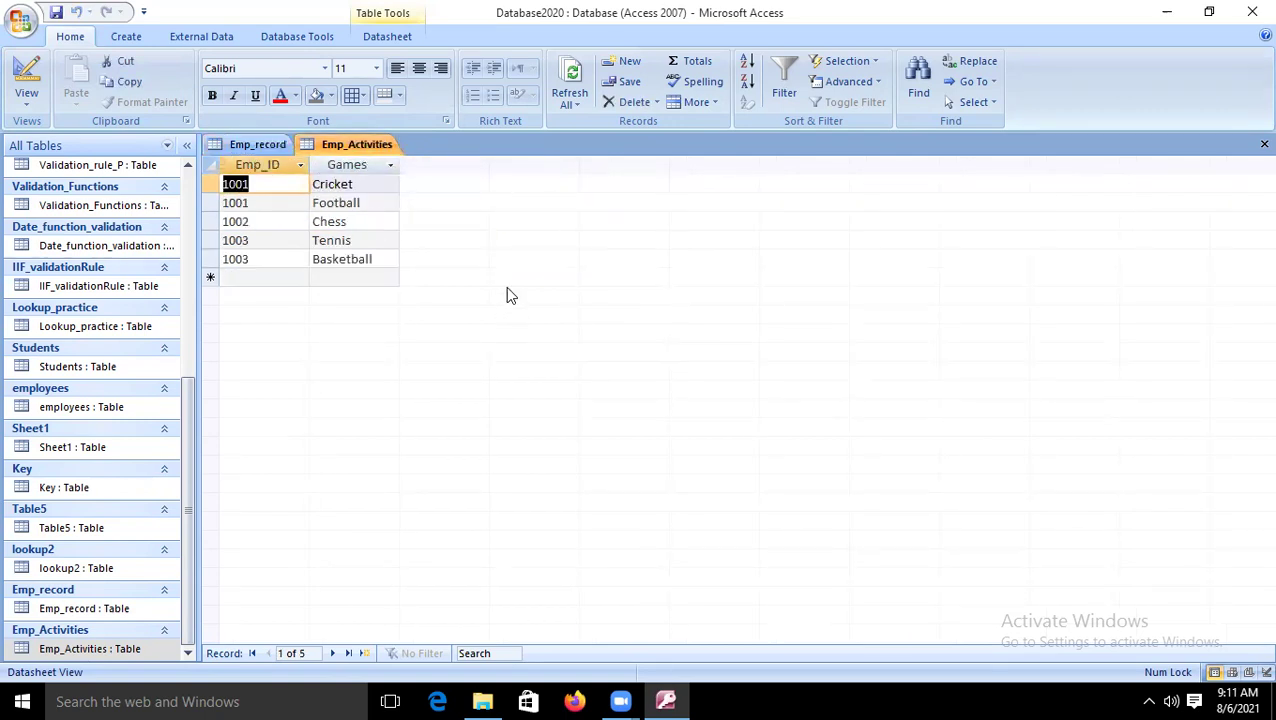
pyautogui.click(257, 144)
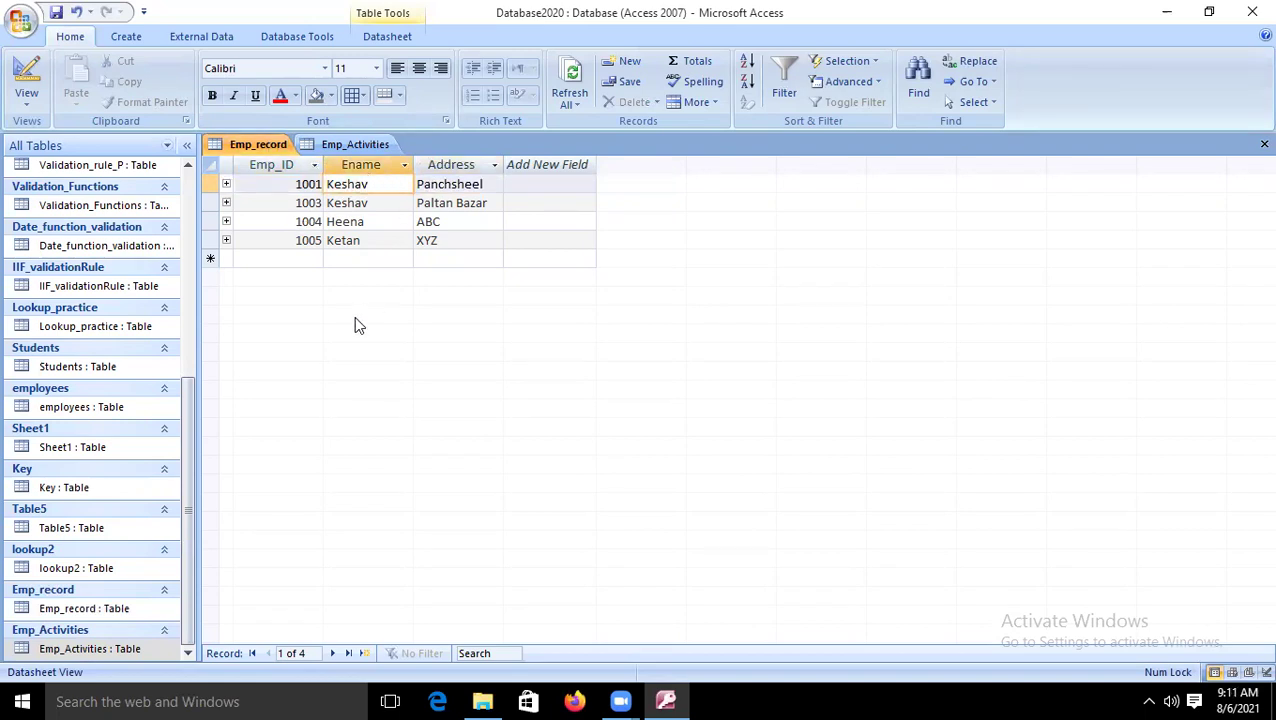
pyautogui.click(355, 145)
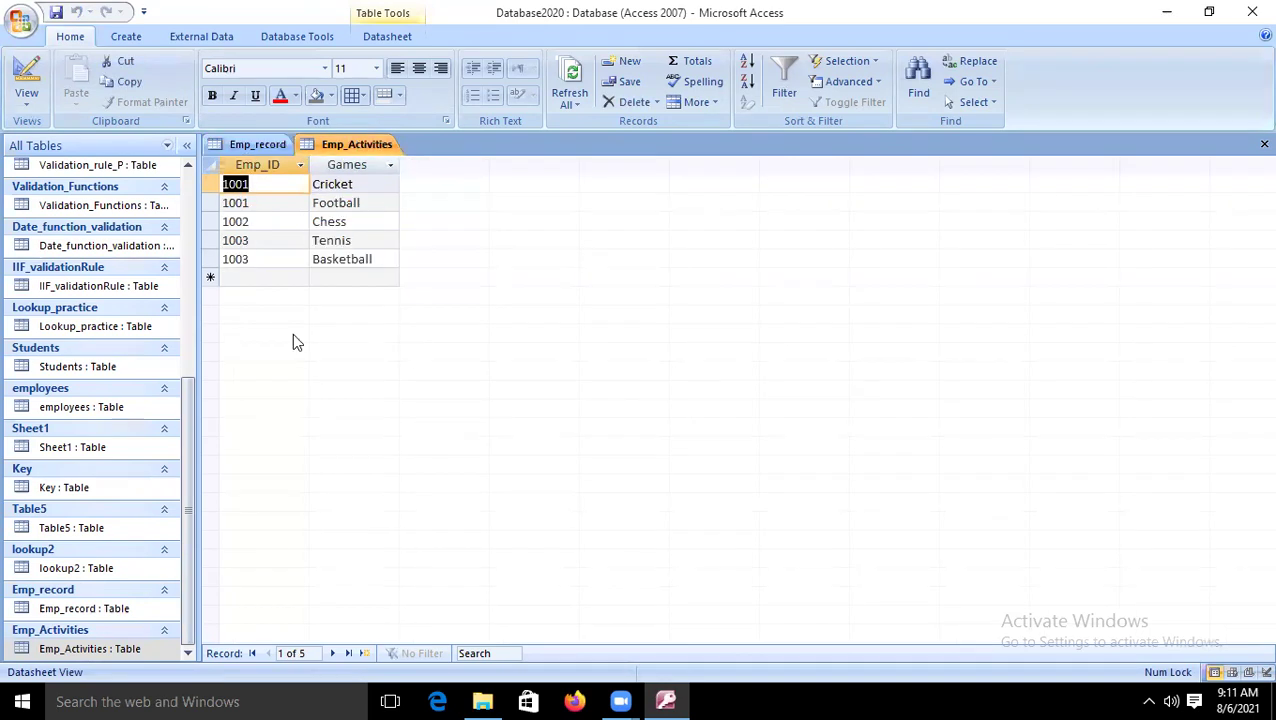
pyautogui.click(260, 144)
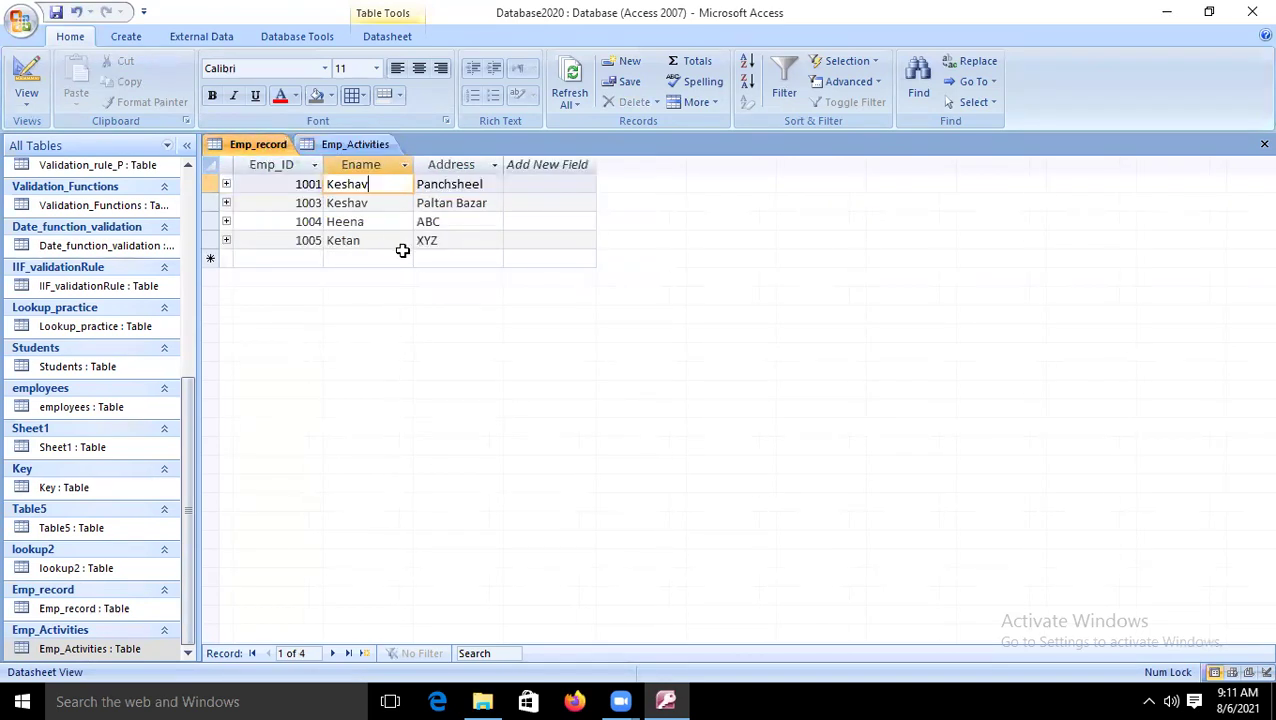
# Change the Emp_ID of the first Emp_record record to 1009 and save the record.
pyautogui.click(284, 186)
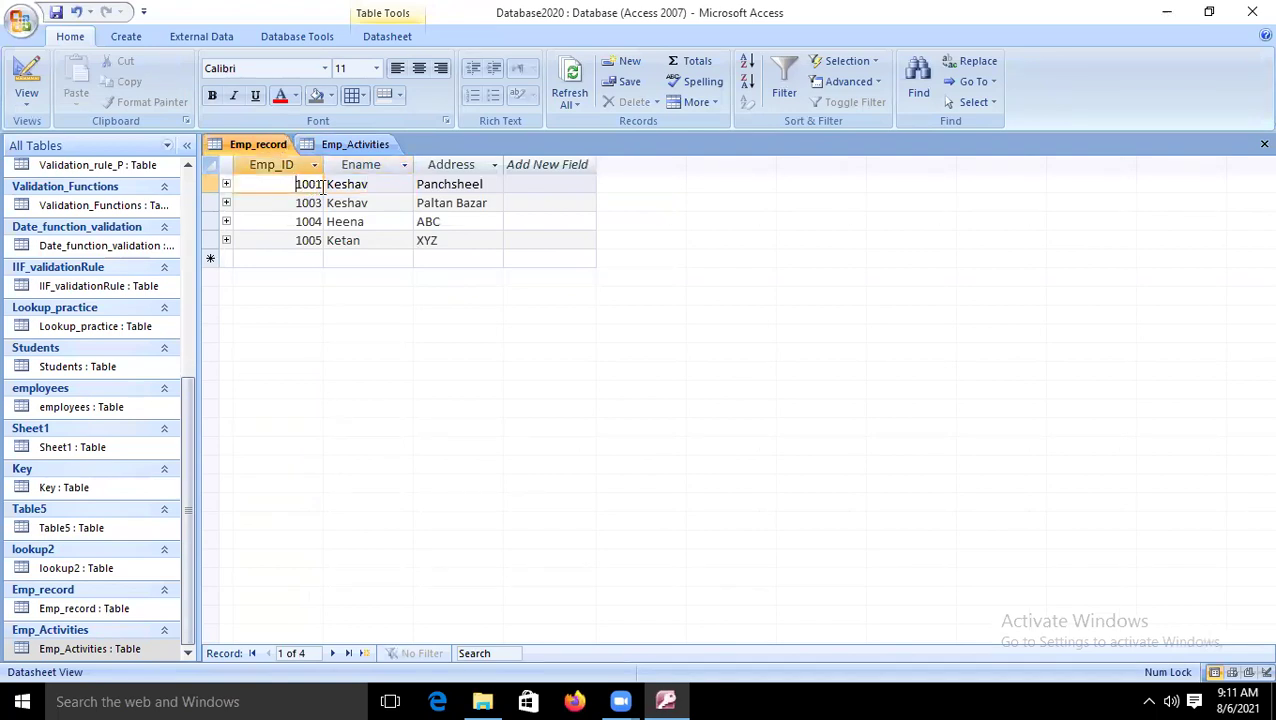
pyautogui.click(322, 188)
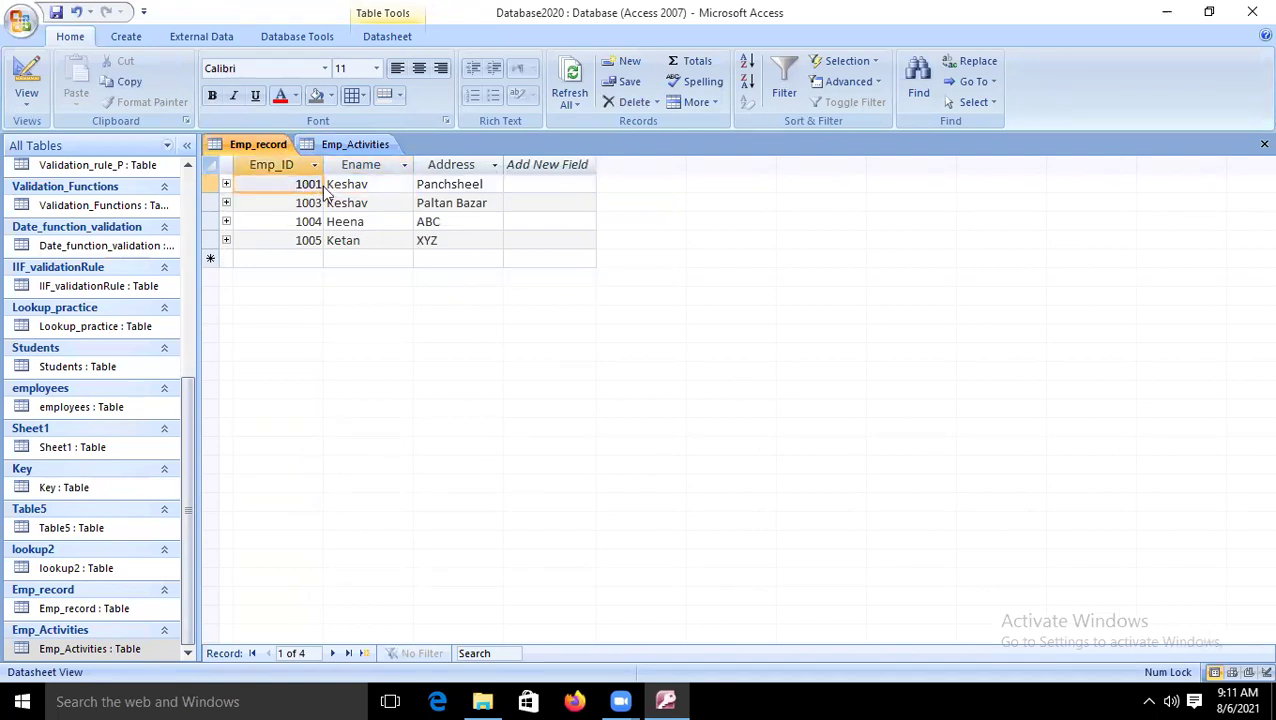
pyautogui.click(320, 185)
pyautogui.click(326, 183)
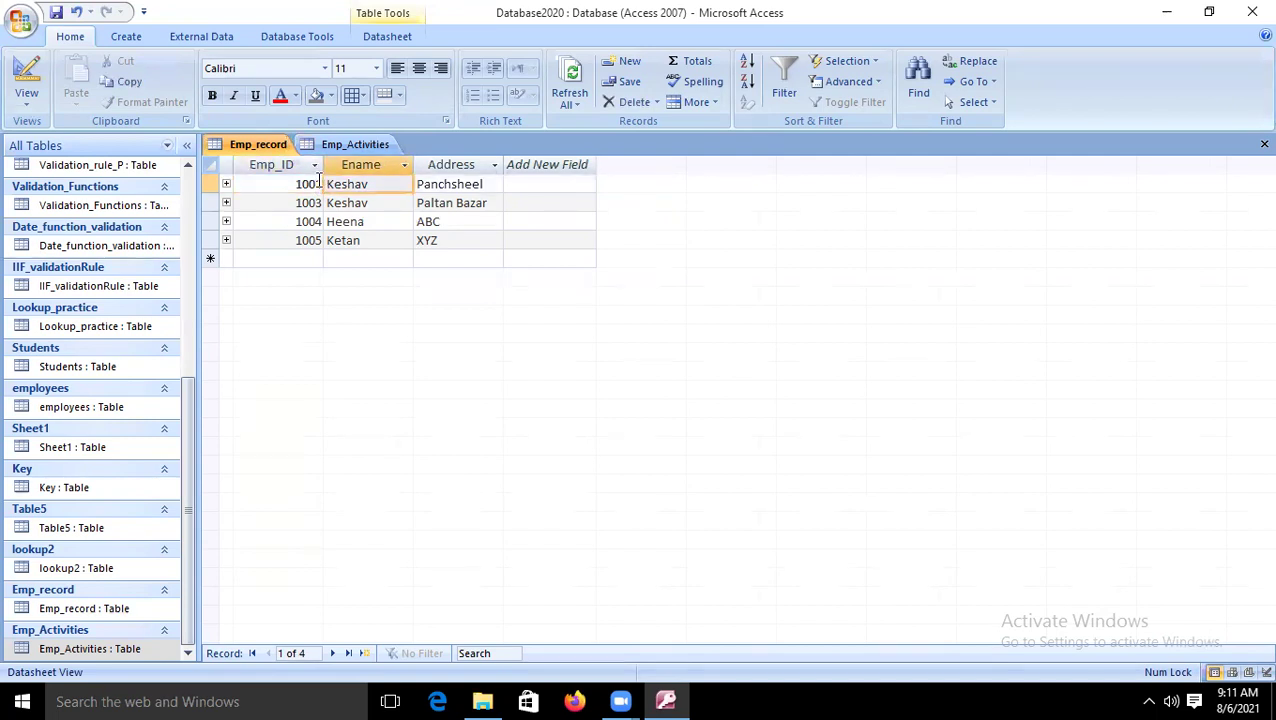
pyautogui.click(318, 183)
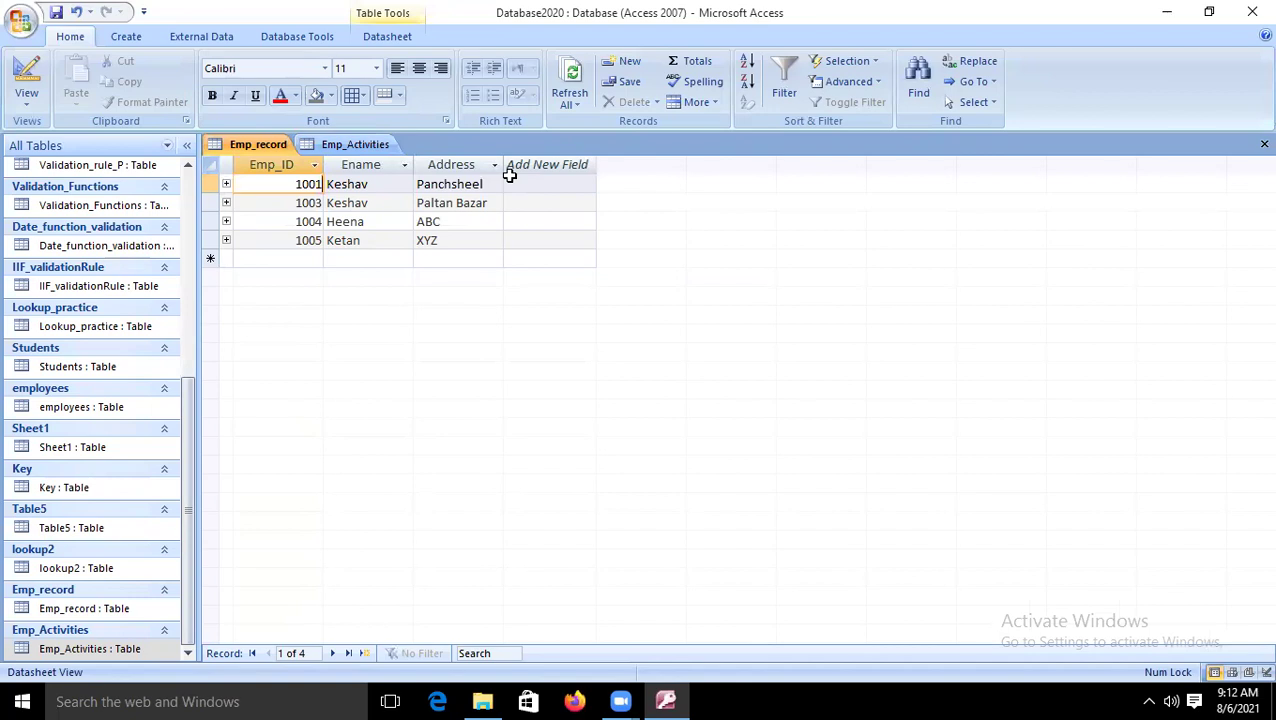
pyautogui.press('BackSpace')
pyautogui.write('9')
pyautogui.hotkey('shift', 'Return')
# Check whether the first two Emp_ID values in Emp_Activities reflect the ID change made in Emp_record.
pyautogui.click(370, 144)
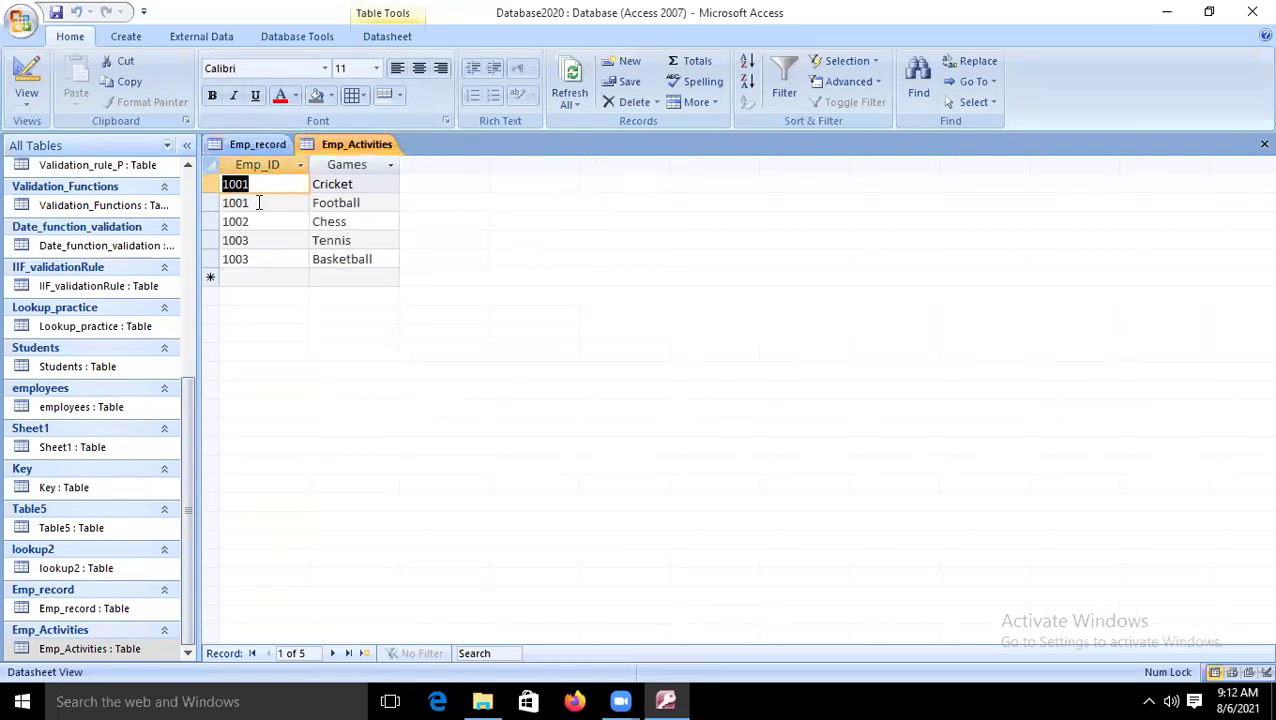
pyautogui.click(243, 204)
pyautogui.click(280, 186)
pyautogui.click(278, 203)
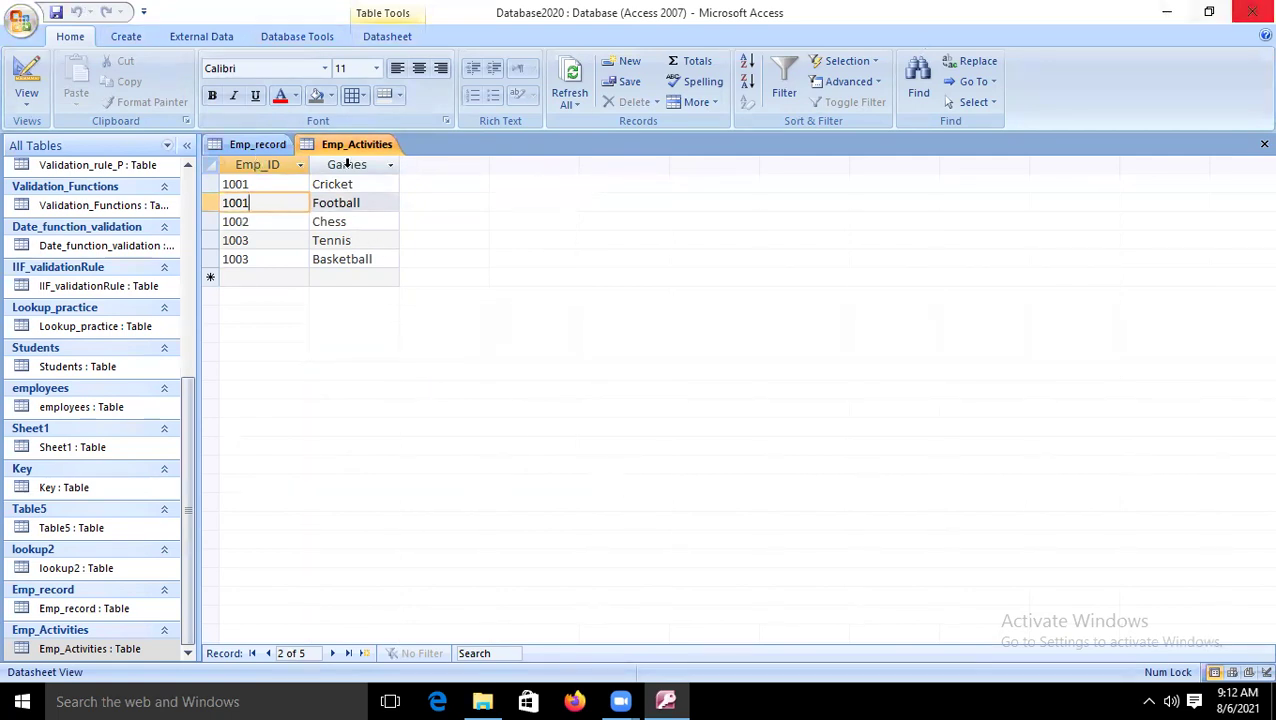
# Restore the first Emp_record record's Emp_ID to 1001.
pyautogui.click(258, 148)
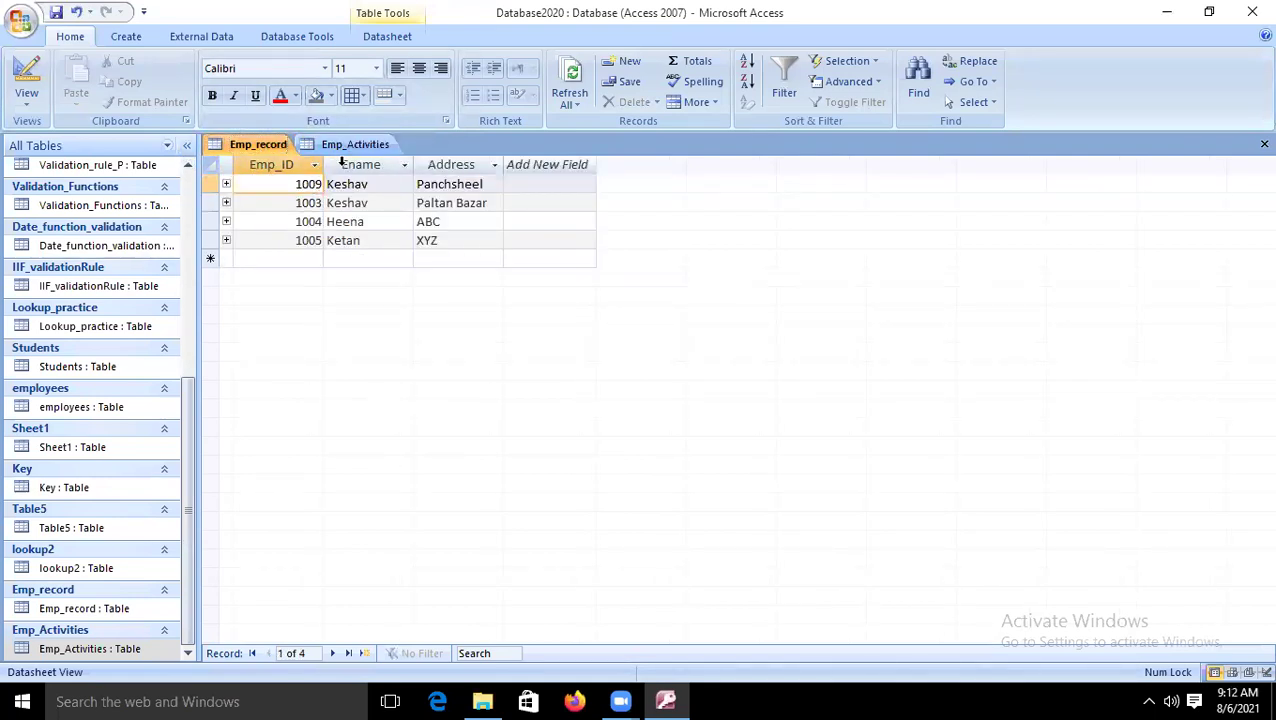
pyautogui.press('BackSpace')
pyautogui.write('1')
# Add a Text field named EName to Emp_Activities, save the table, and place the column between Emp_ID and Games.
pyautogui.click(352, 147)
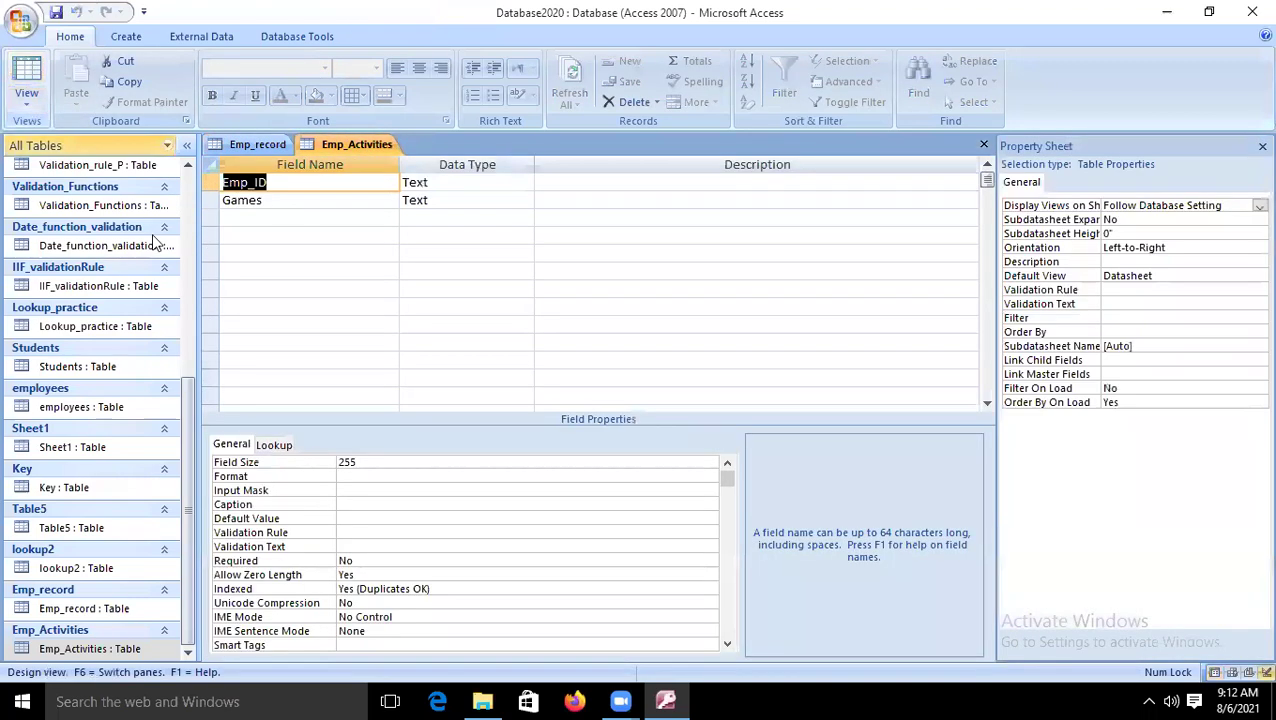
pyautogui.click(26, 78)
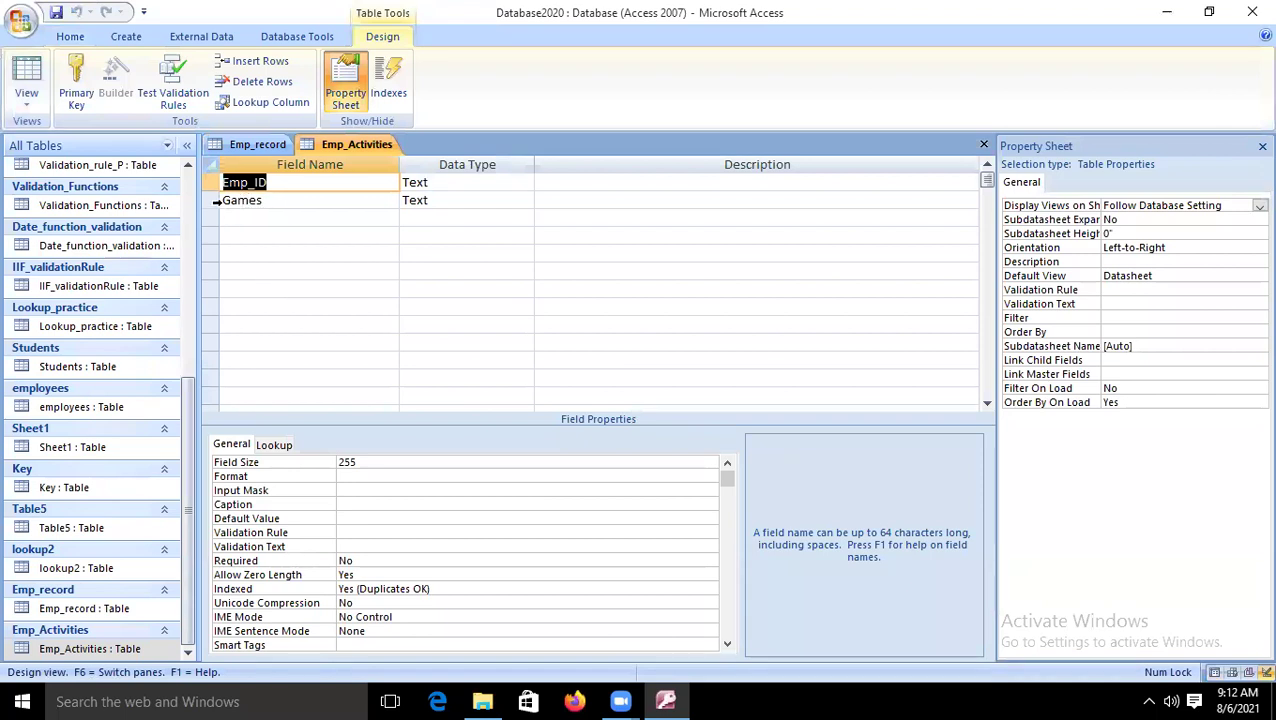
pyautogui.click(241, 216)
pyautogui.write('EName')
pyautogui.press('Tab')
pyautogui.press('Tab')
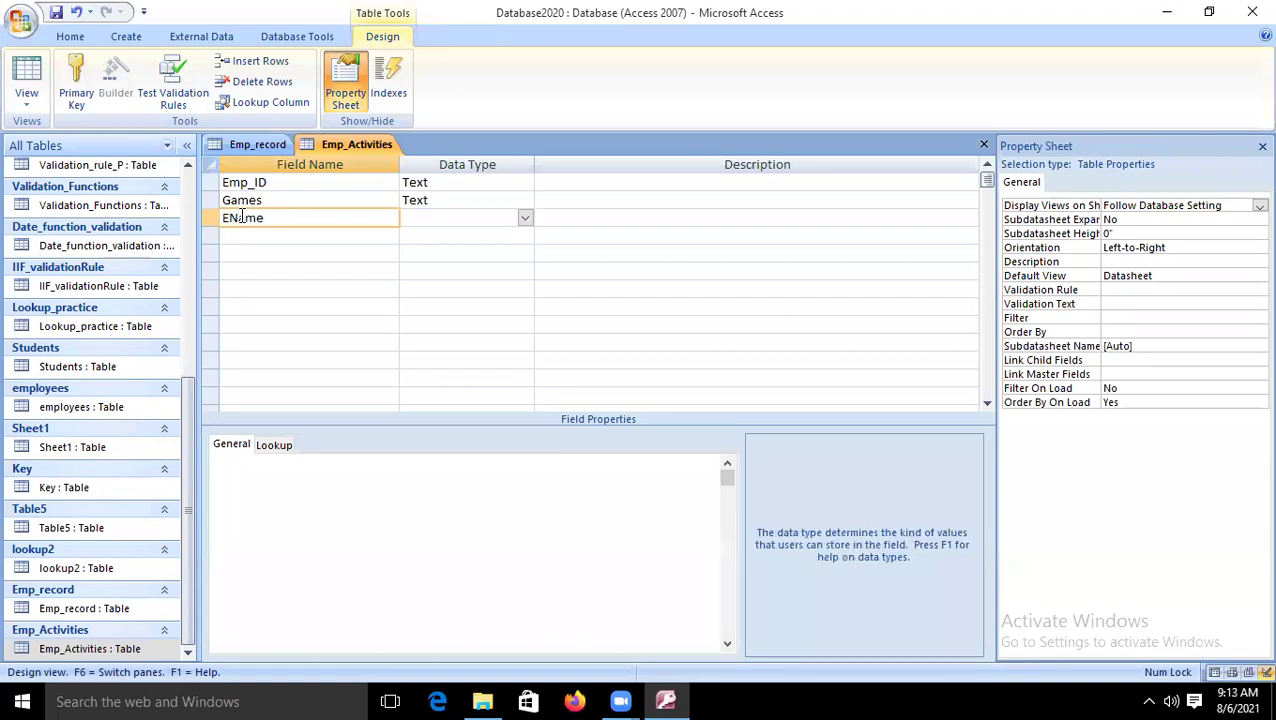
pyautogui.moveTo(208, 217); pyautogui.dragTo(208, 182)
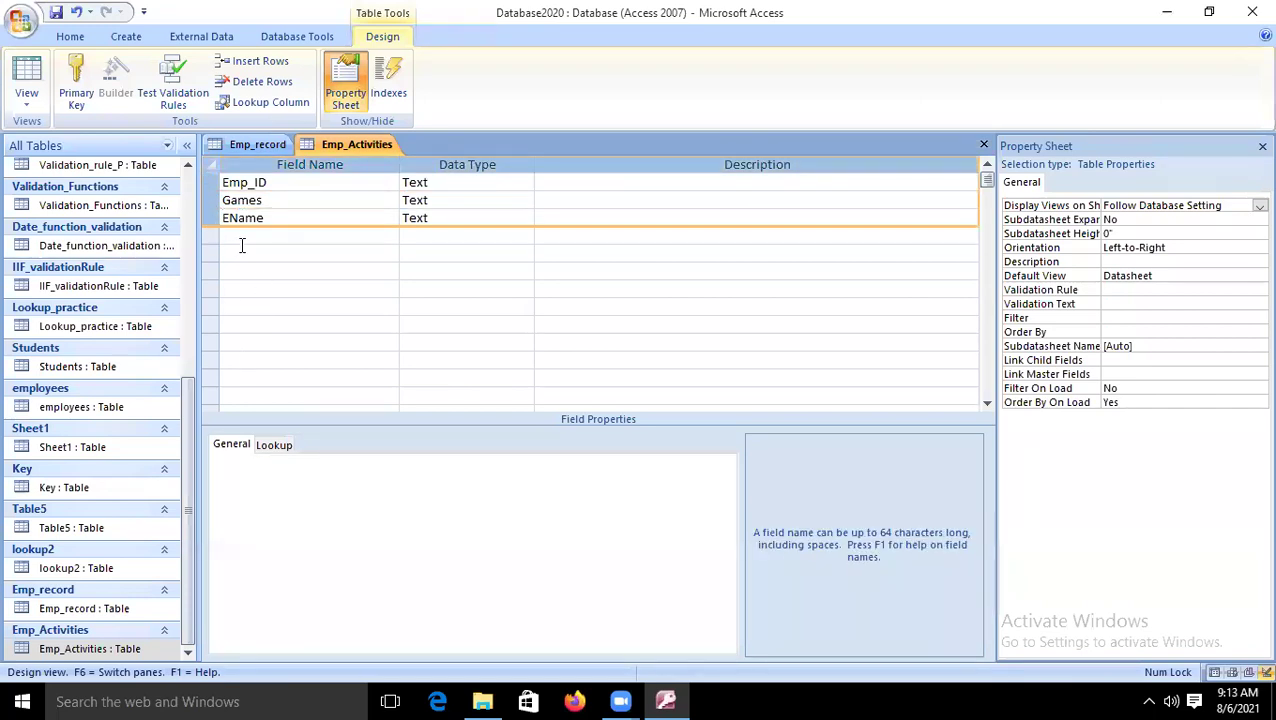
pyautogui.click(238, 238)
pyautogui.click(258, 218)
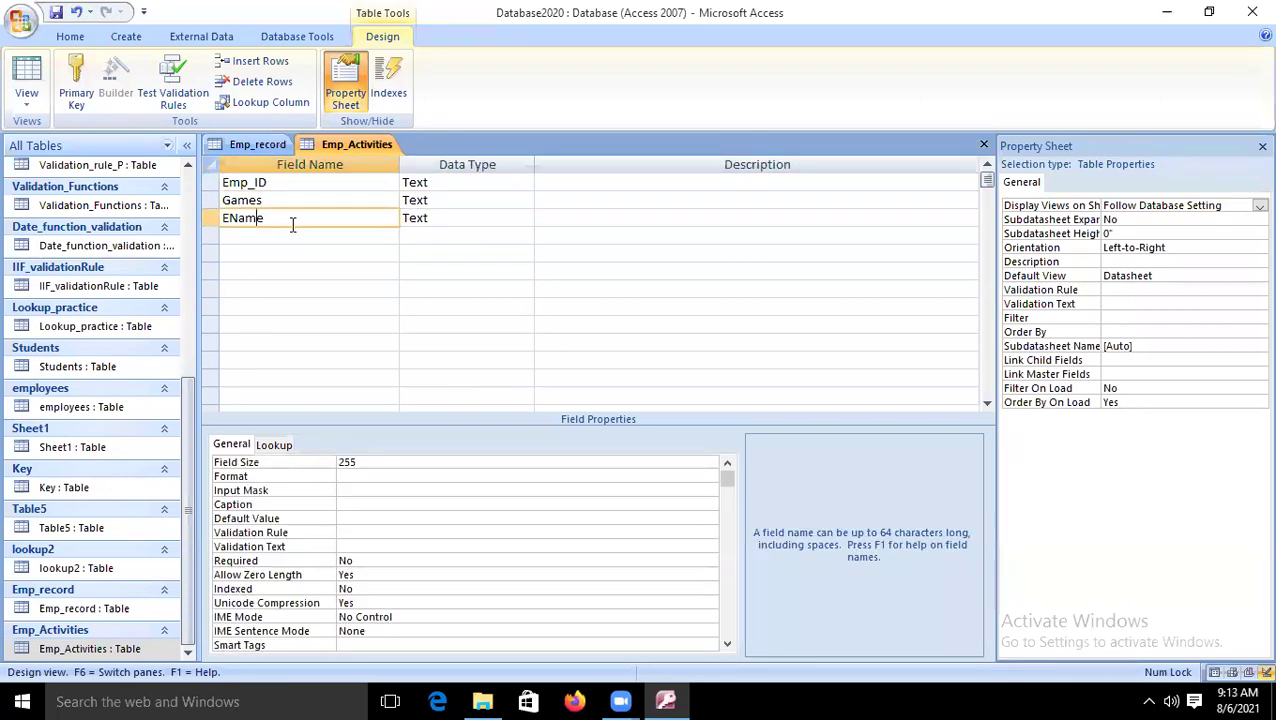
pyautogui.click(28, 72)
pyautogui.click(604, 402)
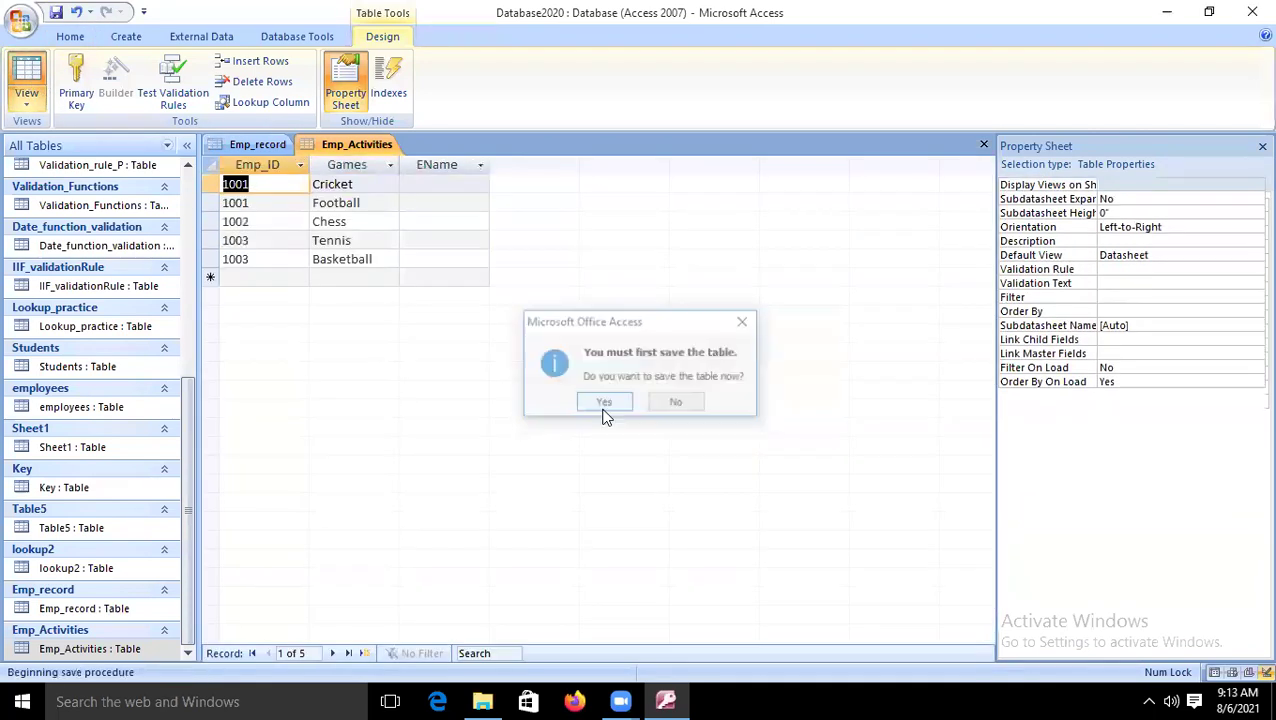
pyautogui.moveTo(421, 168)
pyautogui.mouseDown()
pyautogui.moveTo(443, 170)
pyautogui.moveTo(366, 176)
pyautogui.mouseUp()
# Fill in the employee names in the EName column for both 1001 records and the 1002 record.
pyautogui.click(346, 184)
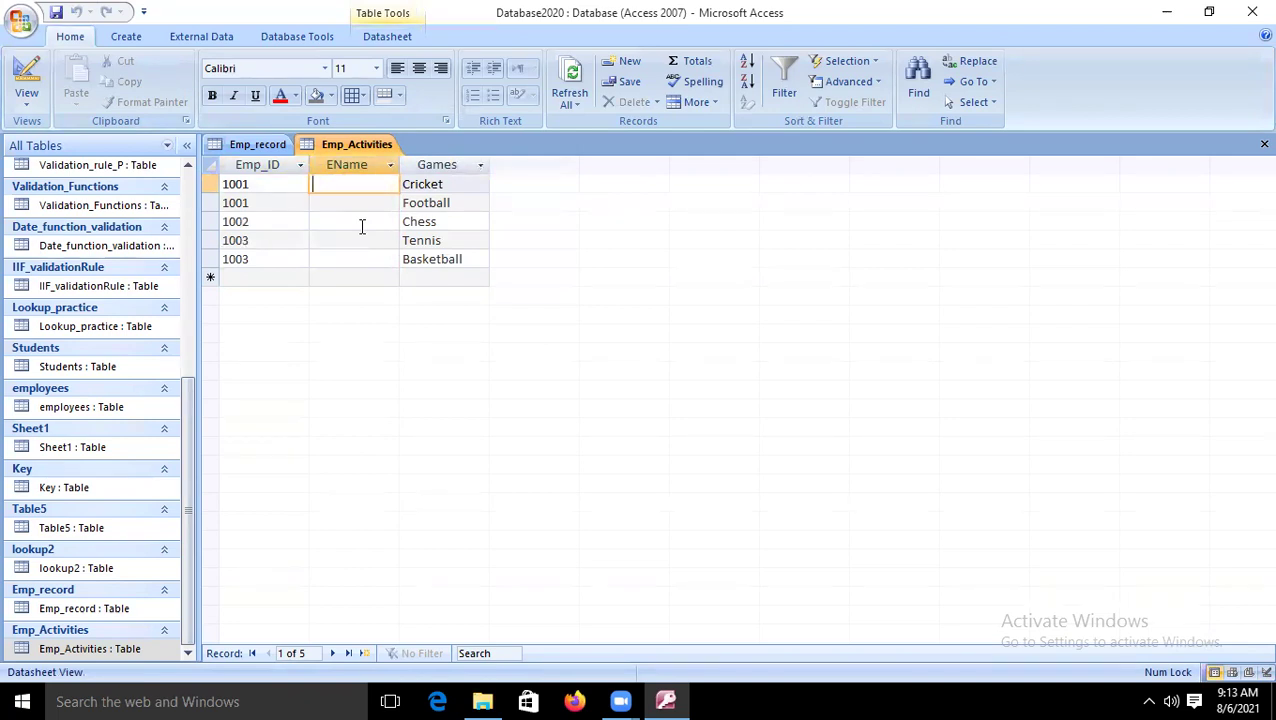
pyautogui.write('Keshav')
pyautogui.moveTo(352, 185); pyautogui.dragTo(304, 190)
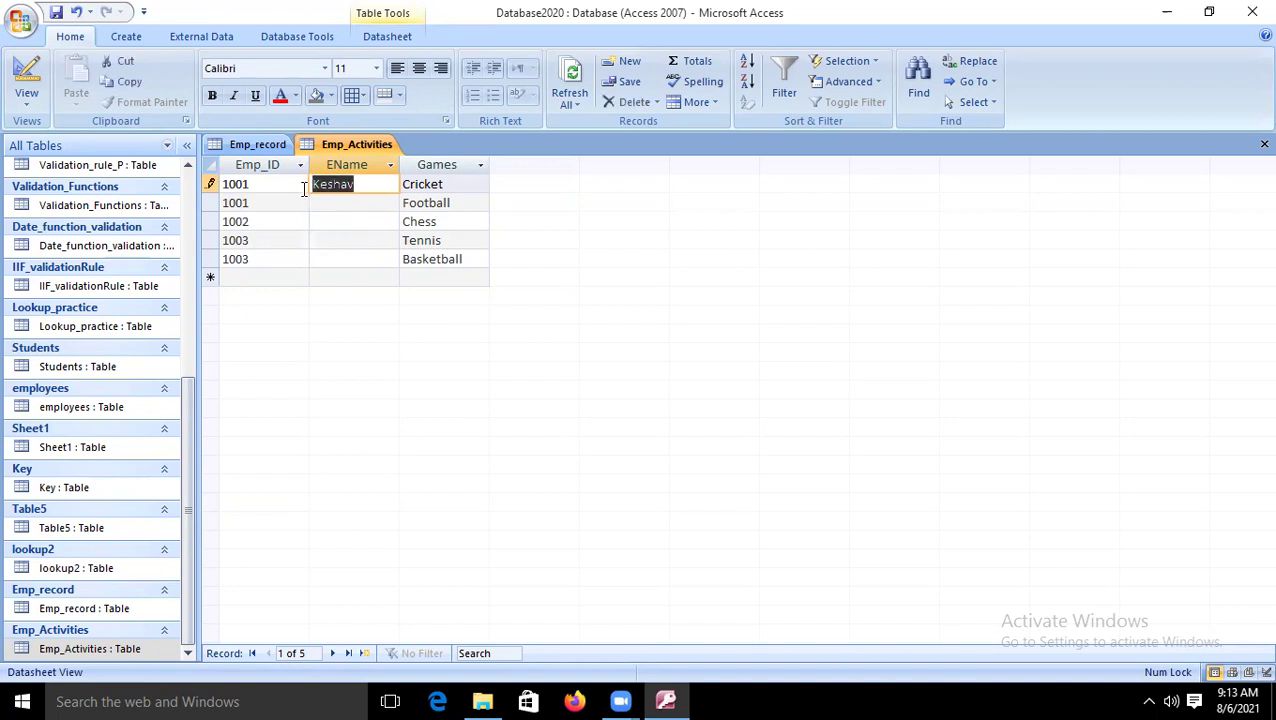
pyautogui.hotkey('ctrl', 'c')
pyautogui.click(317, 204)
pyautogui.hotkey('ctrl', 'v')
pyautogui.click(334, 222)
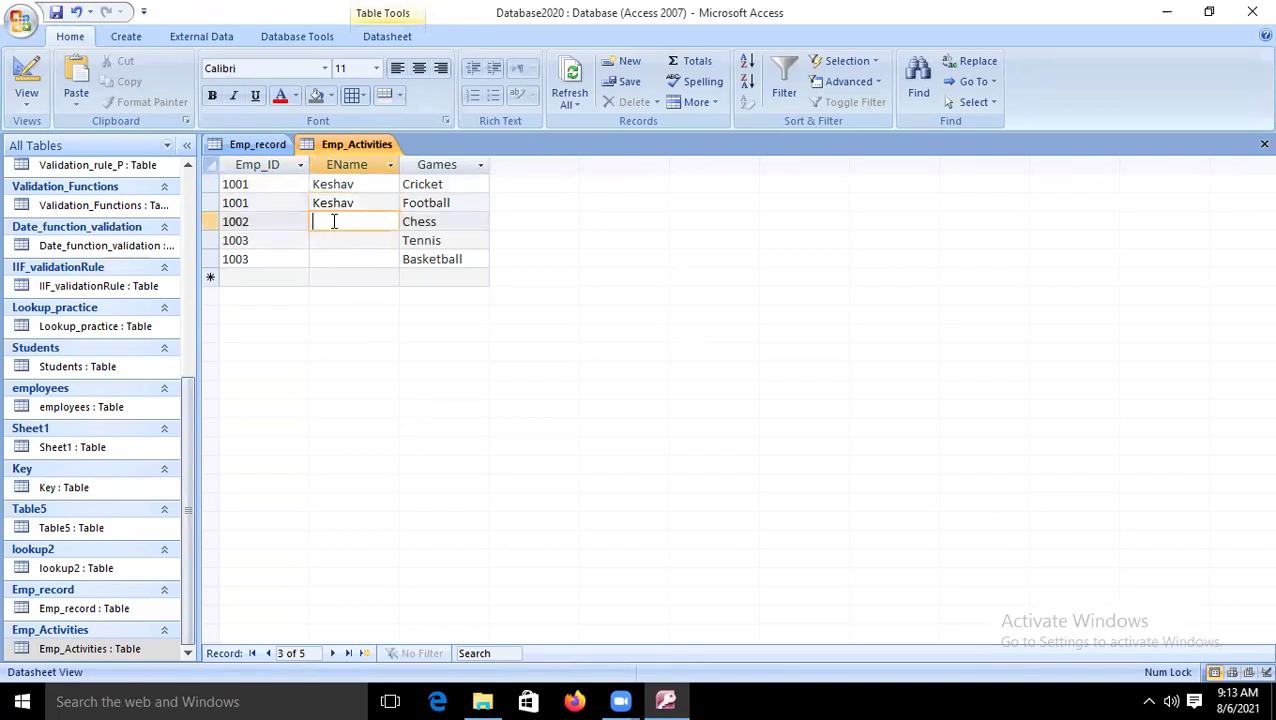
pyautogui.write('Jatin')
pyautogui.click(373, 239)
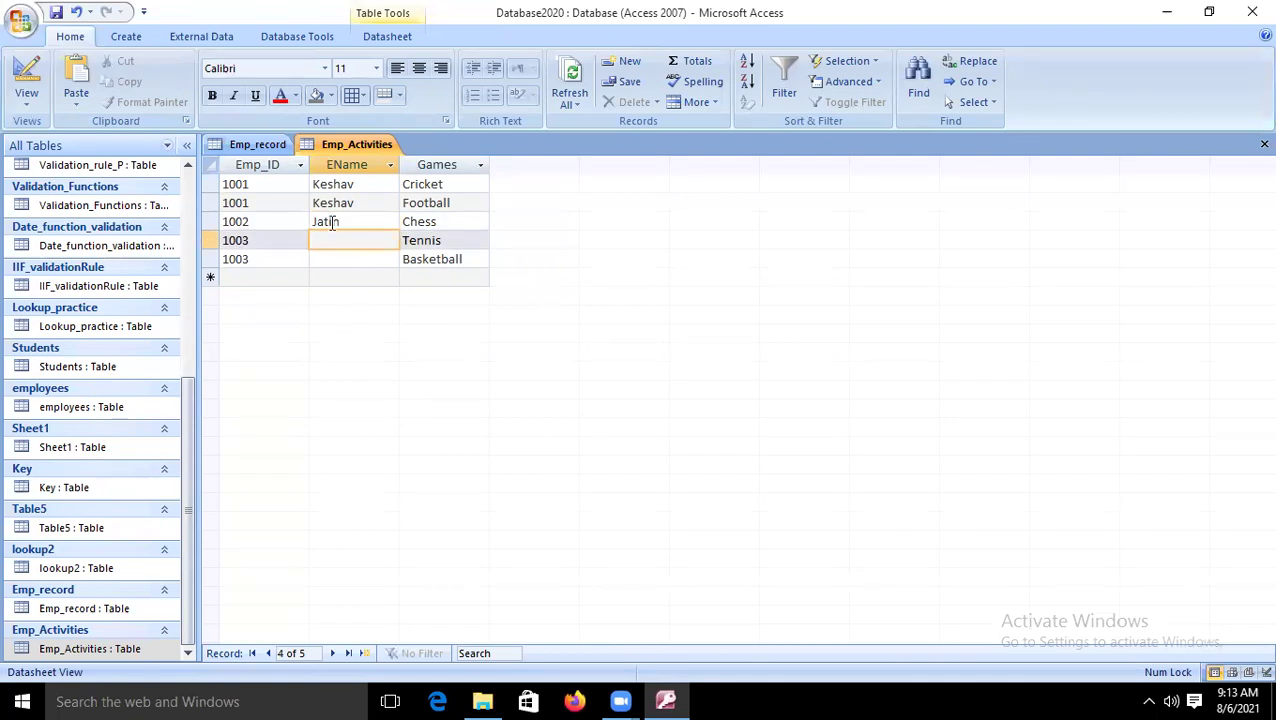
# Check the field definitions of Emp_Activities and Emp_record in Design View, and return Emp_Activities to Datasheet View.
pyautogui.click(27, 78)
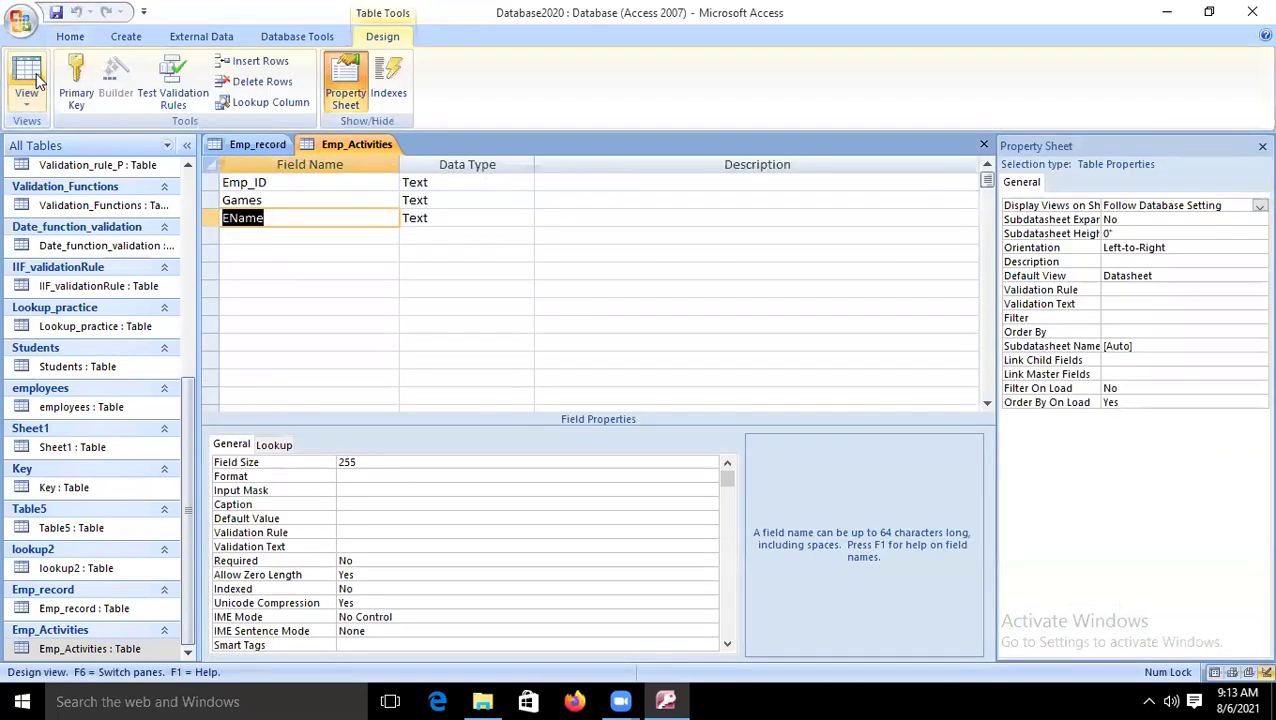
pyautogui.click(256, 145)
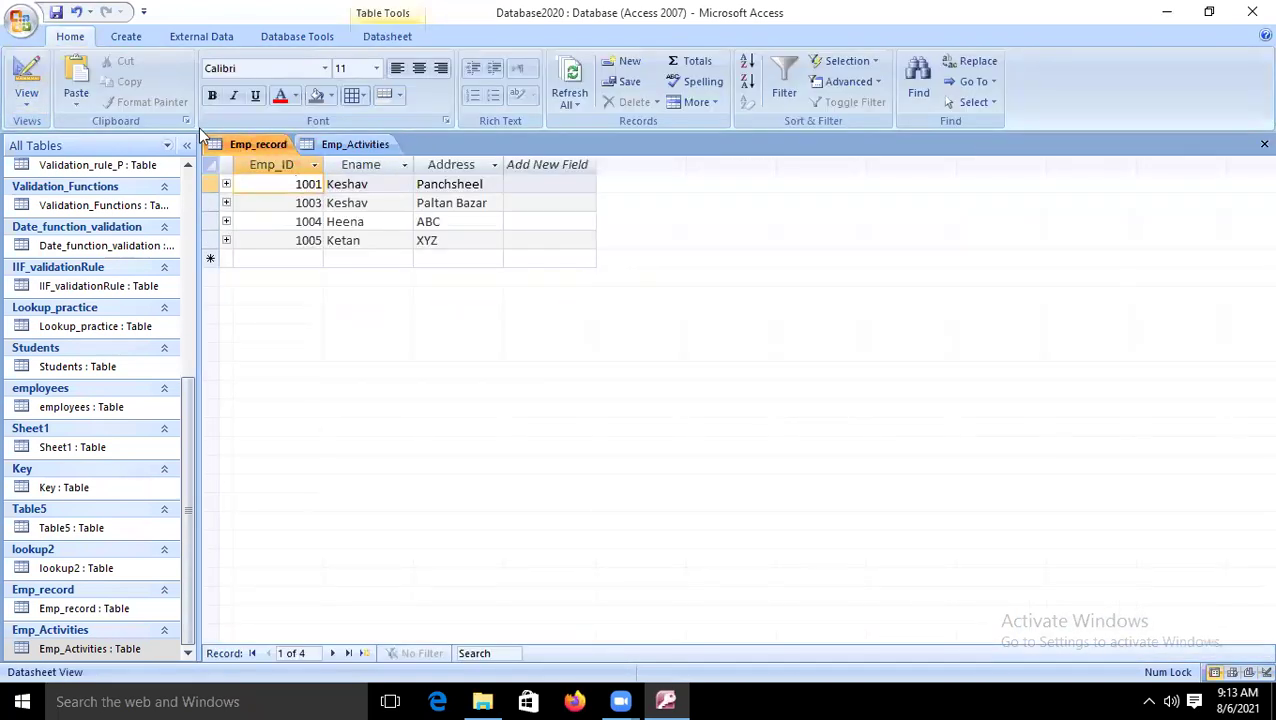
pyautogui.click(27, 78)
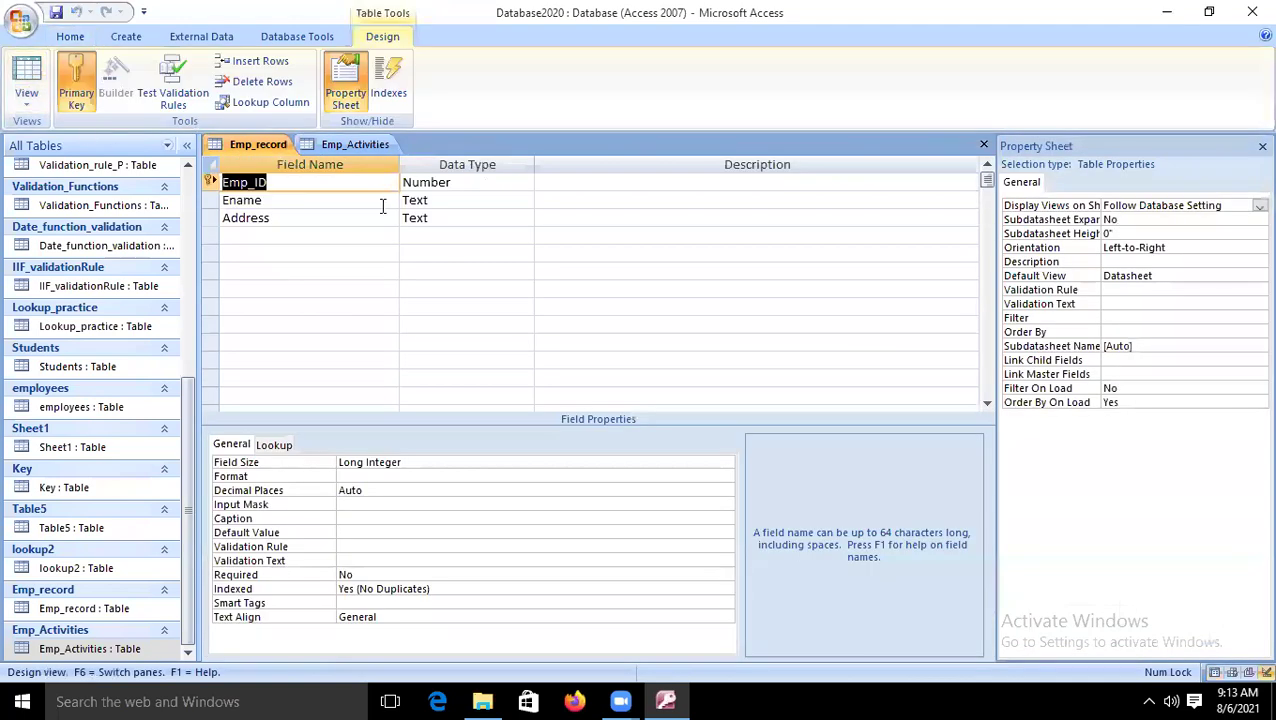
pyautogui.click(348, 138)
pyautogui.click(27, 78)
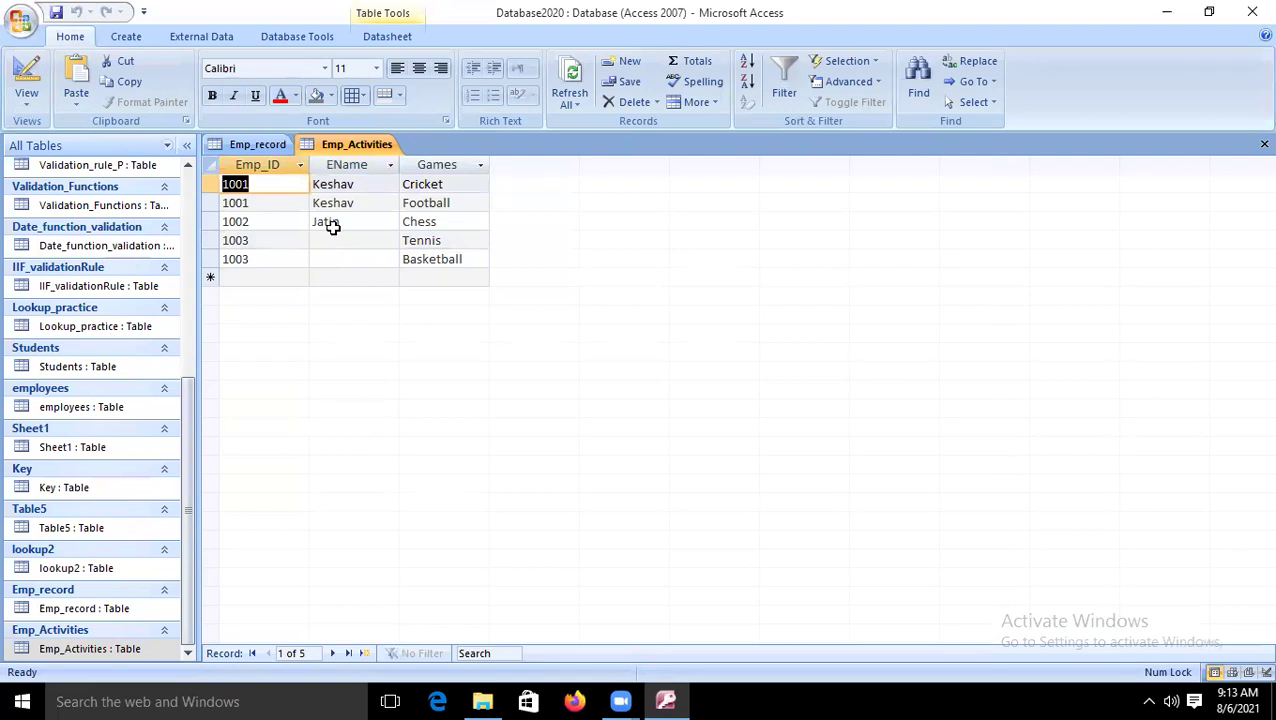
# Enter the employee's name in the EName field of both 1003 records in Emp_Activities.
pyautogui.click(338, 240)
pyautogui.write('Keshav')
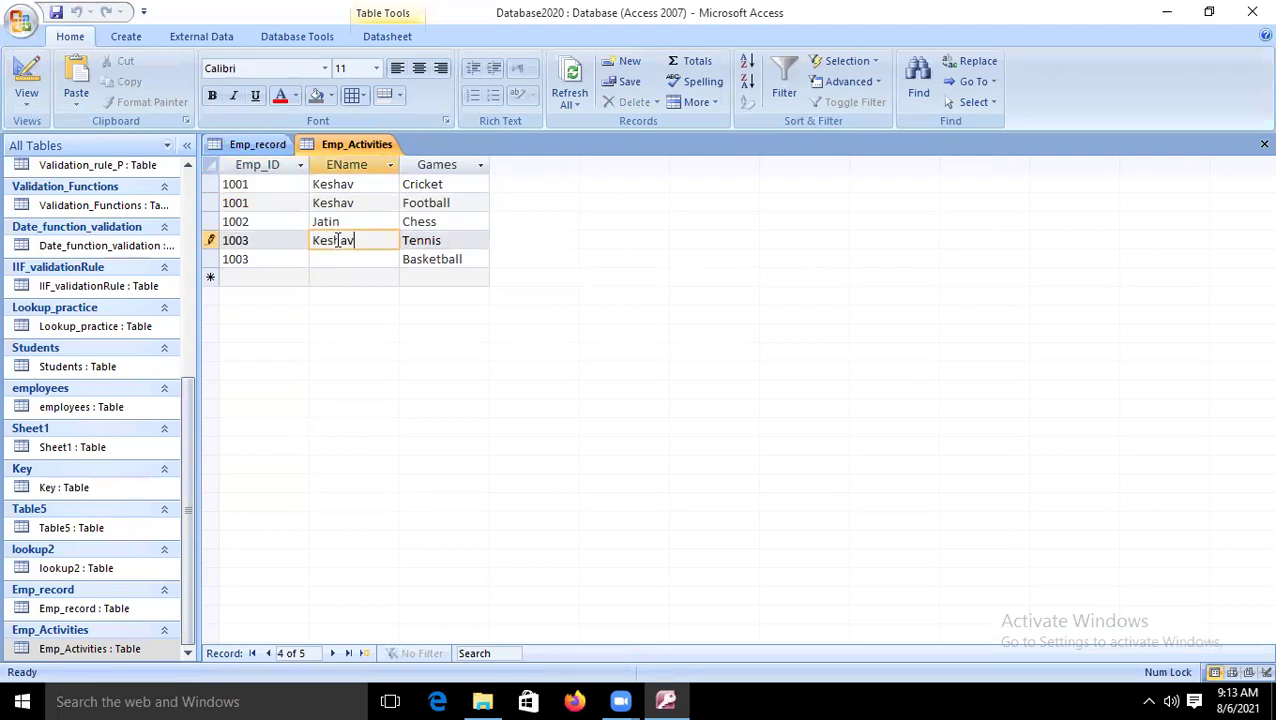
pyautogui.press('Down')
pyautogui.hotkey('ctrl', "'")
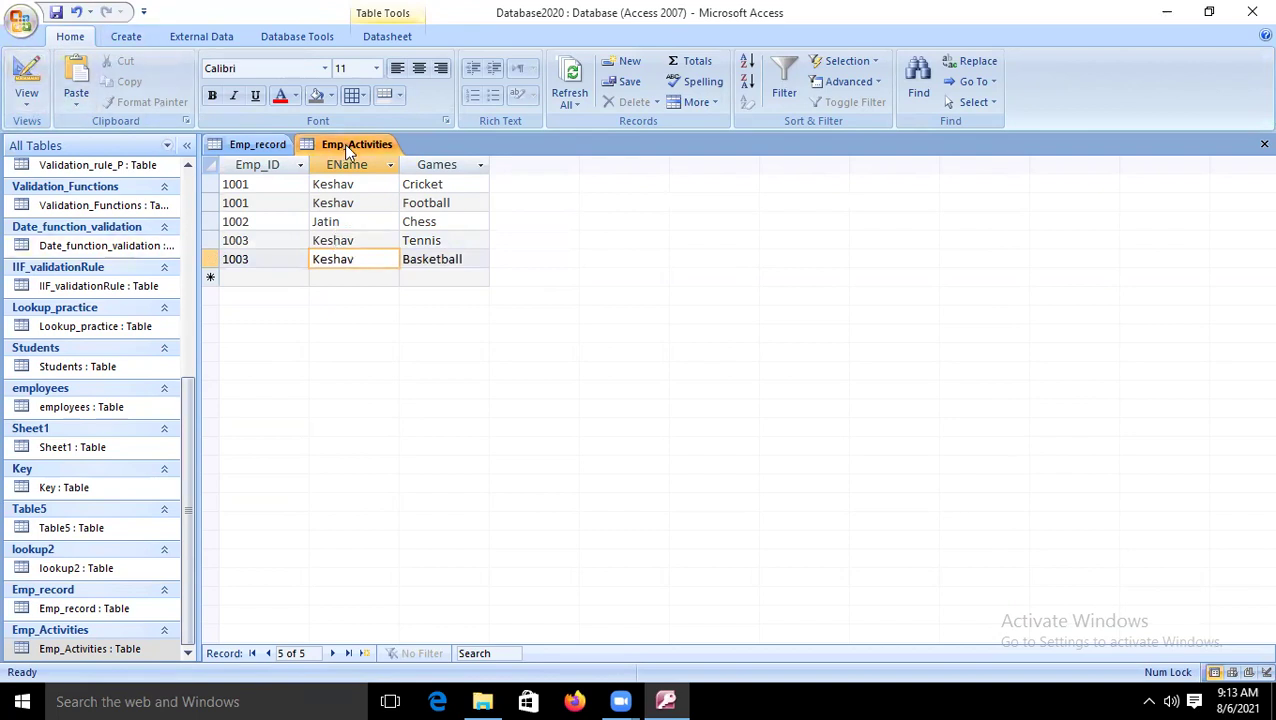
# Show Emp_record in Datasheet View, append the employee's surname to the first record's Ename, and save the record.
pyautogui.click(241, 146)
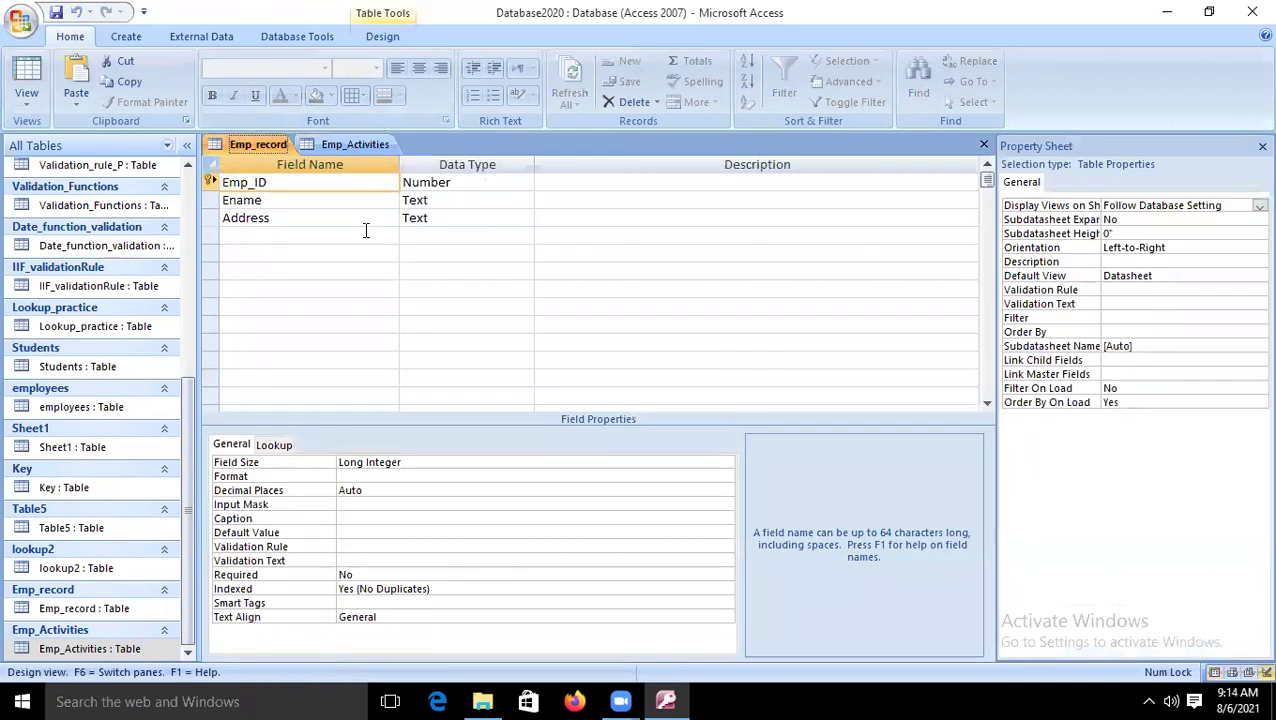
pyautogui.click(22, 72)
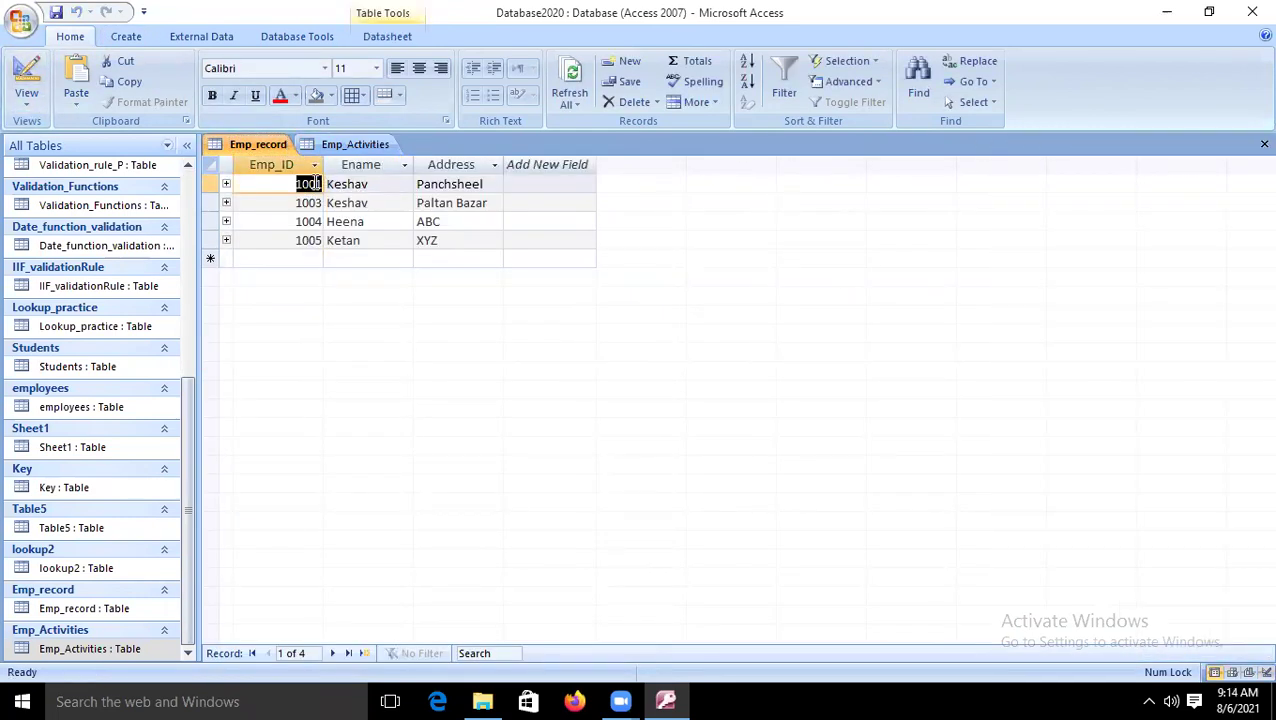
pyautogui.click(388, 184)
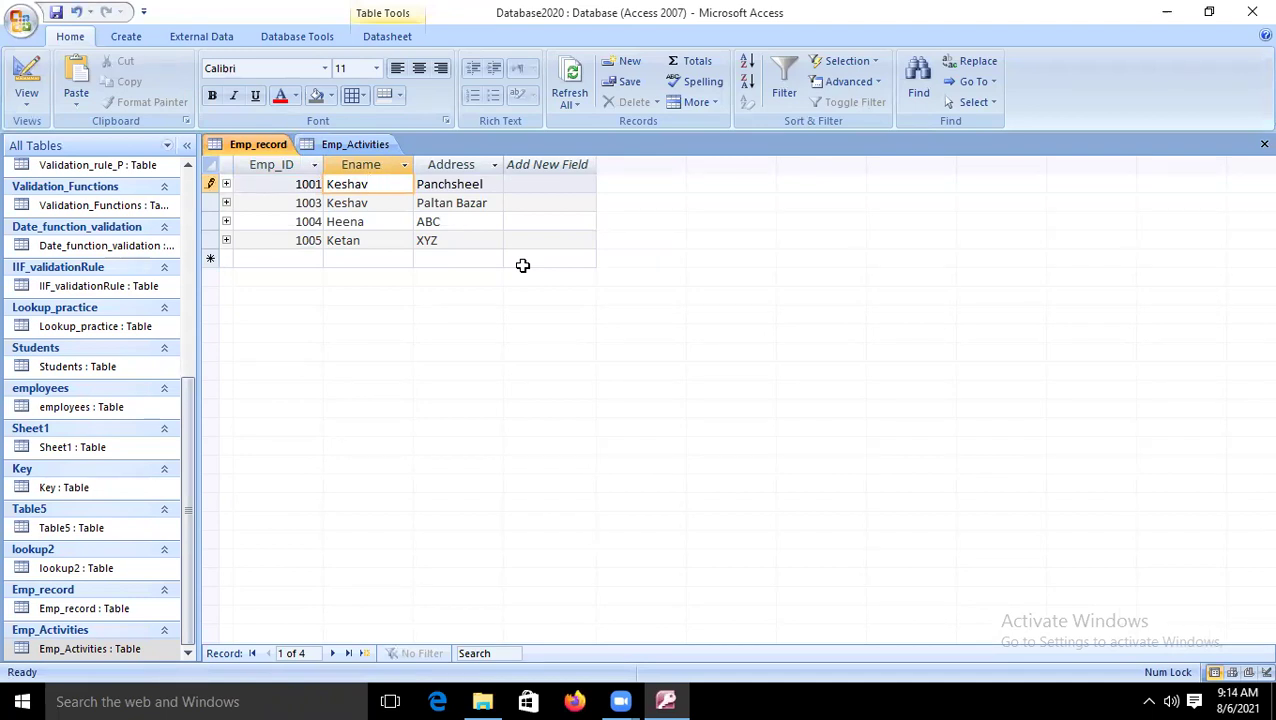
pyautogui.write('Verma')
pyautogui.hotkey('shift', 'Return')
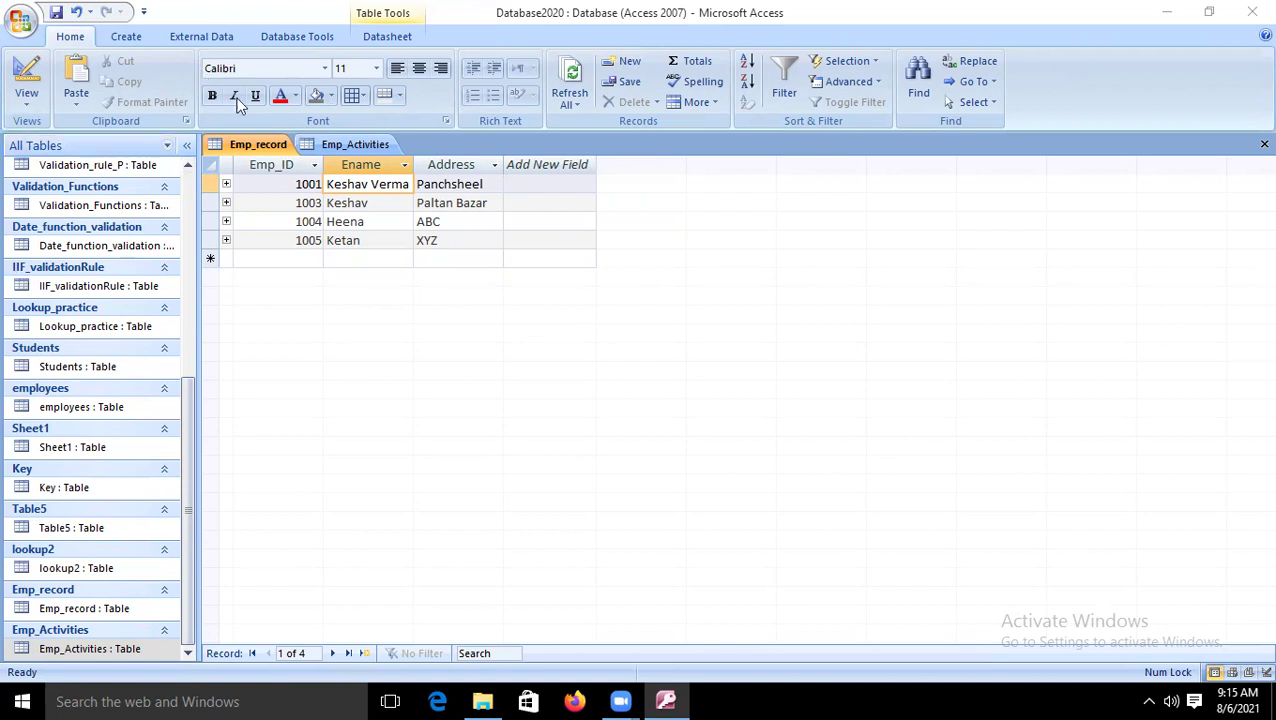
# Check the EName values of the 1001 records in Emp_Activities for the name change.
pyautogui.click(355, 145)
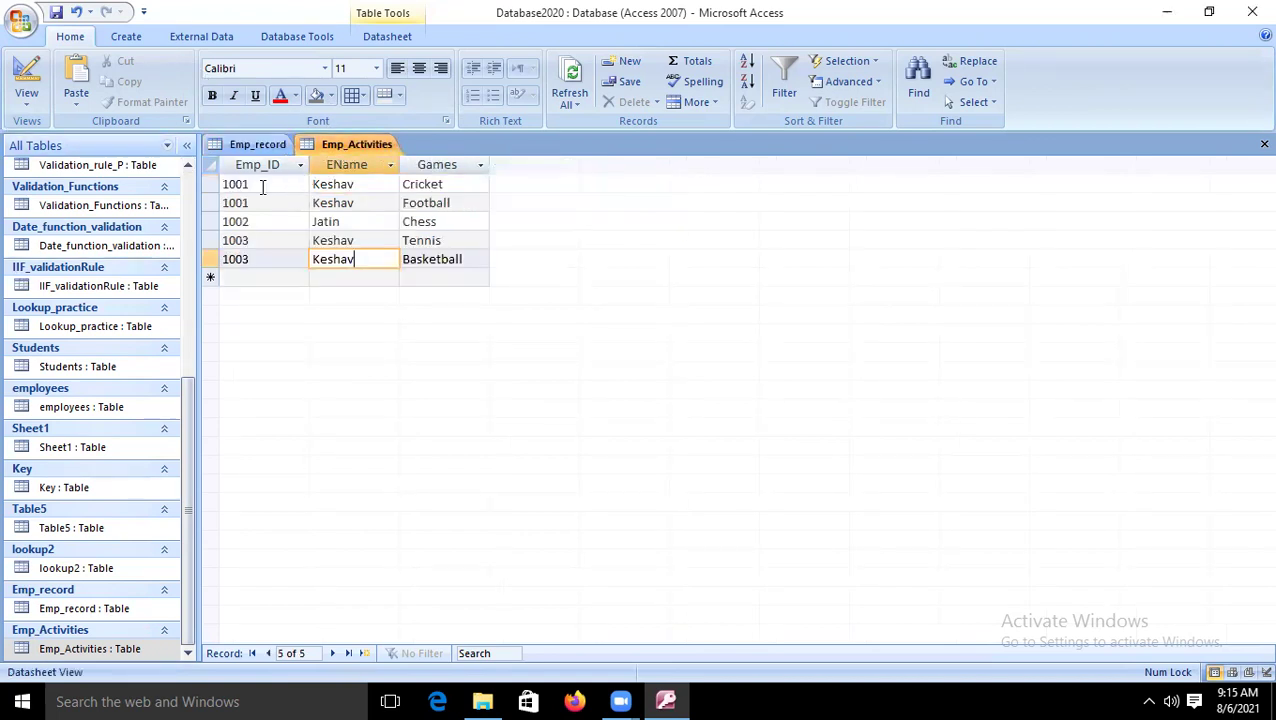
pyautogui.click(358, 184)
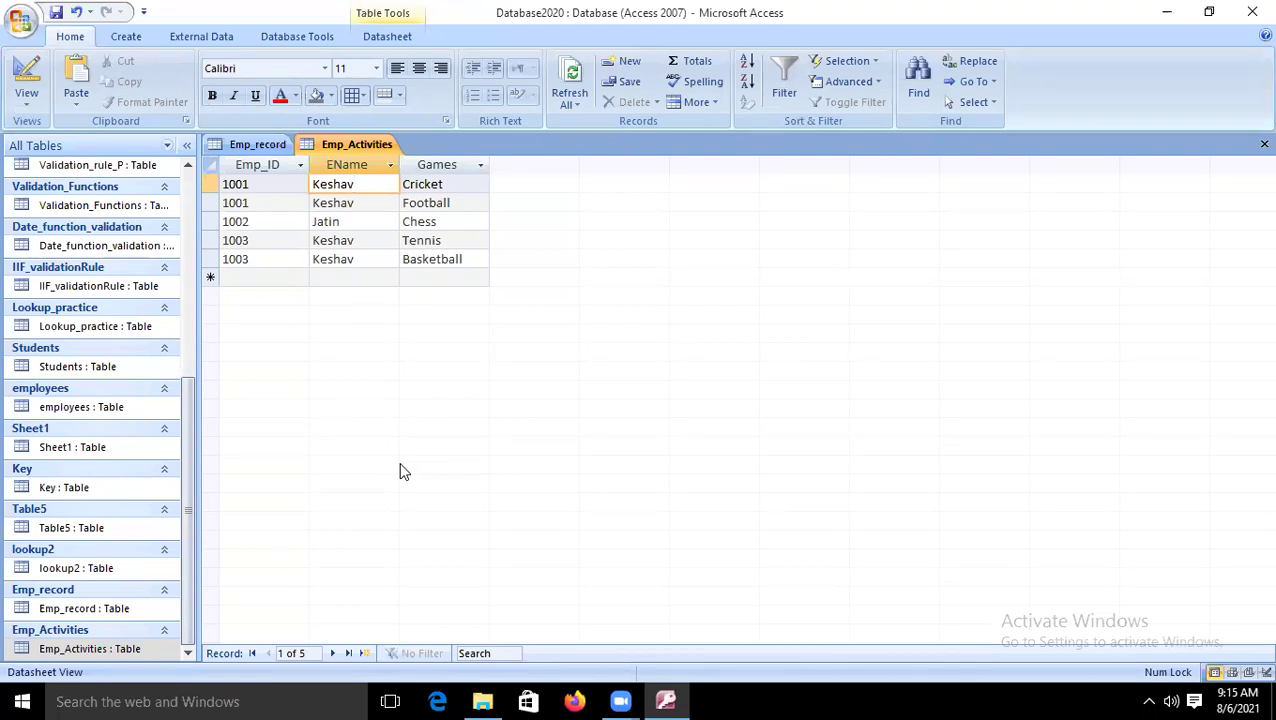
# Open the database's Relationships window and view the Edit Relationships dialog without changing anything.
pyautogui.click(372, 42)
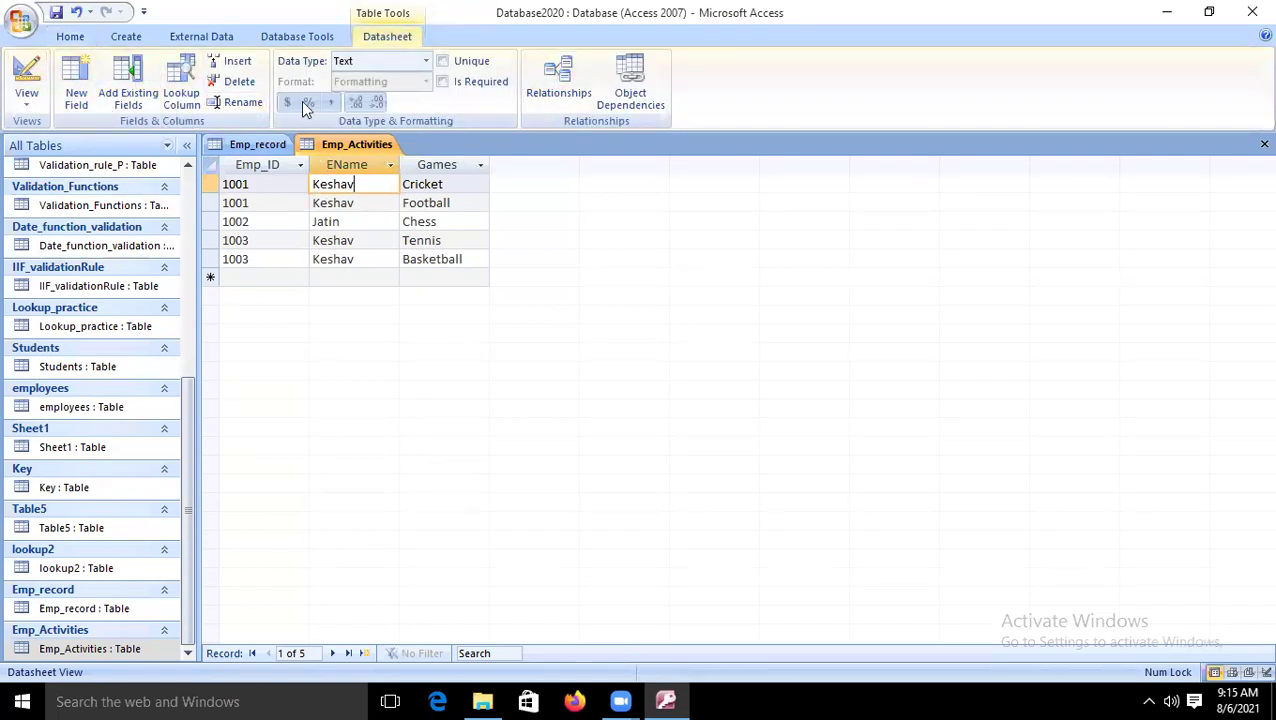
pyautogui.click(298, 37)
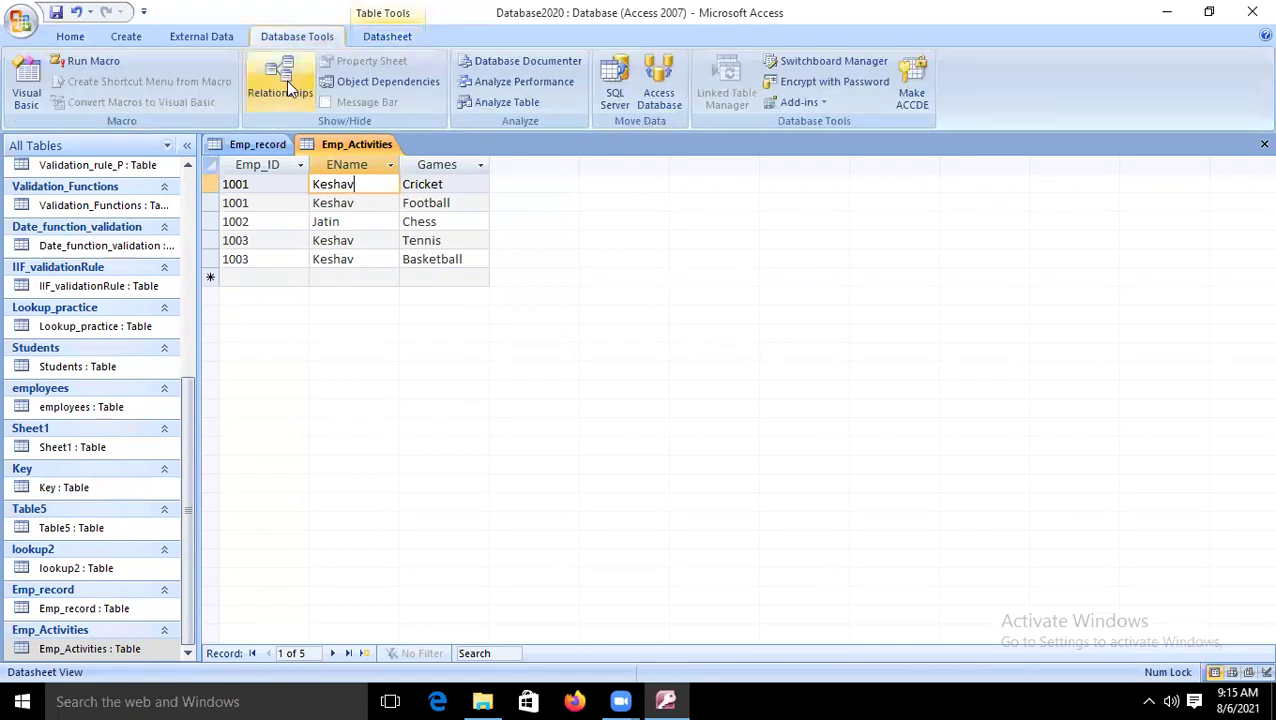
pyautogui.click(288, 92)
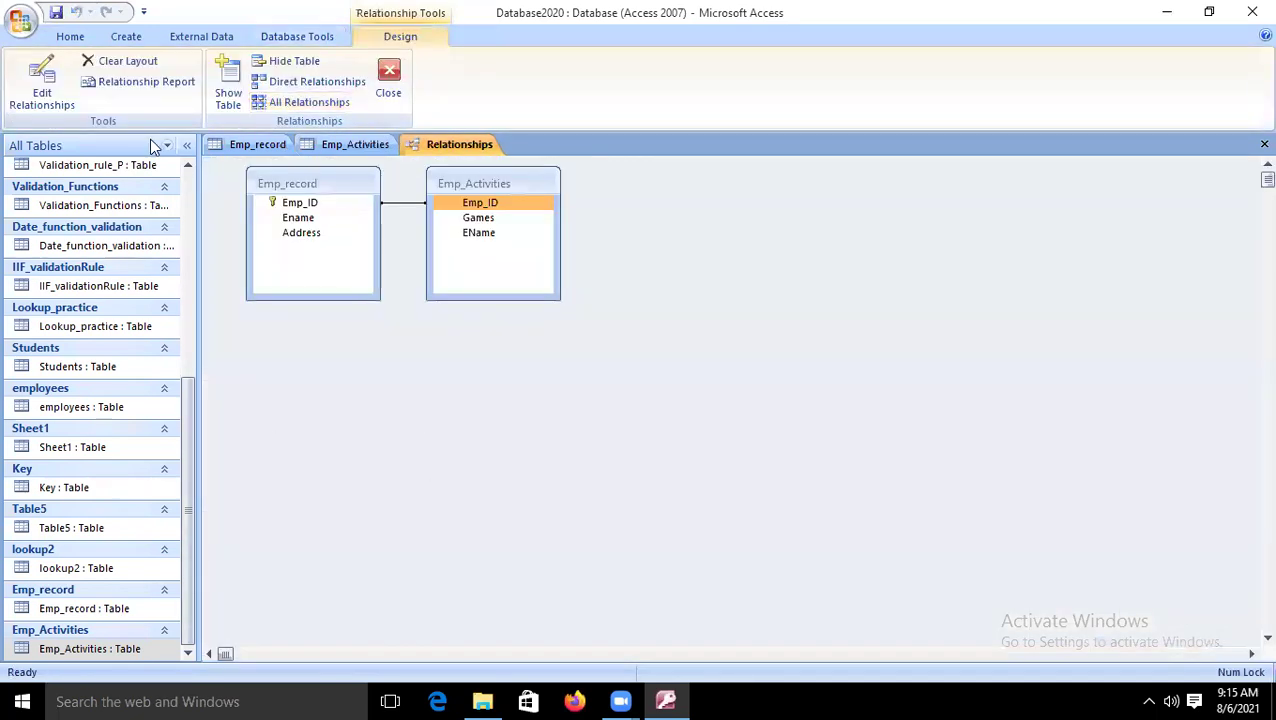
pyautogui.click(36, 81)
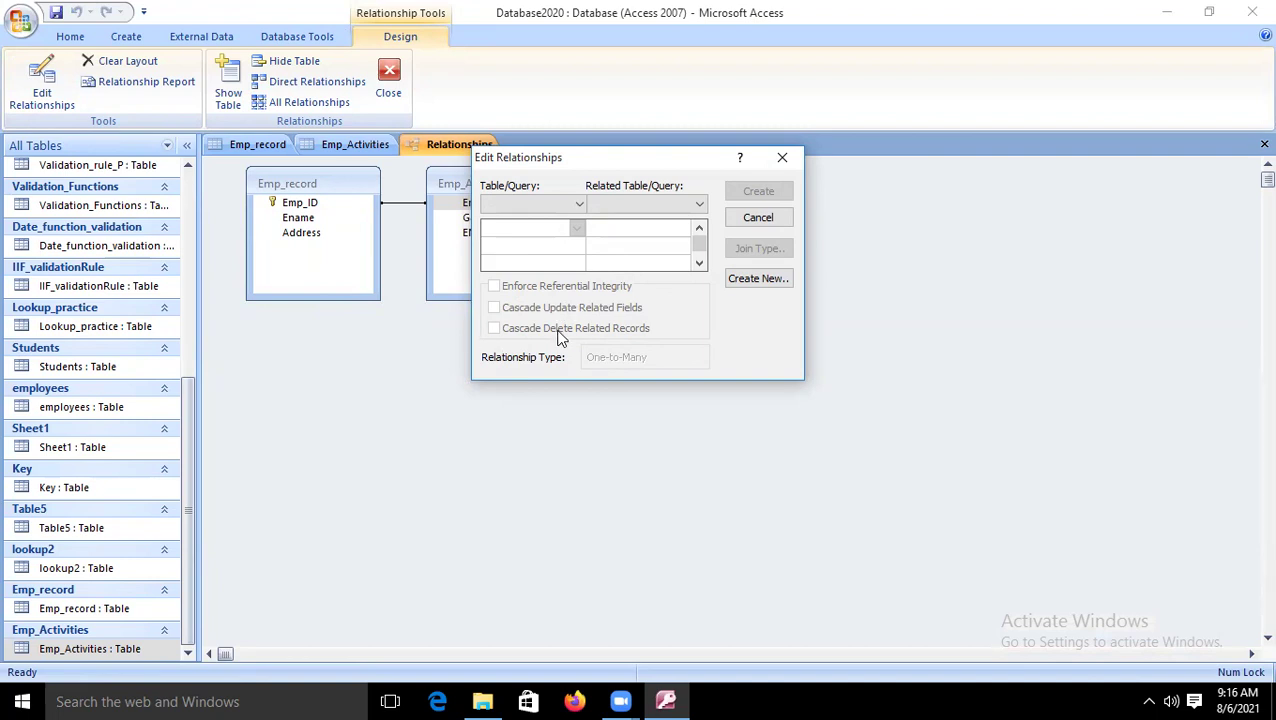
pyautogui.click(782, 159)
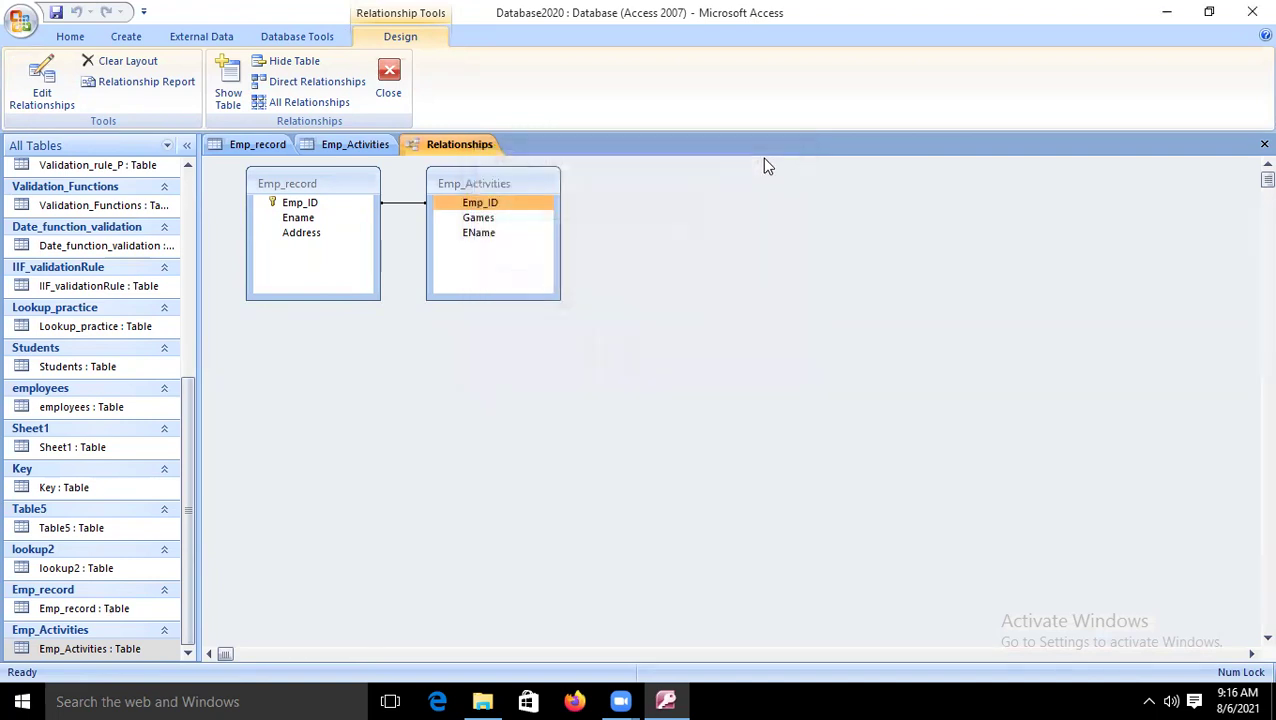
# Close the Emp_record and Emp_Activities tables while keeping the Relationships window open.
pyautogui.rightClick(257, 146)
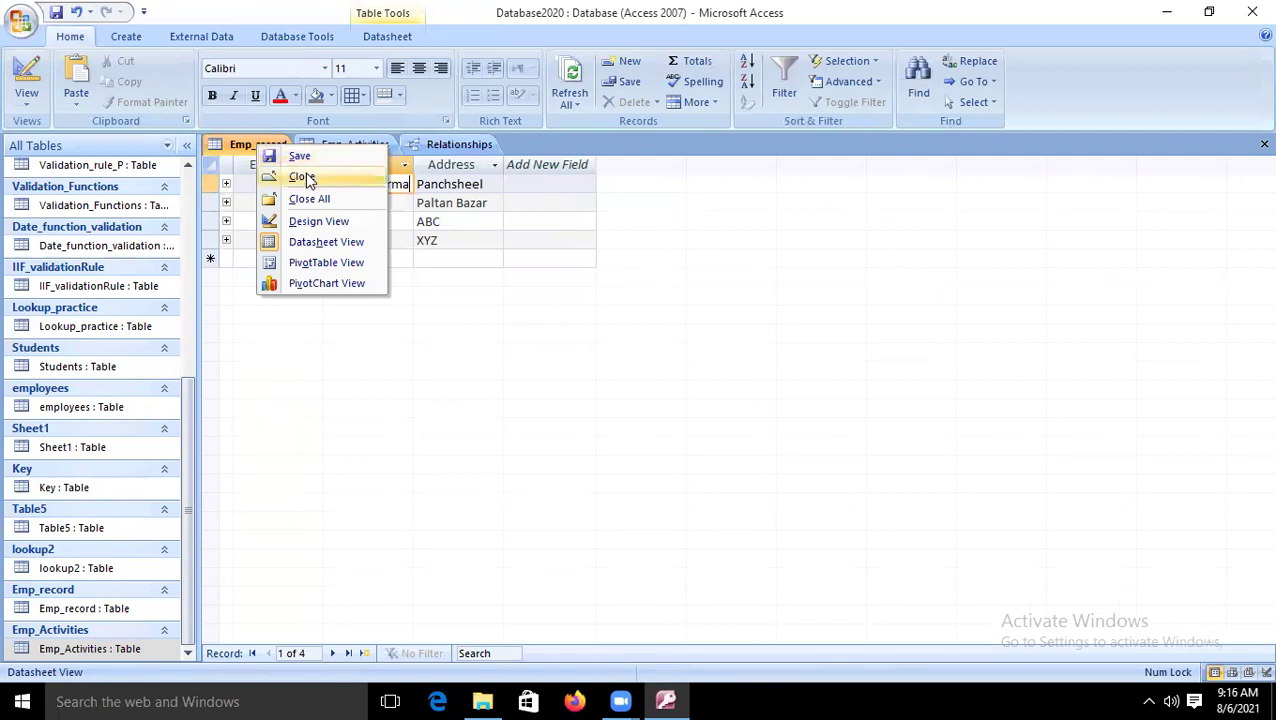
pyautogui.click(305, 175)
pyautogui.rightClick(262, 143)
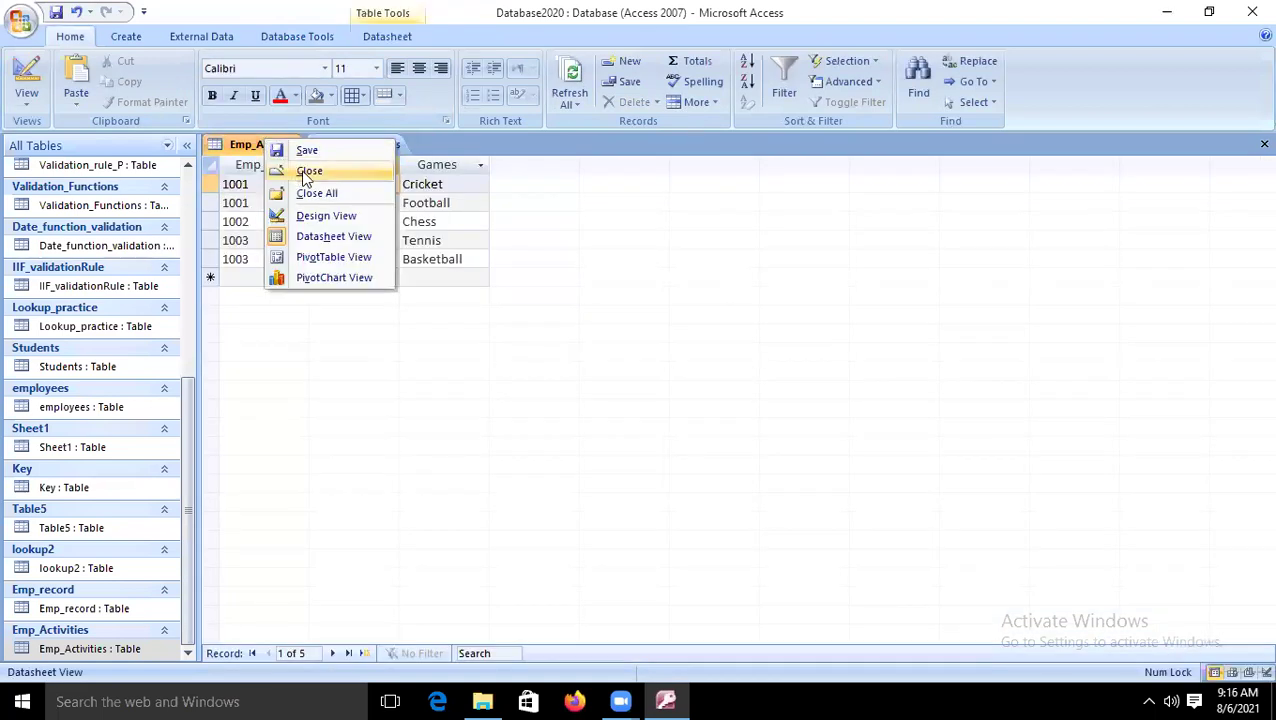
pyautogui.click(305, 171)
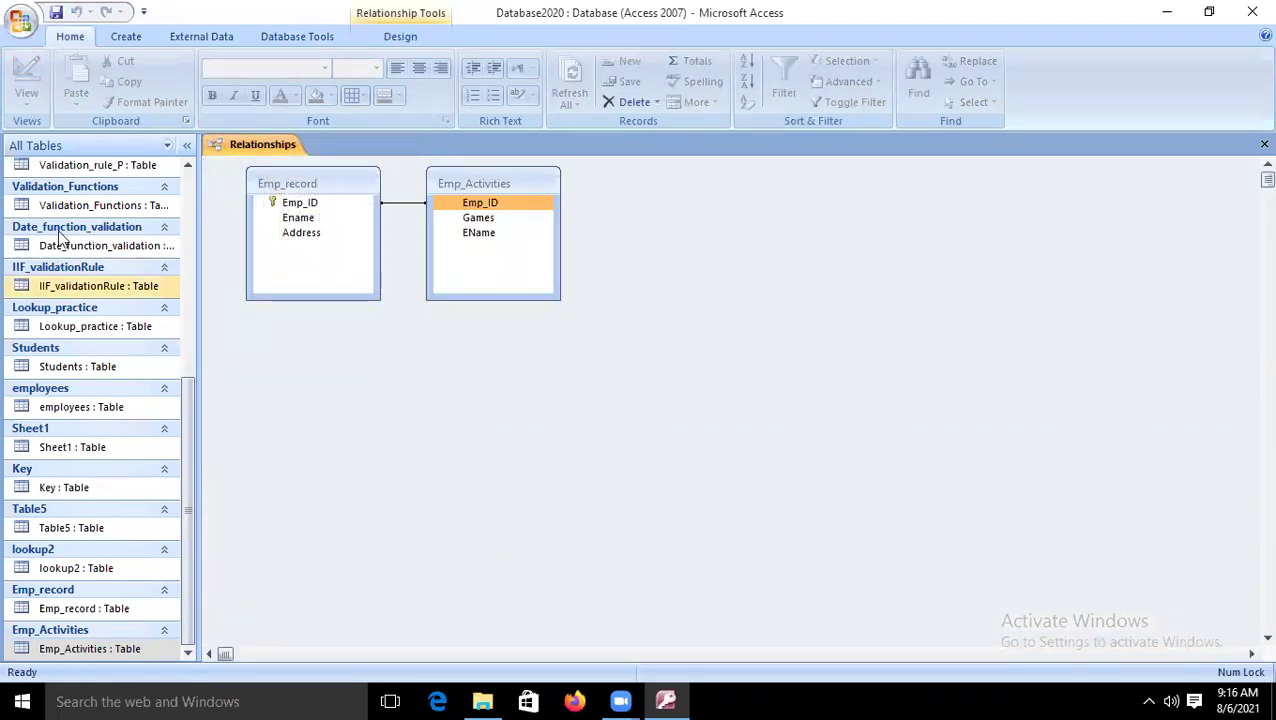
pyautogui.click(385, 37)
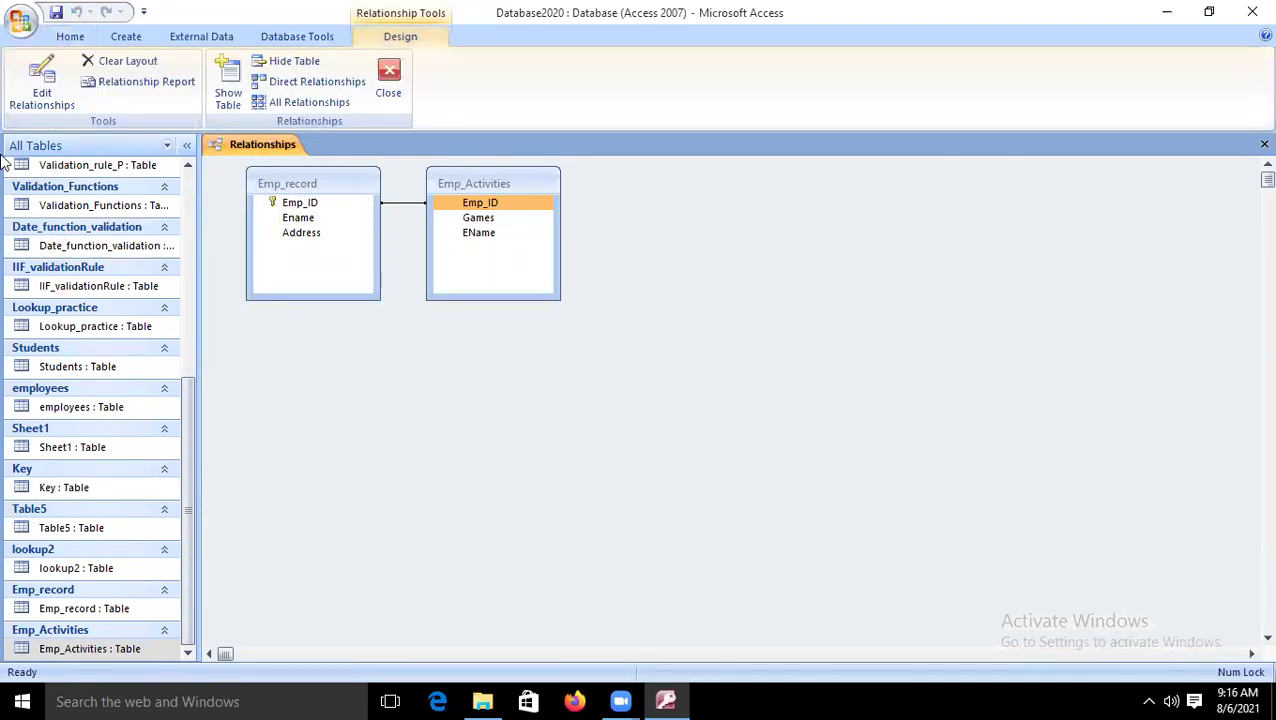
pyautogui.click(42, 92)
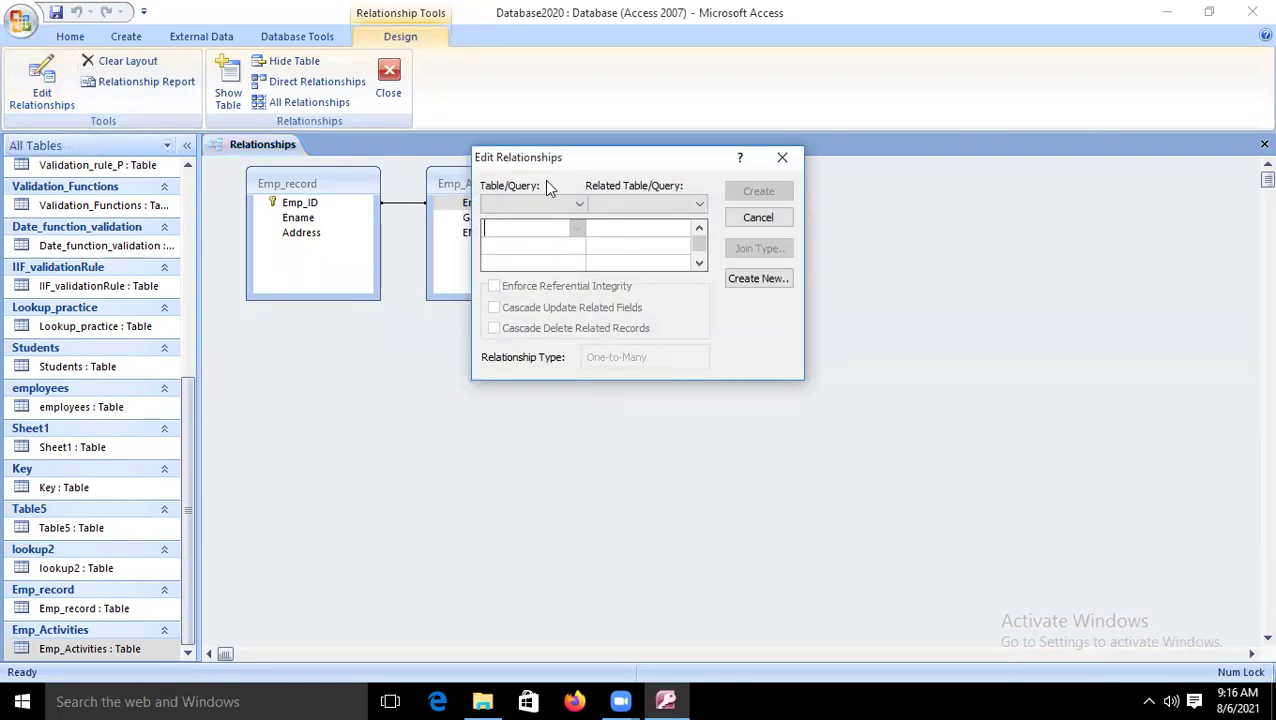
pyautogui.moveTo(627, 159); pyautogui.dragTo(836, 173)
pyautogui.click(963, 165)
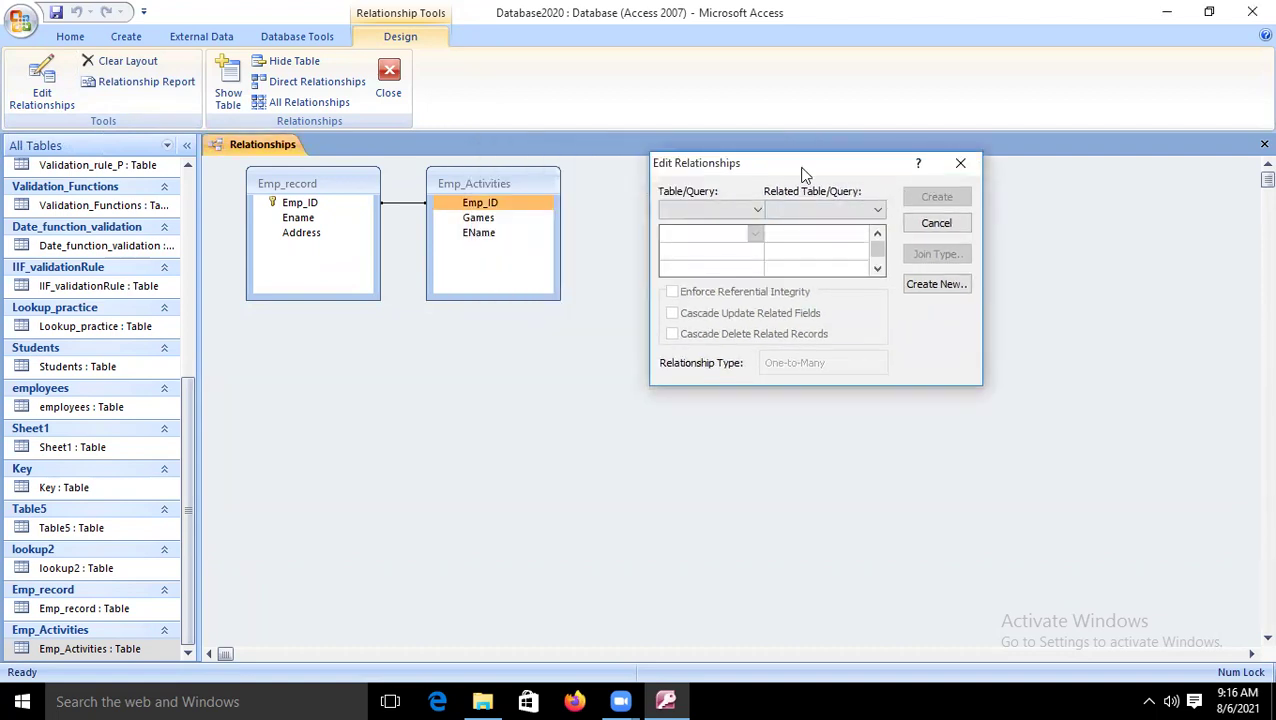
pyautogui.click(390, 88)
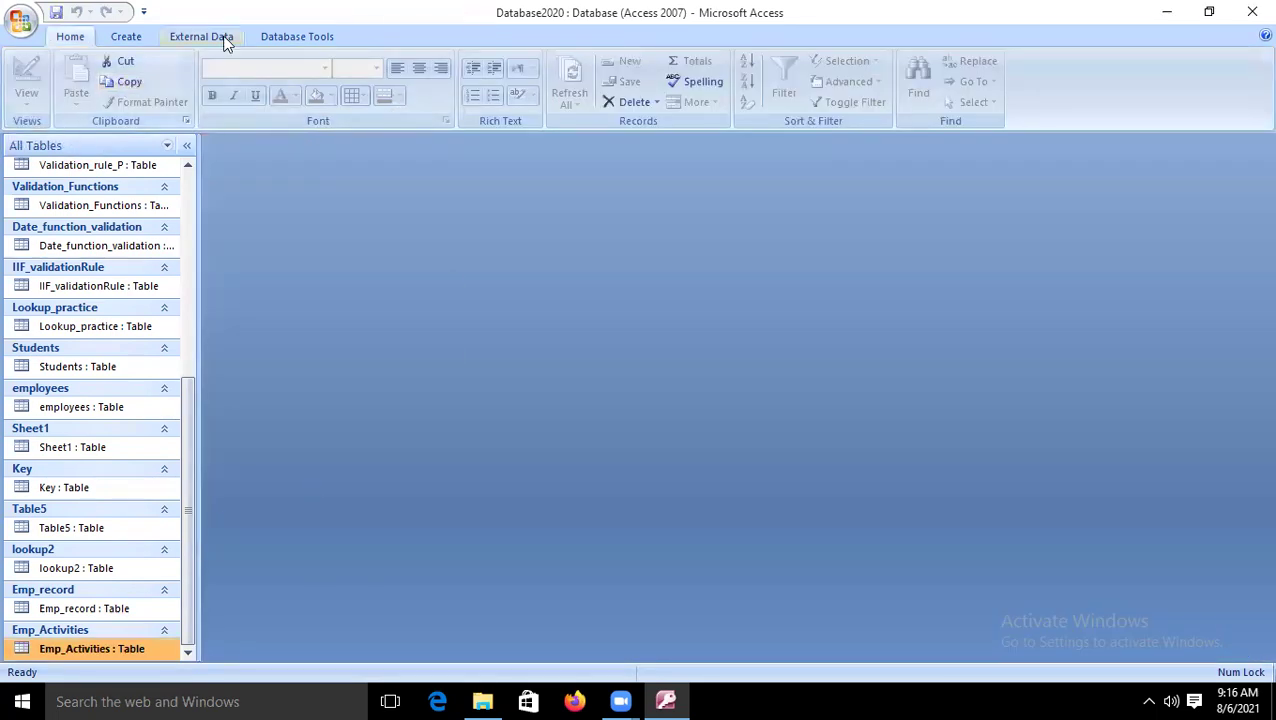
pyautogui.click(287, 38)
pyautogui.click(280, 90)
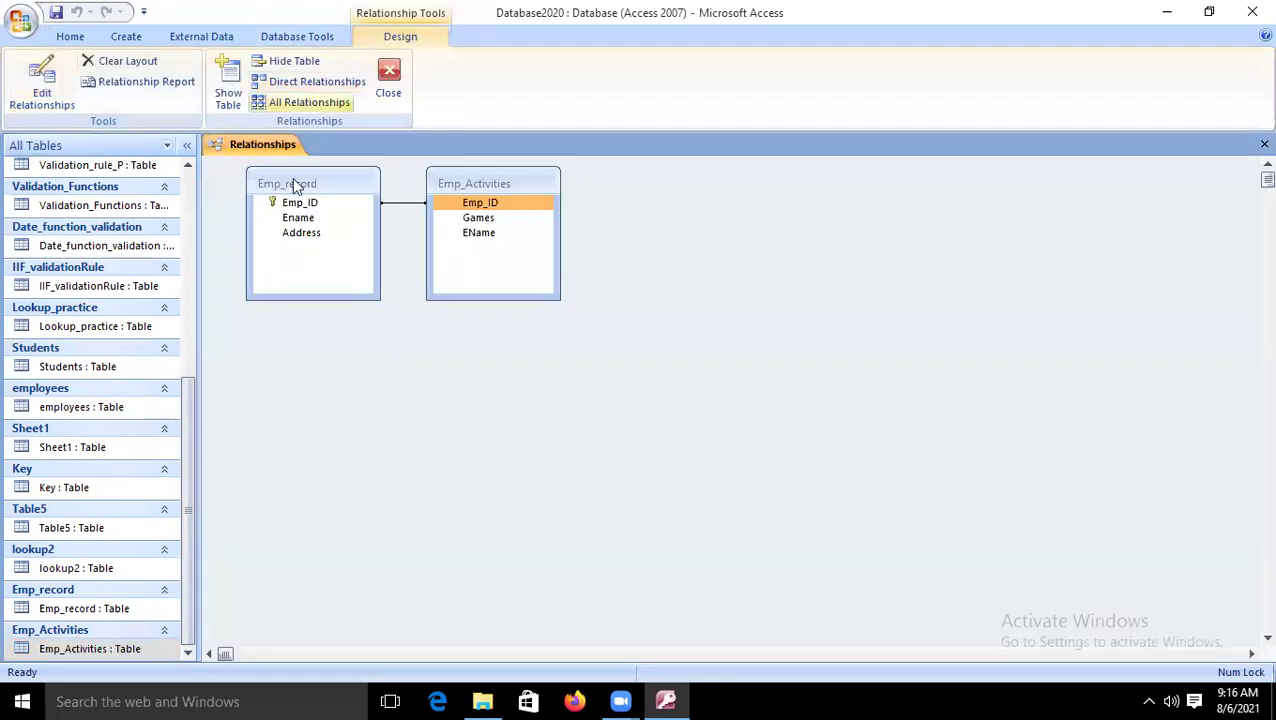
# Load the Emp_record relationship for editing and examine its Enforce Referential Integrity option.
pyautogui.click(41, 96)
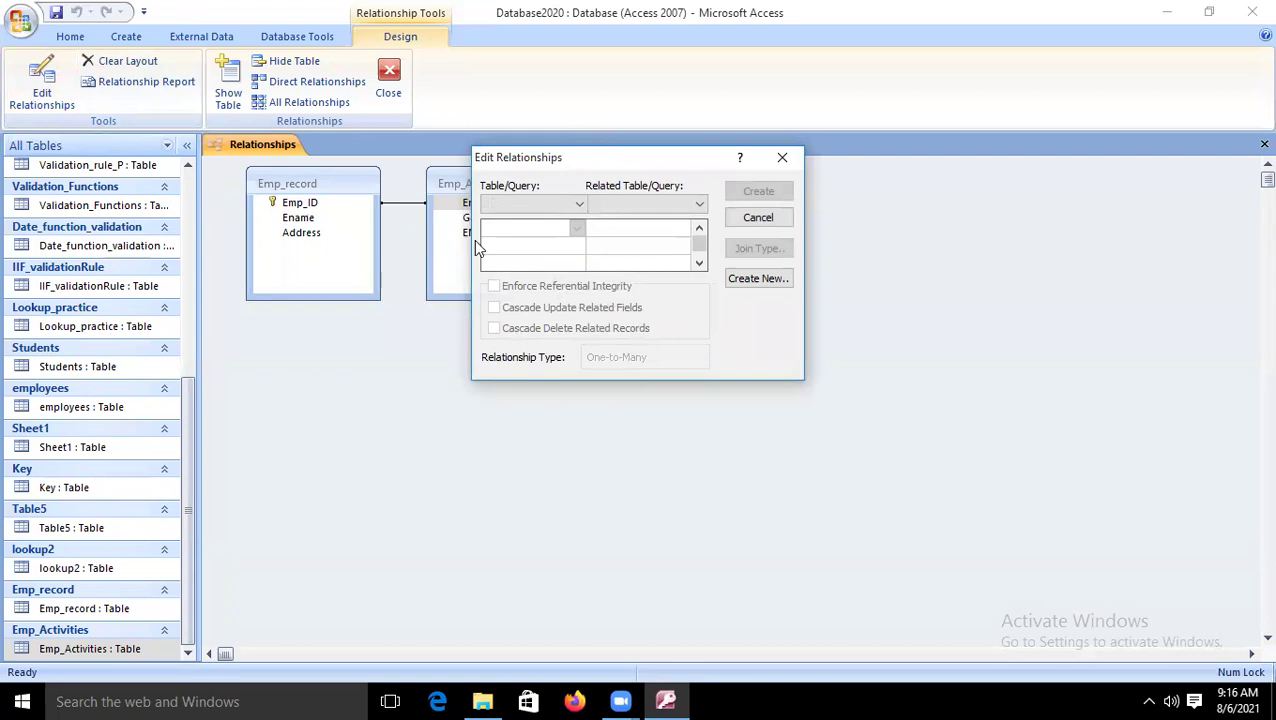
pyautogui.click(578, 205)
pyautogui.click(544, 218)
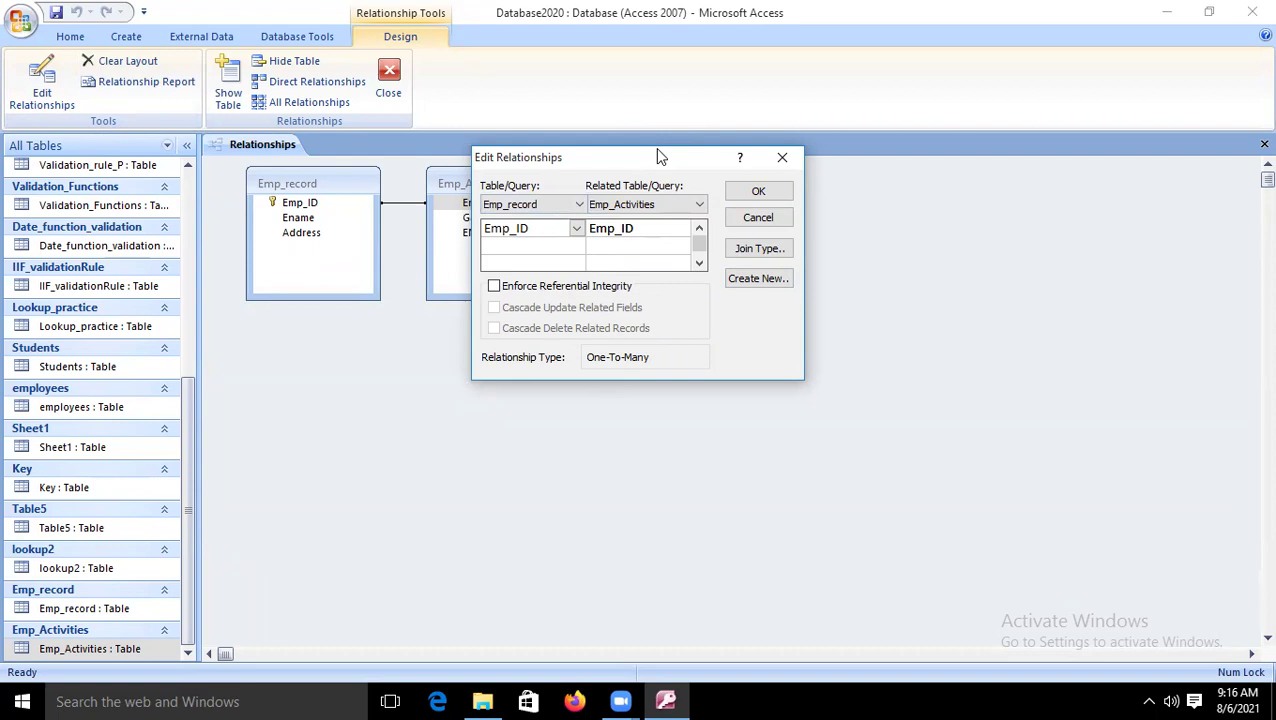
pyautogui.moveTo(658, 157); pyautogui.dragTo(796, 116)
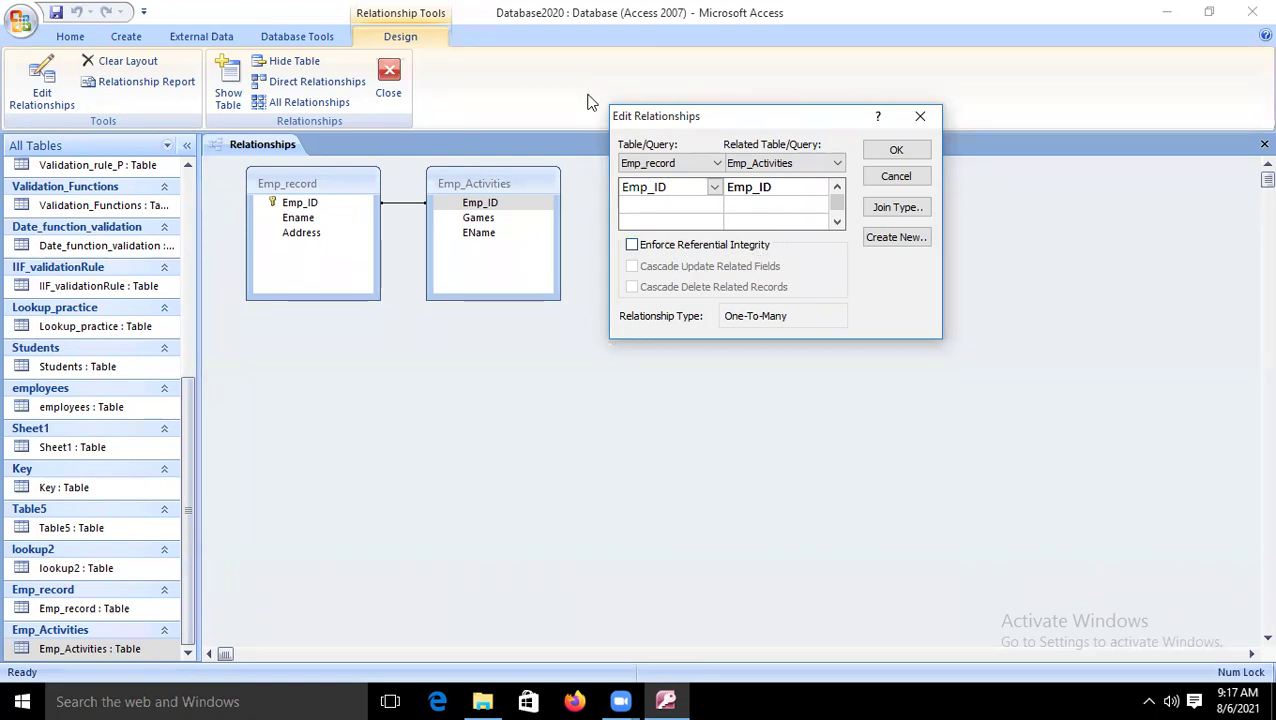
pyautogui.moveTo(731, 252); pyautogui.dragTo(766, 242)
pyautogui.moveTo(677, 251); pyautogui.dragTo(732, 244)
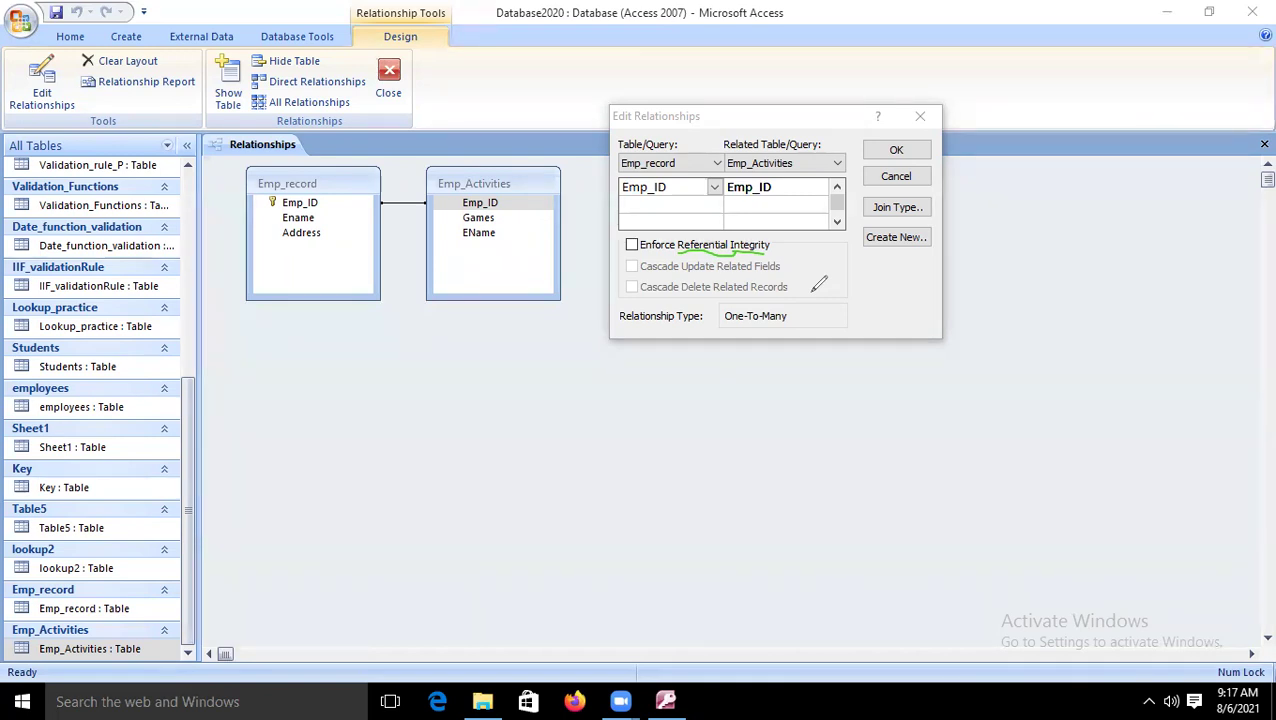
# Try to enforce referential integrity with Cascade Update Related Fields on the Emp_record–Emp_Activities relationship, and cancel the edit.
pyautogui.click(631, 245)
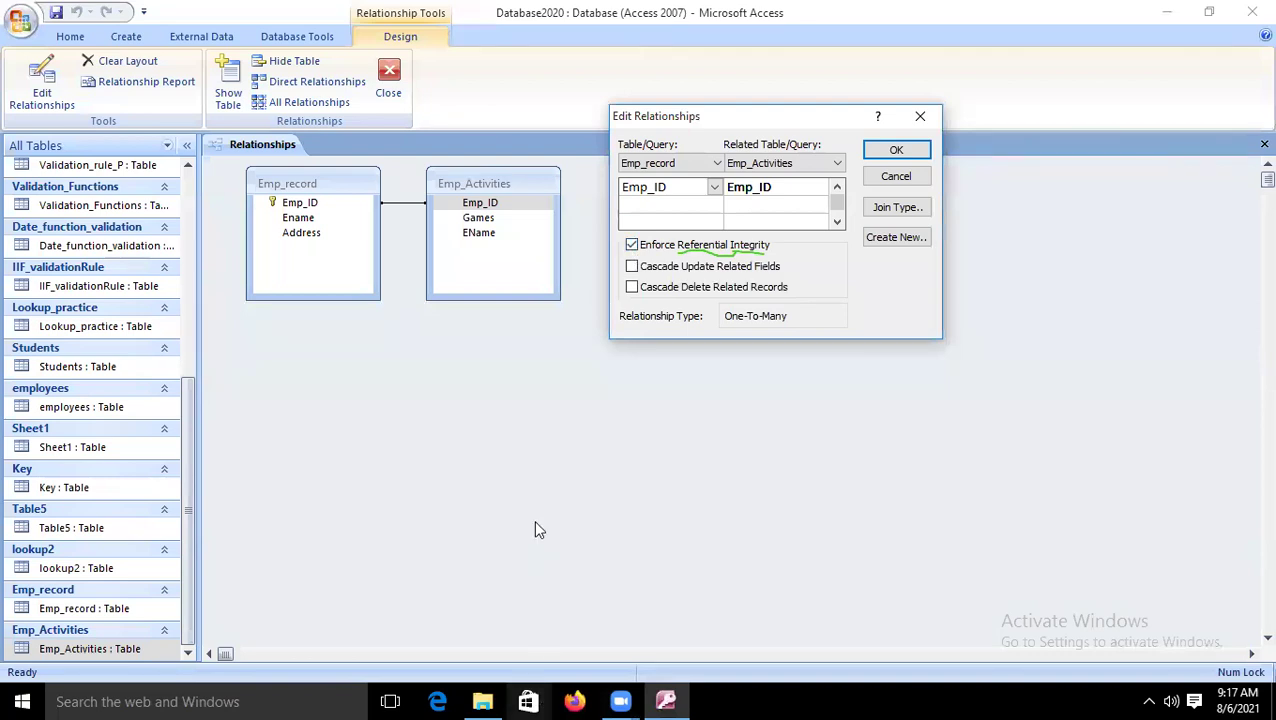
pyautogui.click(632, 267)
pyautogui.click(632, 287)
pyautogui.click(632, 267)
pyautogui.click(632, 287)
pyautogui.click(629, 267)
pyautogui.click(915, 150)
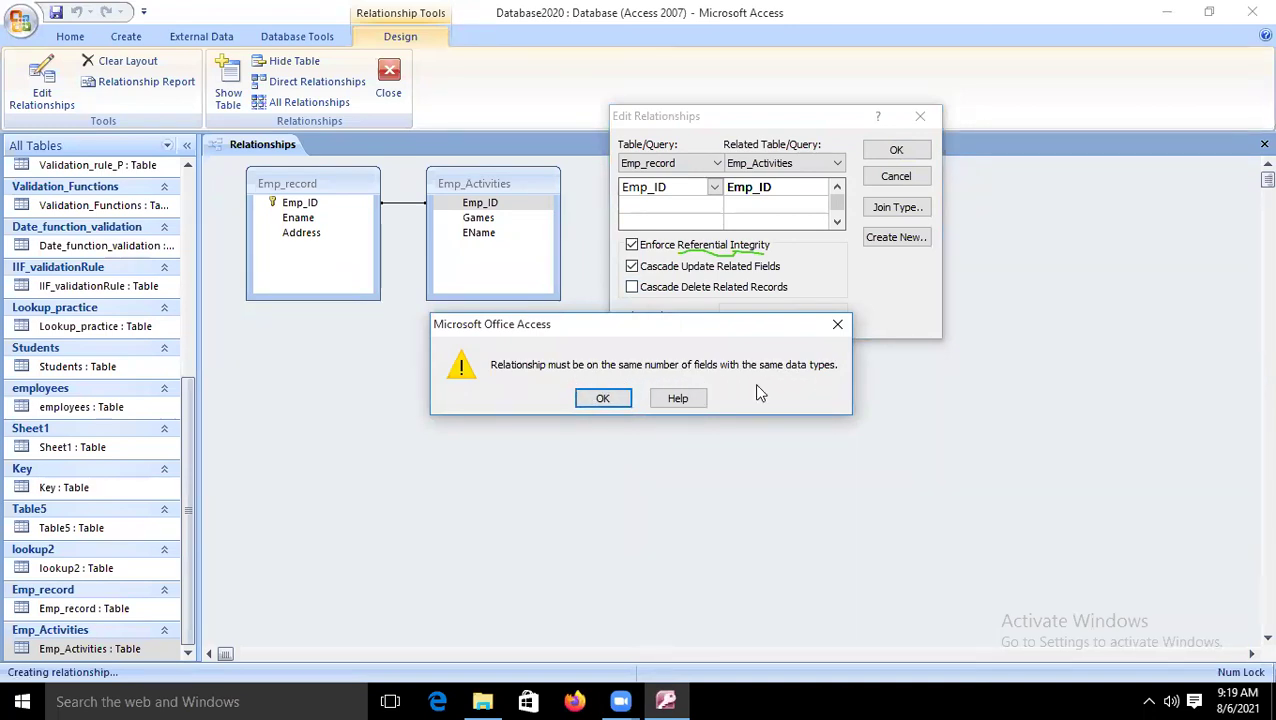
pyautogui.click(618, 399)
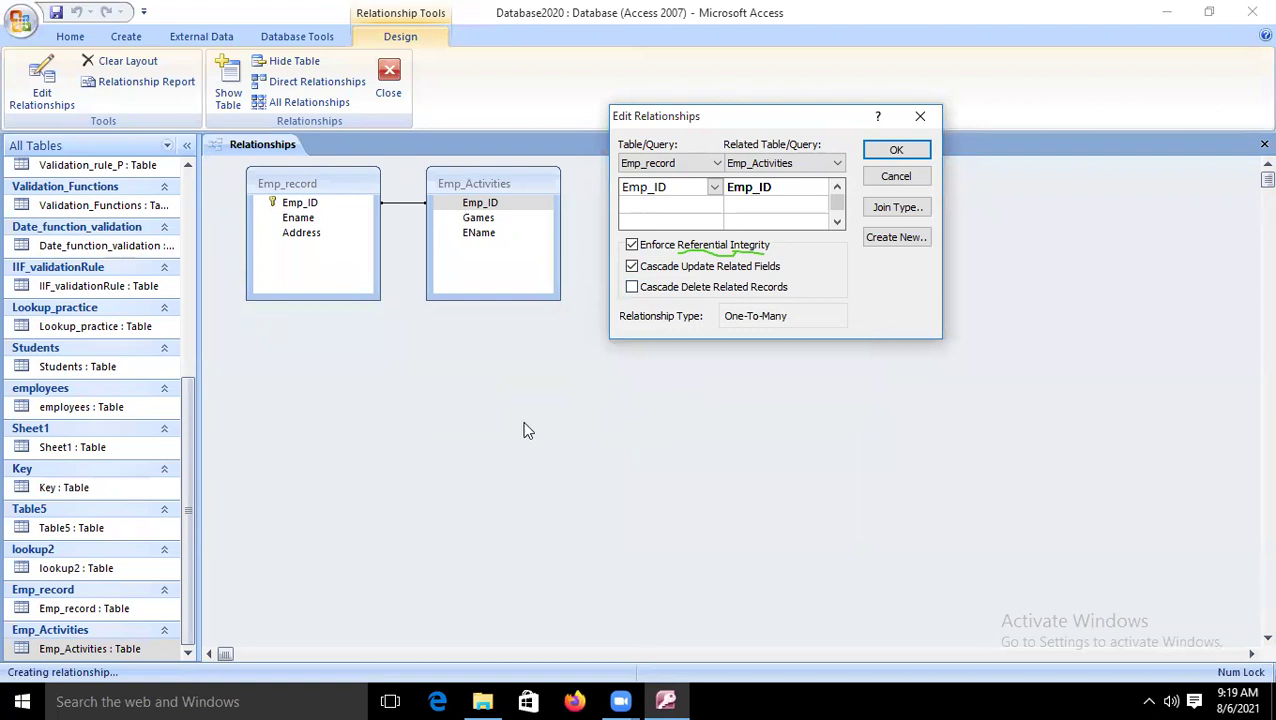
pyautogui.click(900, 152)
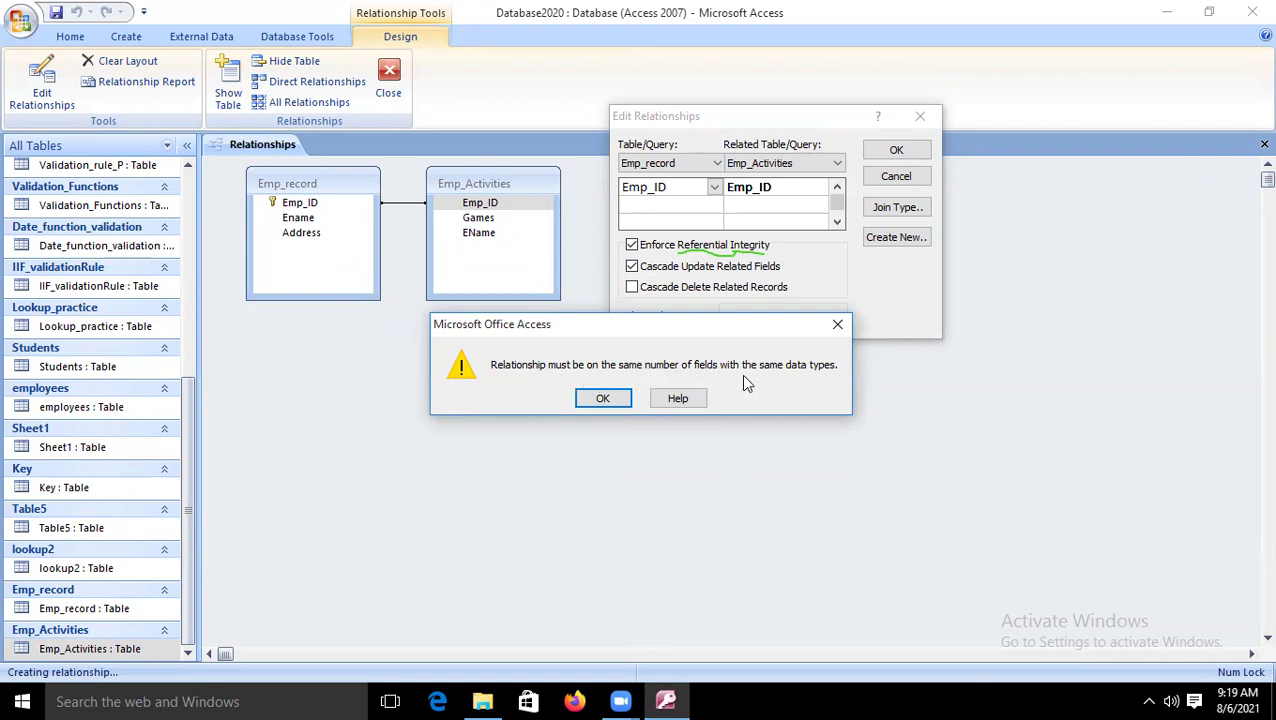
pyautogui.click(602, 398)
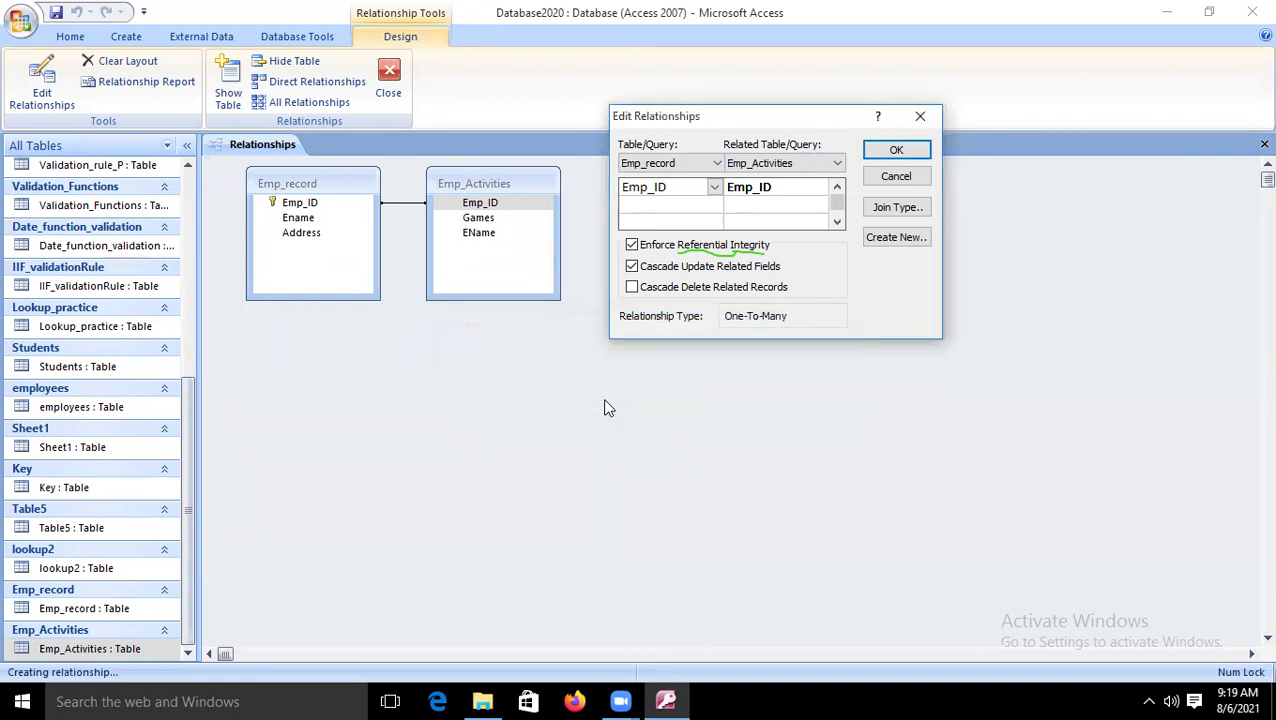
pyautogui.click(913, 181)
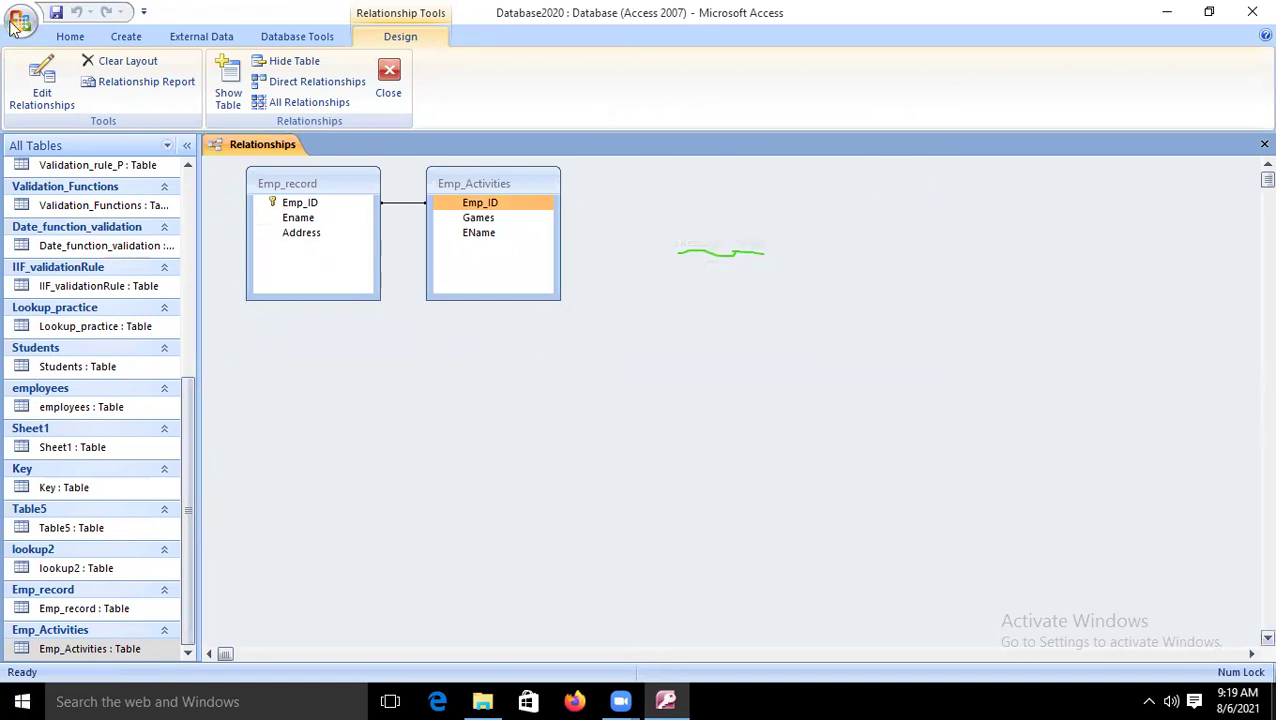
# Load the Emp_record relationship for editing again and choose Emp_ID as the matching field in both tables.
pyautogui.click(42, 92)
pyautogui.click(579, 204)
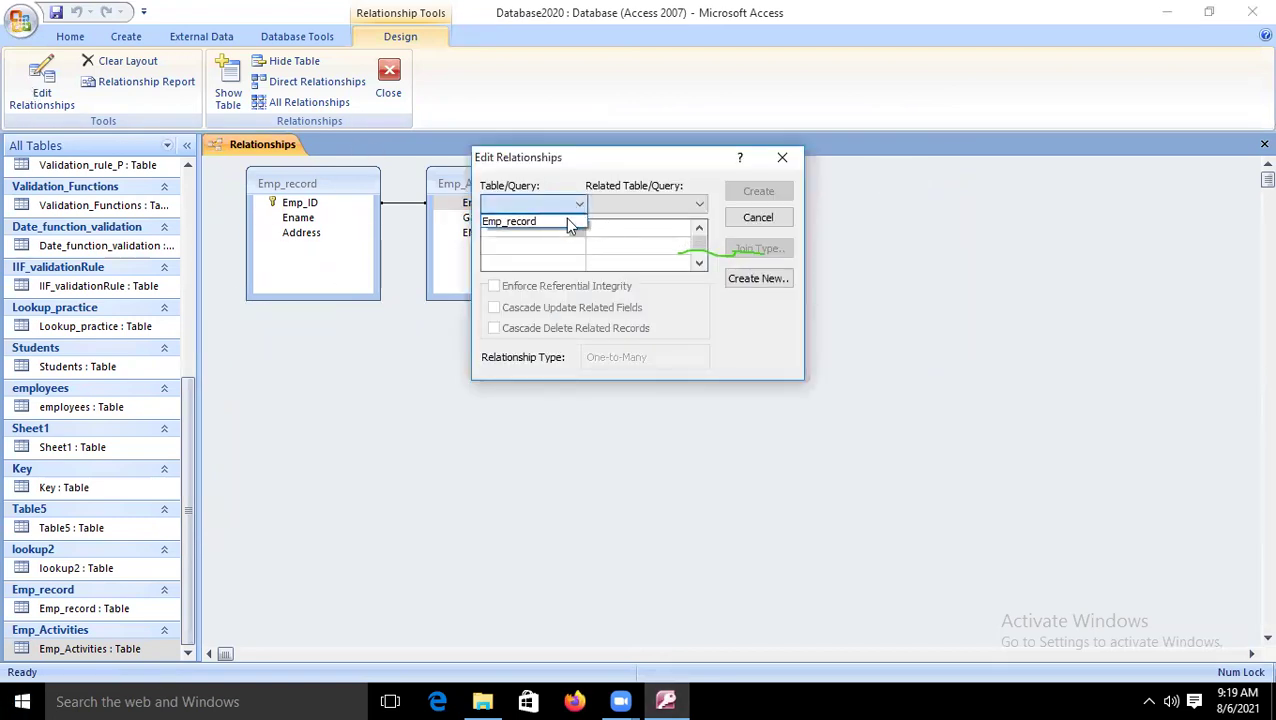
pyautogui.click(567, 222)
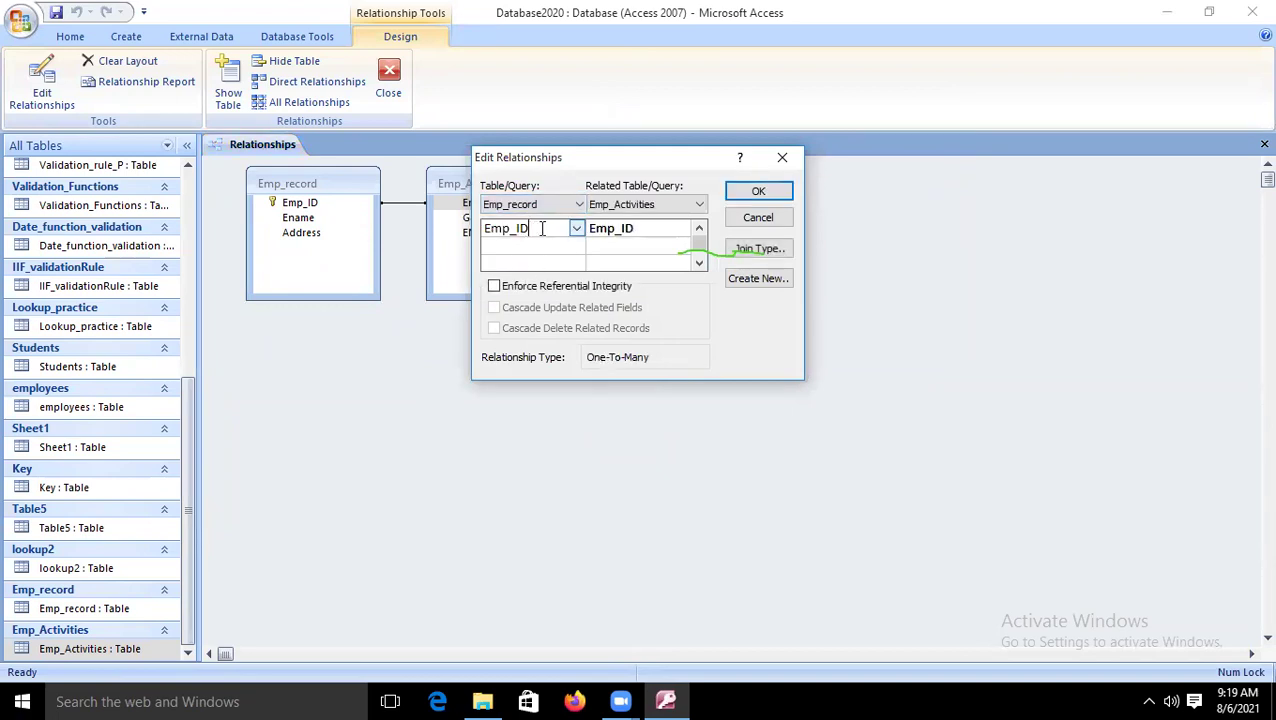
pyautogui.click(577, 231)
pyautogui.click(575, 240)
pyautogui.click(658, 227)
pyautogui.click(683, 229)
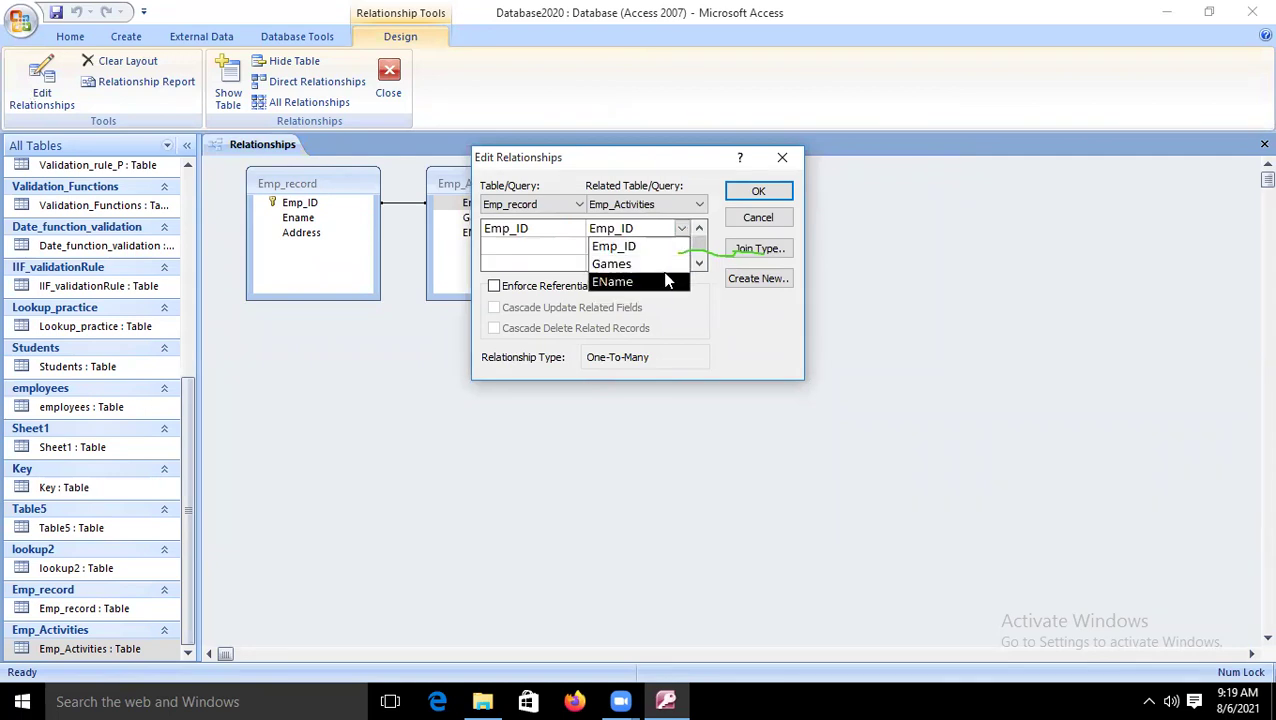
pyautogui.click(645, 245)
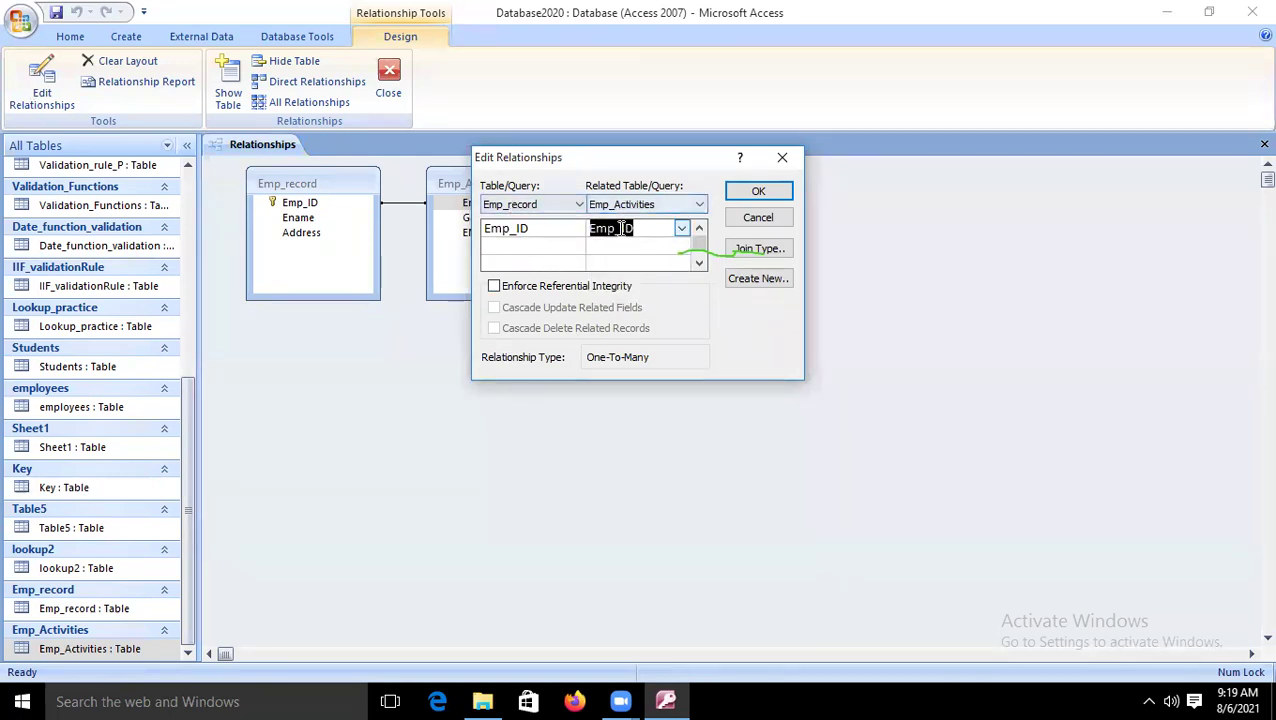
# Retry enforcing referential integrity with Cascade Update Related Fields on the Emp_ID relationship, and discard the edit.
pyautogui.click(493, 286)
pyautogui.click(503, 311)
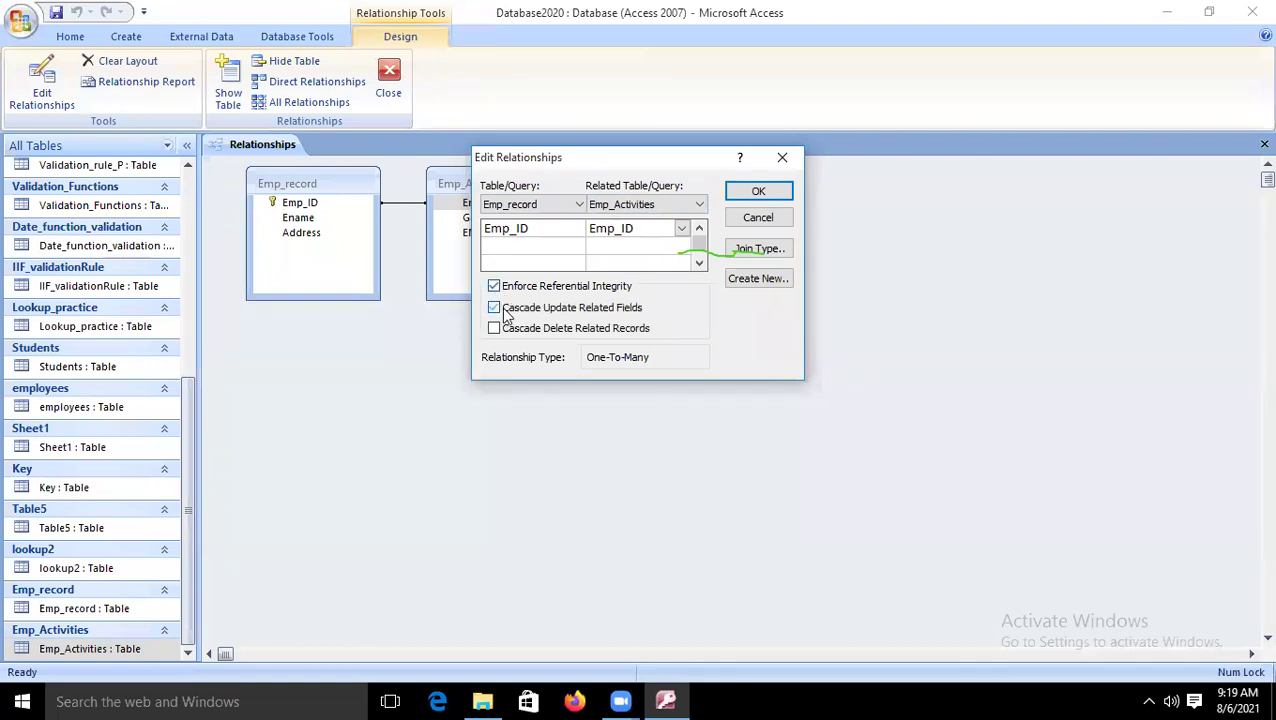
pyautogui.click(757, 192)
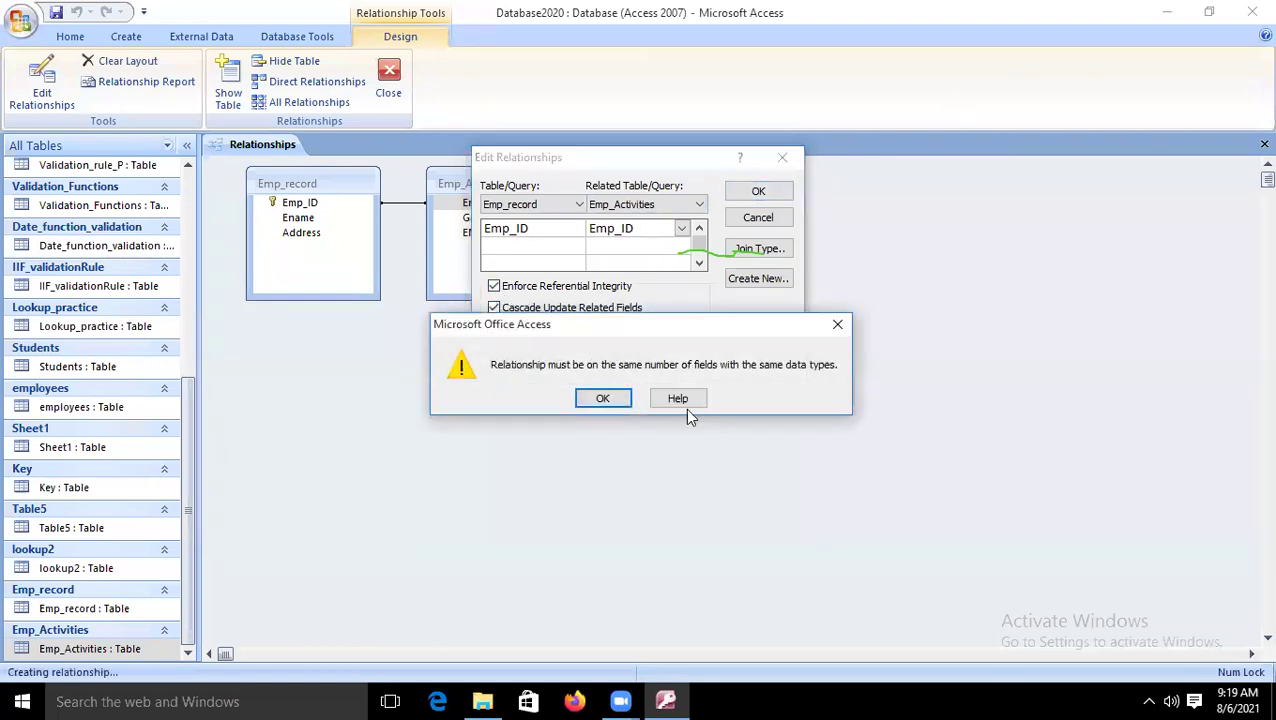
pyautogui.click(603, 399)
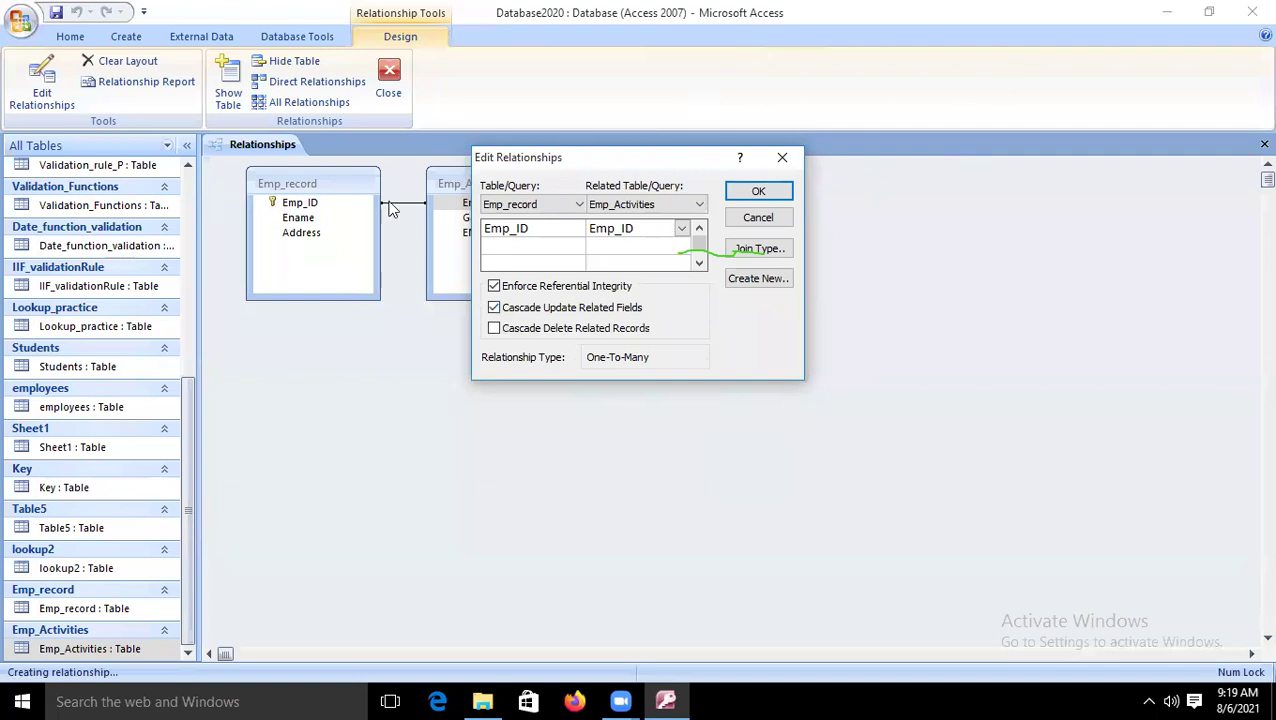
pyautogui.click(760, 192)
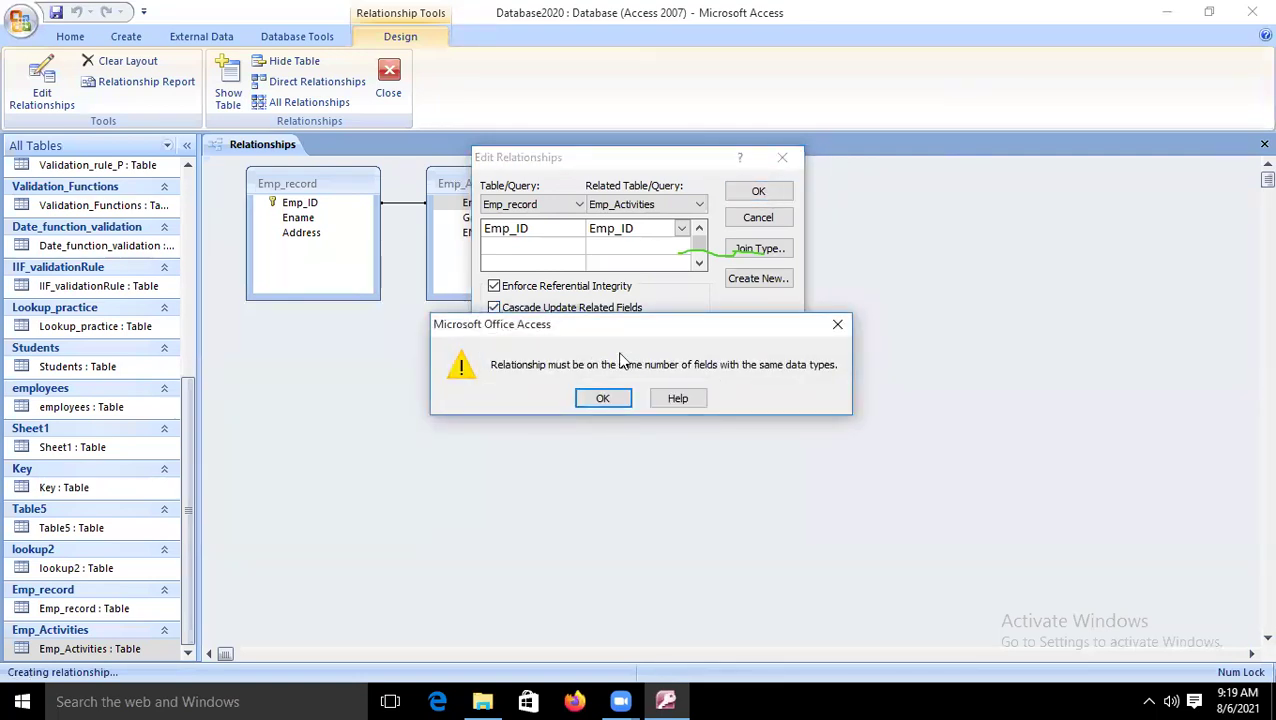
pyautogui.click(738, 220)
pyautogui.click(610, 399)
pyautogui.click(770, 220)
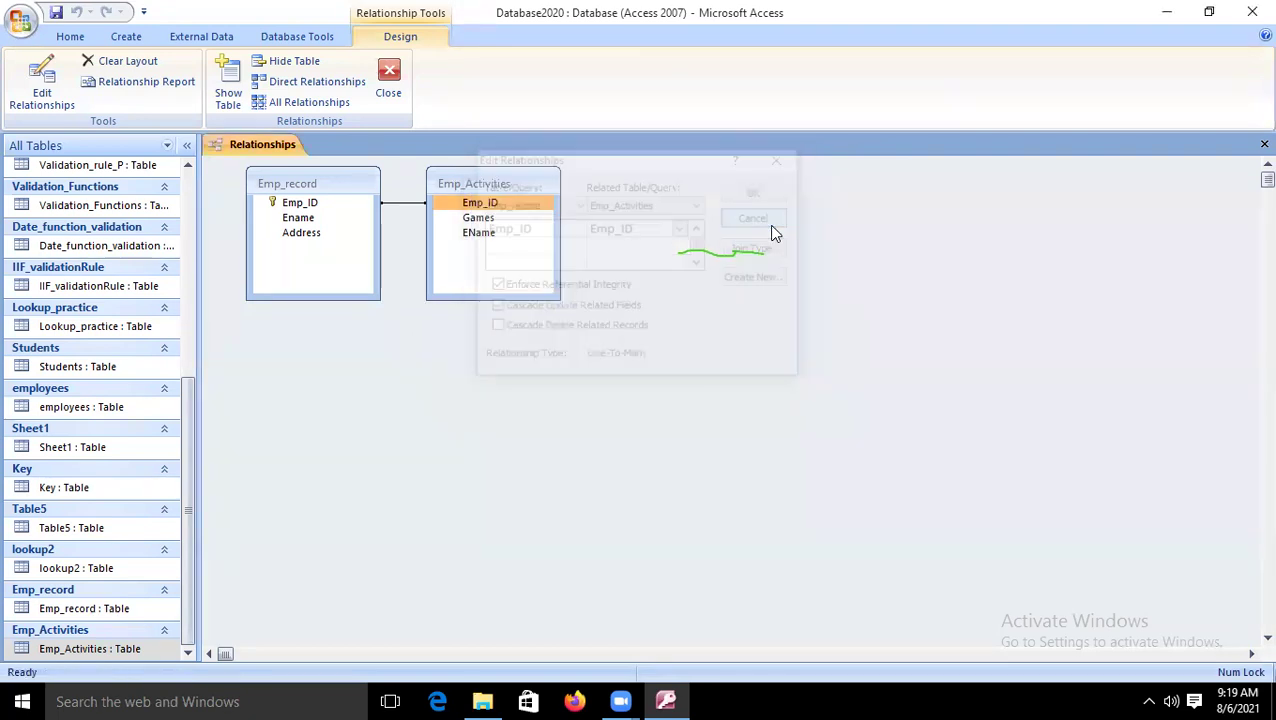
# Close the Relationships window and compare the Emp_ID data types of Emp_record and Emp_Activities in Design View.
pyautogui.click(388, 88)
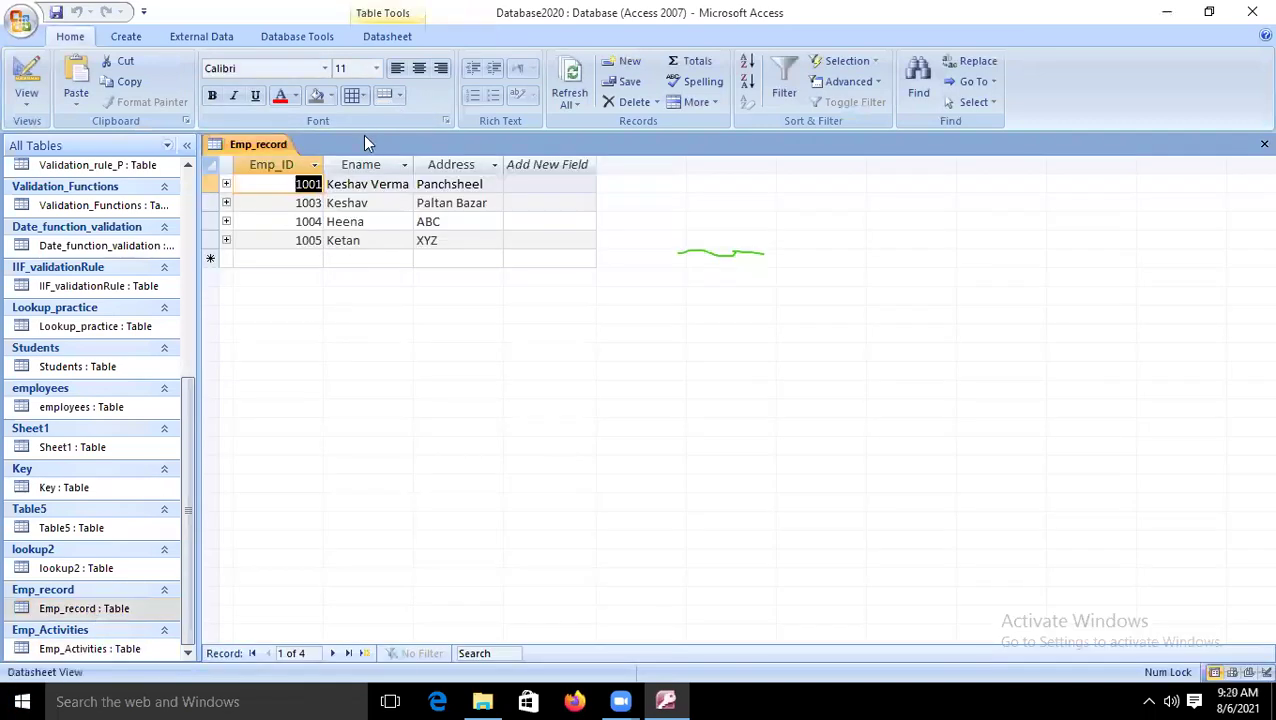
pyautogui.click(14, 78)
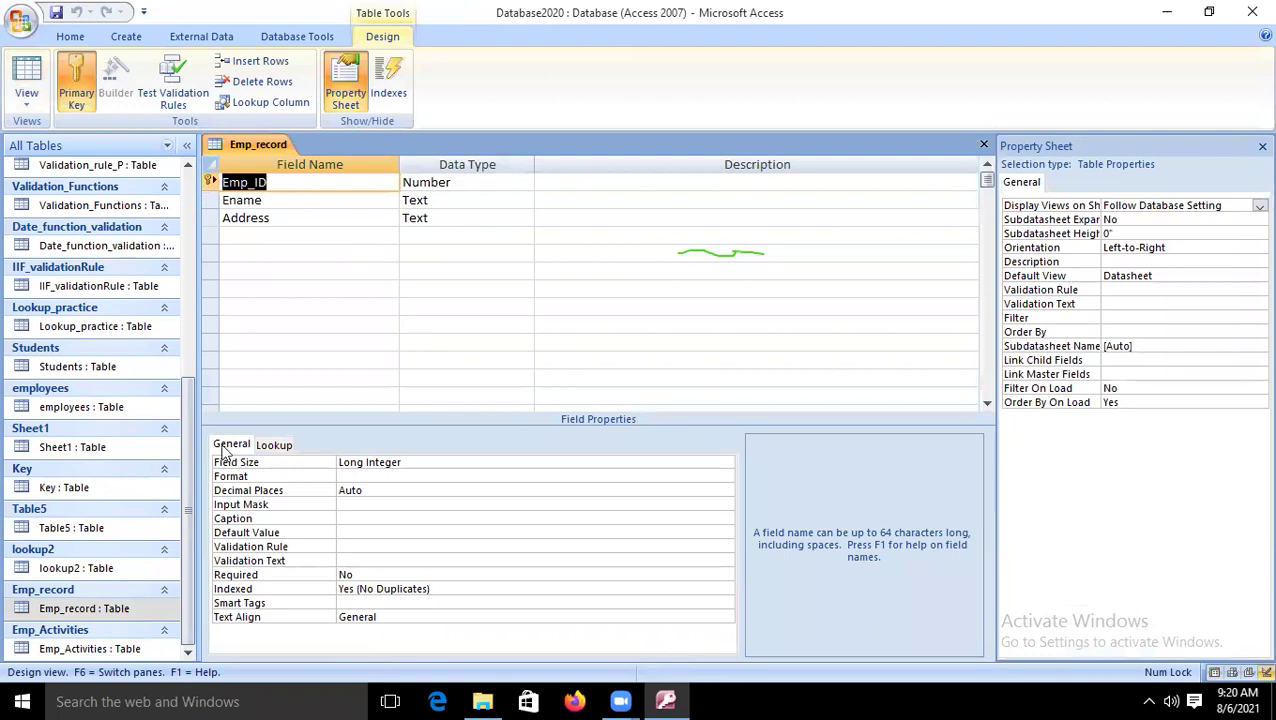
pyautogui.doubleClick(88, 648)
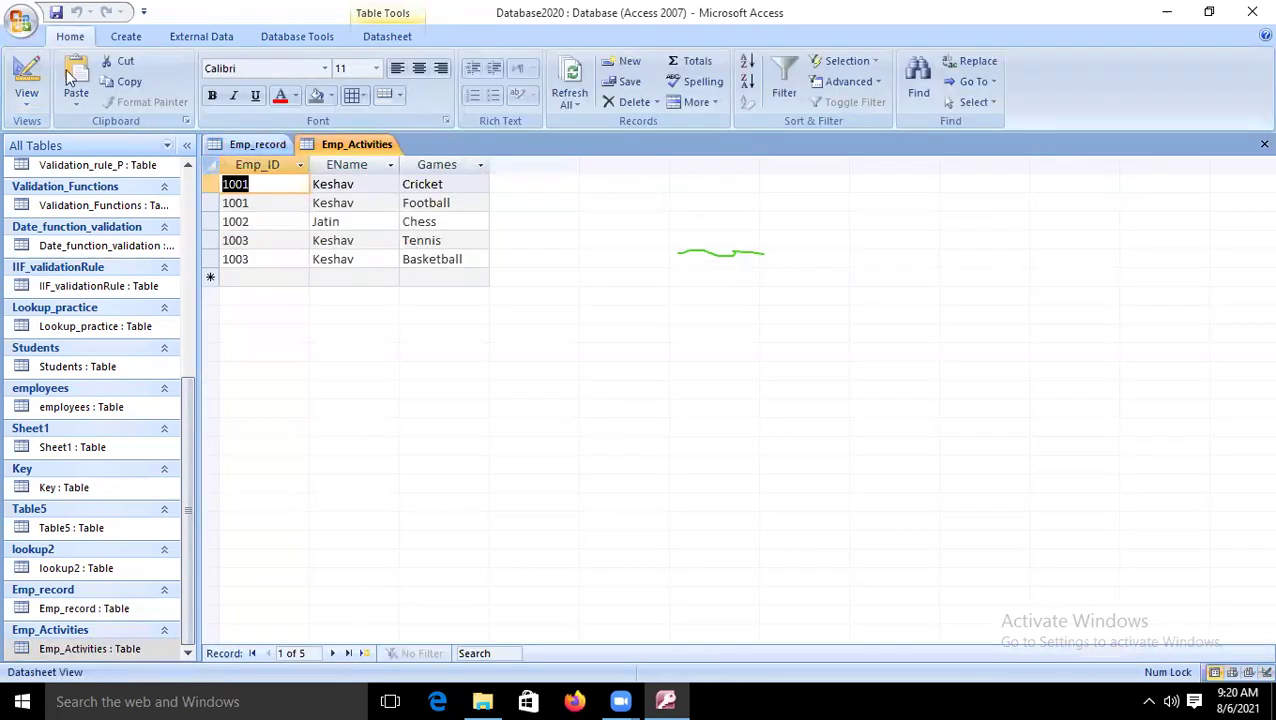
pyautogui.click(24, 78)
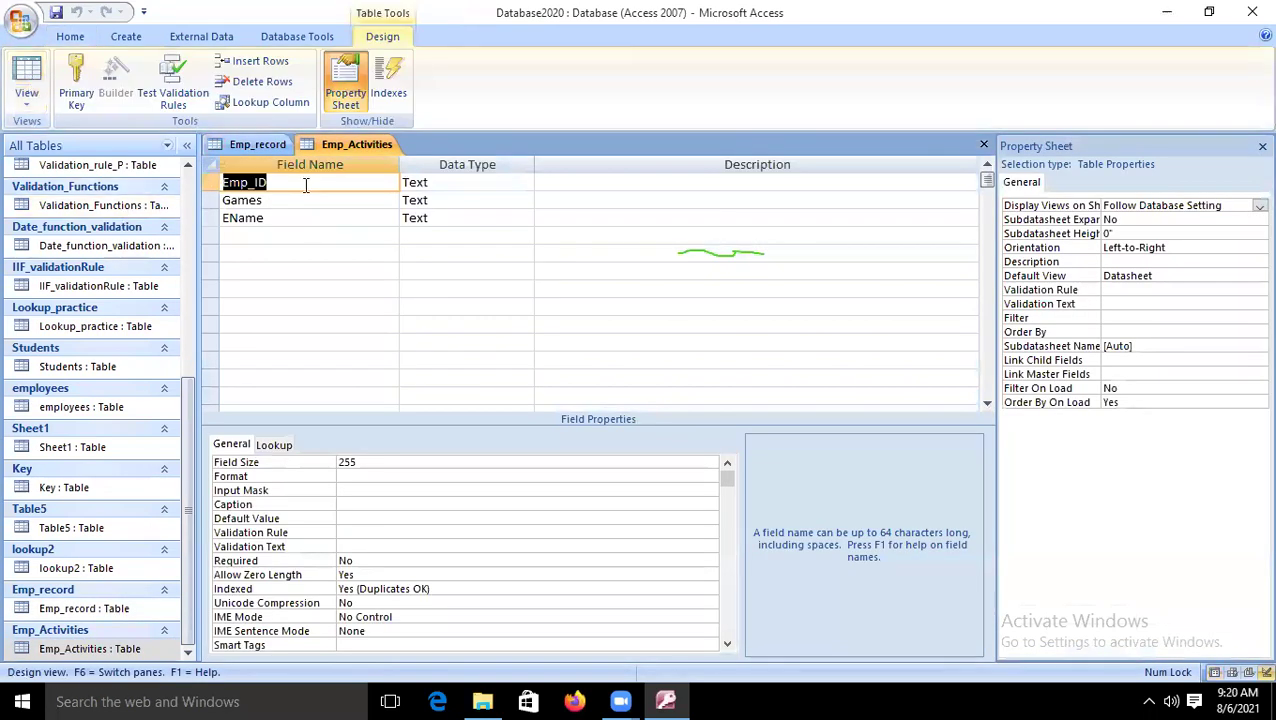
# Try to change the data type of Emp_ID in Emp_Activities to Number while its relationship still exists.
pyautogui.doubleClick(470, 182)
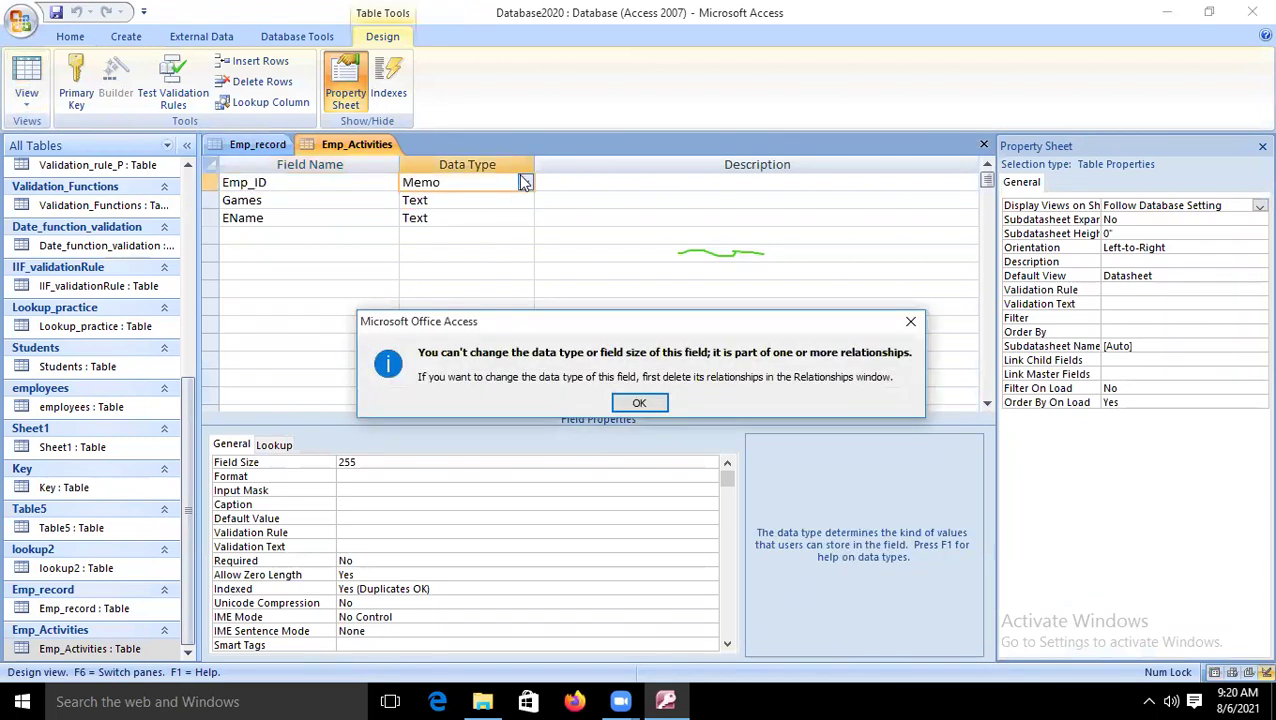
pyautogui.click(636, 402)
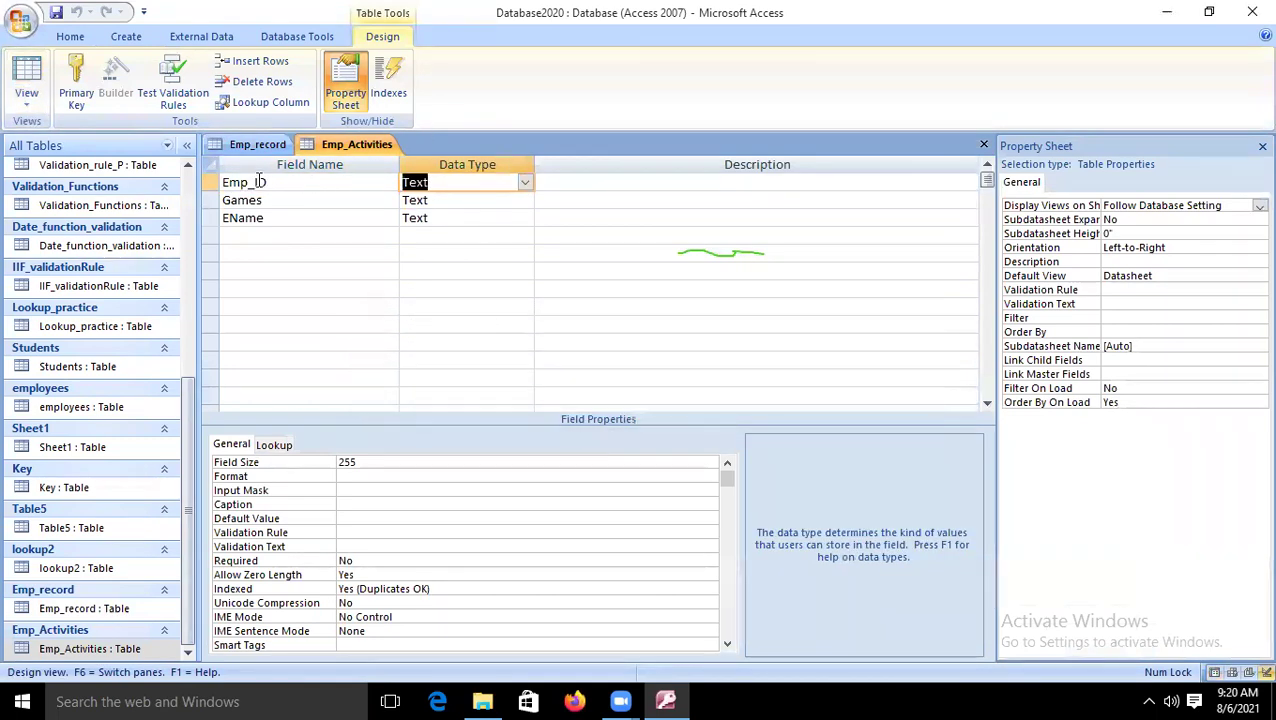
pyautogui.click(524, 182)
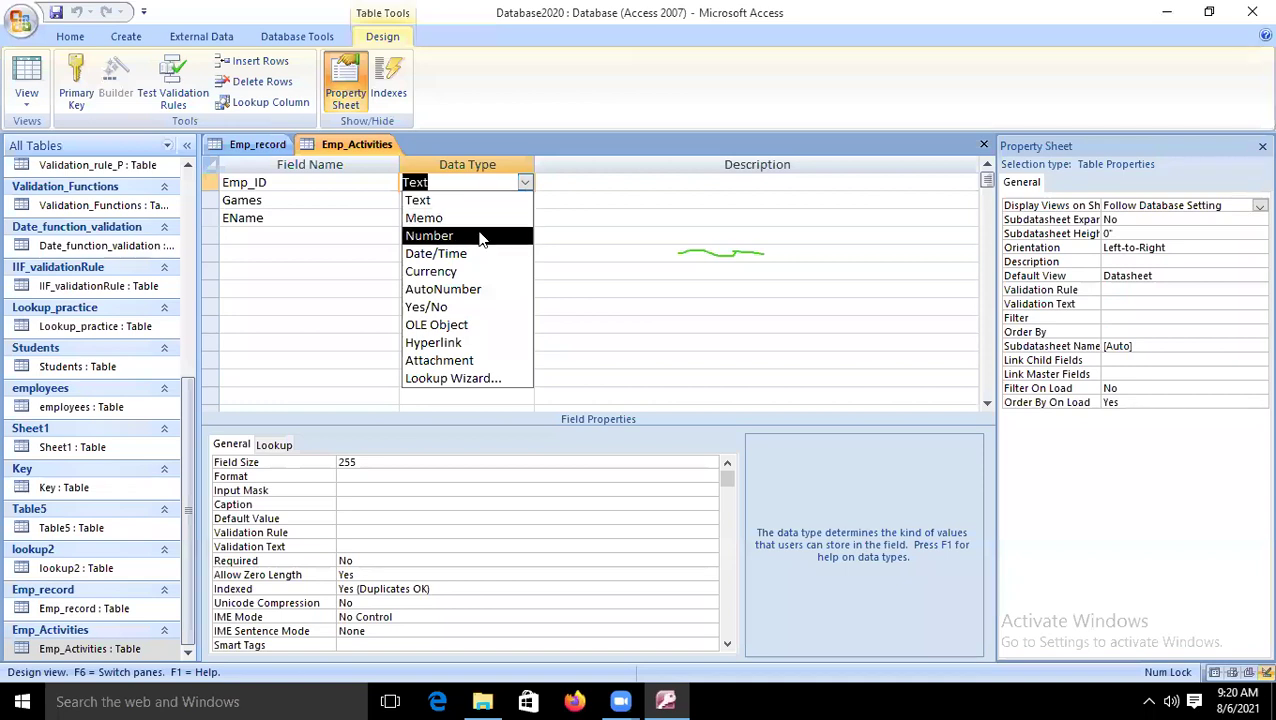
pyautogui.click(484, 236)
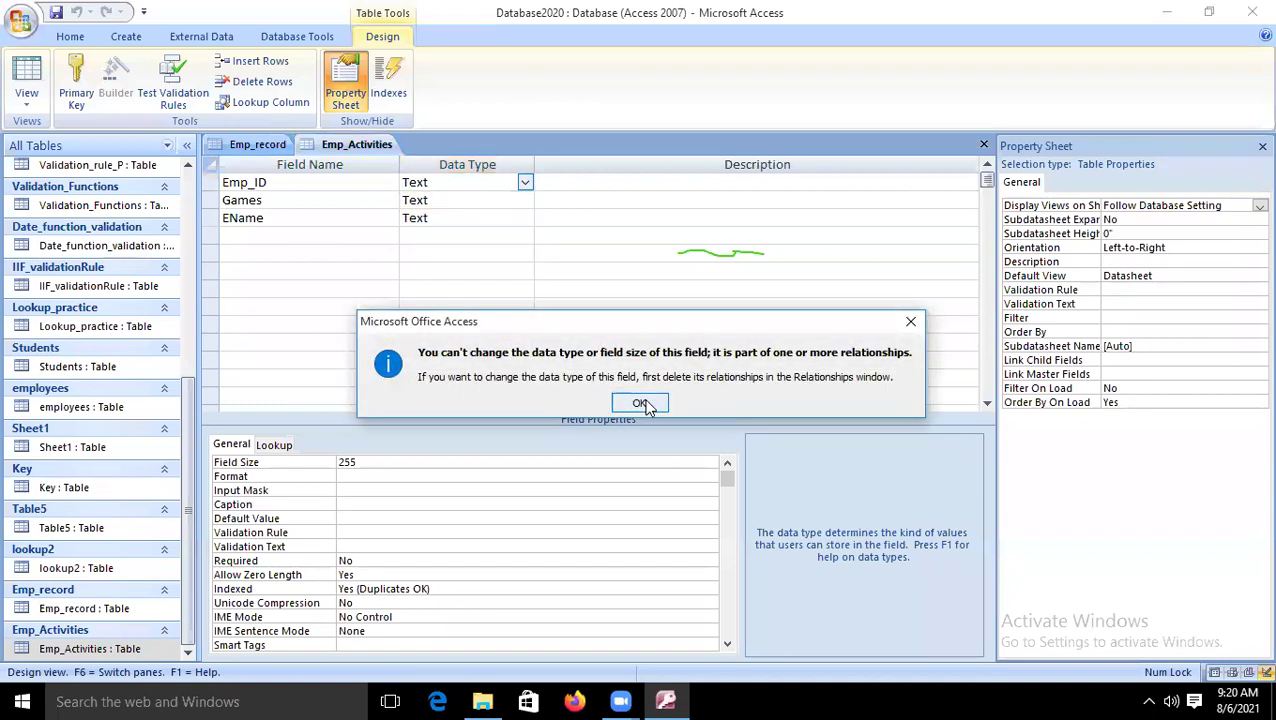
pyautogui.click(639, 403)
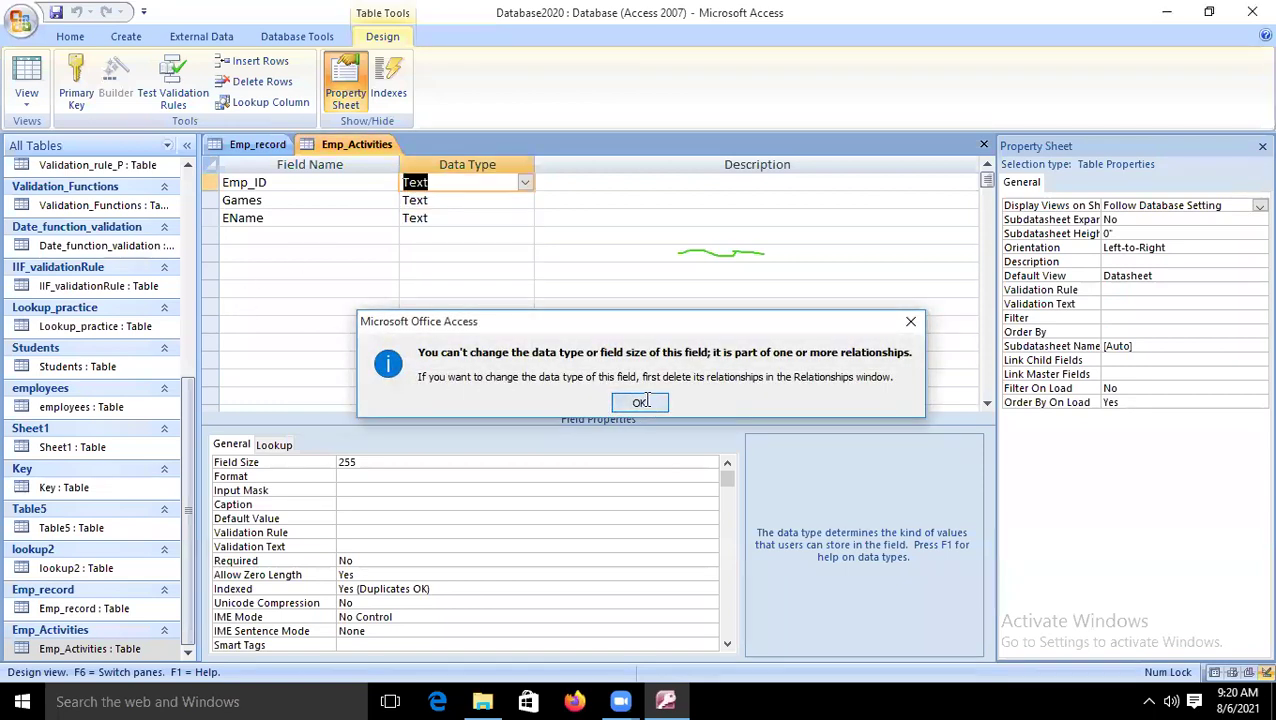
pyautogui.click(524, 184)
pyautogui.click(487, 236)
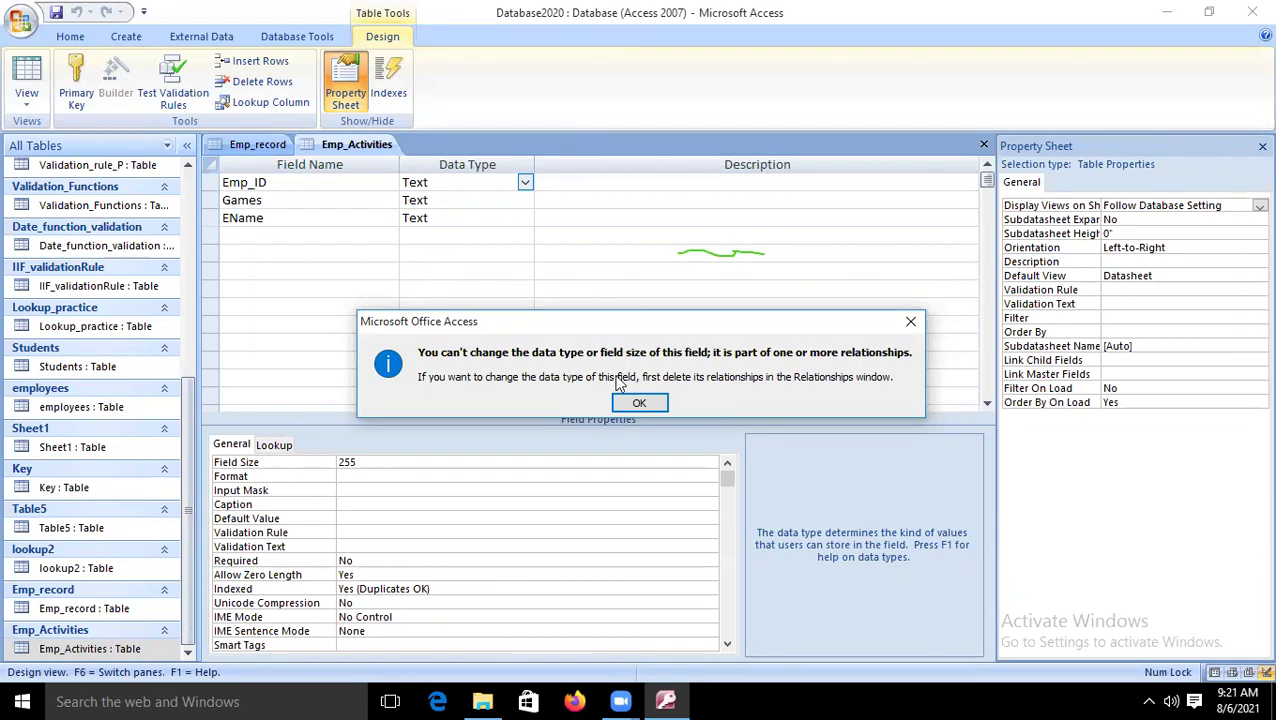
pyautogui.click(637, 403)
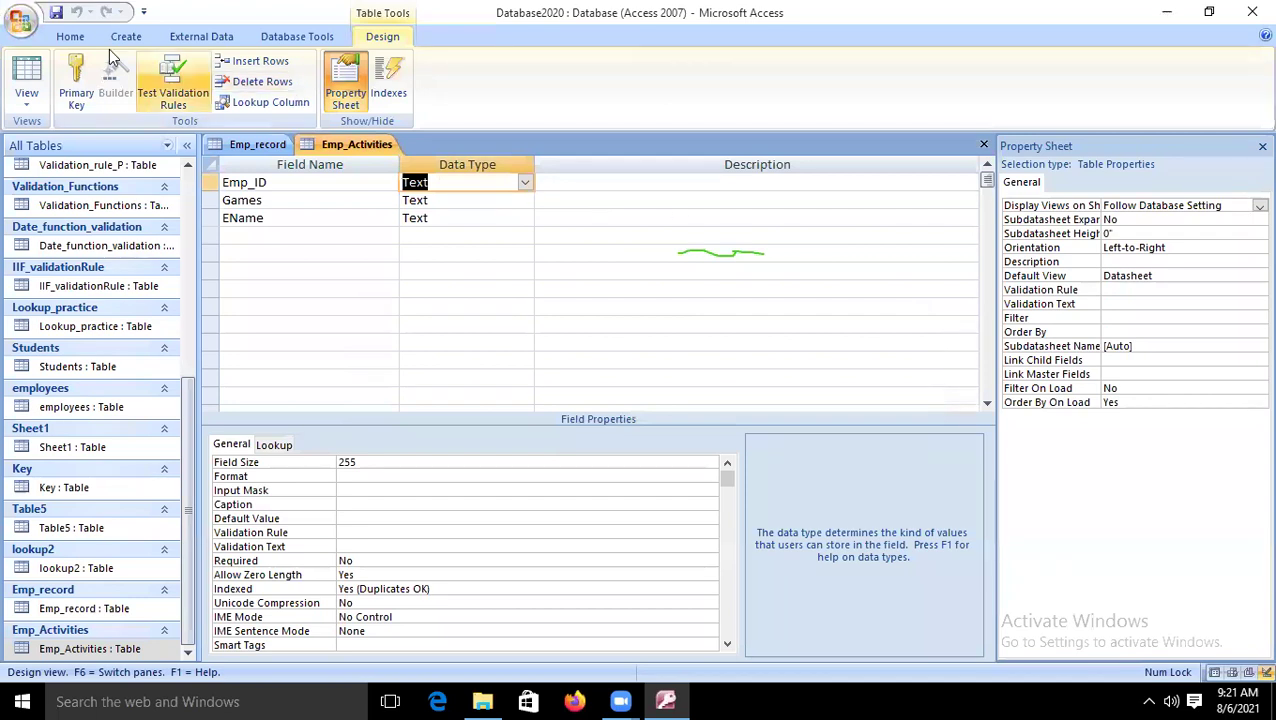
# Close the Emp_Activities table with its design changes saved, and close the Emp_record table.
pyautogui.click(303, 37)
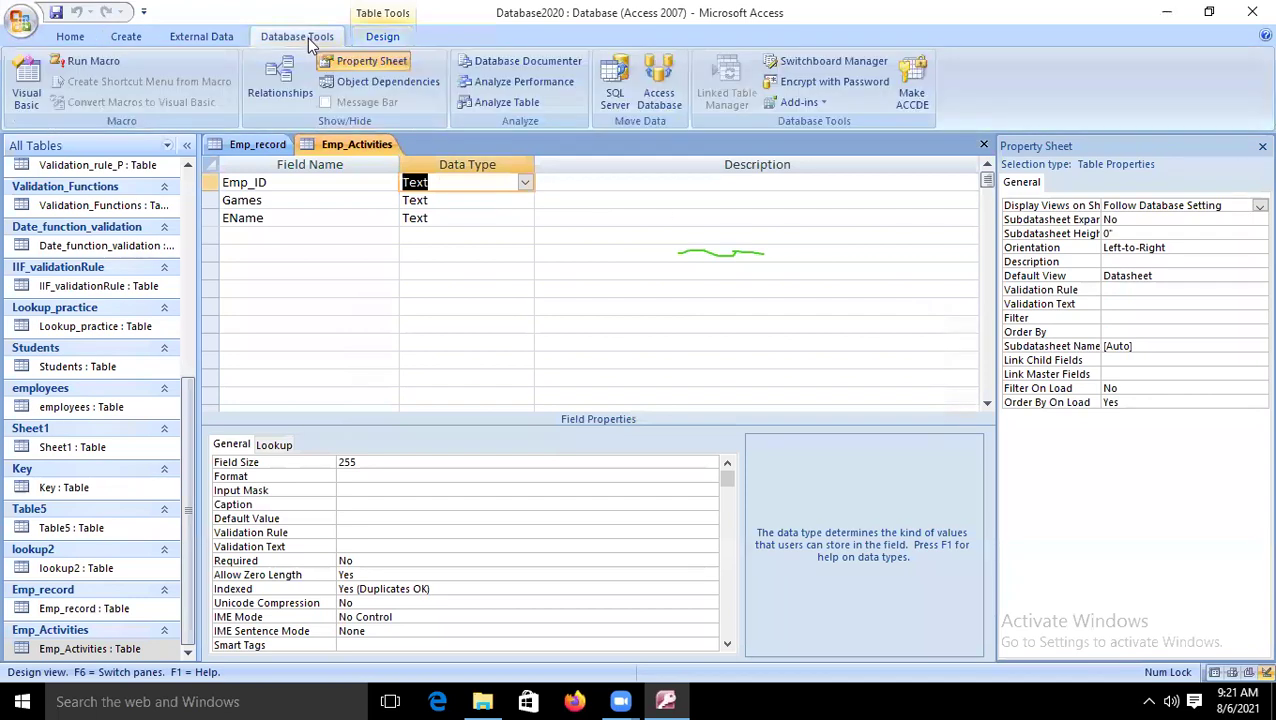
pyautogui.rightClick(325, 144)
pyautogui.click(360, 176)
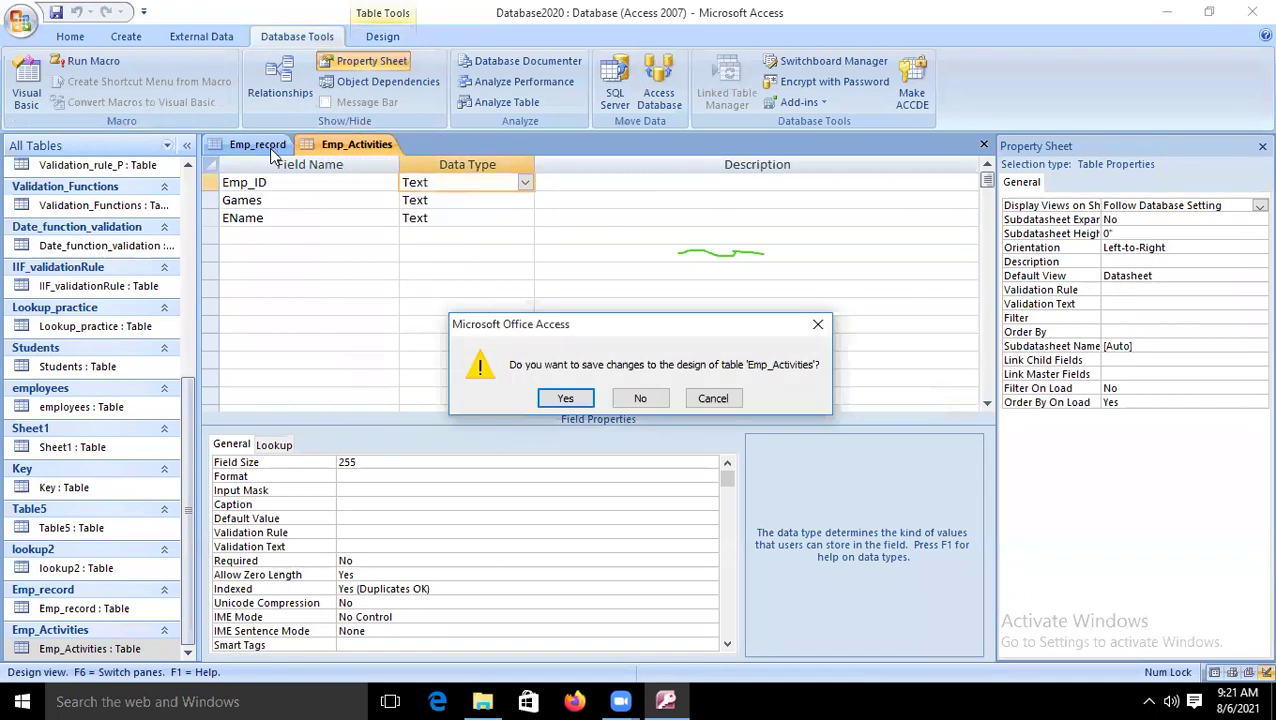
pyautogui.click(565, 398)
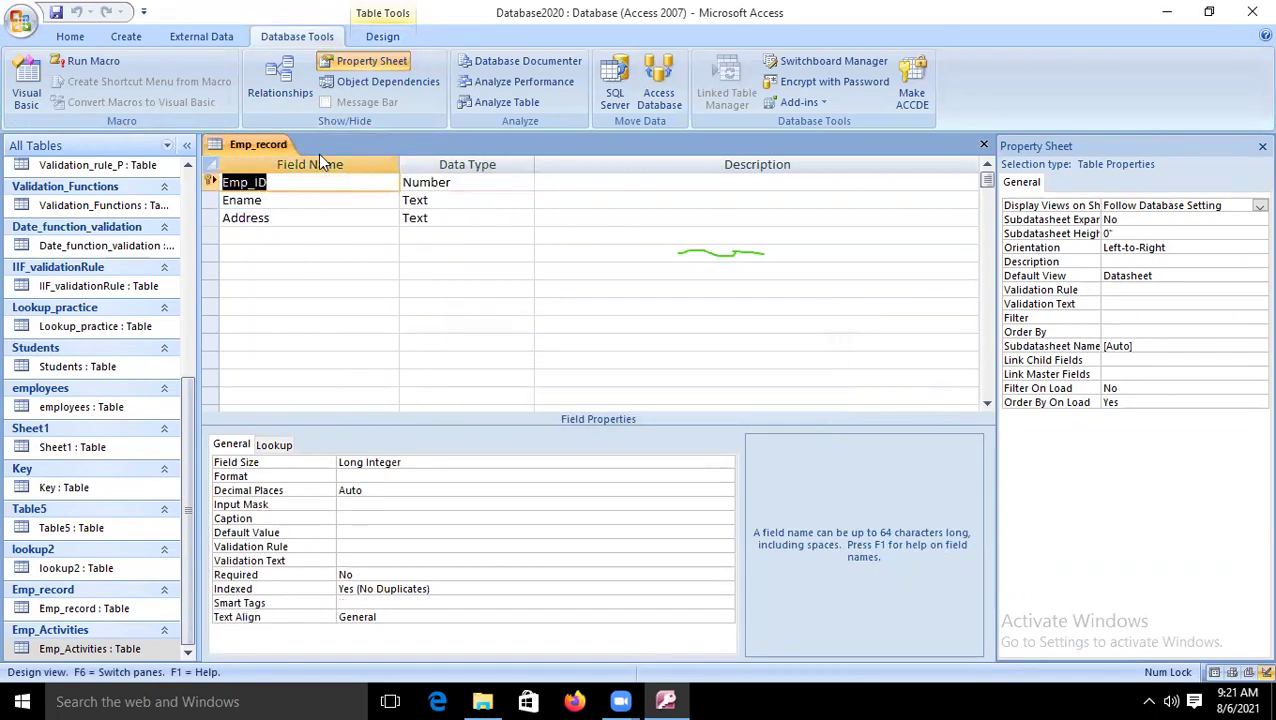
pyautogui.rightClick(272, 140)
pyautogui.click(318, 173)
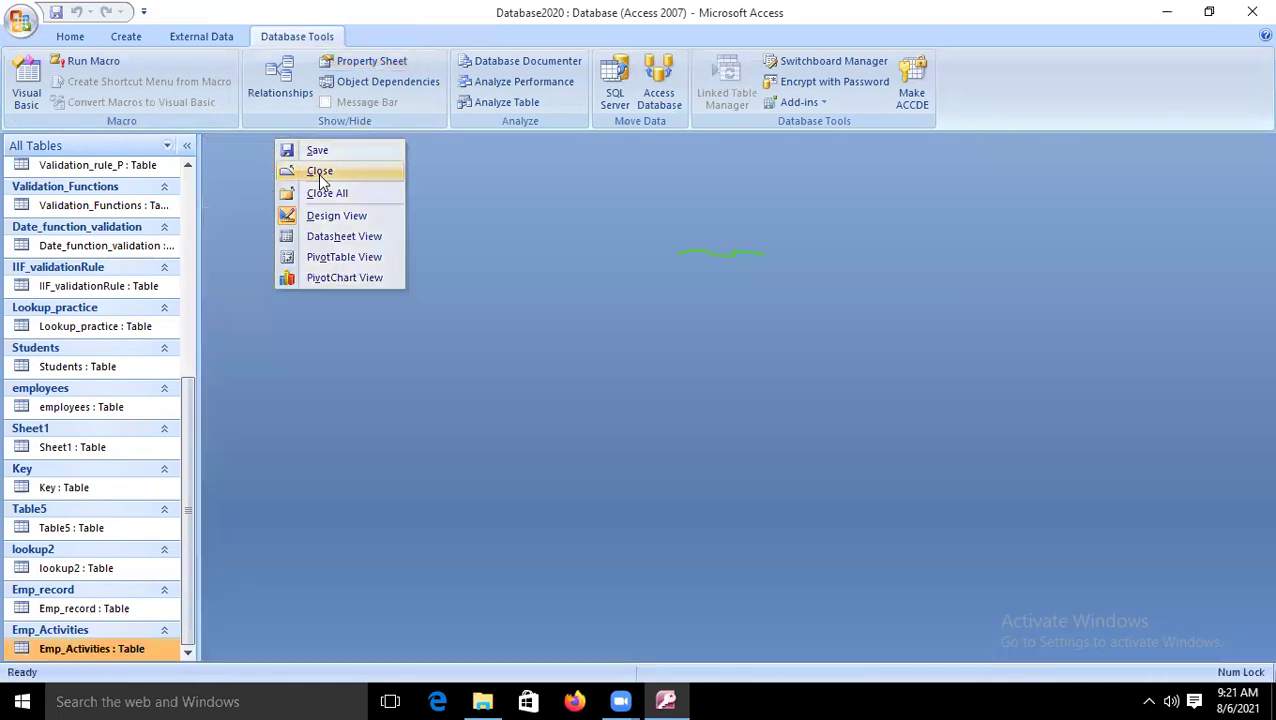
# Delete the Emp_ID relationship between Emp_record and Emp_Activities, and close the relationship layout.
pyautogui.click(284, 94)
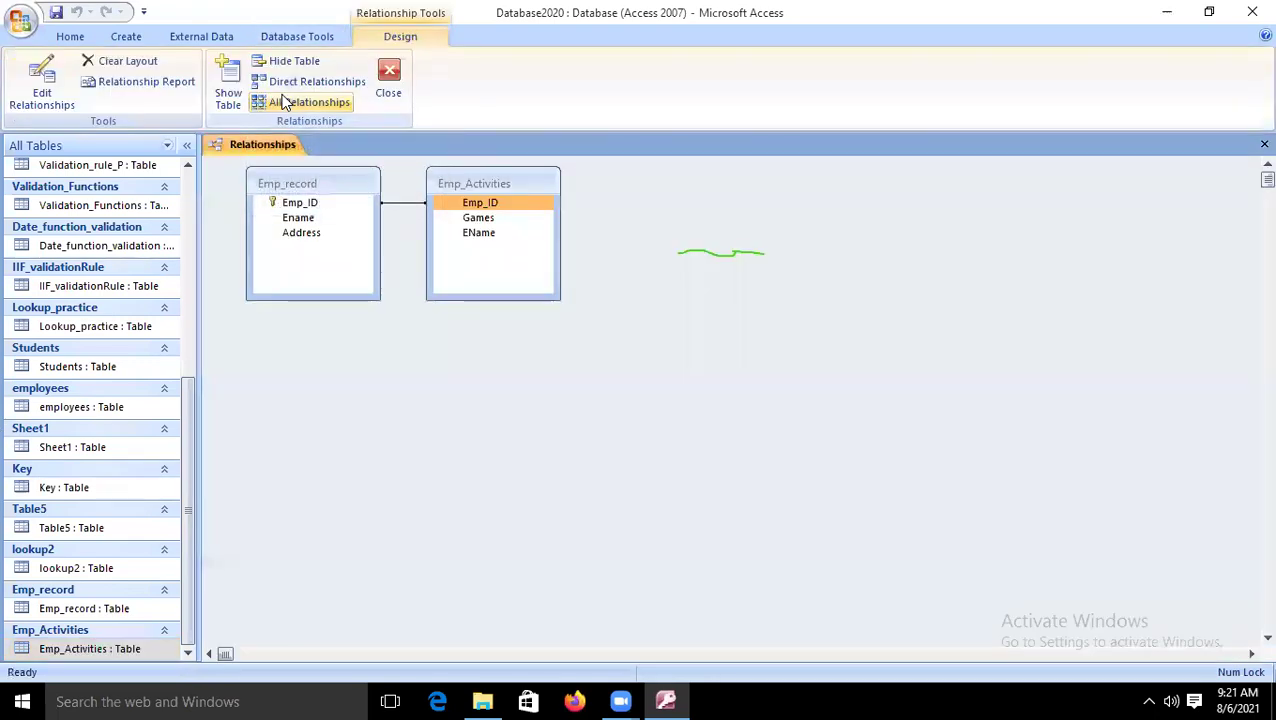
pyautogui.rightClick(415, 204)
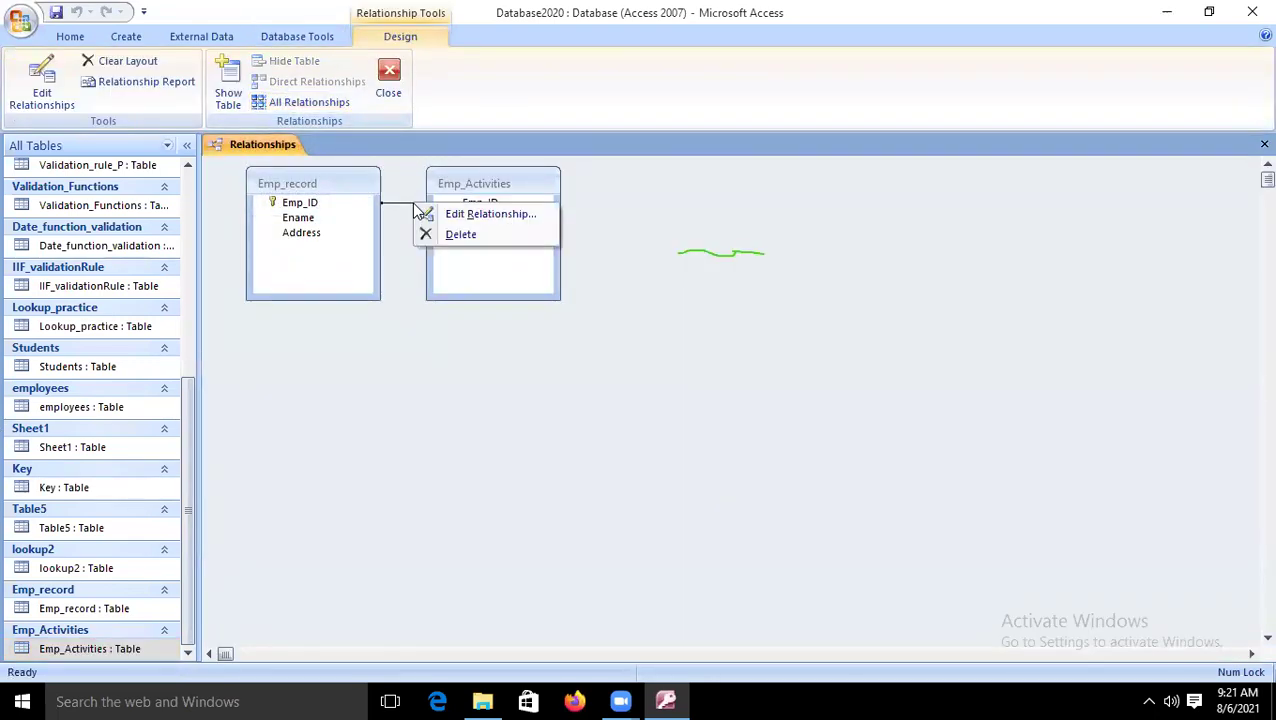
pyautogui.click(469, 234)
pyautogui.click(601, 396)
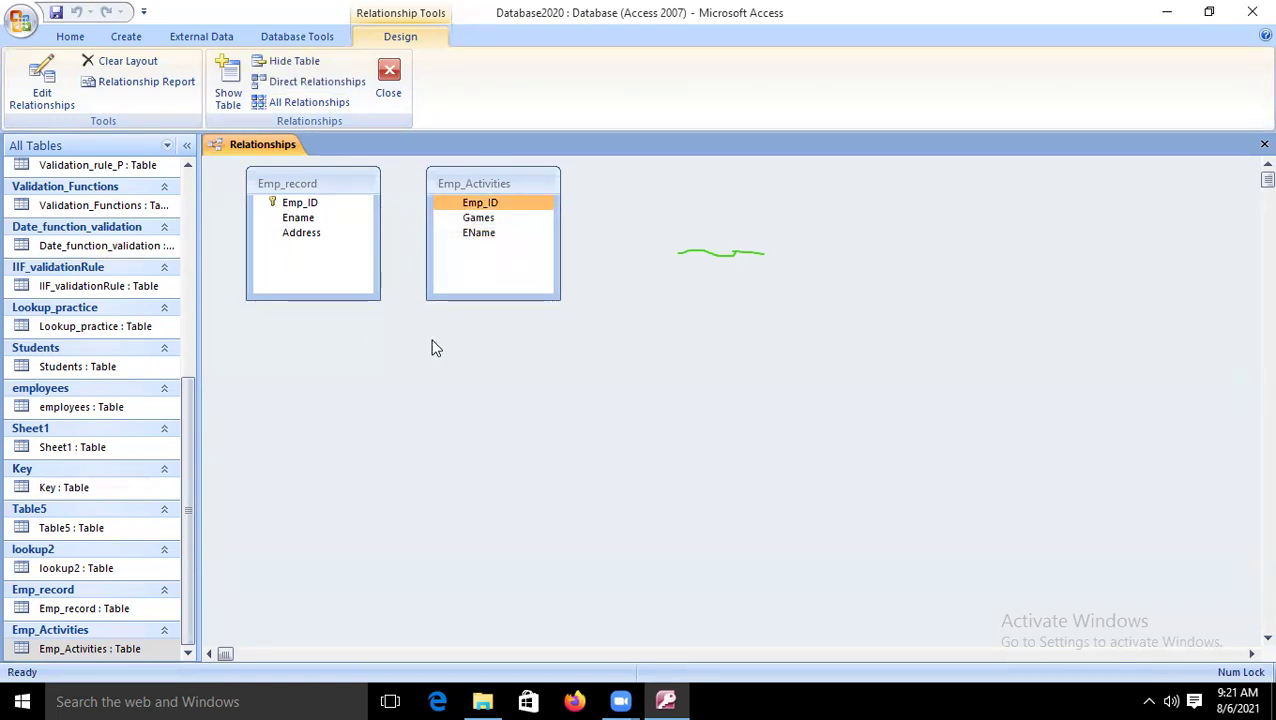
pyautogui.click(395, 101)
# Set the data type of Emp_ID in the Emp_Activities table to Number and save the design, accepting possible data loss.
pyautogui.doubleClick(122, 649)
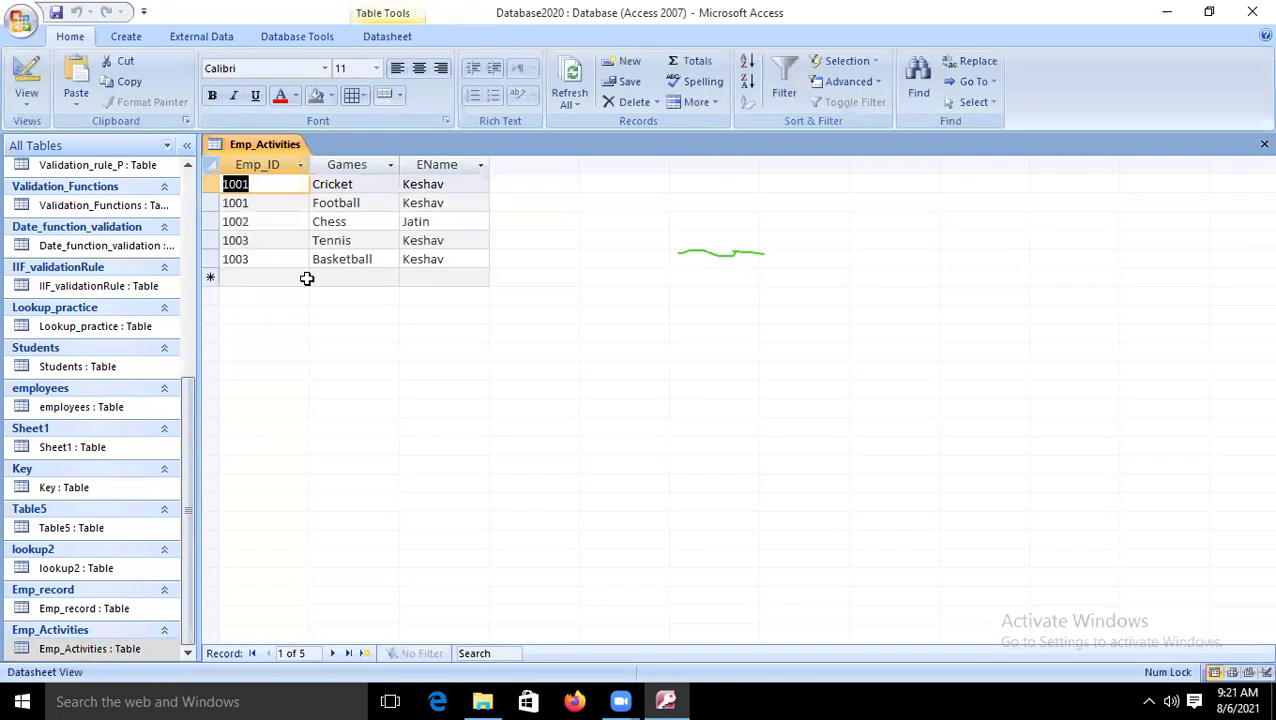
pyautogui.click(26, 75)
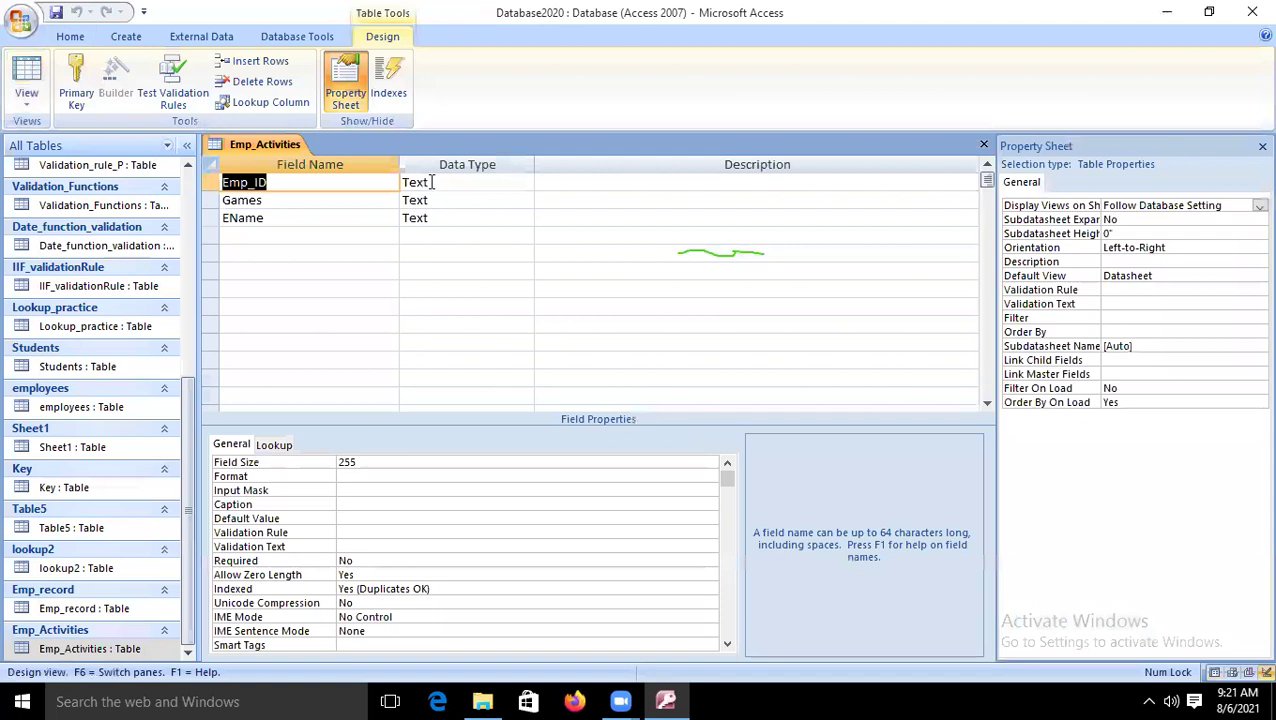
pyautogui.click(505, 183)
pyautogui.click(525, 182)
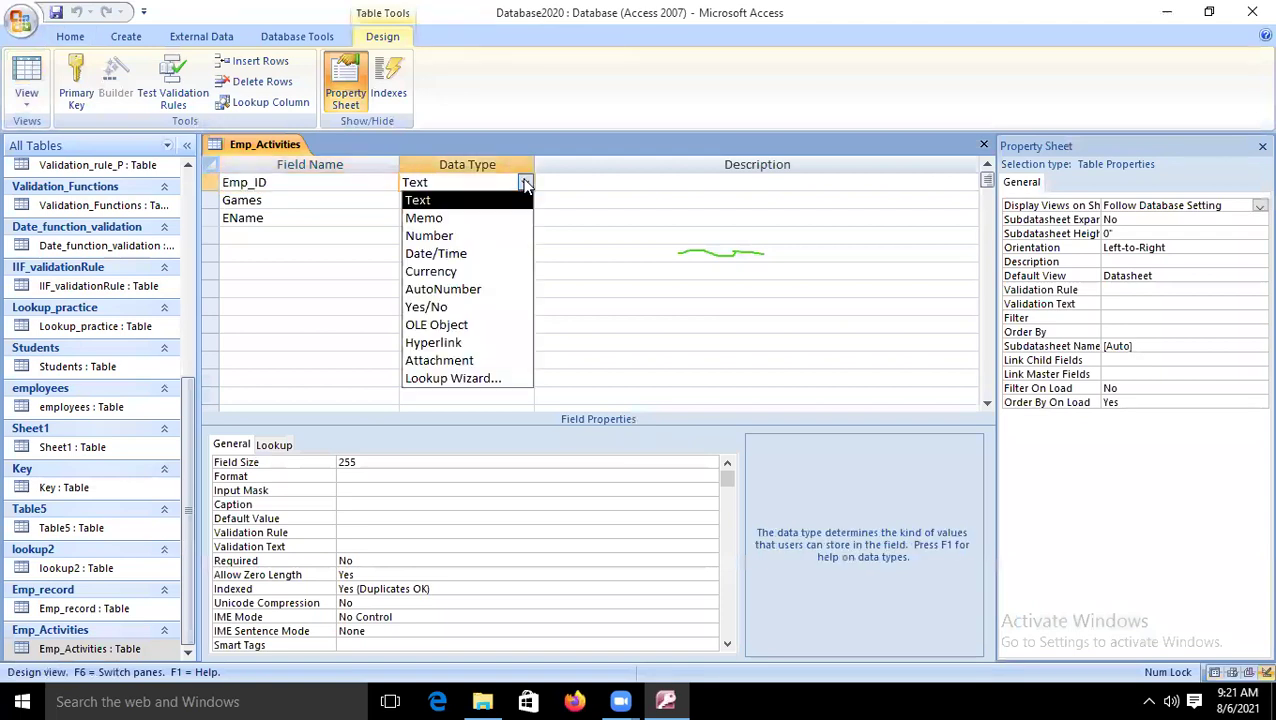
pyautogui.click(490, 236)
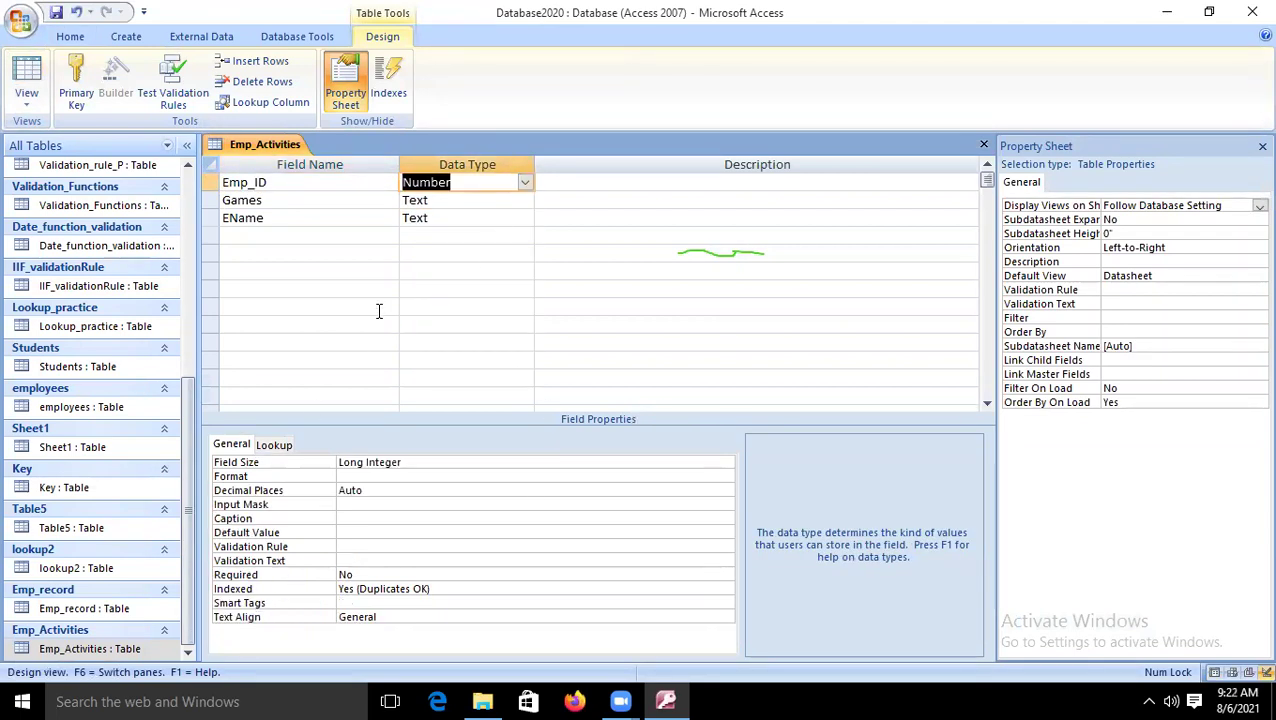
pyautogui.hotkey('ctrl', 's')
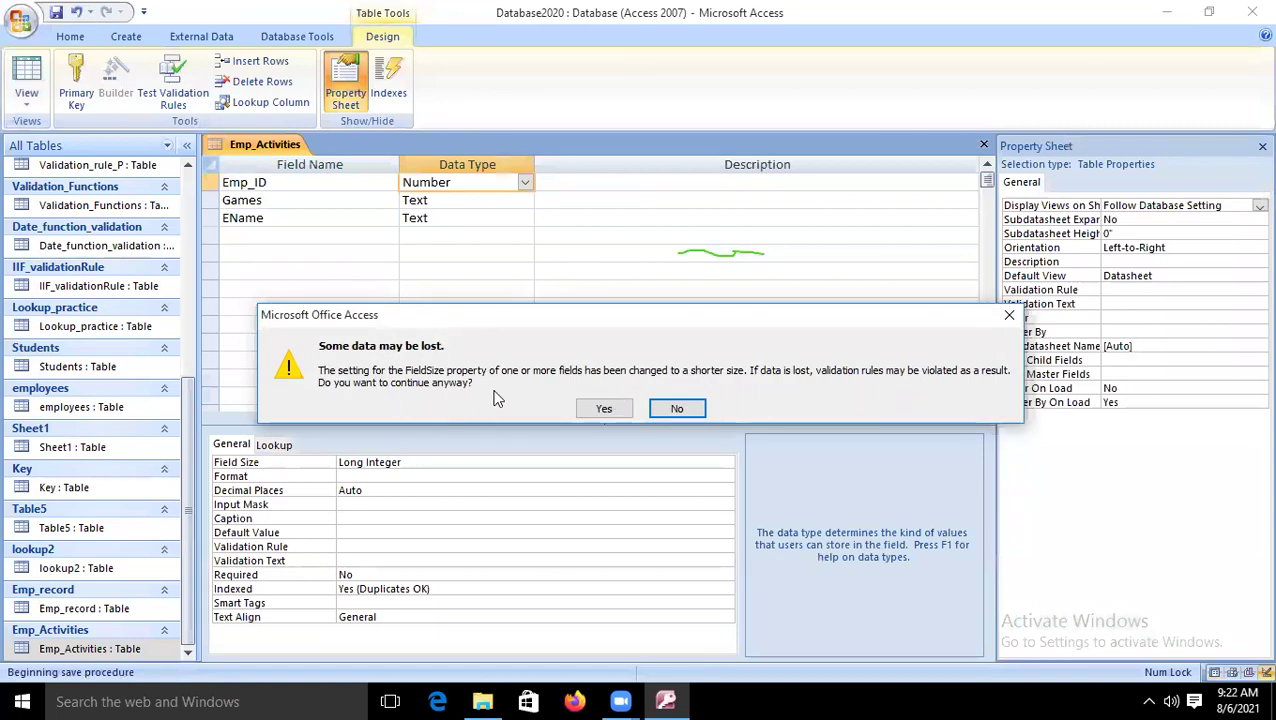
pyautogui.click(612, 411)
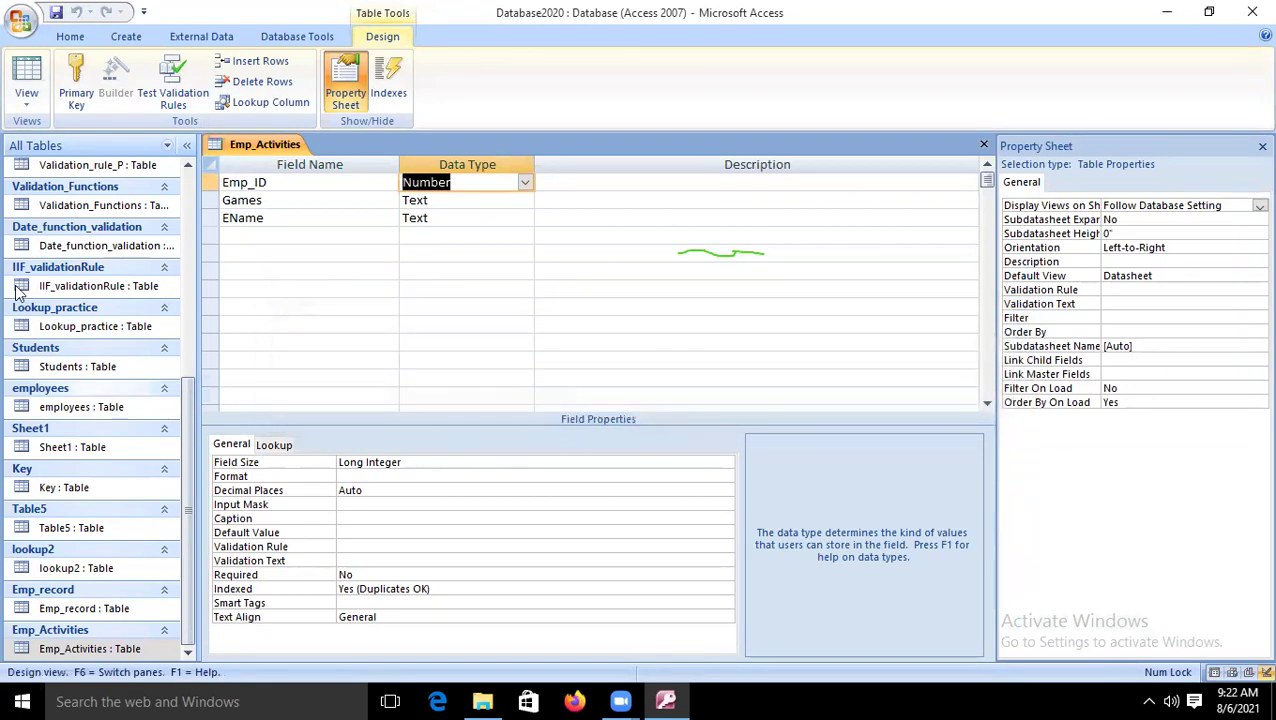
# Review the Emp_Activities records in Datasheet View and the field types in Design View, and close the table.
pyautogui.click(26, 80)
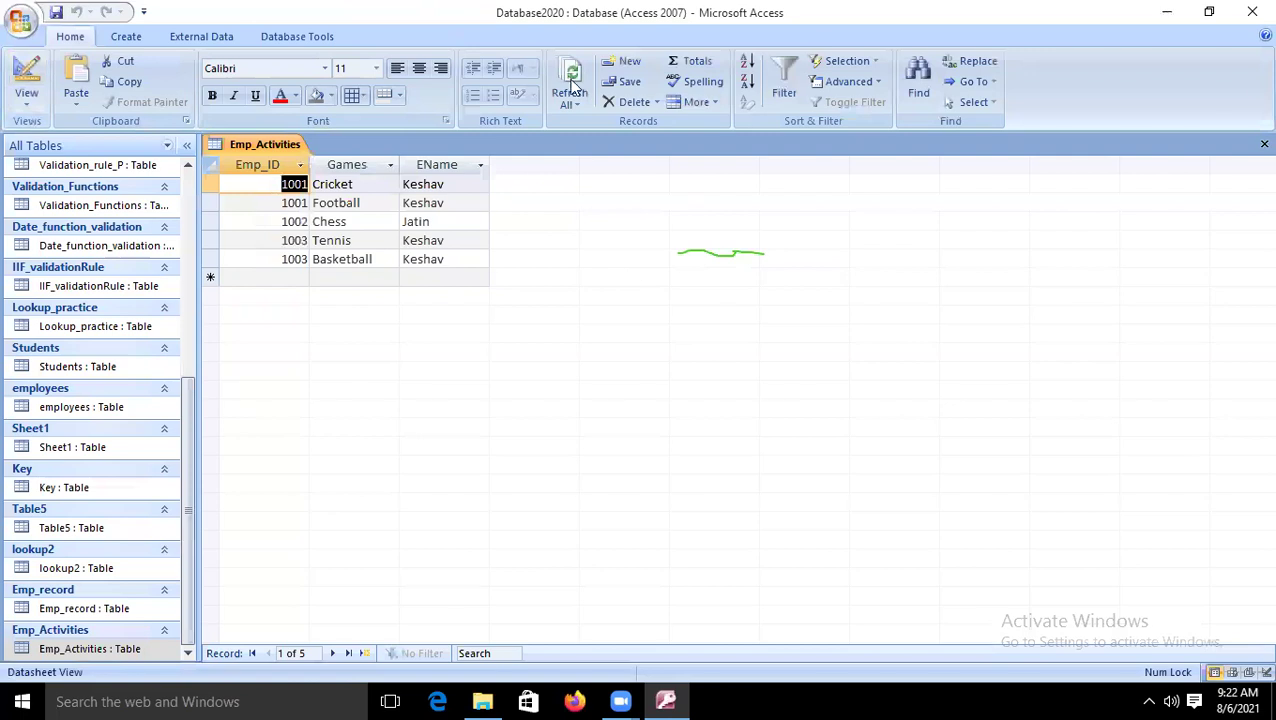
pyautogui.click(26, 80)
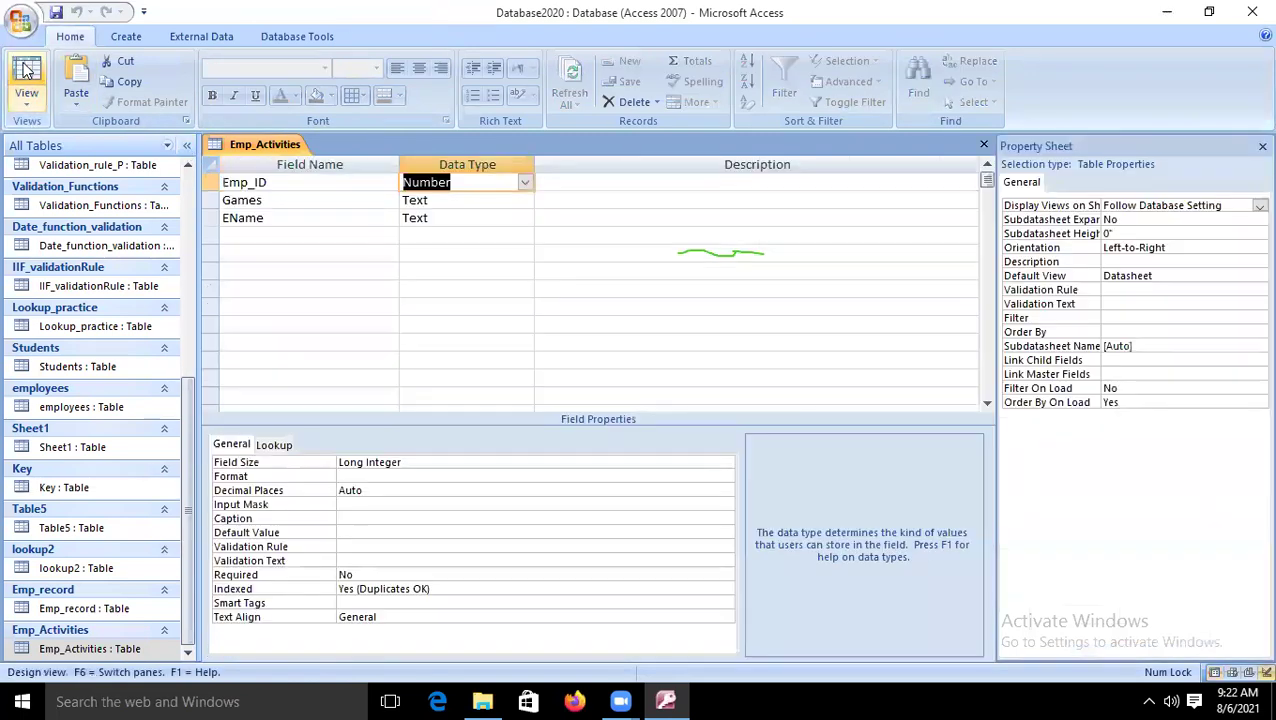
pyautogui.click(457, 306)
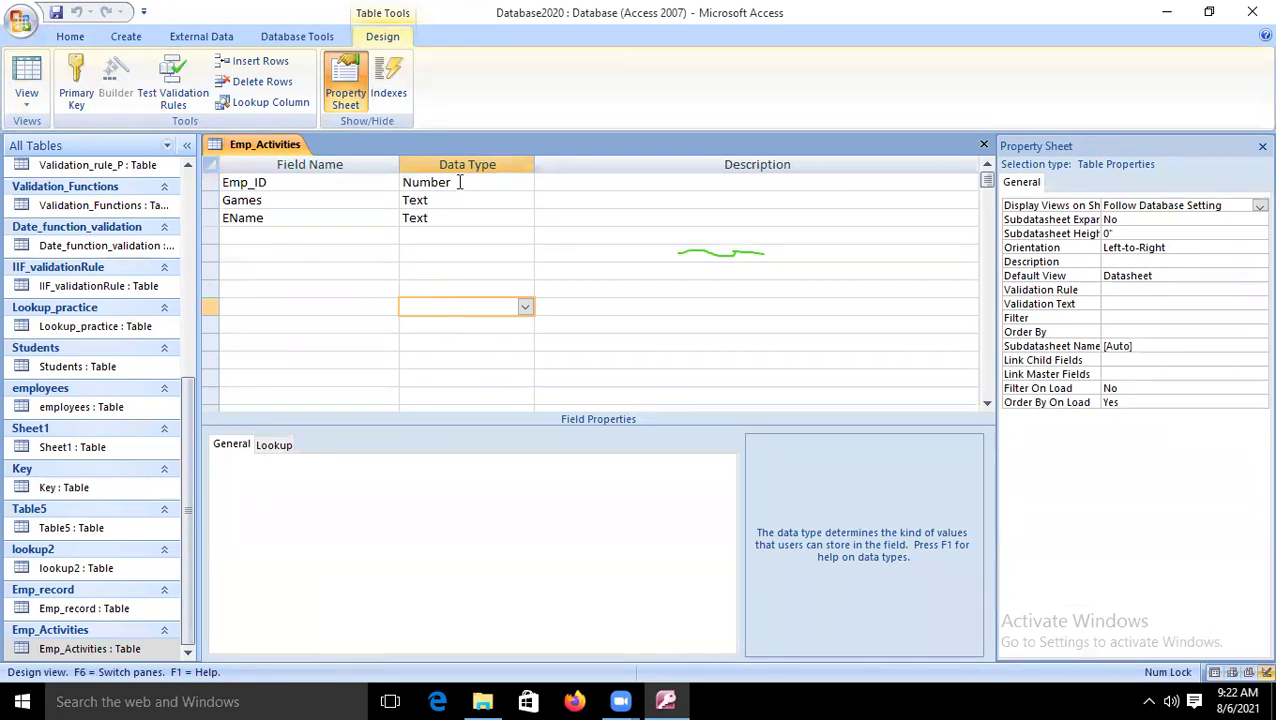
pyautogui.click(508, 254)
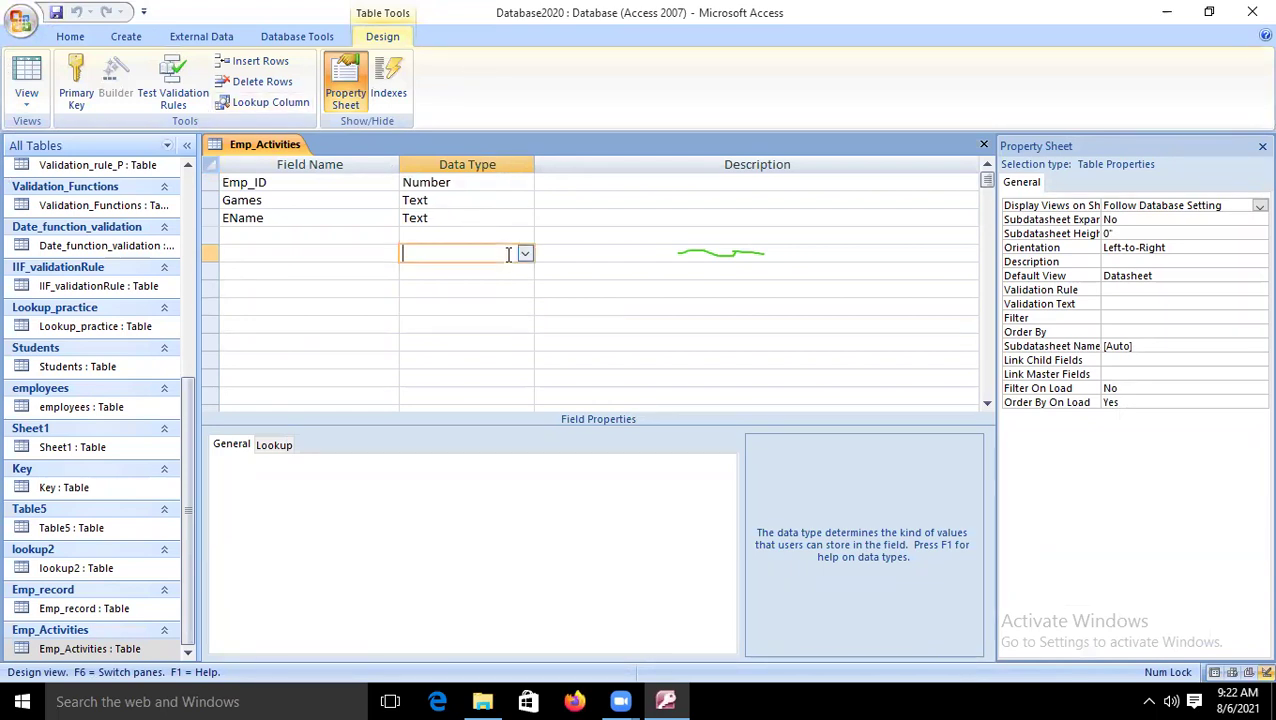
pyautogui.rightClick(287, 146)
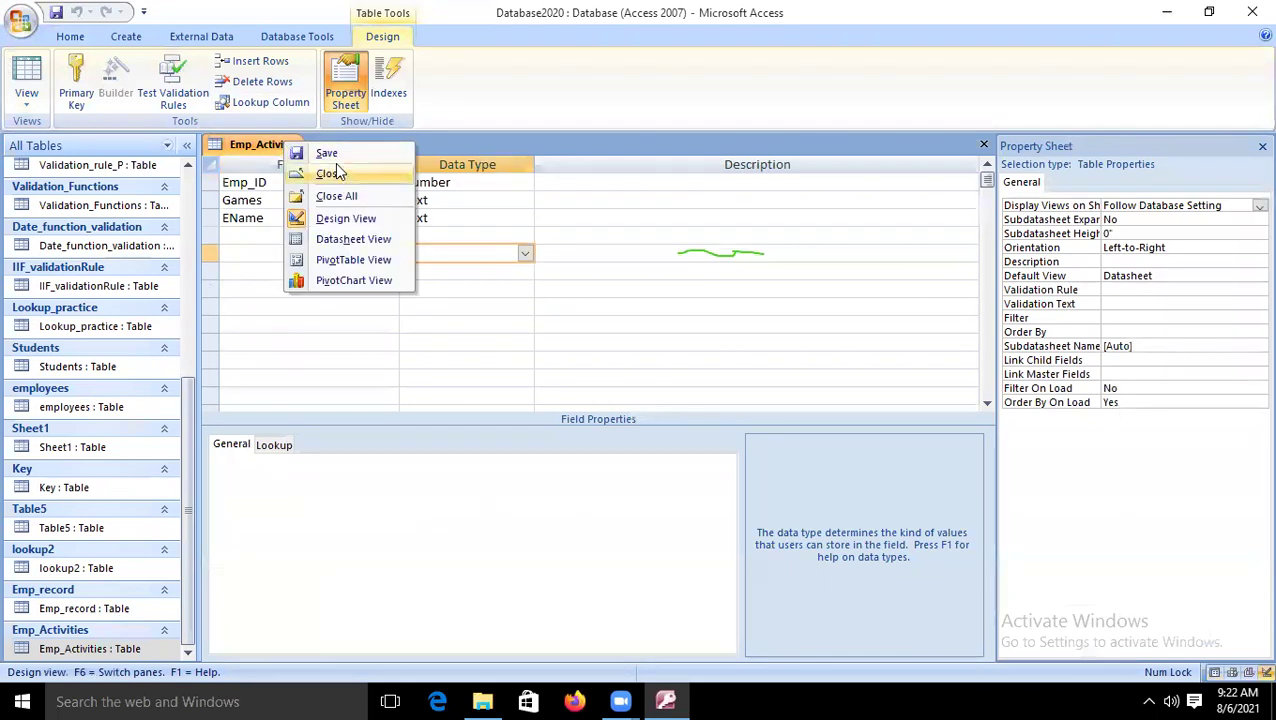
pyautogui.click(338, 174)
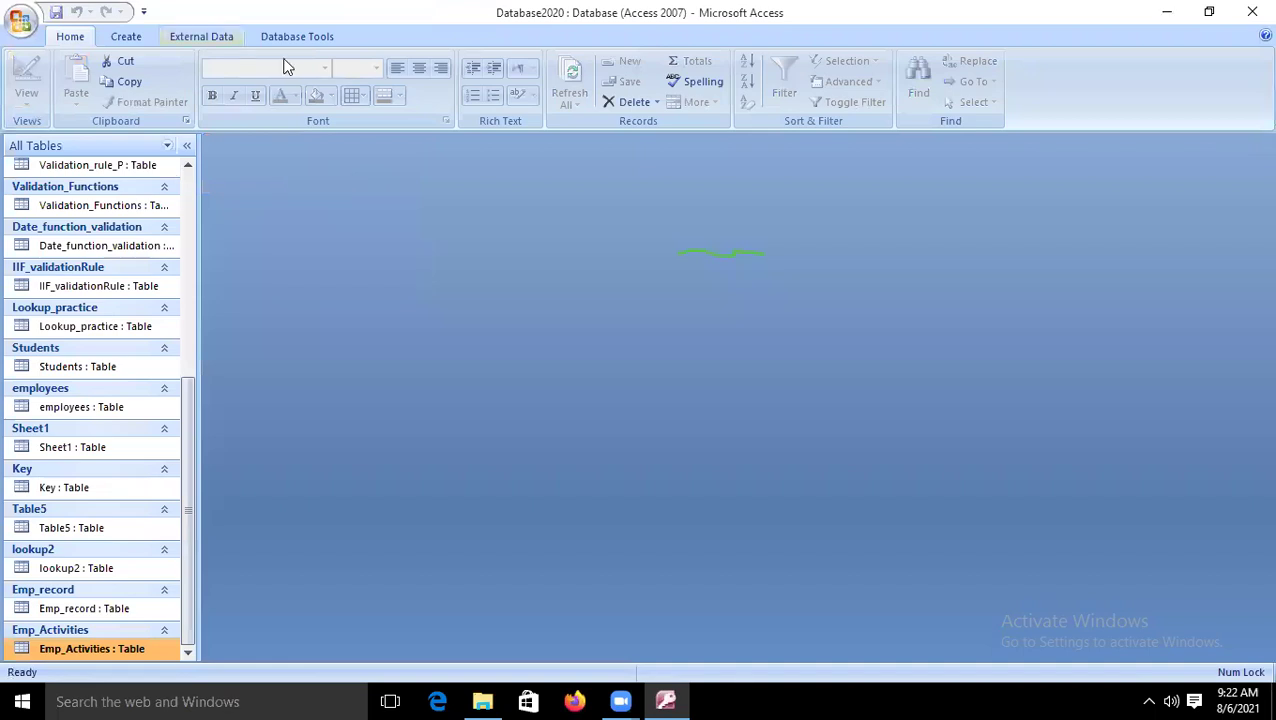
# Start a relationship from Emp_ID in Emp_record to Emp_ID in Emp_Activities in the relationship layout.
pyautogui.scroll(-3, 275, 92)
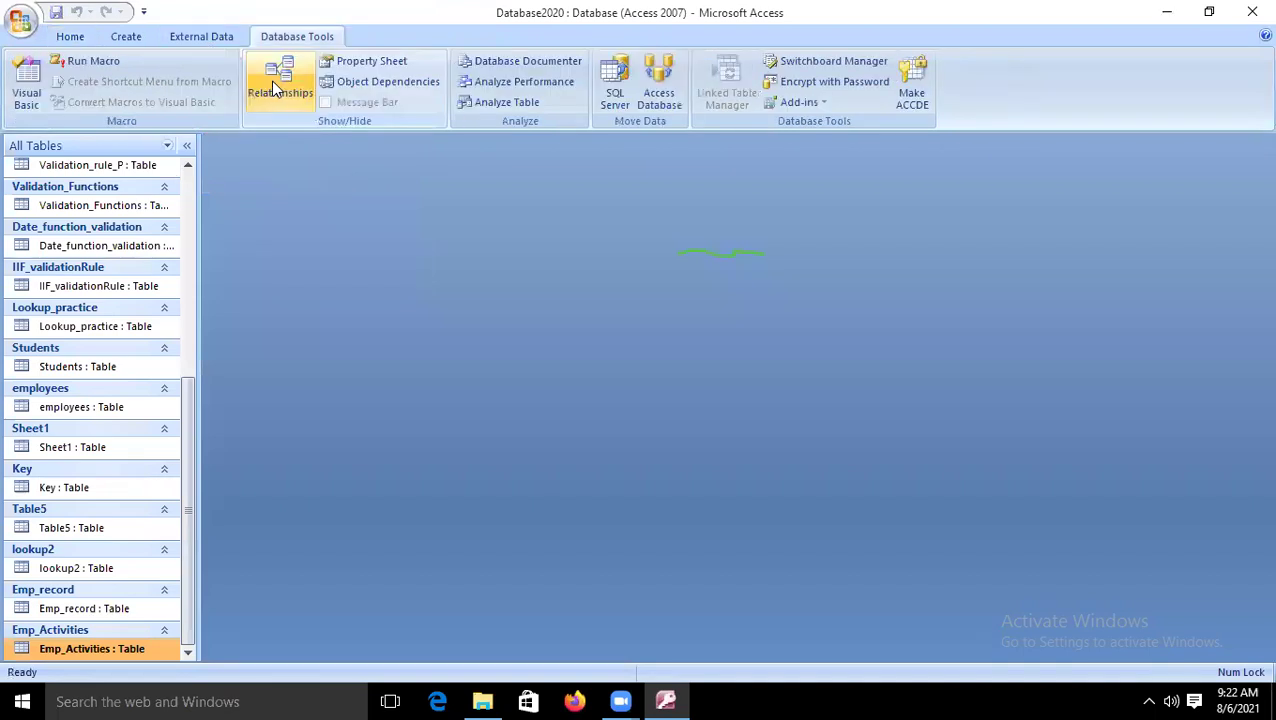
pyautogui.click(276, 92)
pyautogui.click(328, 205)
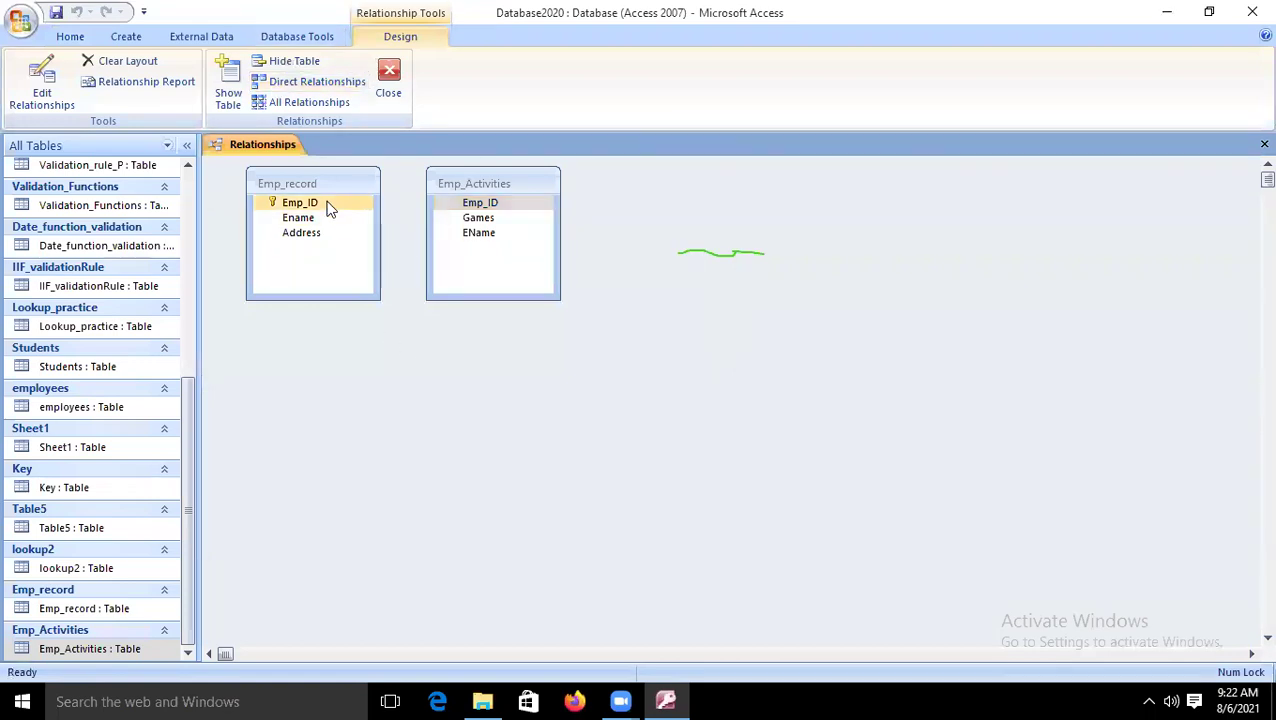
pyautogui.moveTo(330, 207); pyautogui.dragTo(505, 214)
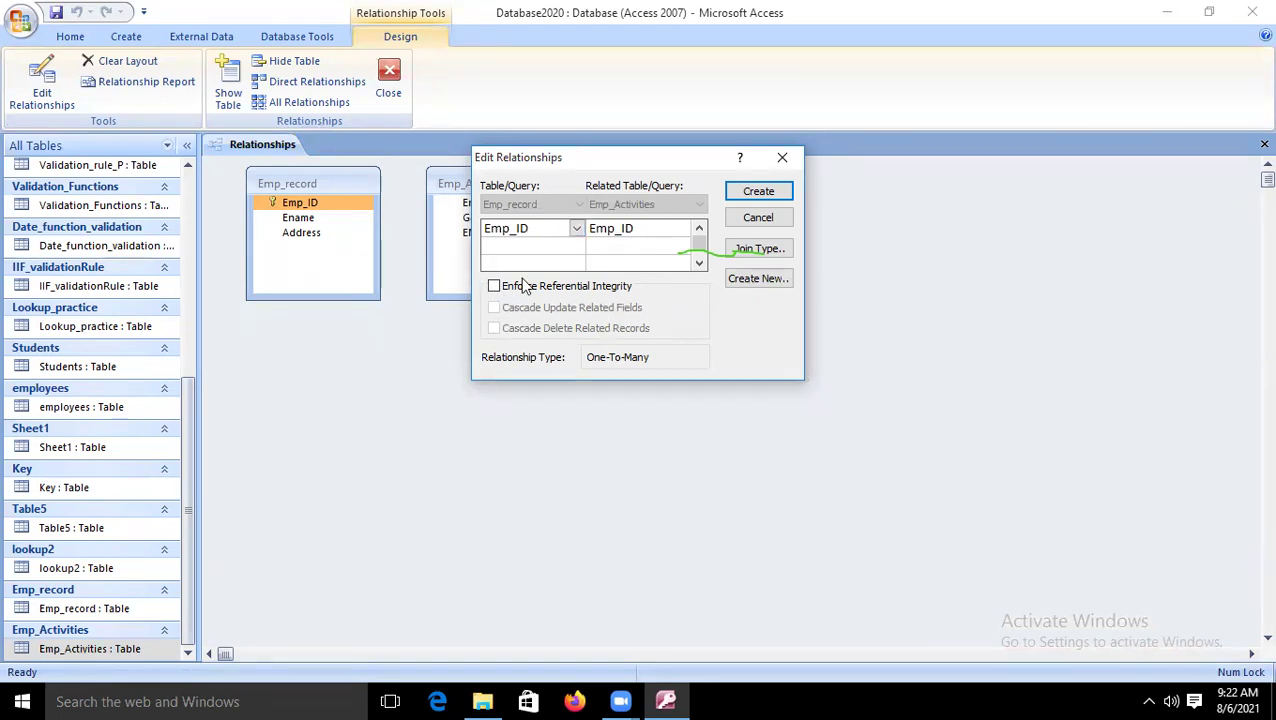
# Try to create the Emp_ID relationship with referential integrity enforced and cascading updates of related fields.
pyautogui.click(493, 287)
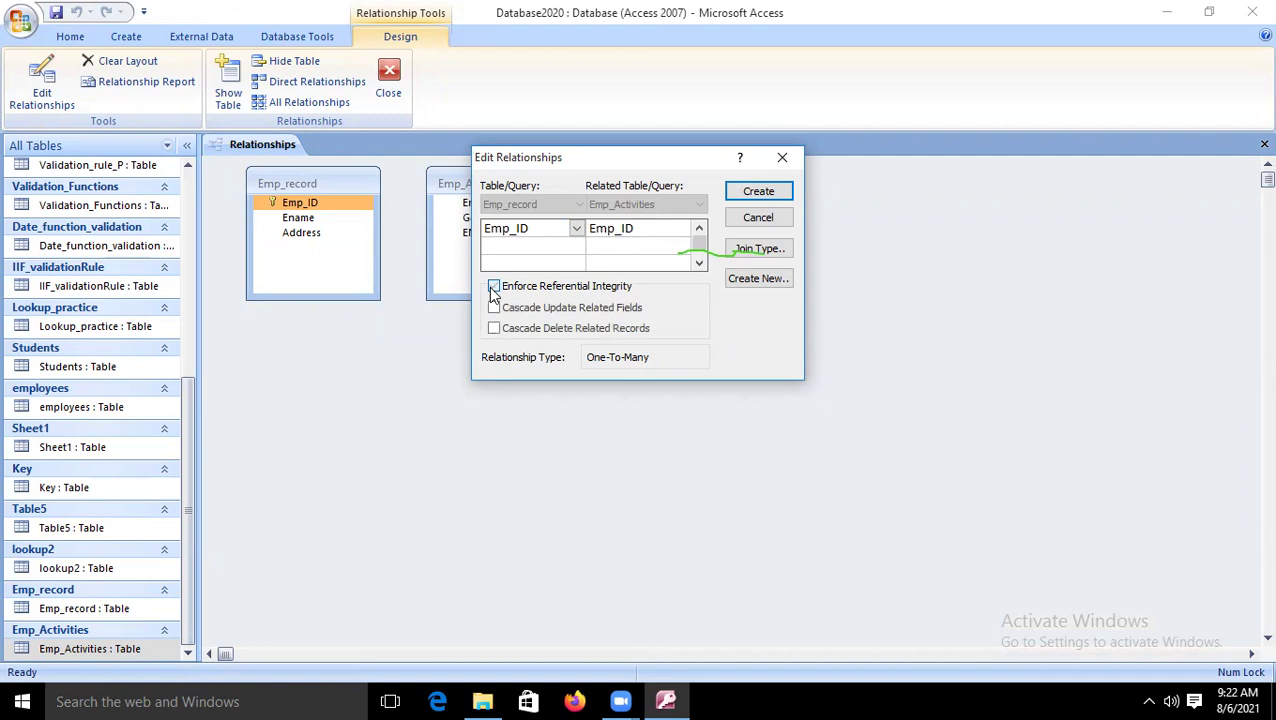
pyautogui.click(494, 308)
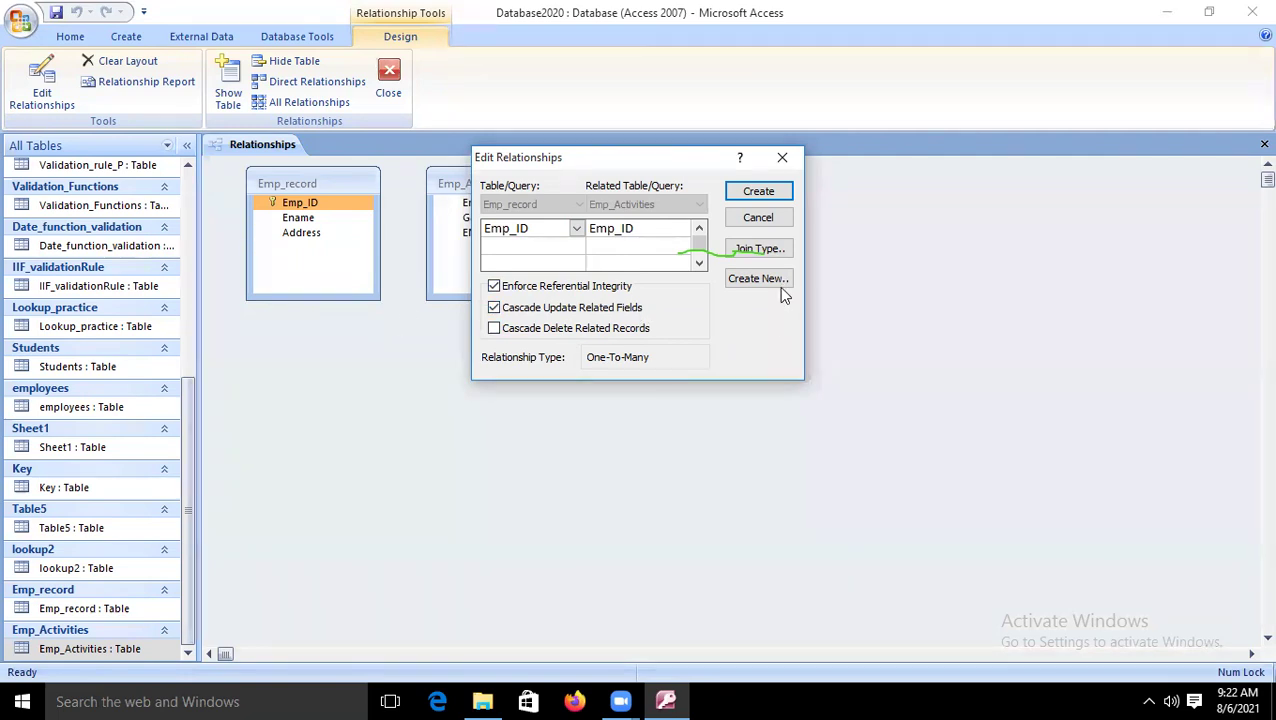
pyautogui.click(758, 190)
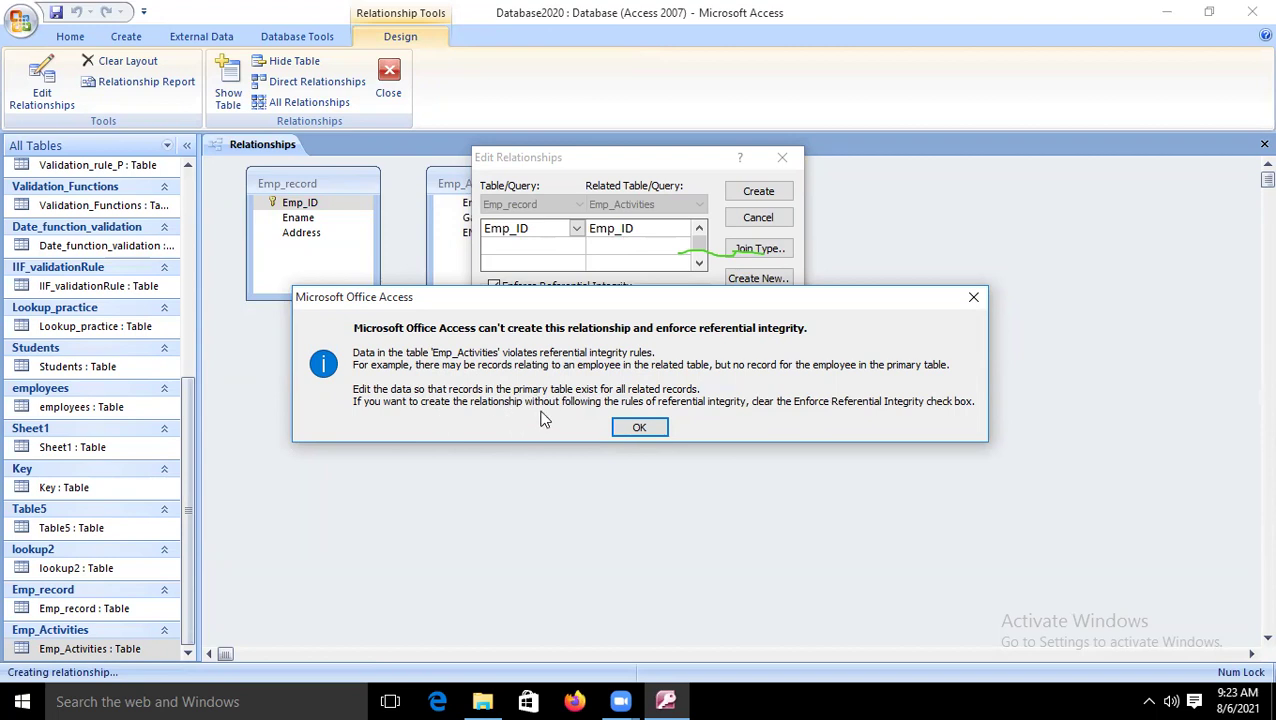
pyautogui.click(639, 427)
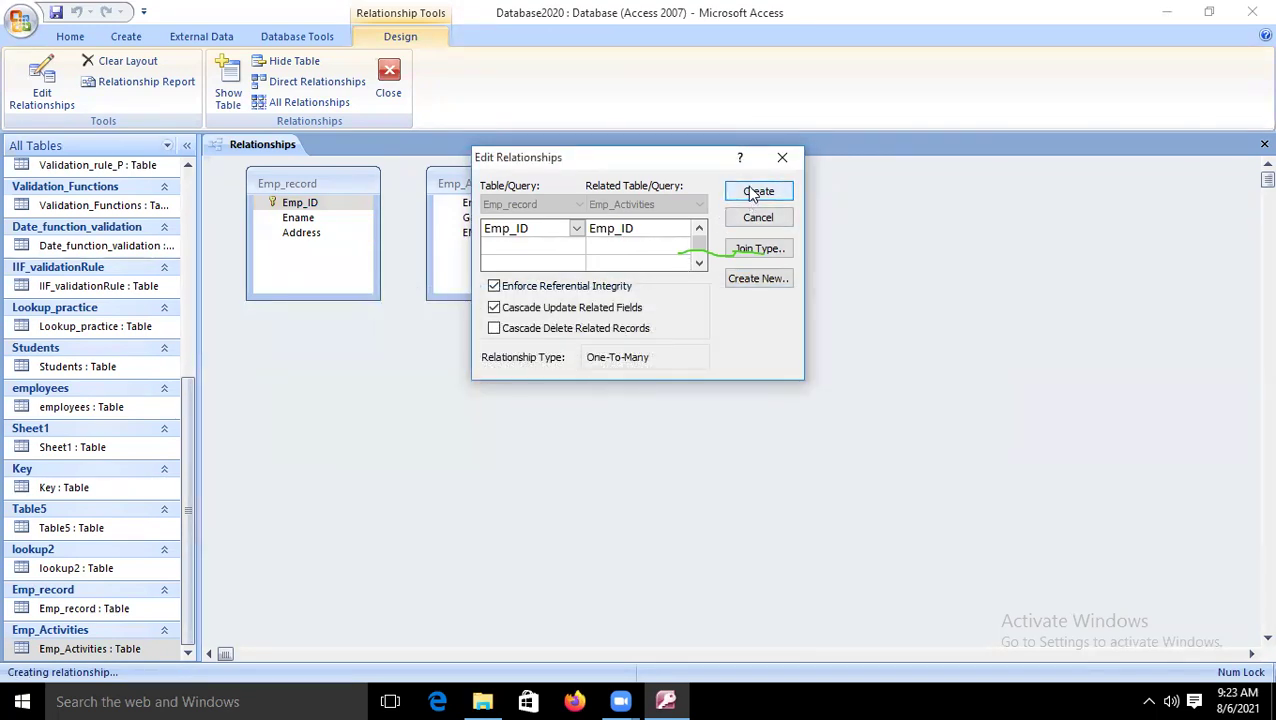
pyautogui.click(757, 191)
pyautogui.click(590, 155)
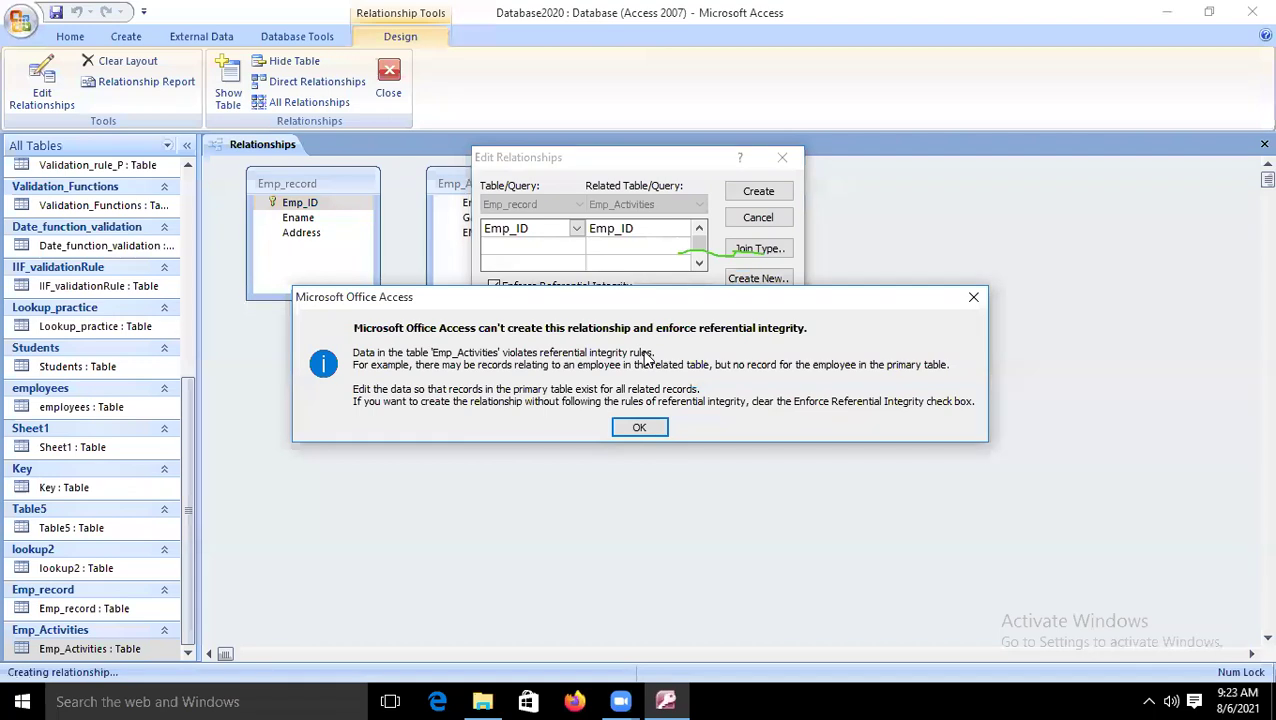
pyautogui.click(655, 428)
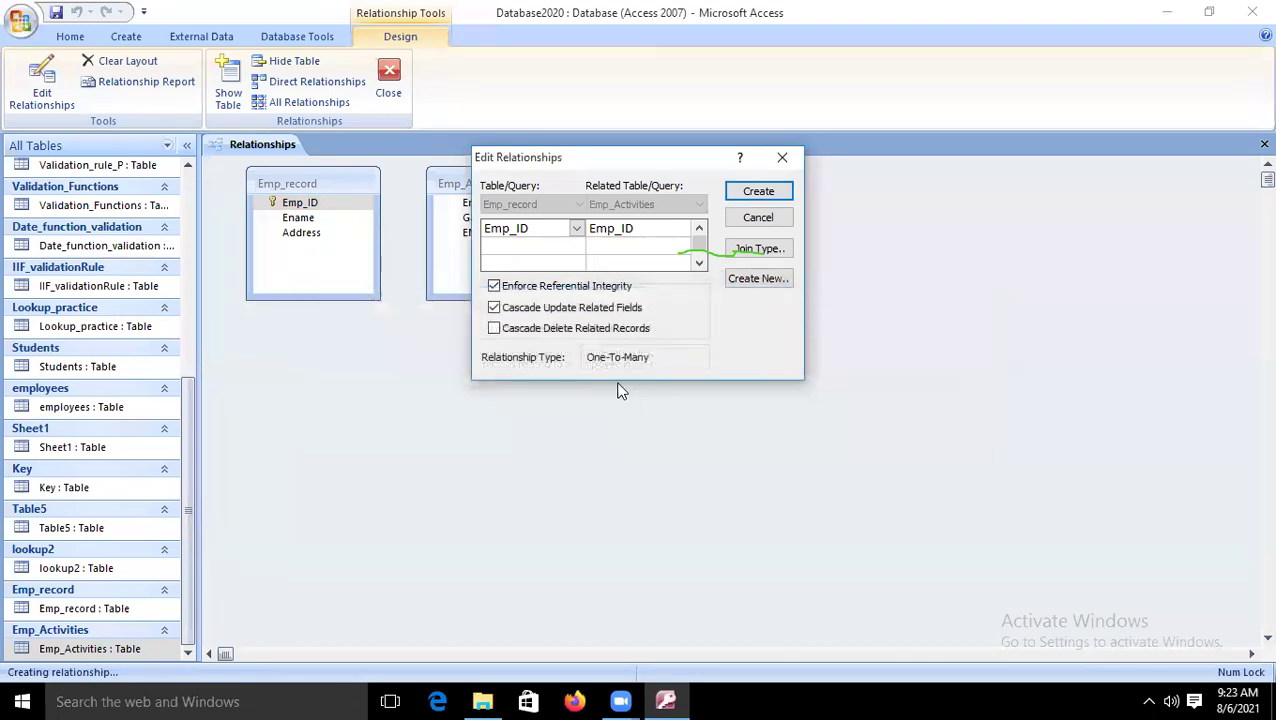
# Create the Emp_ID relationship between Emp_record and Emp_Activities without enforcing referential integrity.
pyautogui.click(495, 287)
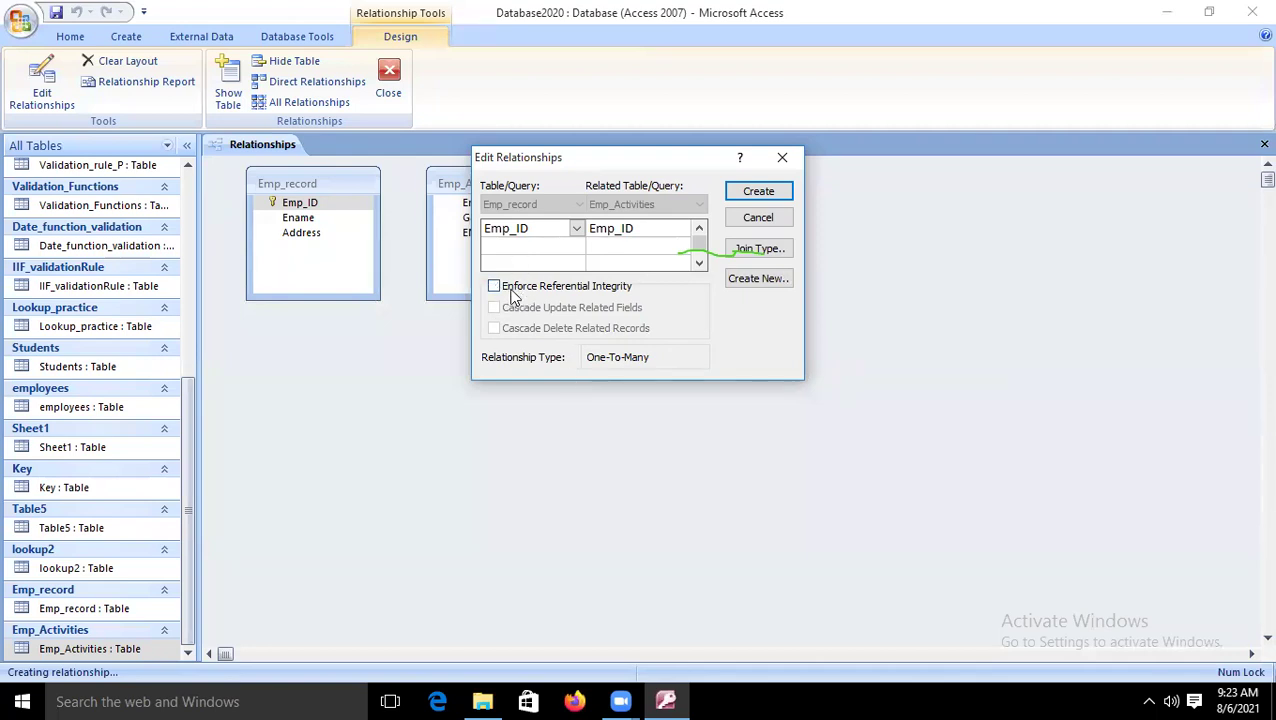
pyautogui.click(762, 193)
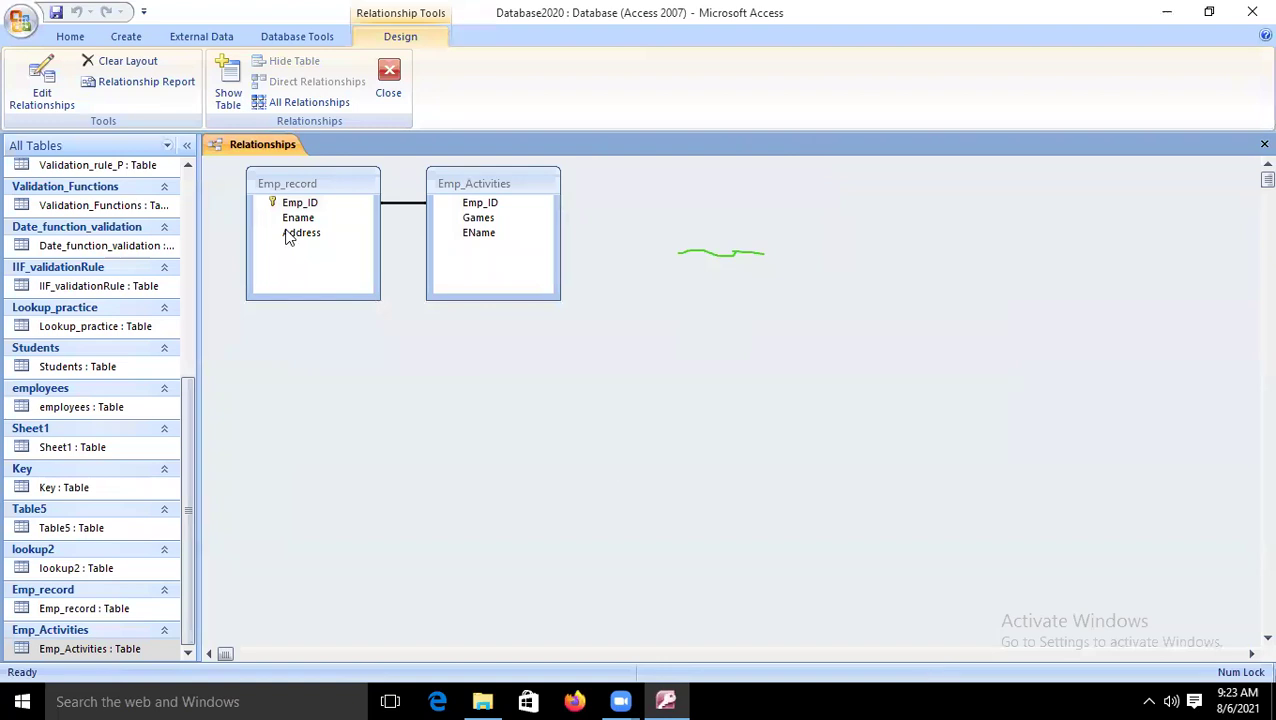
# Try to add enforced referential integrity and cascading field updates to the existing Emp_ID relationship, and cancel the edit.
pyautogui.click(44, 88)
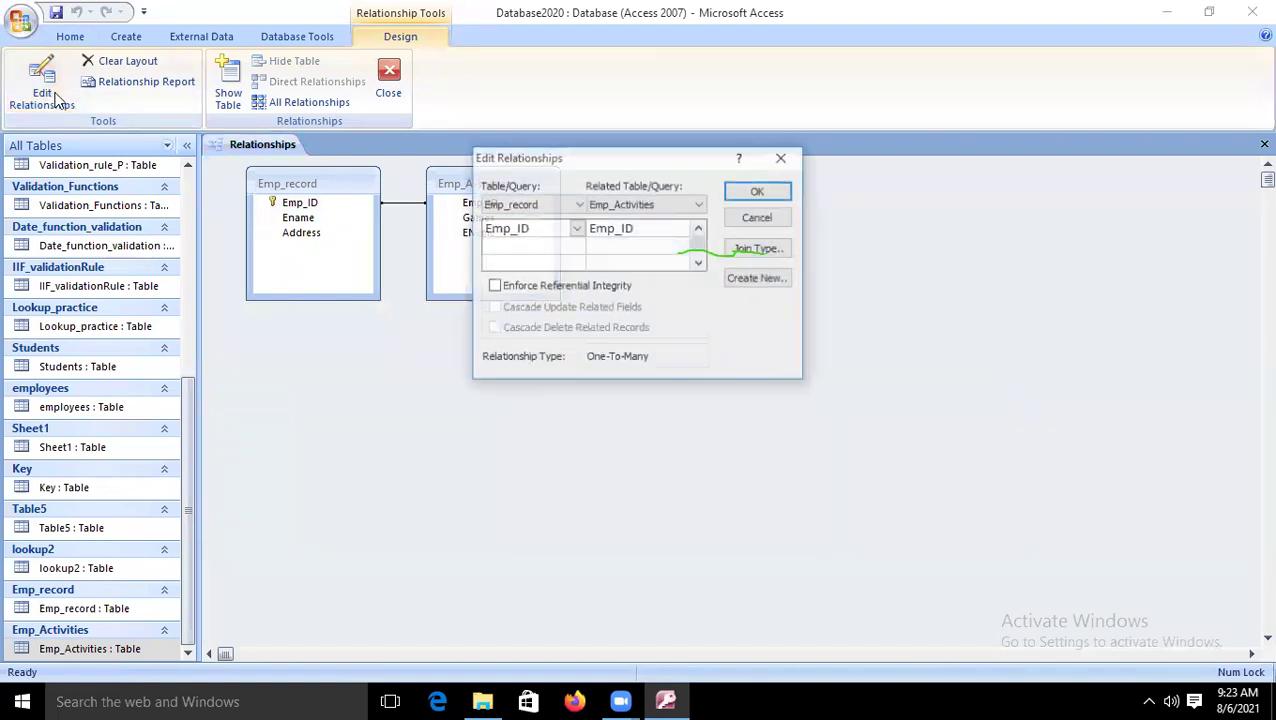
pyautogui.click(493, 286)
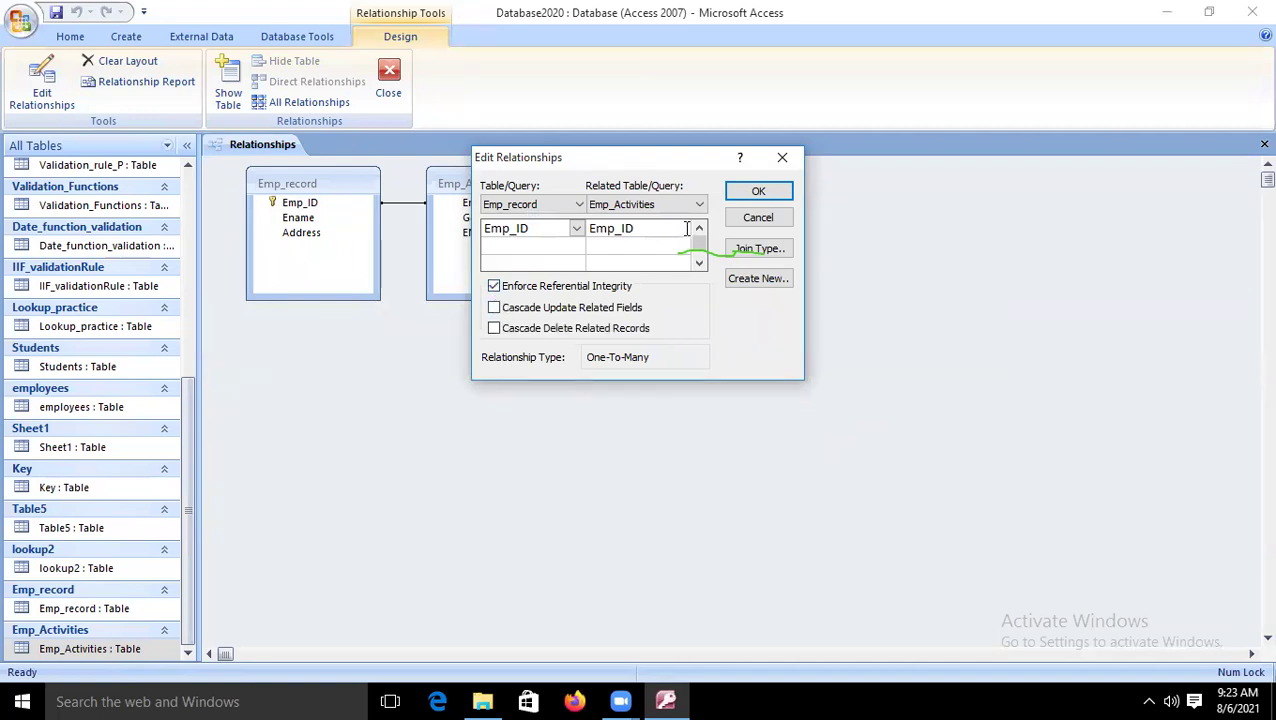
pyautogui.click(493, 307)
pyautogui.click(752, 193)
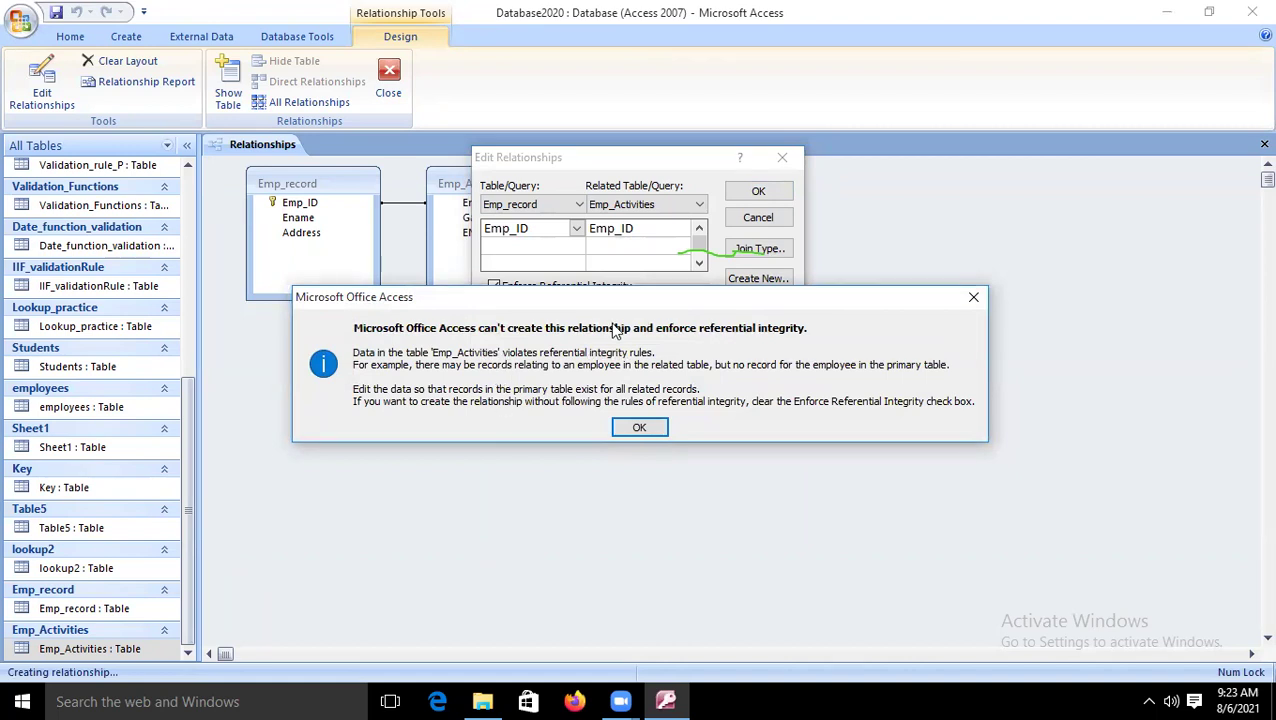
pyautogui.click(639, 428)
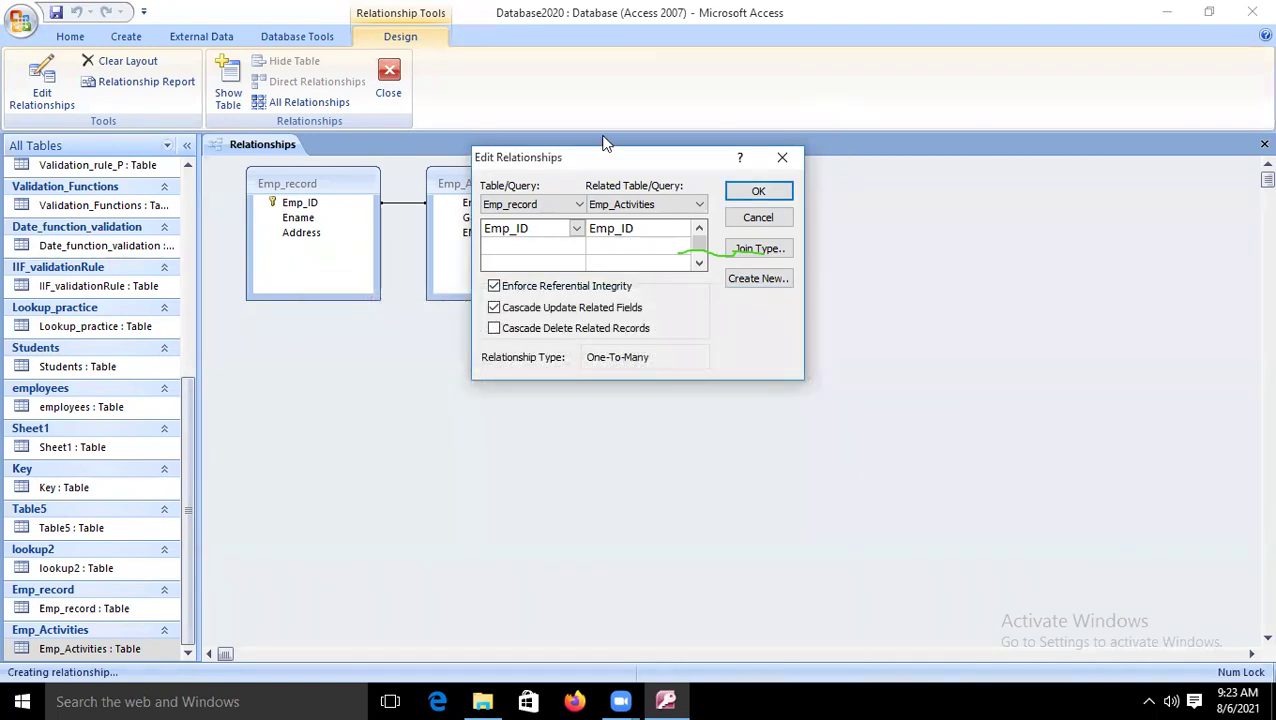
pyautogui.click(756, 192)
pyautogui.click(971, 299)
pyautogui.click(494, 307)
pyautogui.click(494, 287)
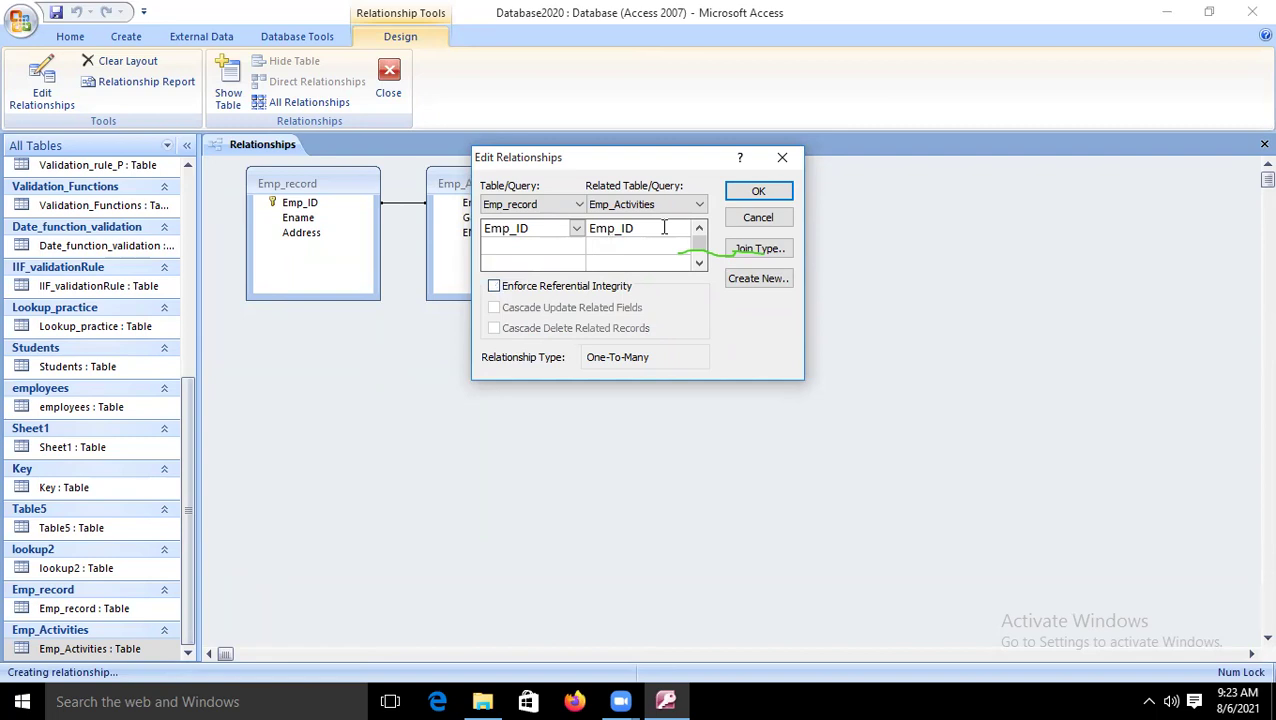
pyautogui.click(757, 217)
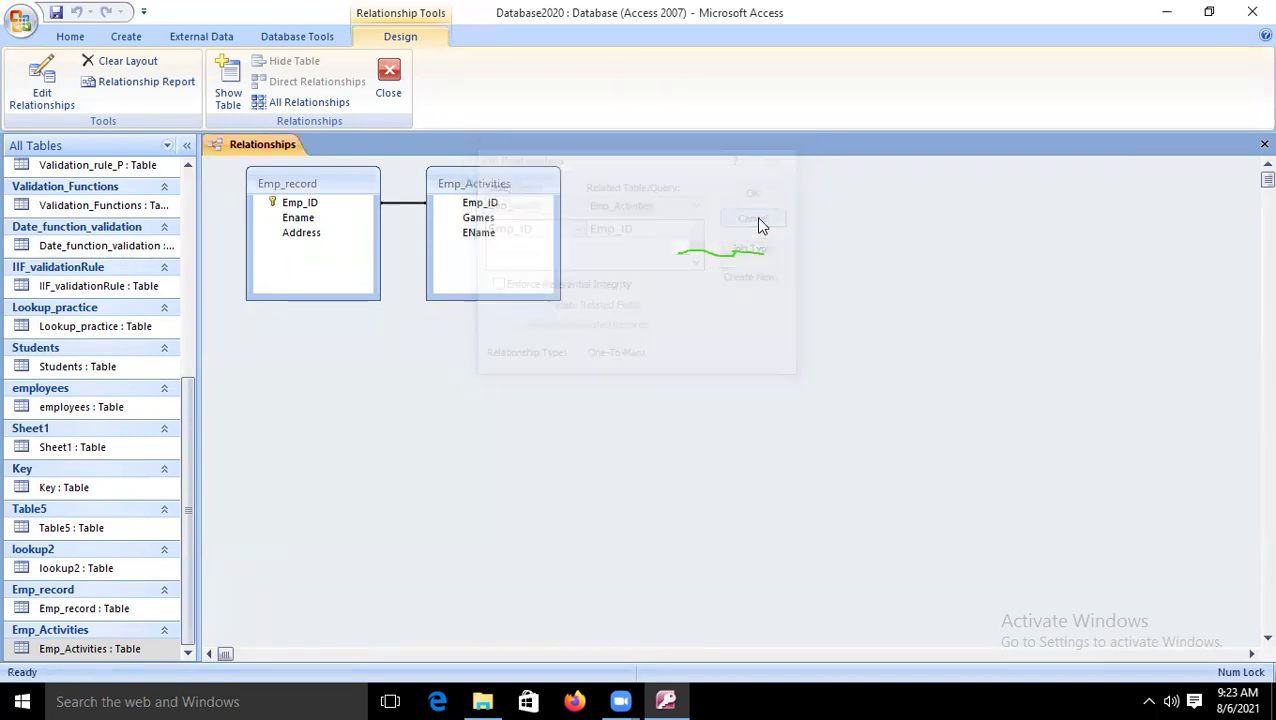
# Add a record to the Emp_Activities table with Emp_ID 1004 and the game Cricket.
pyautogui.doubleClick(86, 650)
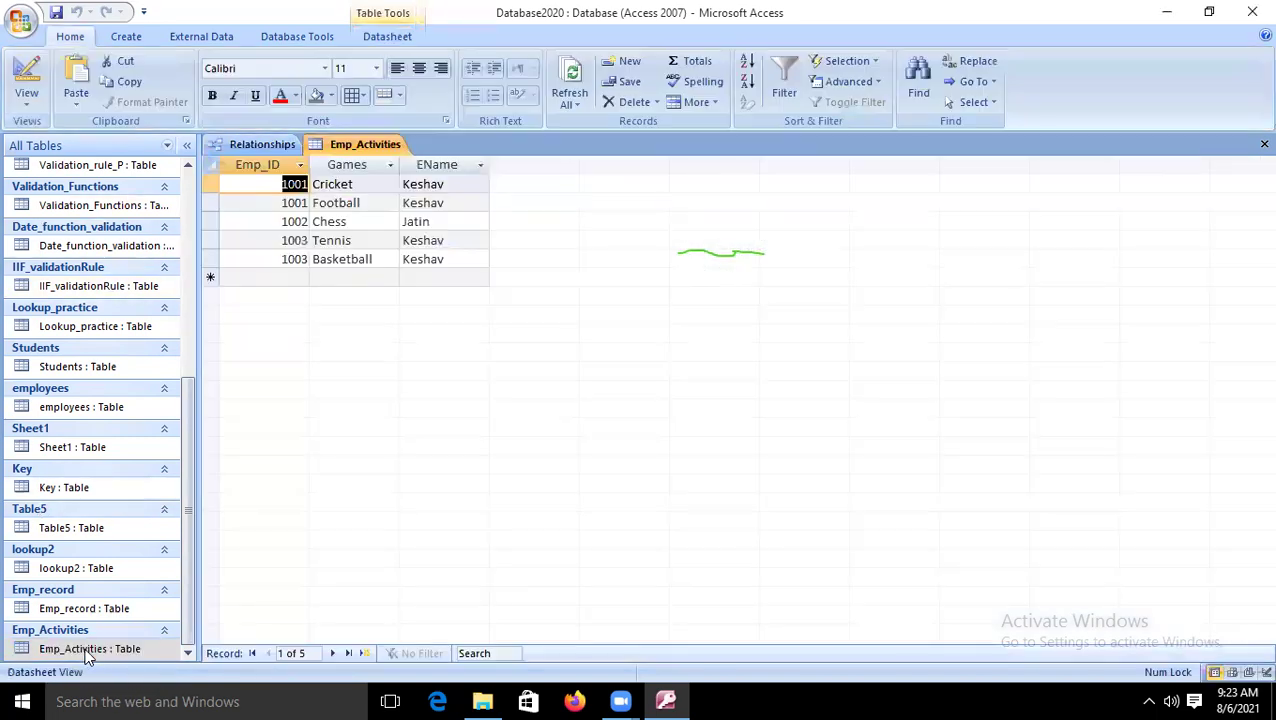
pyautogui.click(285, 278)
pyautogui.click(294, 259)
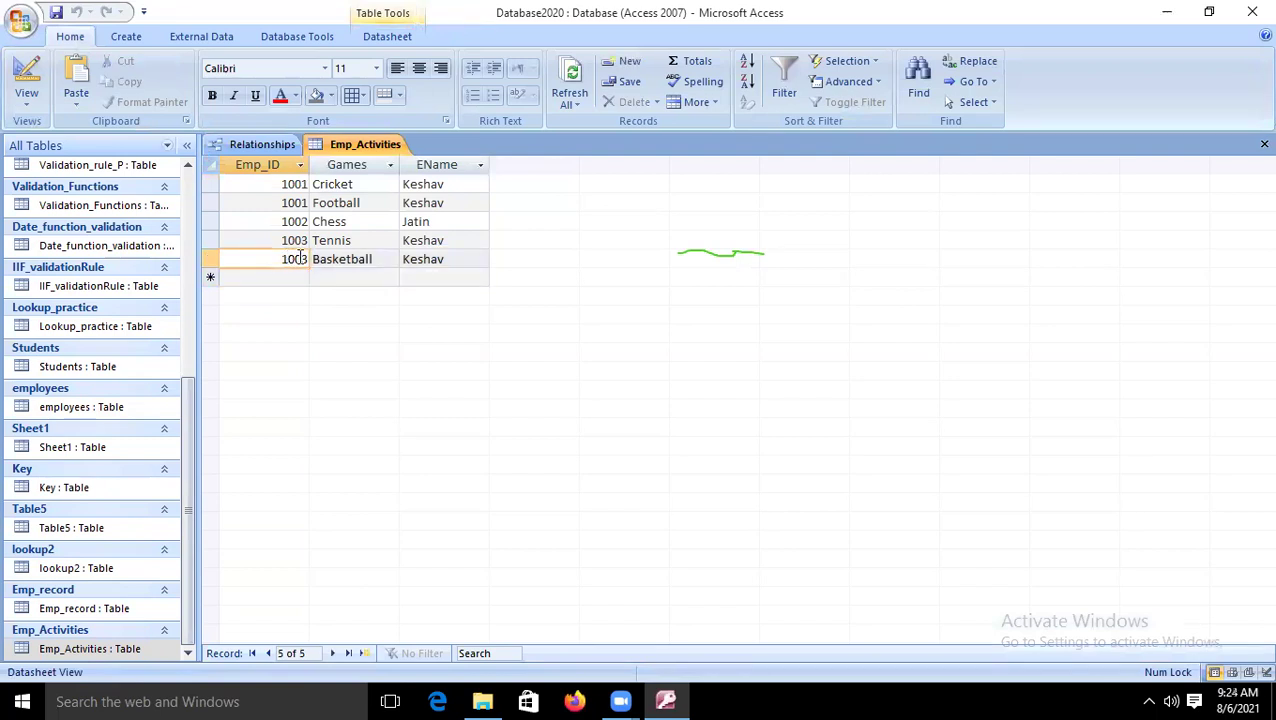
pyautogui.click(276, 278)
pyautogui.write('100')
pyautogui.write('5')
pyautogui.press('BackSpace')
pyautogui.write('4')
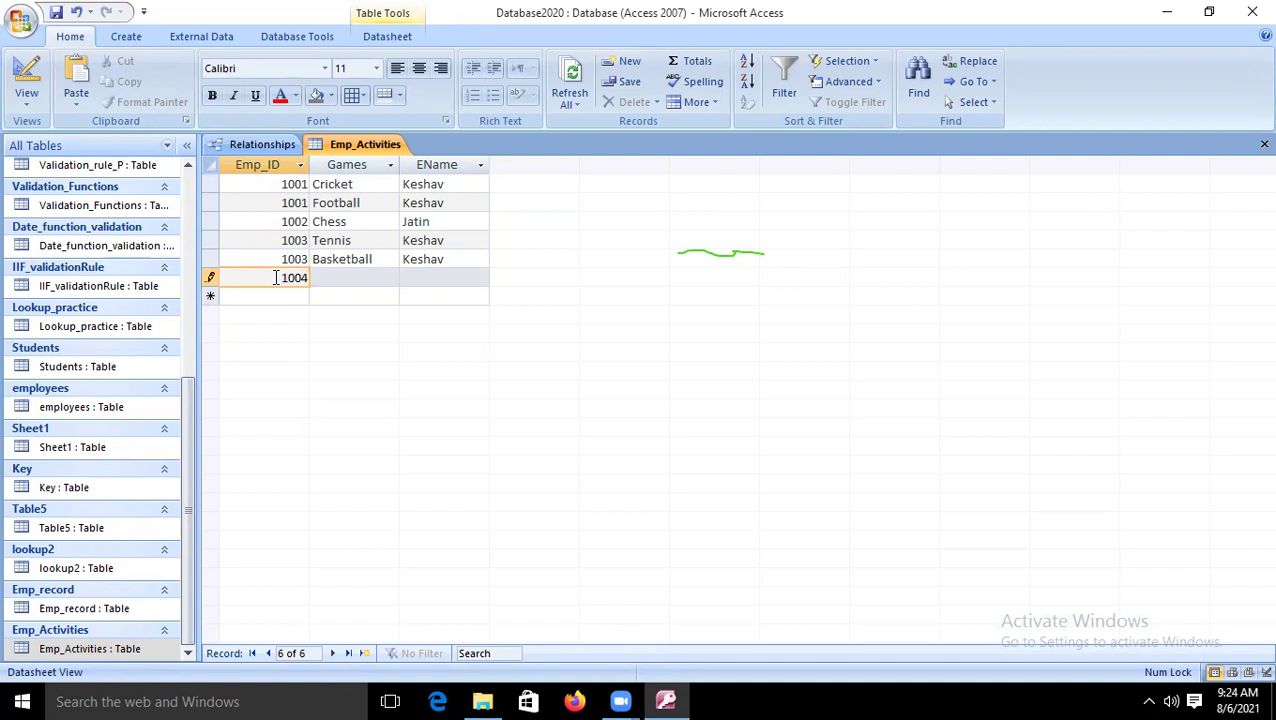
pyautogui.press('Tab')
pyautogui.write('C')
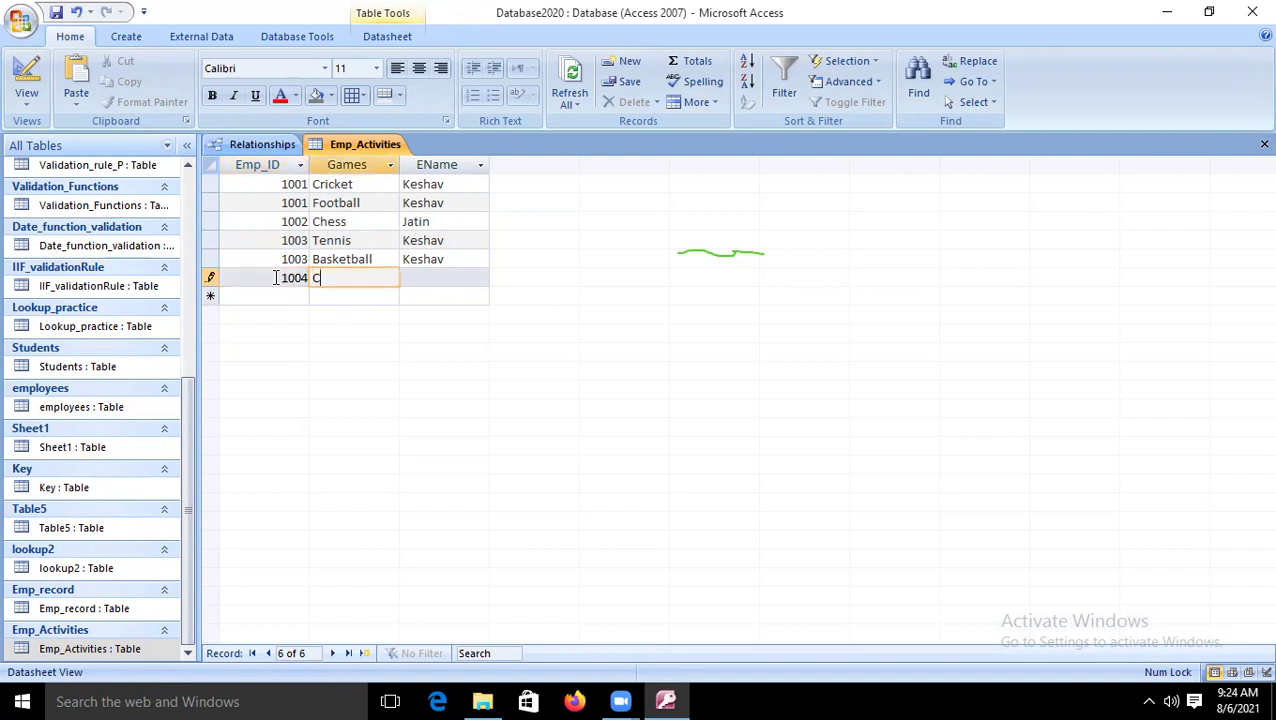
pyautogui.write('ricket')
pyautogui.press('Tab')
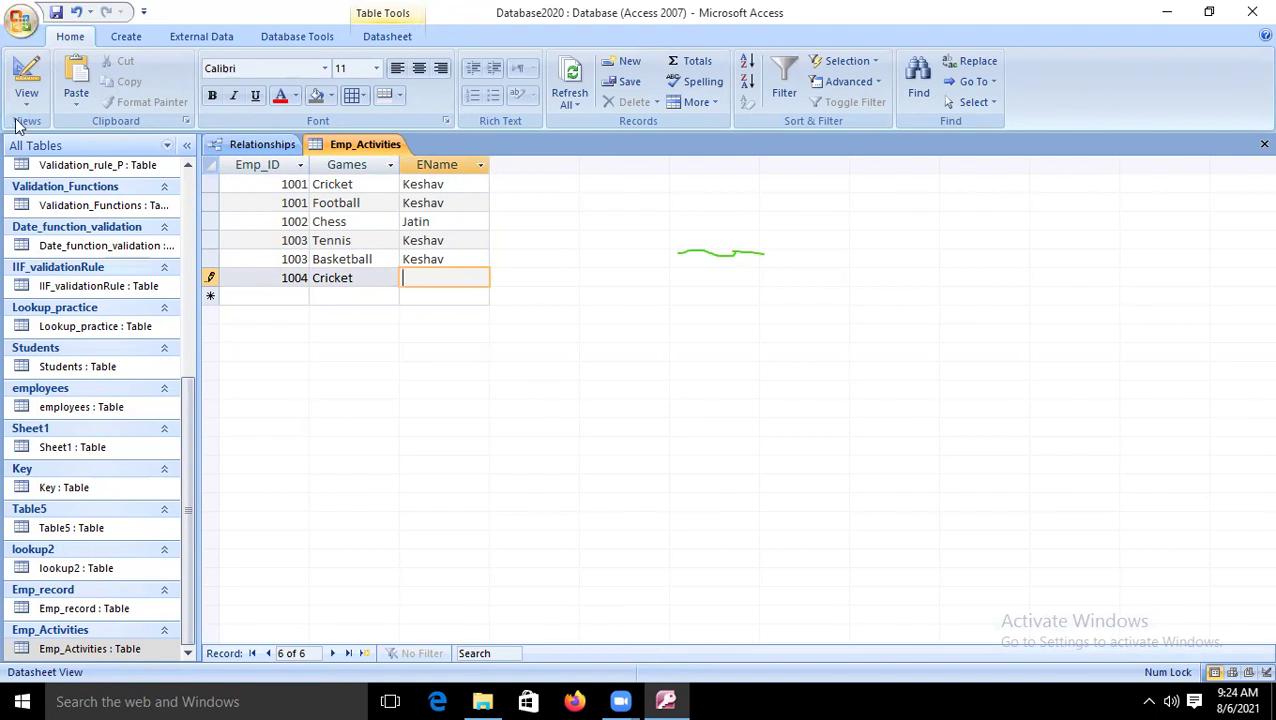
pyautogui.click(28, 70)
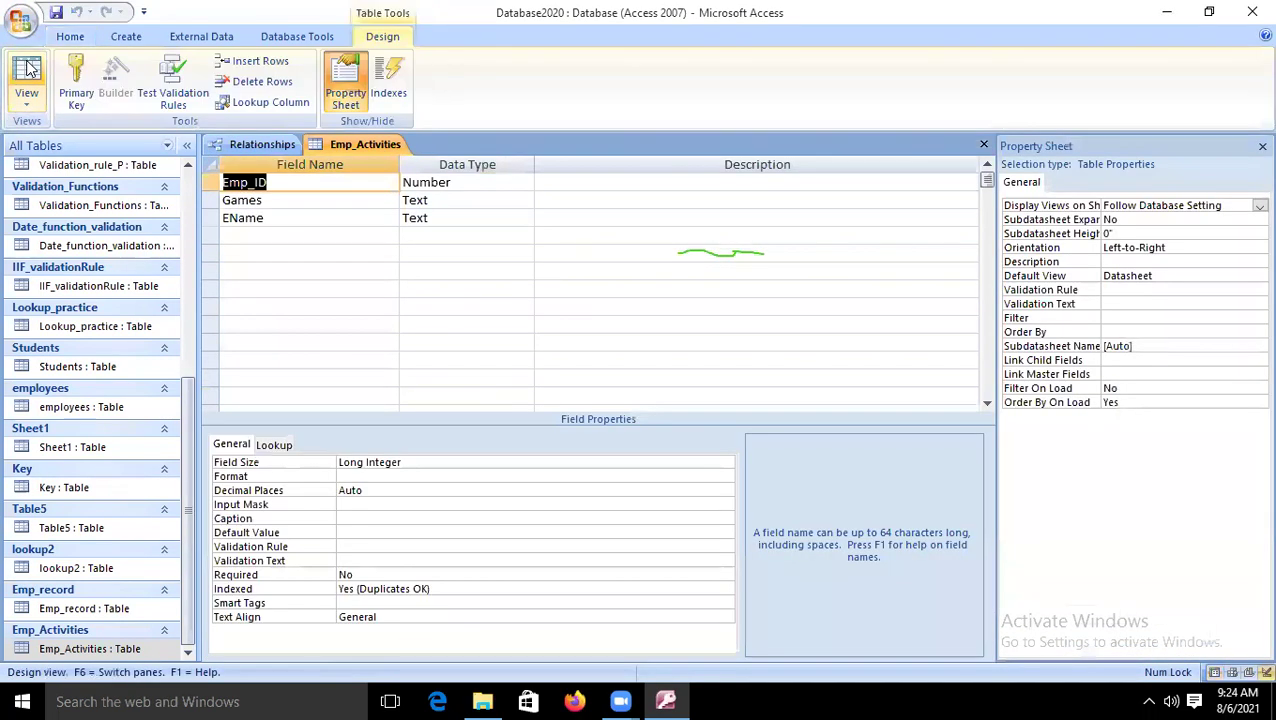
pyautogui.click(28, 70)
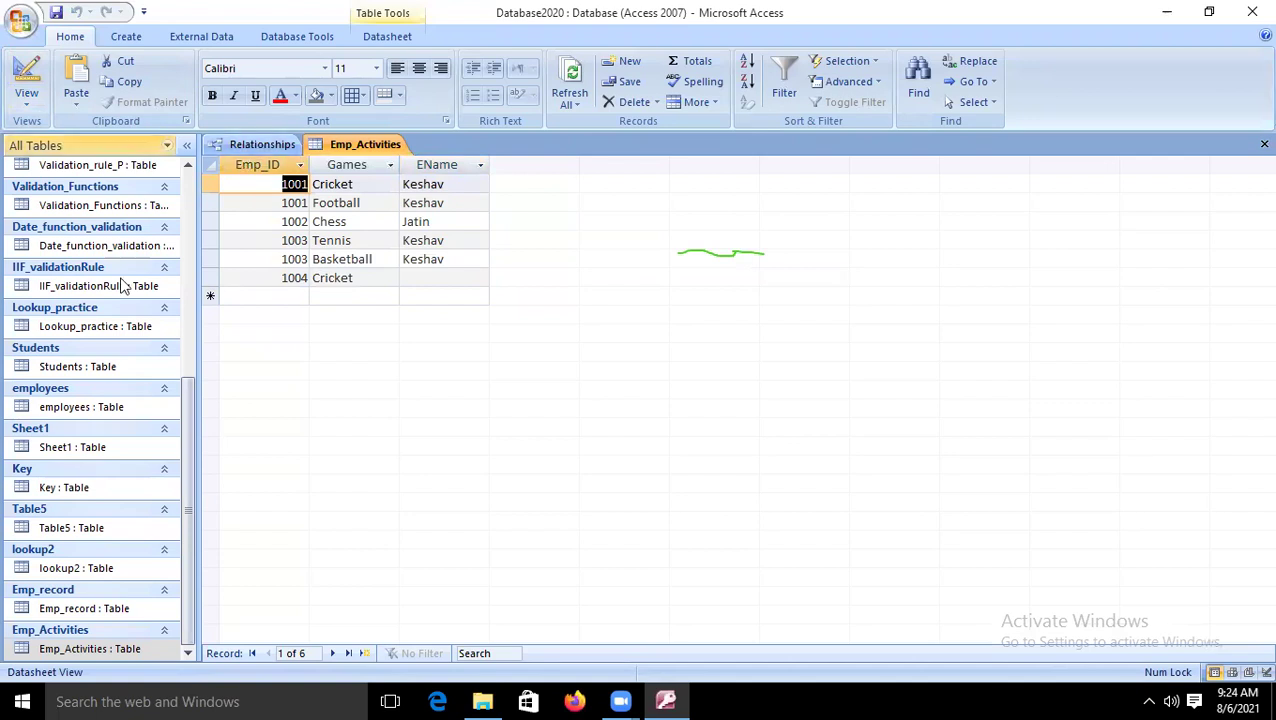
# Look up employee 1004 in the Emp_record table and enter that employee's name in the matching Emp_Activities record.
pyautogui.doubleClick(70, 605)
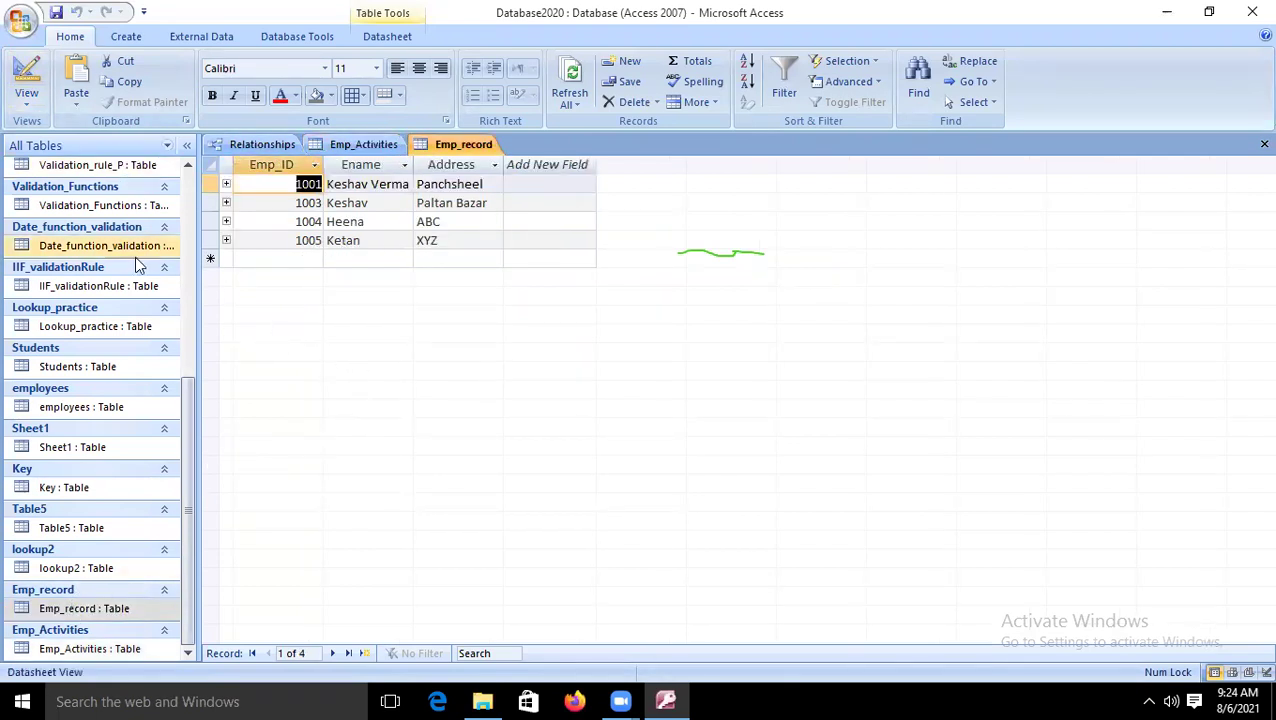
pyautogui.click(444, 146)
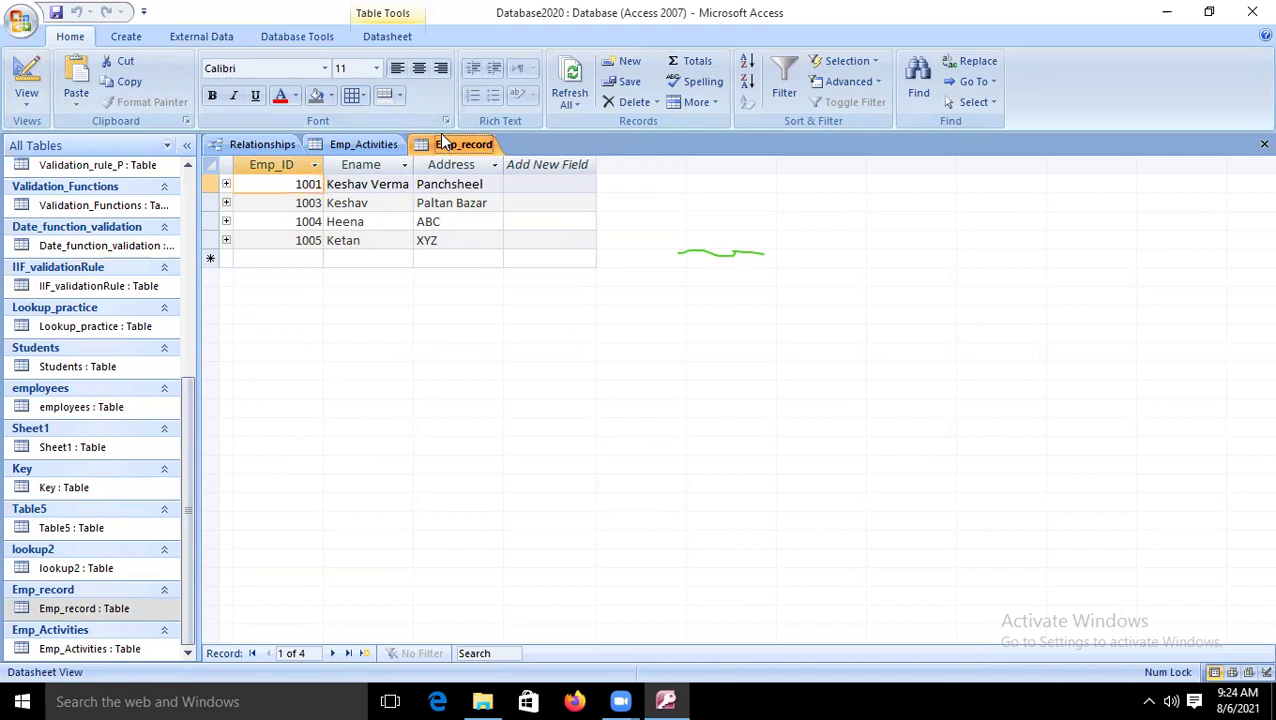
pyautogui.click(354, 146)
pyautogui.click(432, 277)
pyautogui.write('Heera')
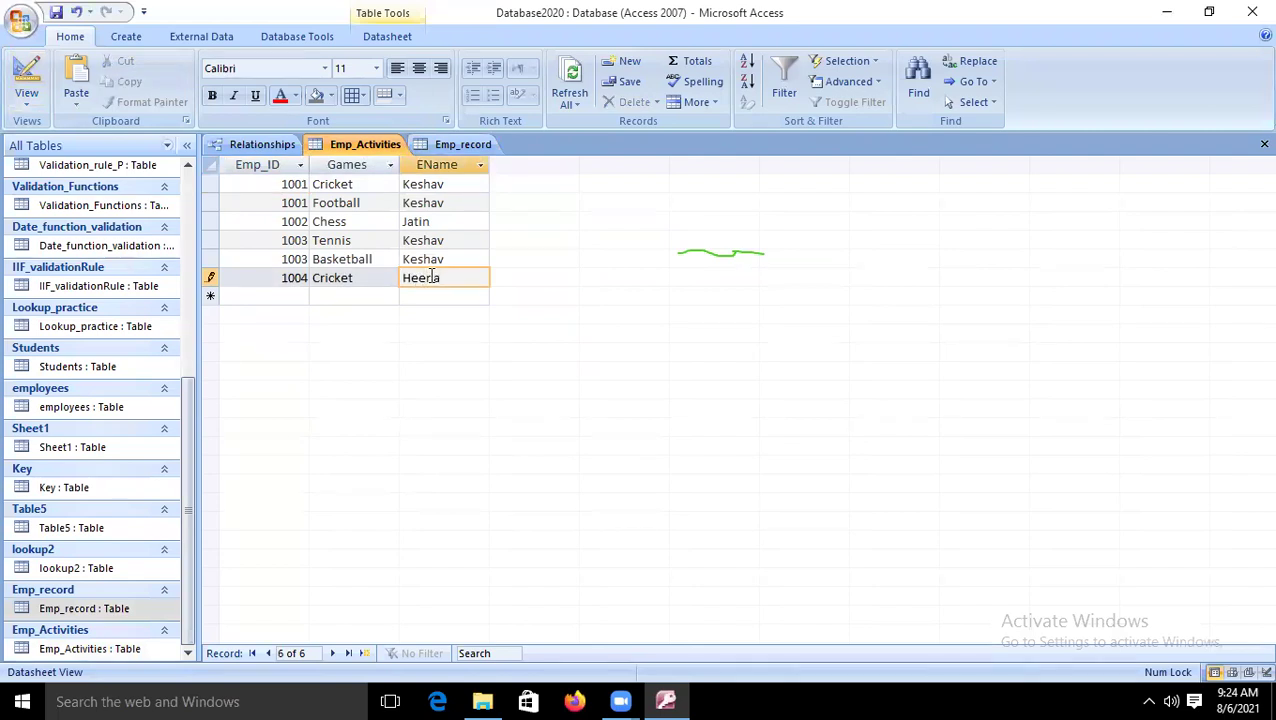
pyautogui.press('Tab')
# Add an Emp_Activities record with Emp_ID 1005, the game football and the employee's name, and save the record.
pyautogui.write('1005')
pyautogui.press('Tab')
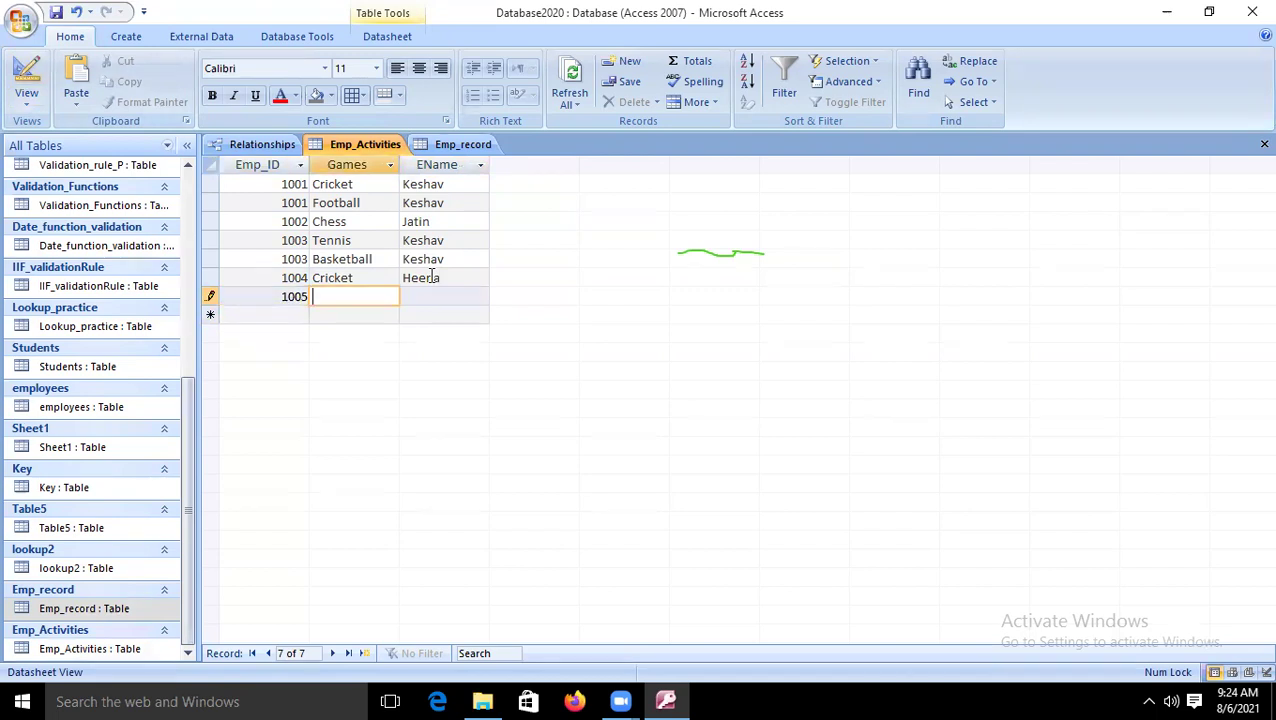
pyautogui.write('football')
pyautogui.press('Tab')
pyautogui.write('H')
pyautogui.write('Ketan')
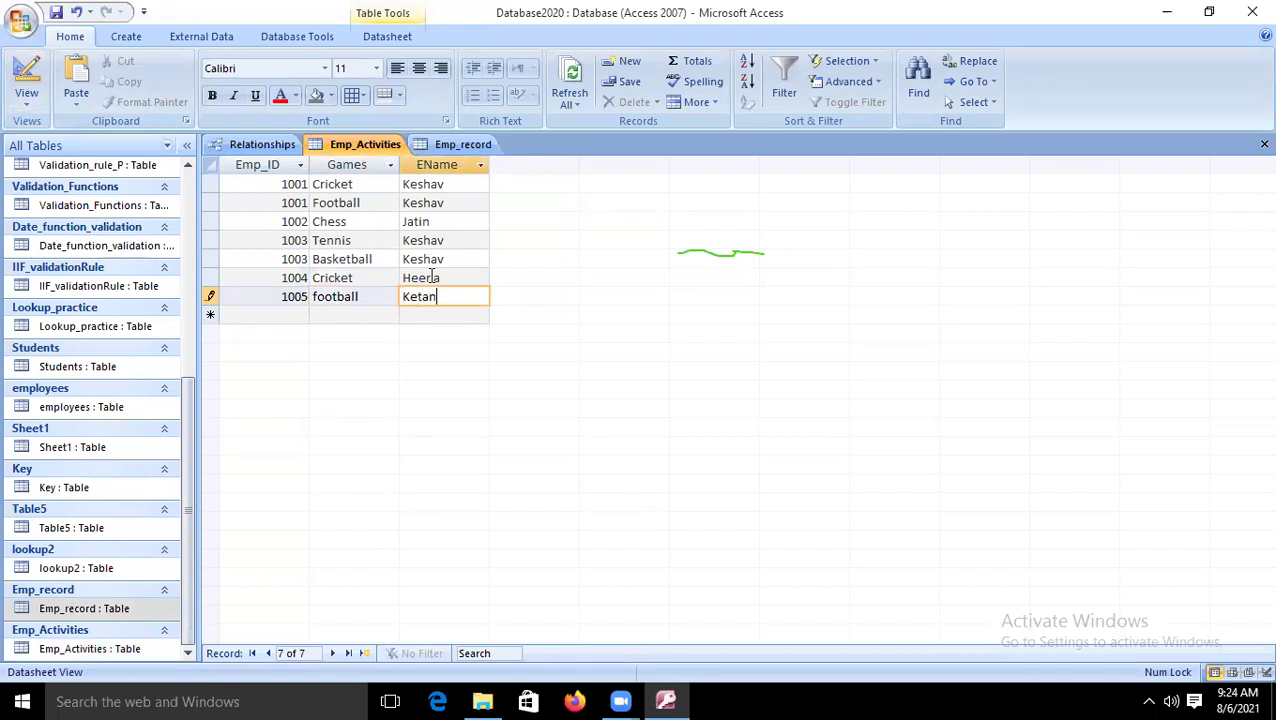
pyautogui.hotkey('shift', 'Return')
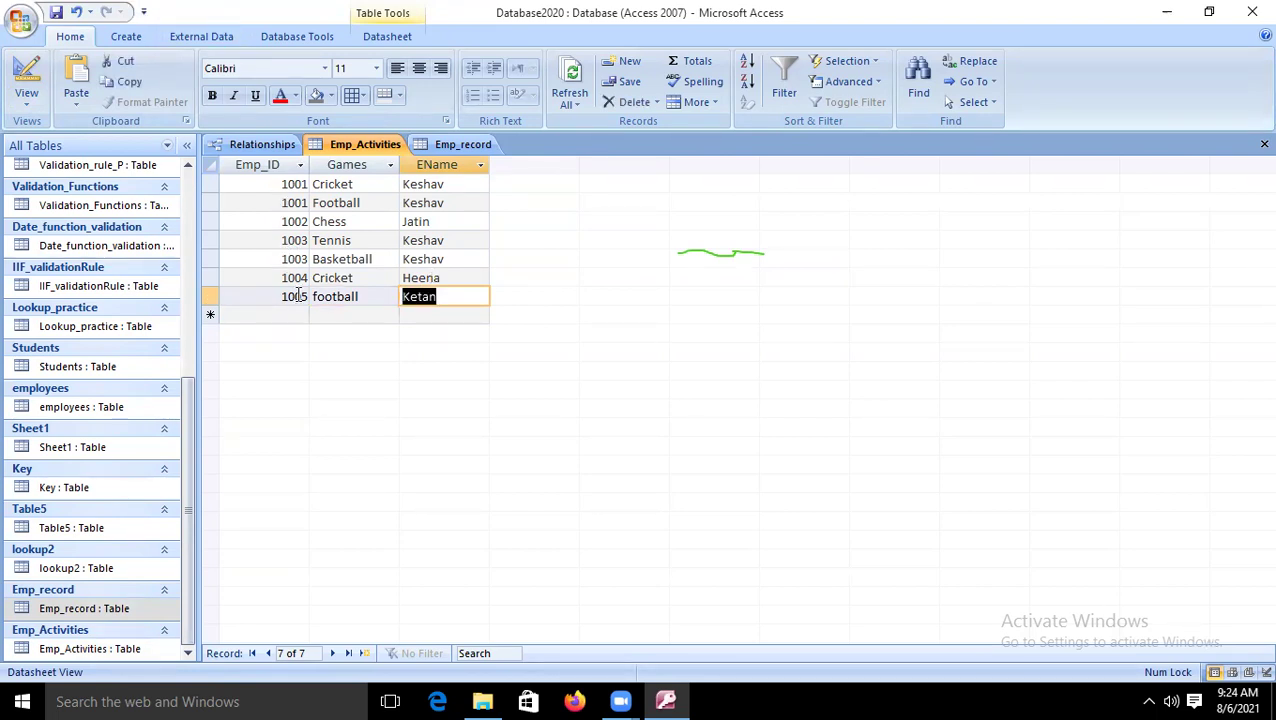
# Add the missing employee to the Emp_record table with Emp_ID 1002, the employee's name and address, and save the record.
pyautogui.click(484, 148)
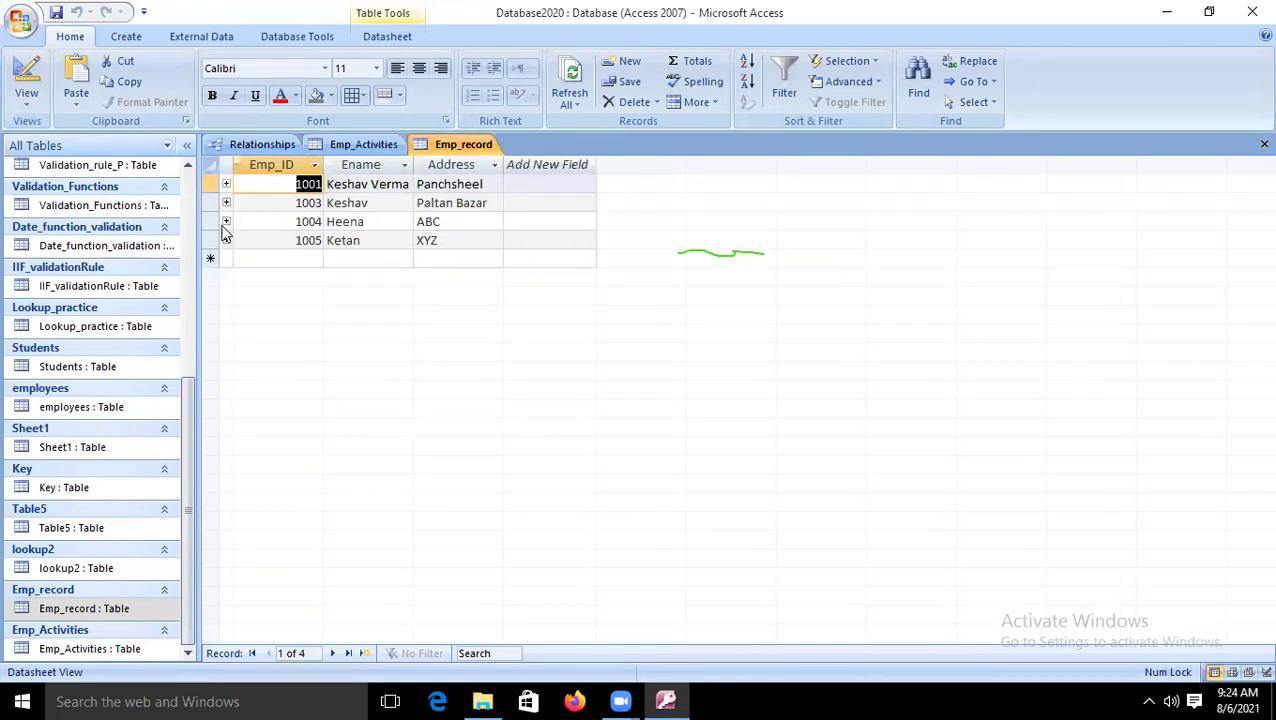
pyautogui.click(278, 260)
pyautogui.write('1002')
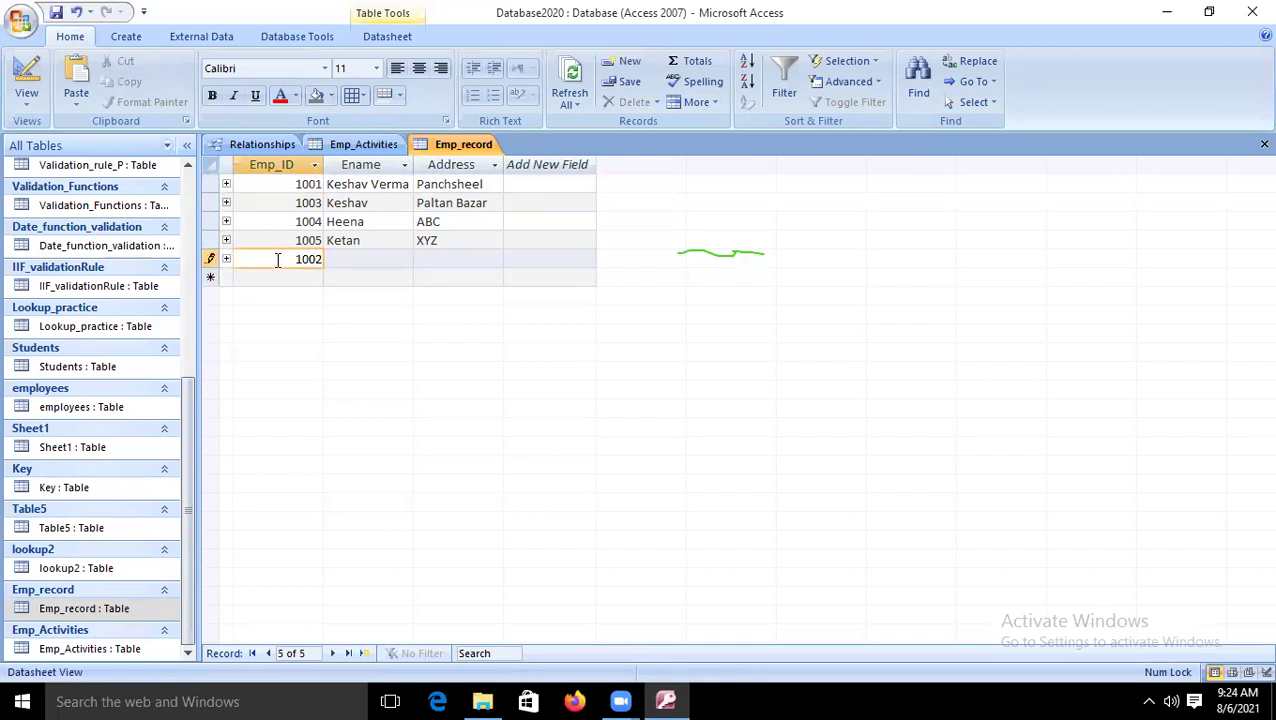
pyautogui.press('Tab')
pyautogui.write('Jatin')
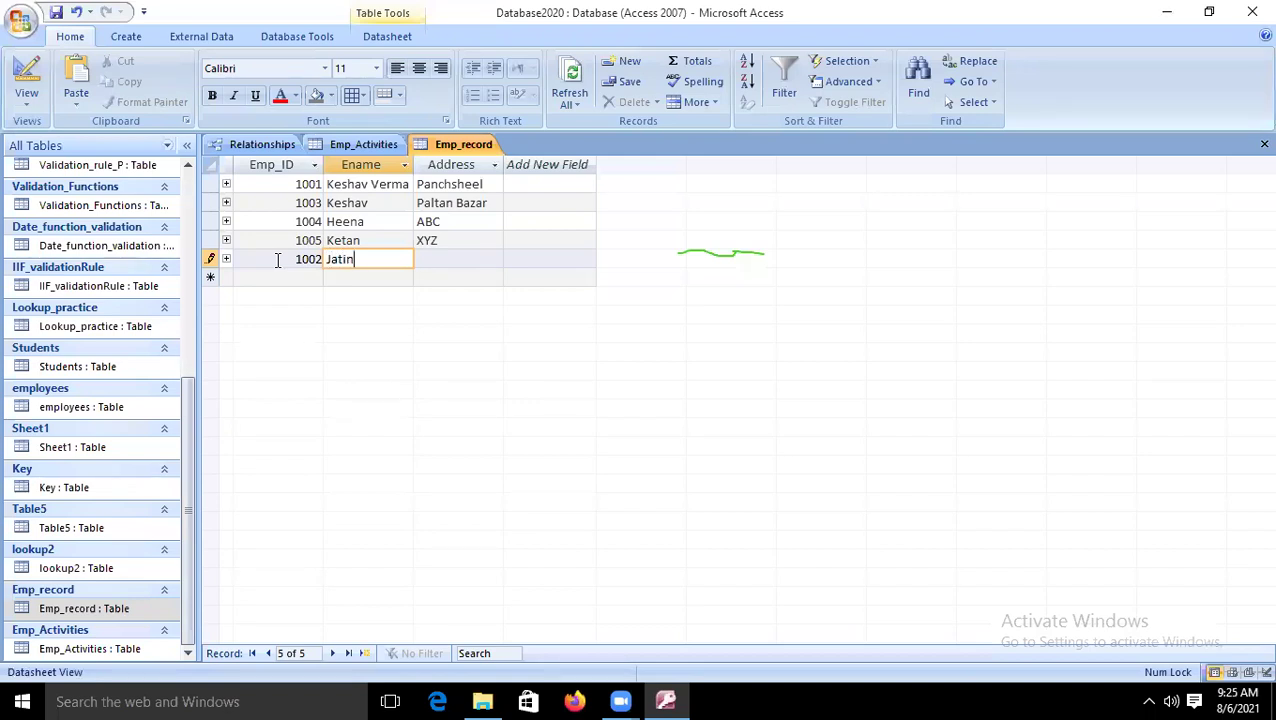
pyautogui.press('Tab')
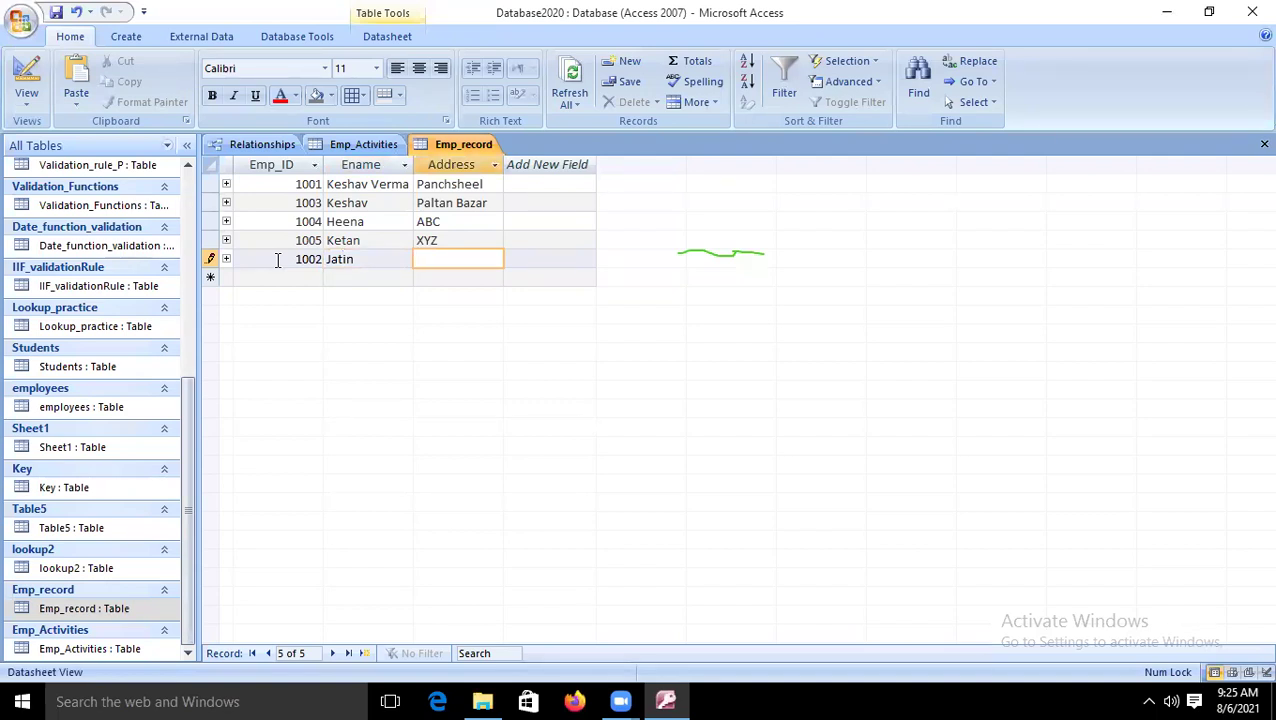
pyautogui.write('GHJ')
pyautogui.hotkey('shift', 'Return')
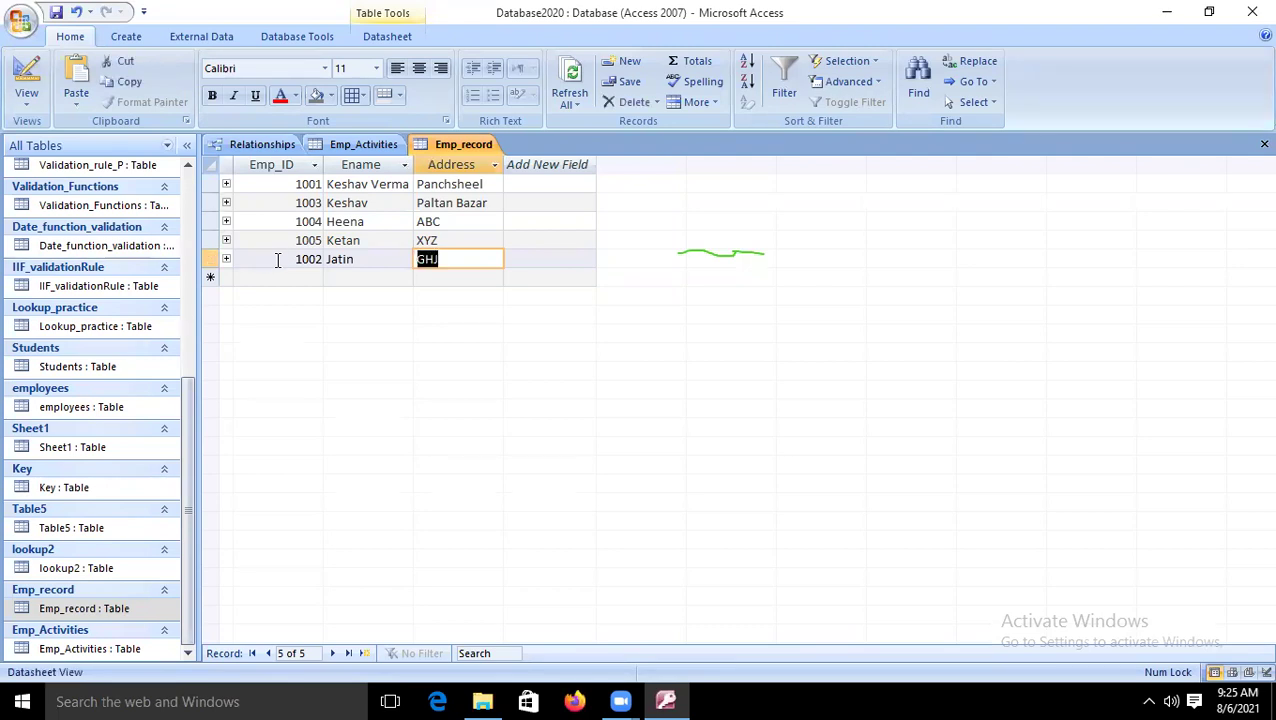
# Close the Emp_record and Emp_Activities tables so only the relationship layout stays open.
pyautogui.click(470, 146)
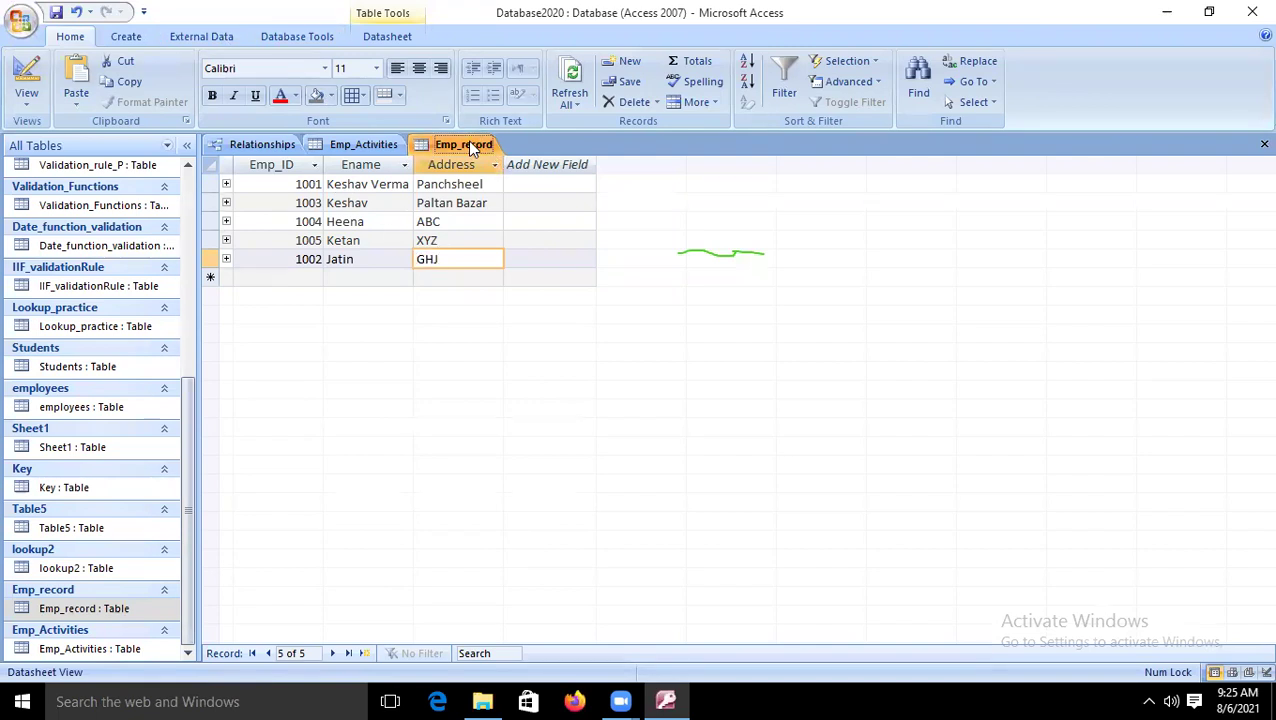
pyautogui.rightClick(472, 146)
pyautogui.click(522, 174)
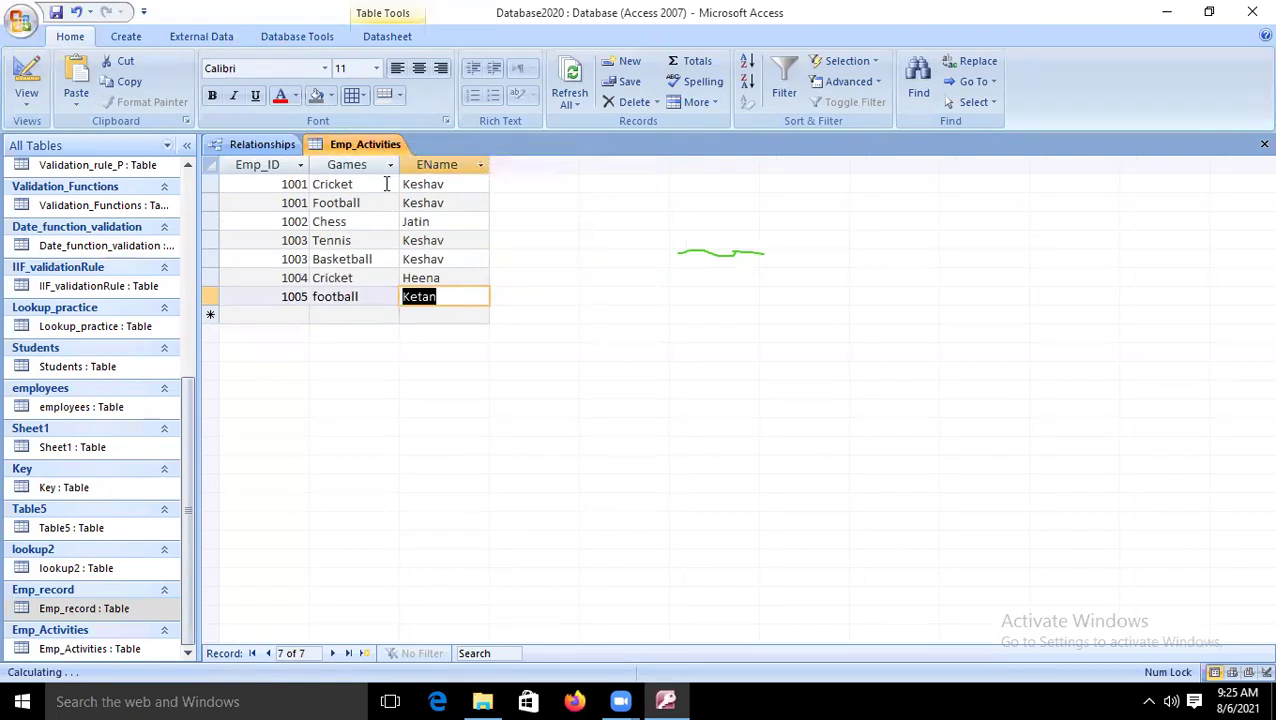
pyautogui.rightClick(389, 146)
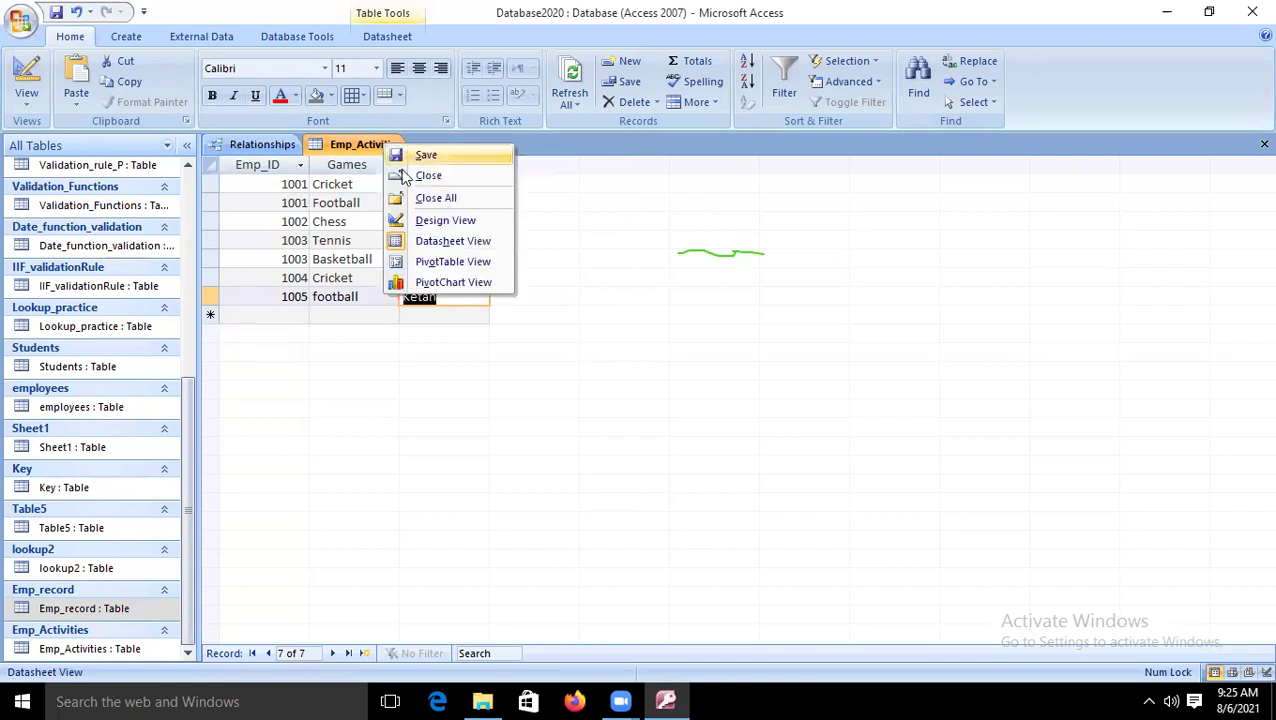
pyautogui.click(424, 176)
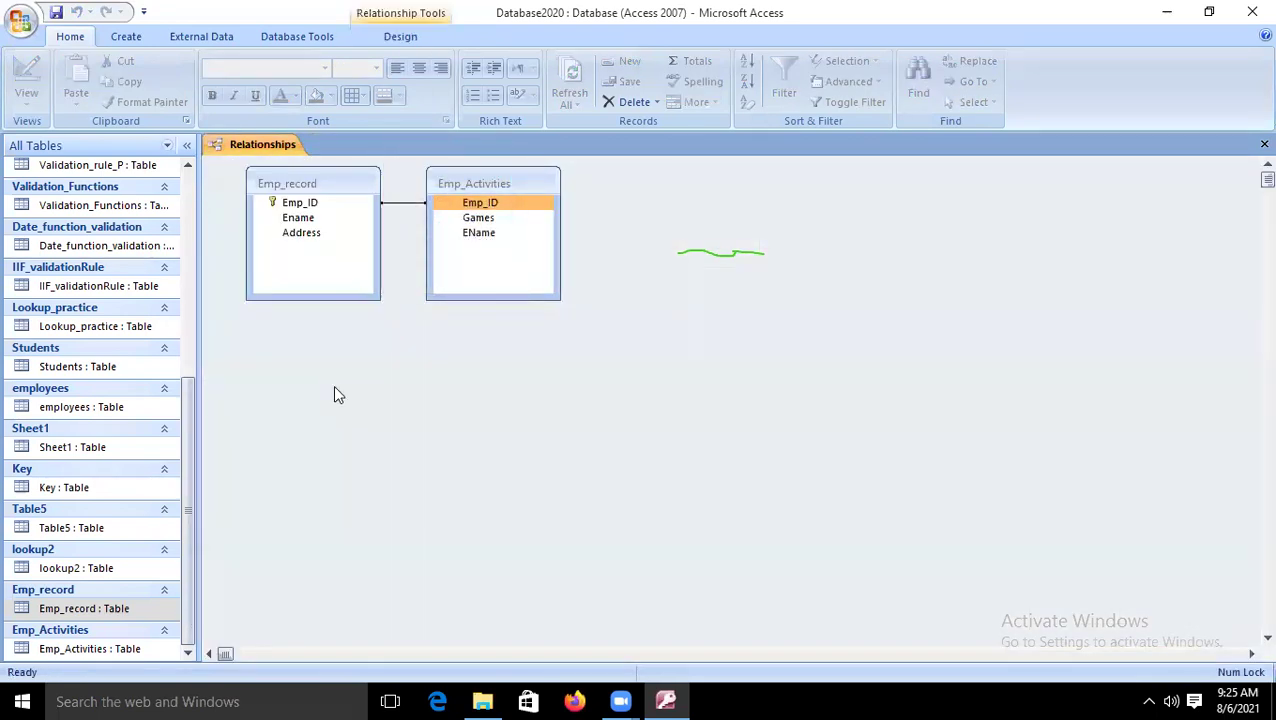
pyautogui.click(980, 36)
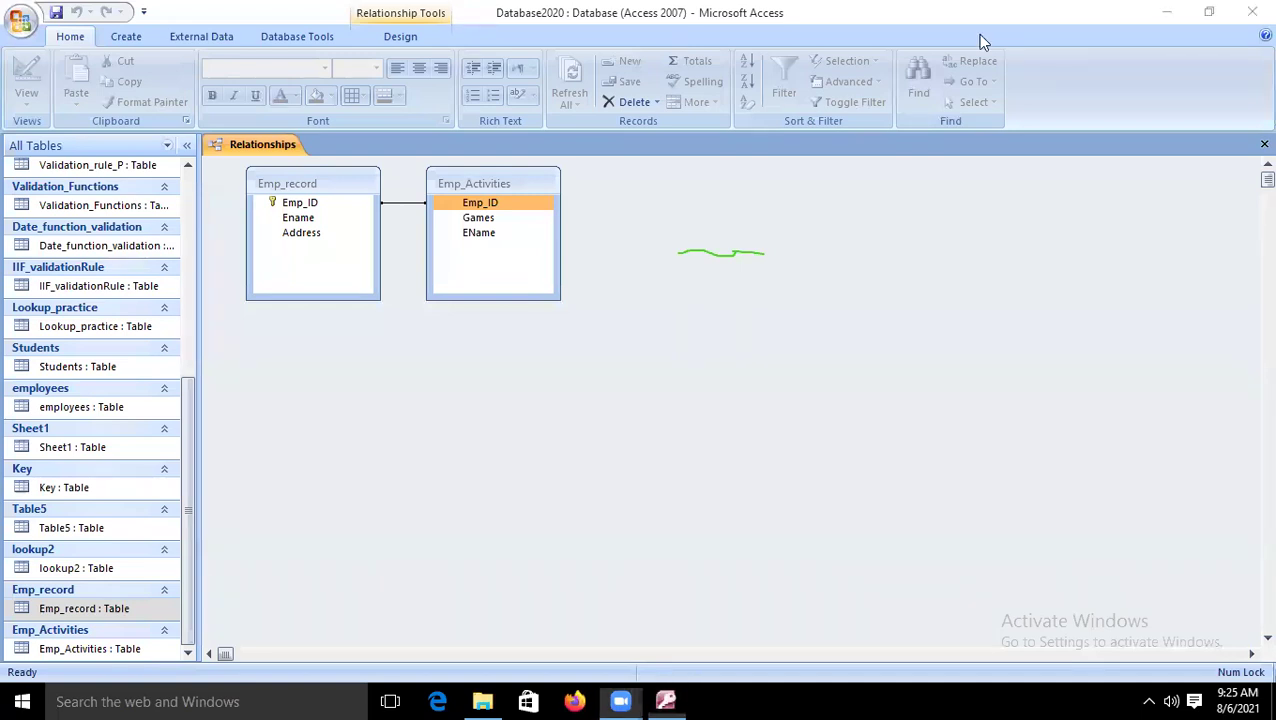
pyautogui.click(657, 172)
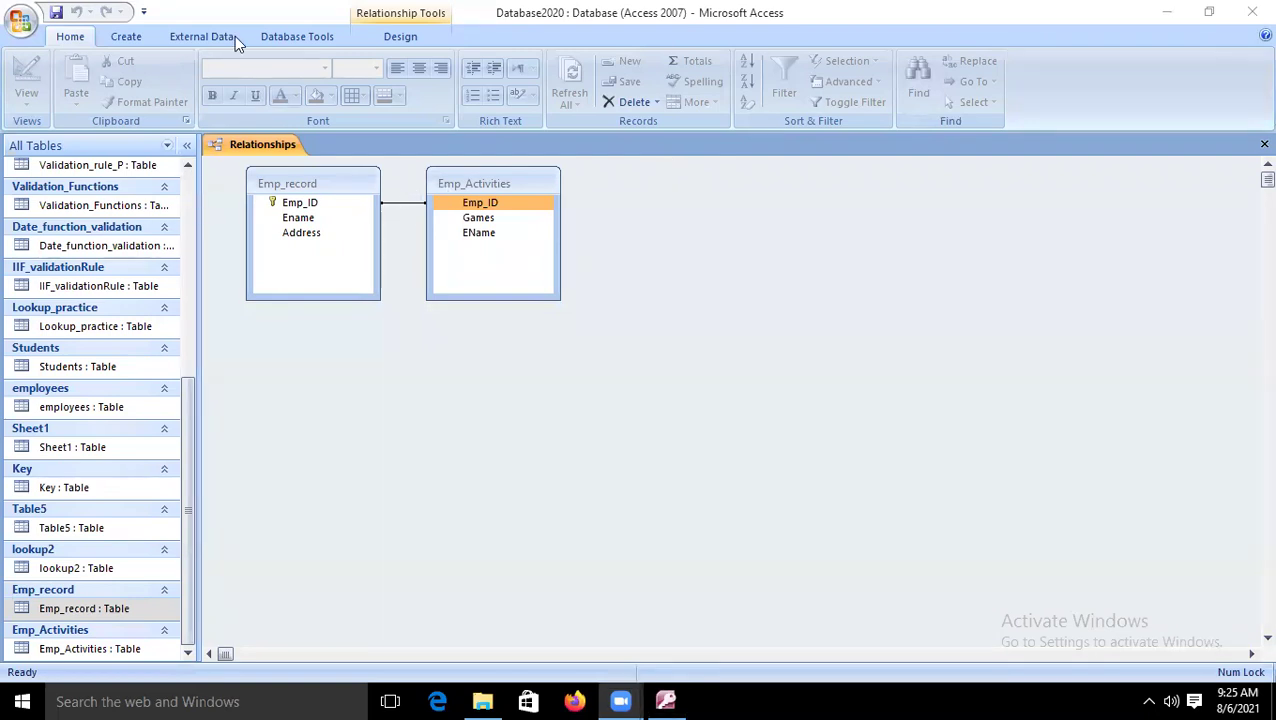
# Edit the Emp_record to Emp_Activities relationship on Emp_ID to enforce referential integrity and cascade updates of related fields.
pyautogui.click(397, 36)
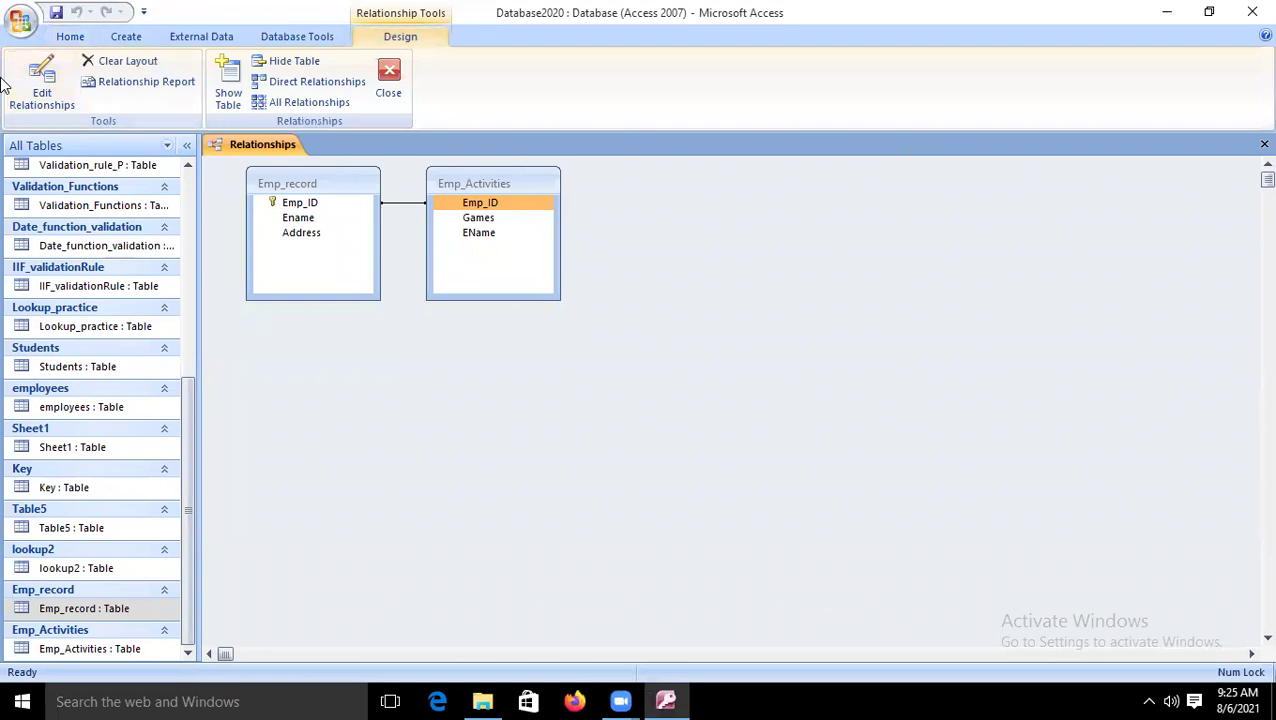
pyautogui.click(36, 93)
pyautogui.click(578, 204)
pyautogui.click(575, 219)
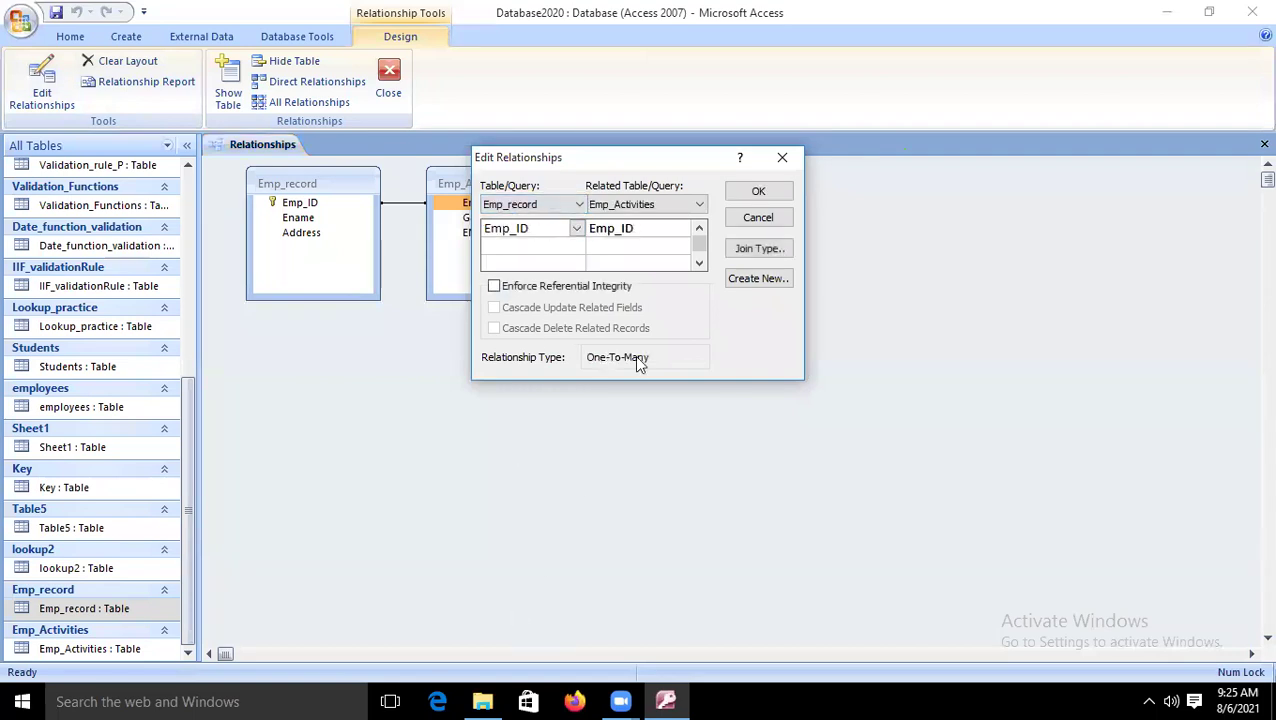
pyautogui.click(493, 287)
pyautogui.click(493, 307)
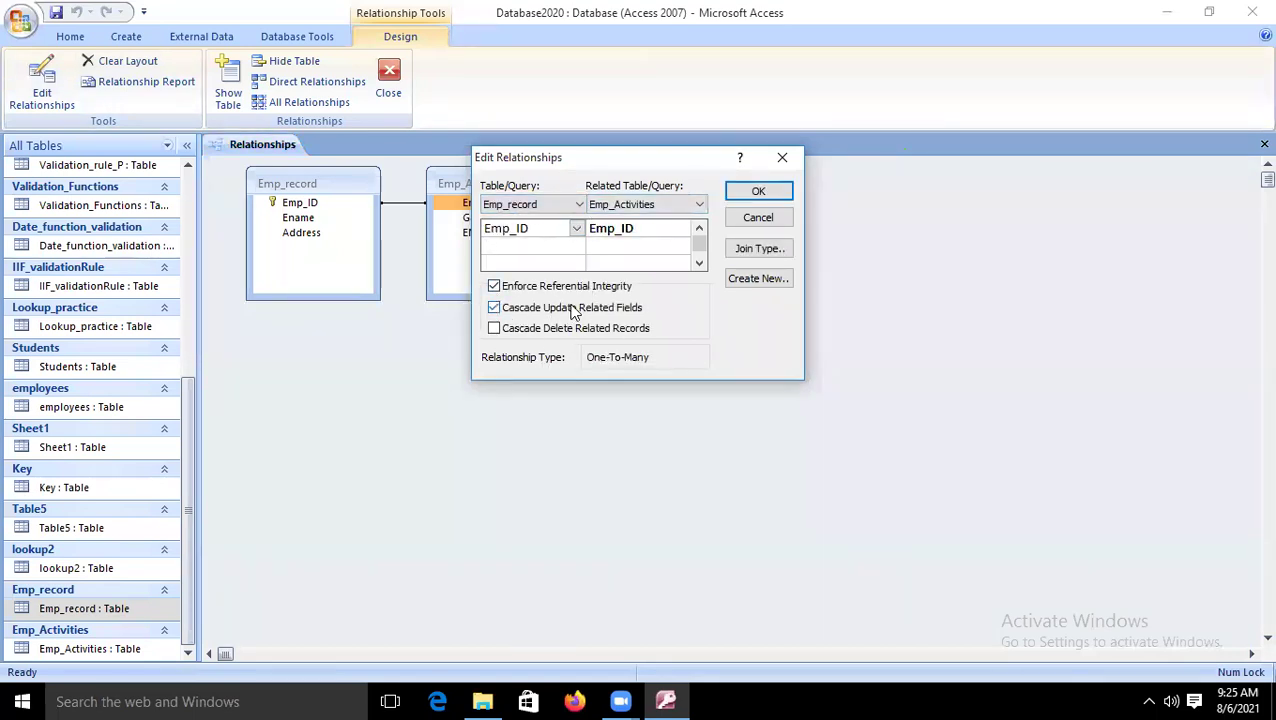
pyautogui.click(758, 191)
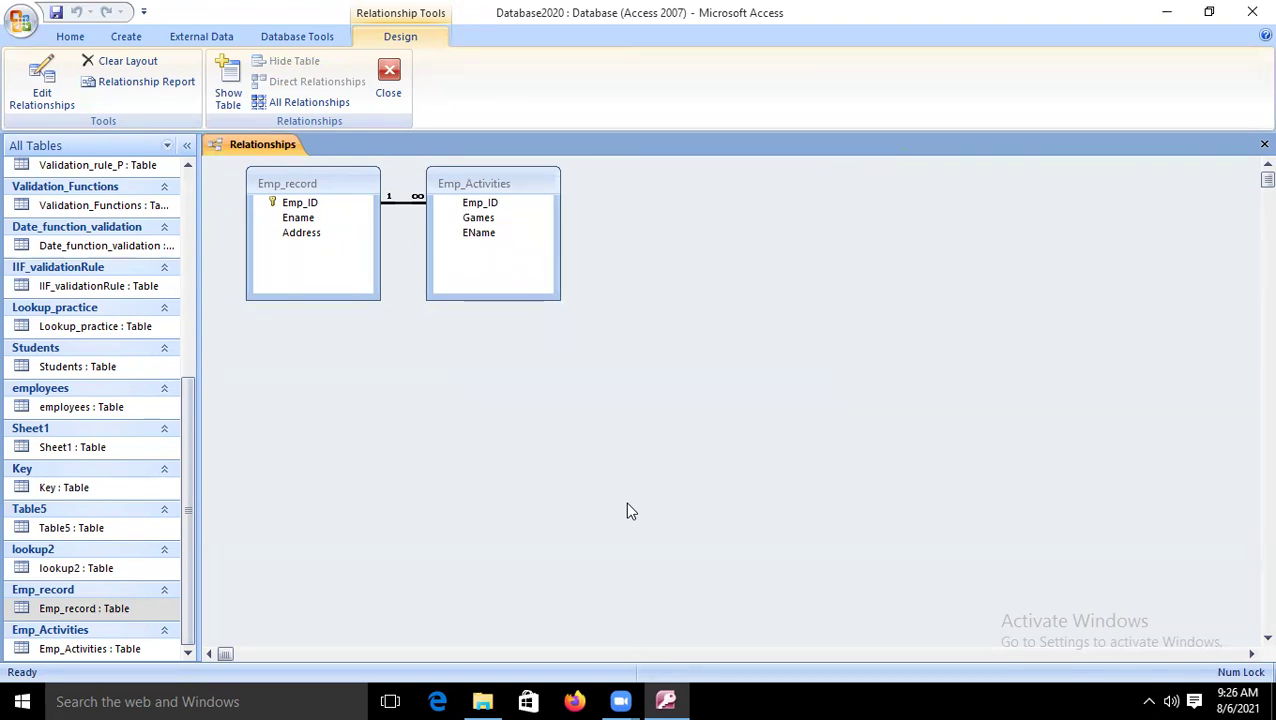
# Close the relationship layout and open the Emp_record and Emp_Activities tables in datasheet view.
pyautogui.click(400, 203)
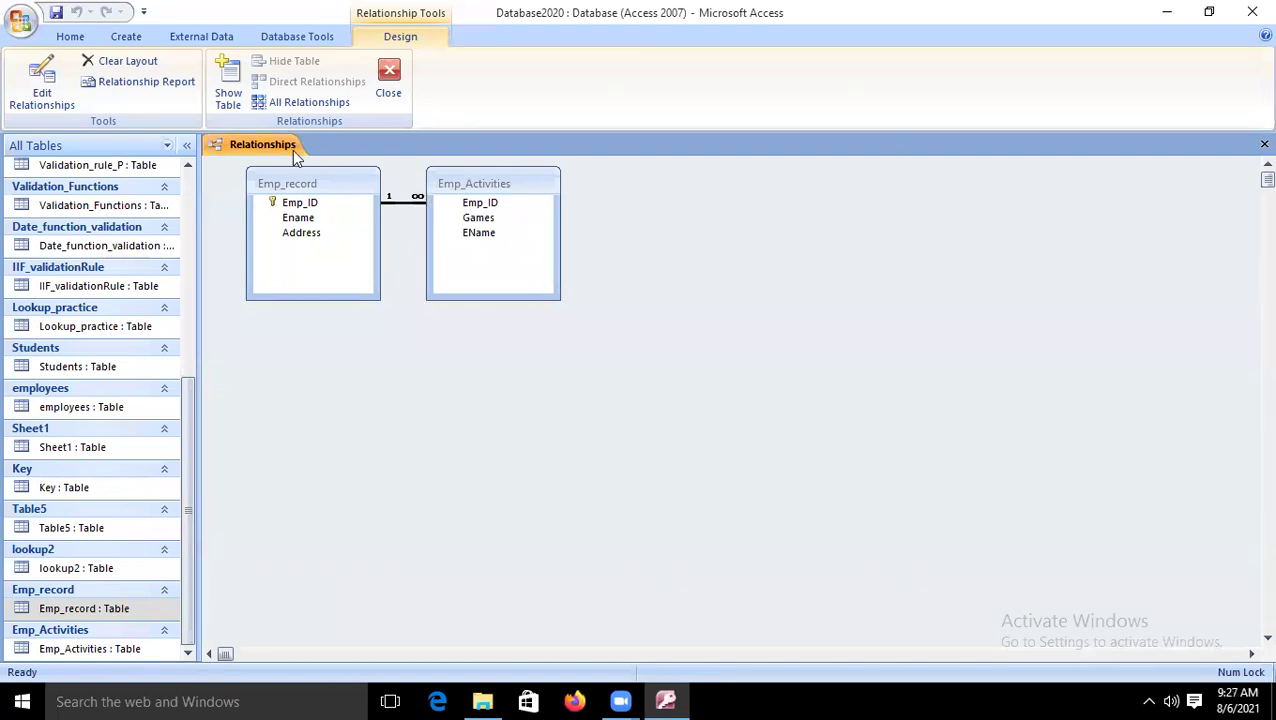
pyautogui.click(390, 90)
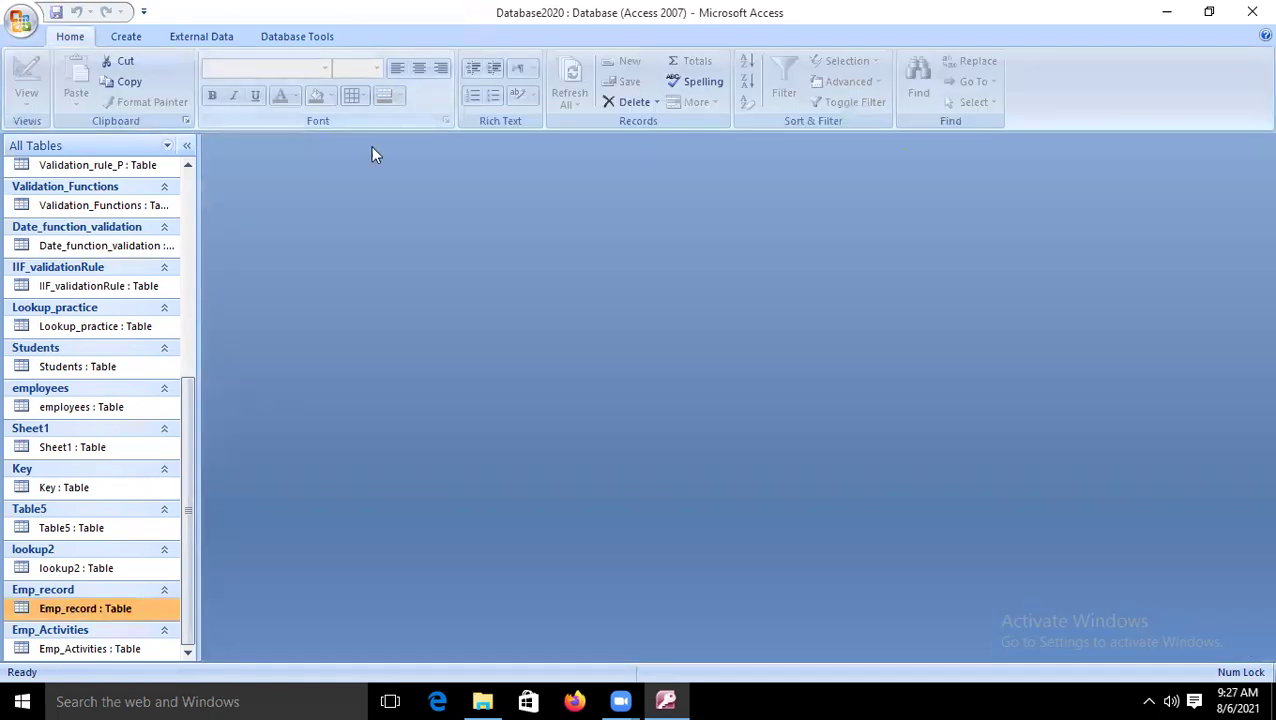
pyautogui.doubleClick(100, 609)
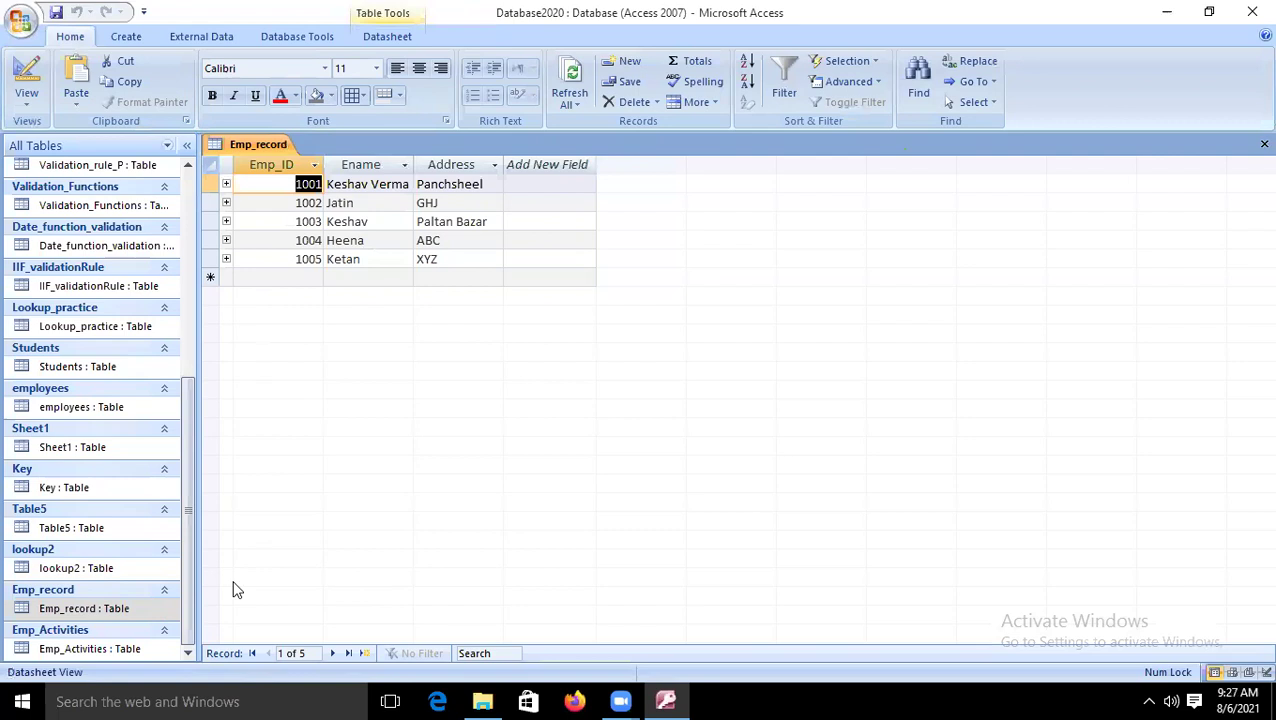
pyautogui.doubleClick(92, 649)
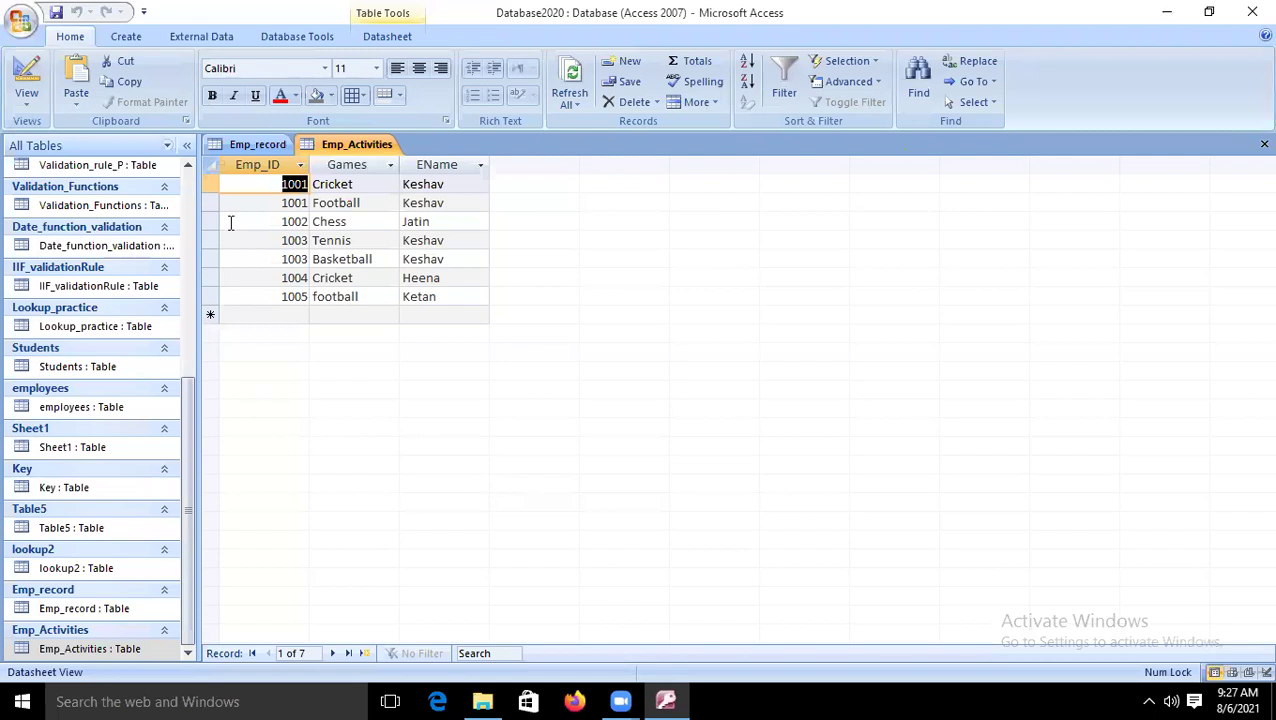
# Change the spelling of employee 1002's name in the Emp_record table and save the record.
pyautogui.click(275, 144)
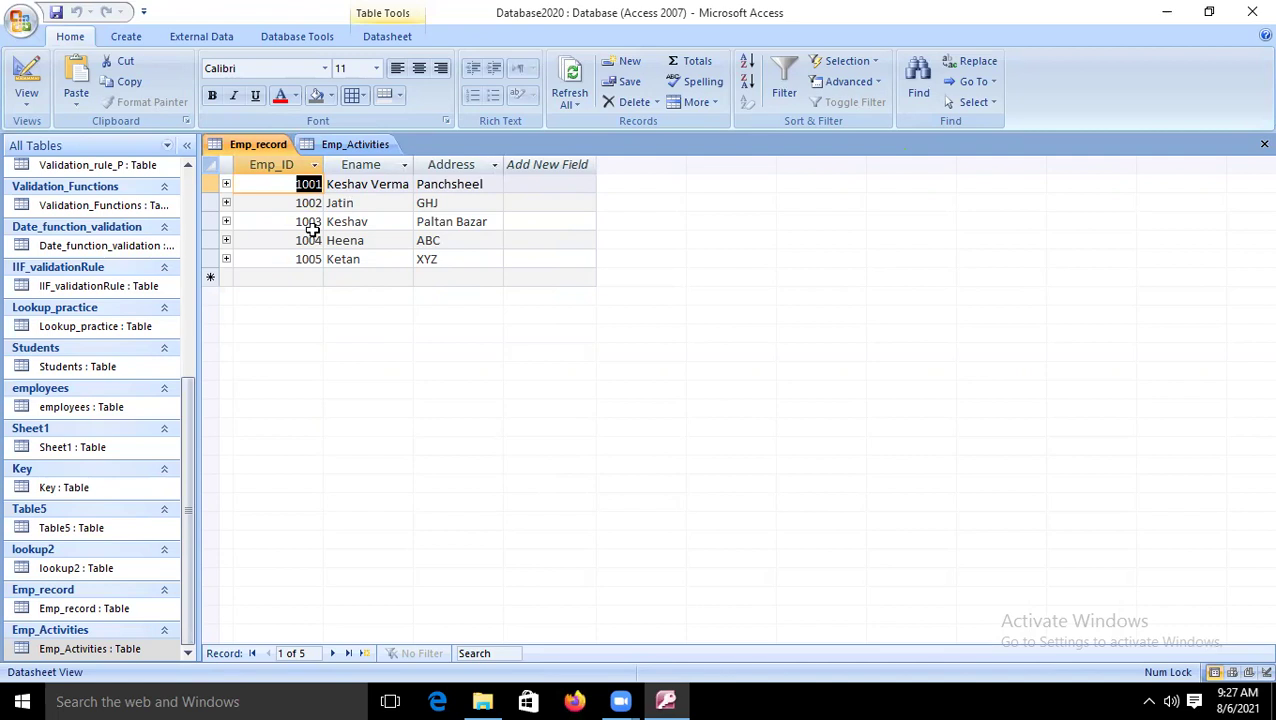
pyautogui.click(366, 203)
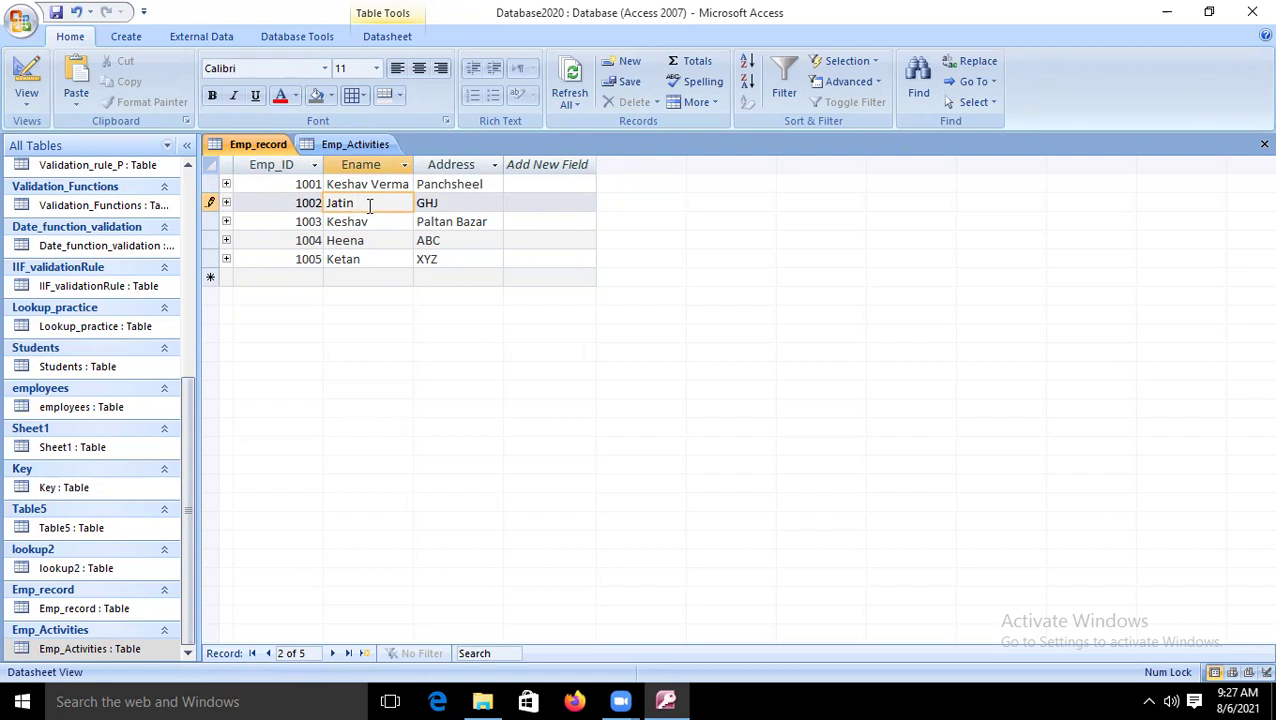
pyautogui.press('BackSpace')
pyautogui.press('BackSpace')
pyautogui.write('een')
pyautogui.hotkey('shift', 'Return')
pyautogui.click(368, 279)
pyautogui.click(342, 242)
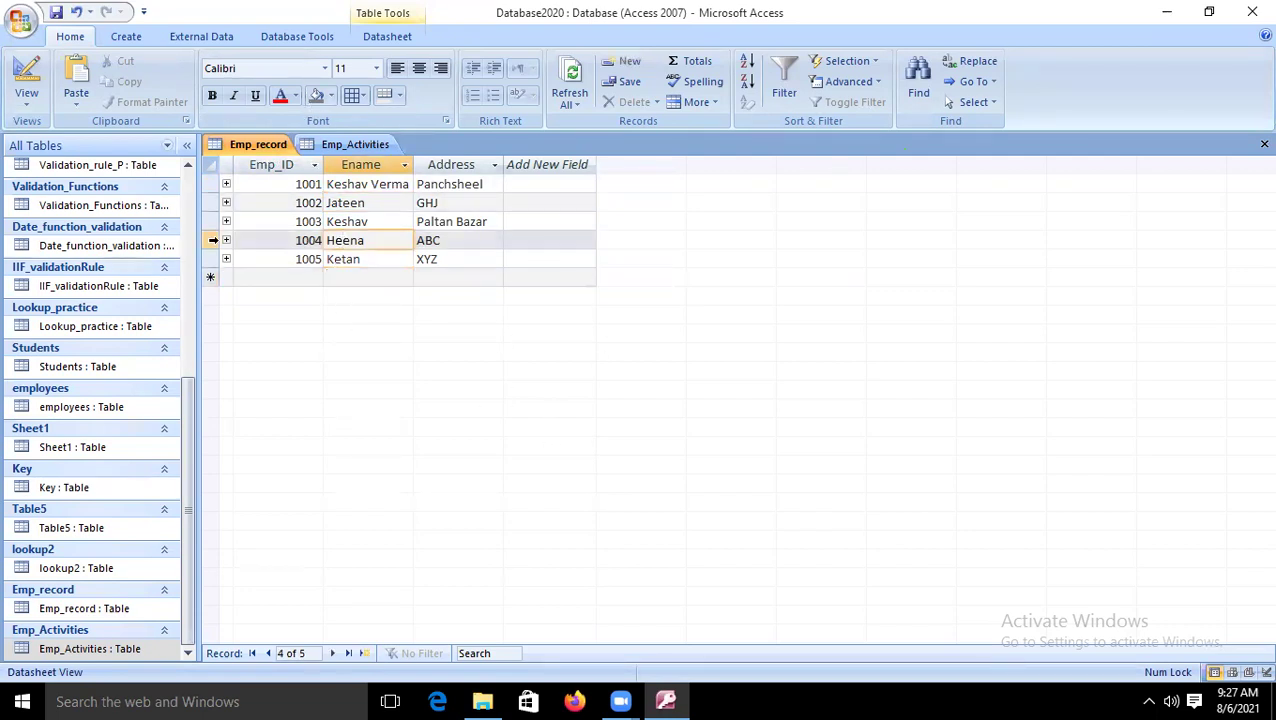
pyautogui.click(350, 218)
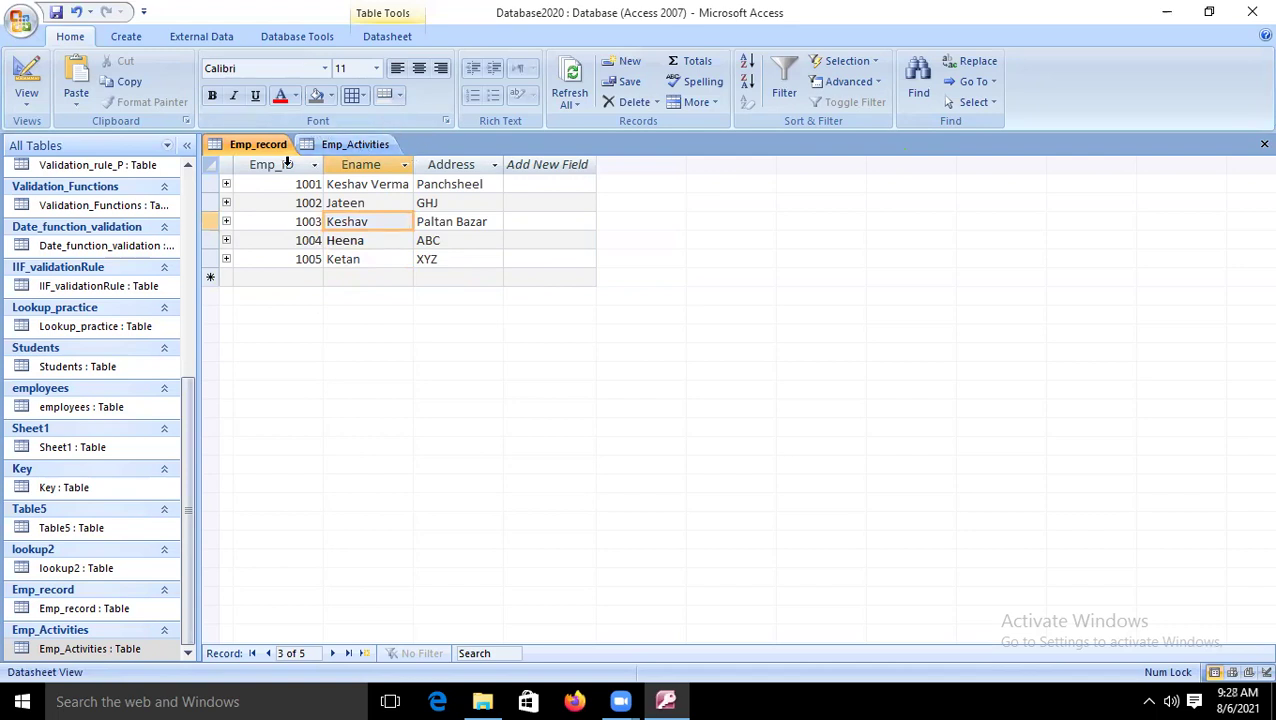
# Enter the same changed spelling of the employee's name in the Chess record of Emp_Activities and save it.
pyautogui.click(358, 144)
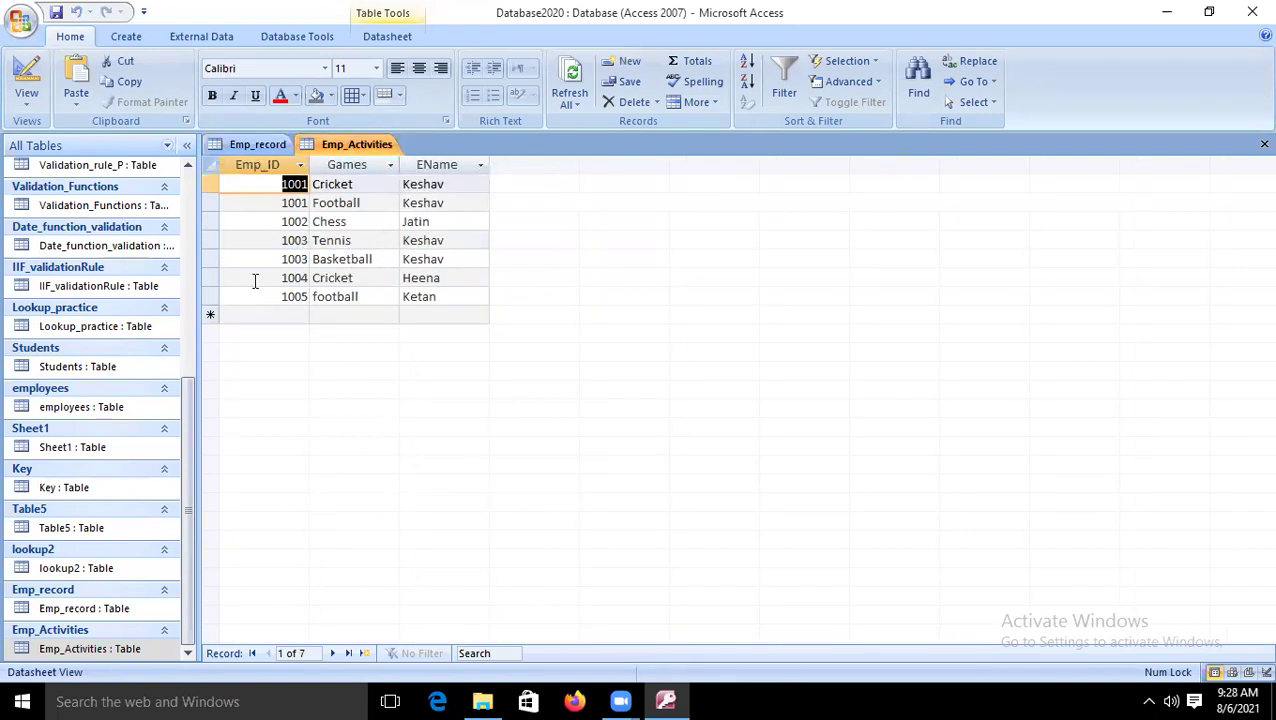
pyautogui.click(446, 221)
pyautogui.press('BackSpace')
pyautogui.press('BackSpace')
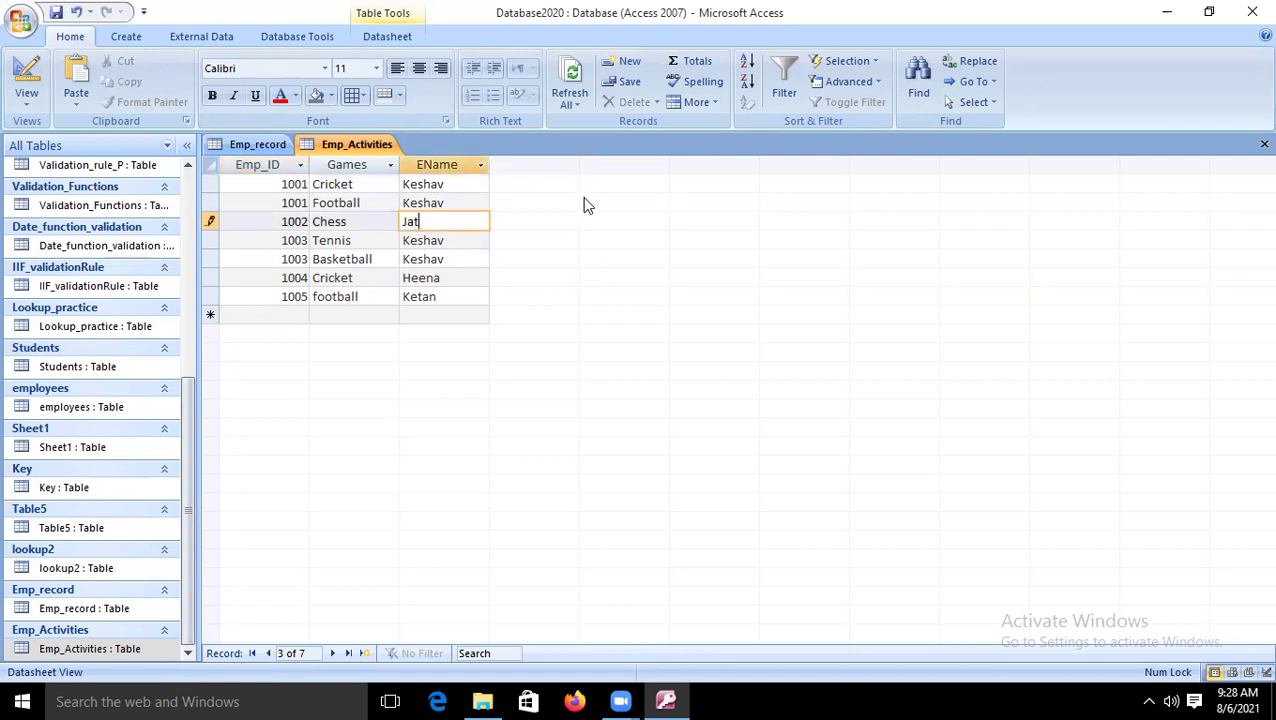
pyautogui.write('een')
pyautogui.click(396, 259)
pyautogui.click(420, 278)
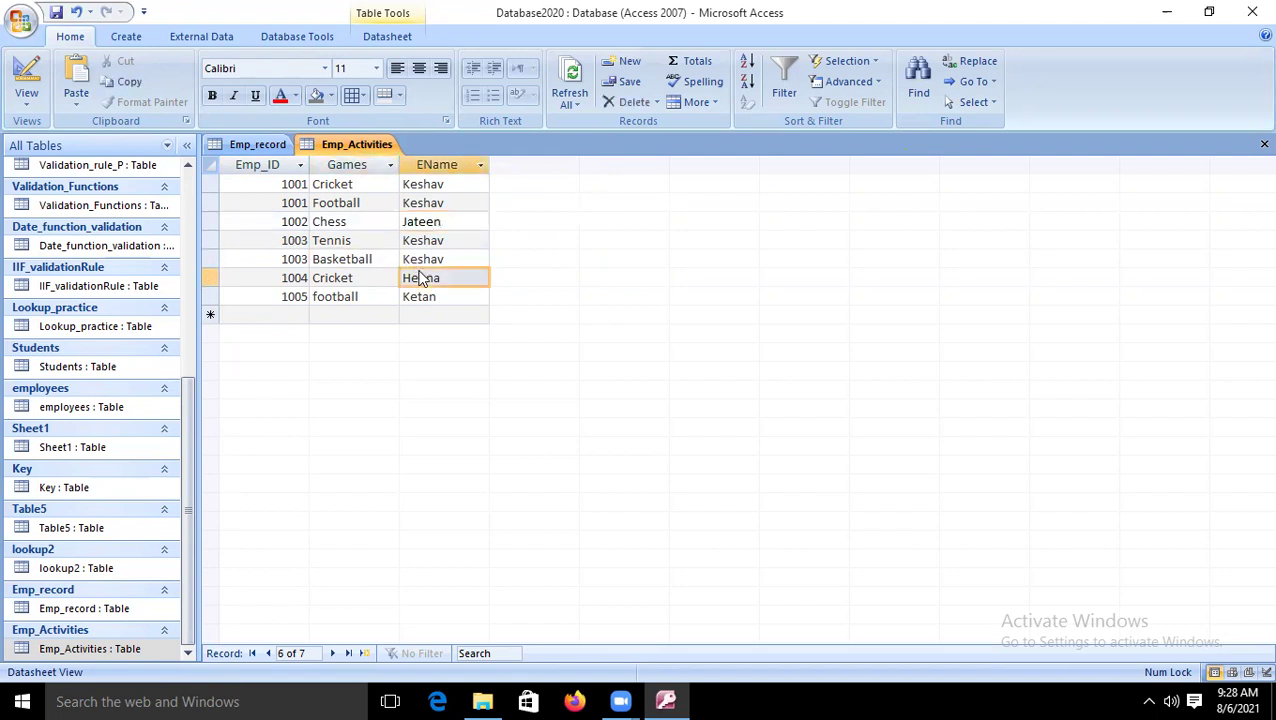
pyautogui.click(420, 221)
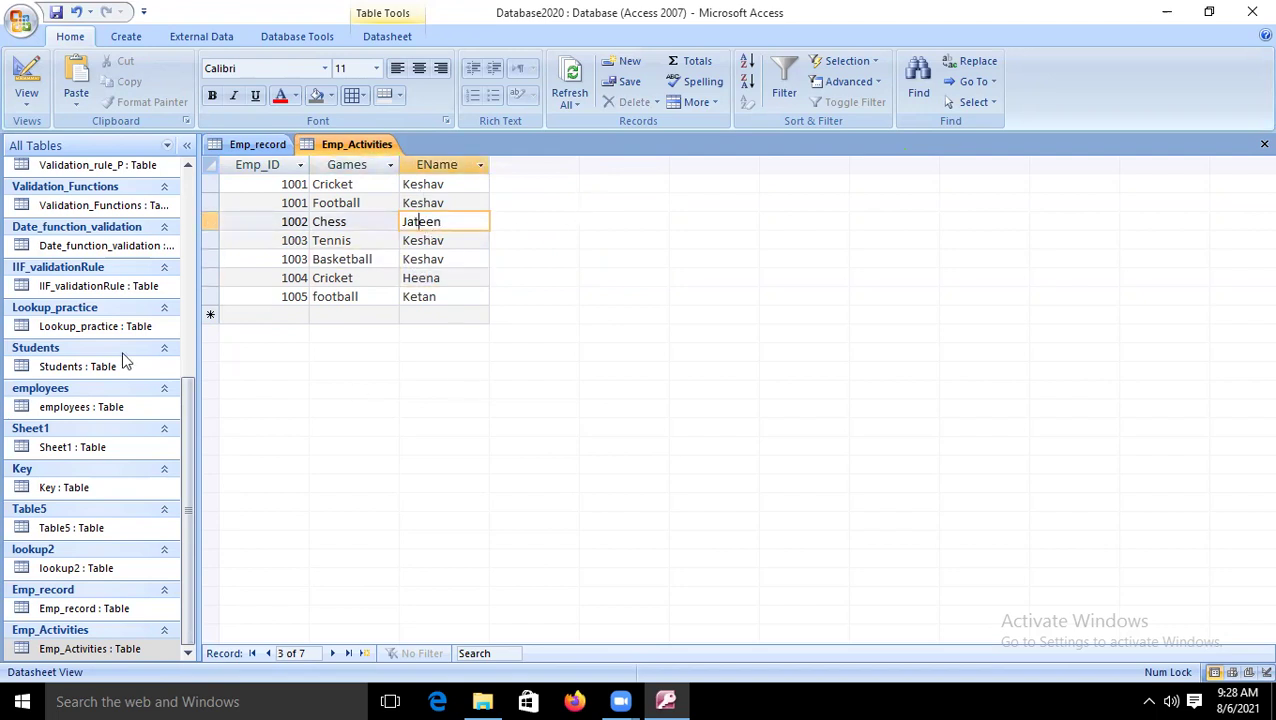
# Re-enter the original employee name in the Chess record of the Emp_Activities table.
pyautogui.click(465, 220)
pyautogui.write('ss')
pyautogui.press('BackSpace')
pyautogui.press('BackSpace')
pyautogui.press('BackSpace')
pyautogui.press('BackSpace')
pyautogui.press('BackSpace')
pyautogui.press('BackSpace')
pyautogui.press('BackSpace')
pyautogui.press('BackSpace')
pyautogui.write('Jatin')
pyautogui.click(591, 453)
# Restore the original spelling of employee 1002's name in the Emp_record table.
pyautogui.click(250, 145)
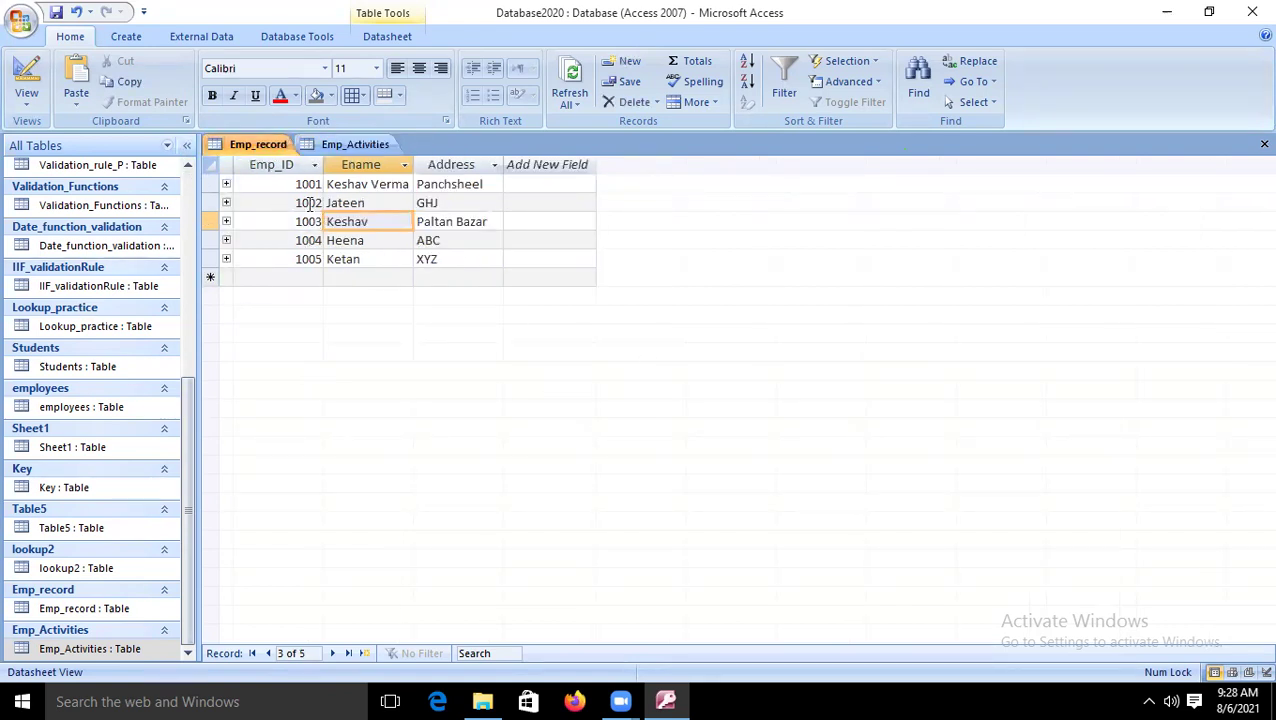
pyautogui.click(360, 203)
pyautogui.press('BackSpace')
pyautogui.press('BackSpace')
pyautogui.write('i')
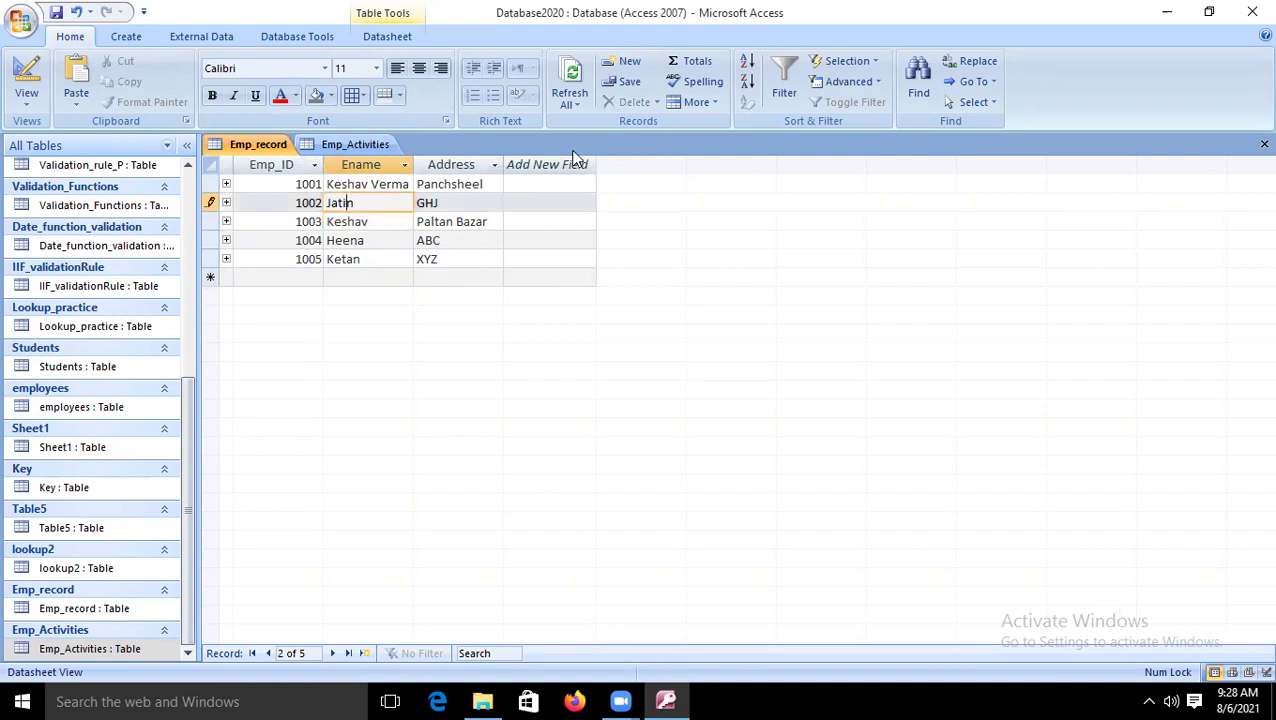
# Change employee 1002's Emp_ID to 1020 in the Emp_record table and save the record.
pyautogui.click(291, 203)
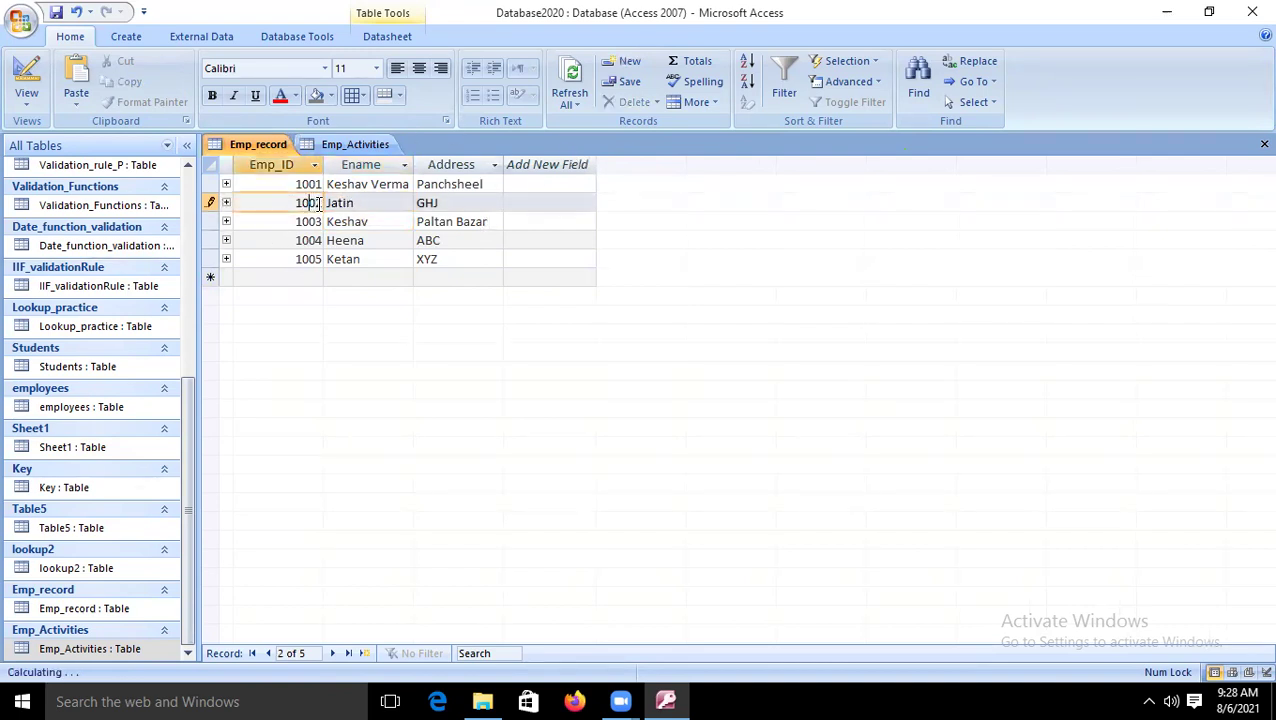
pyautogui.press('BackSpace')
pyautogui.press('BackSpace')
pyautogui.write('20')
pyautogui.hotkey('shift', 'Return')
pyautogui.click(372, 258)
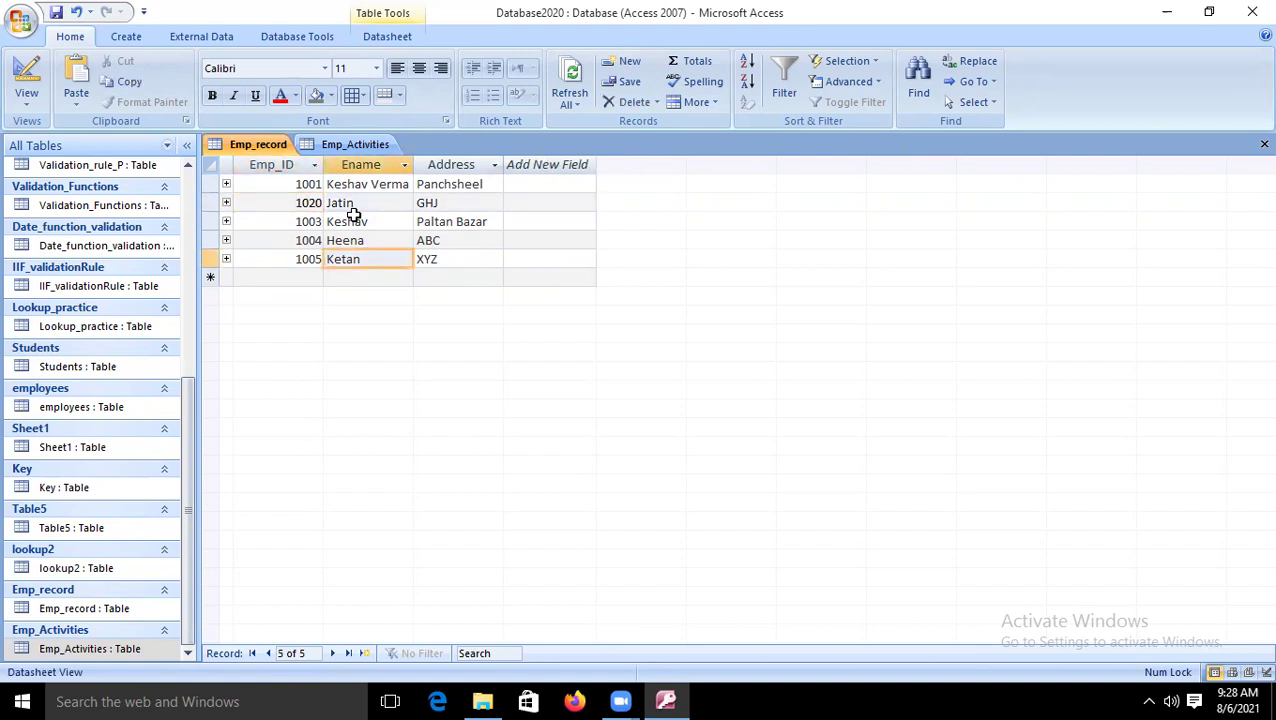
pyautogui.click(353, 215)
# Compare the changed employee's Emp_ID in Emp_Activities with Emp_record to check the cascading update, dismissing the antivirus notification.
pyautogui.click(356, 145)
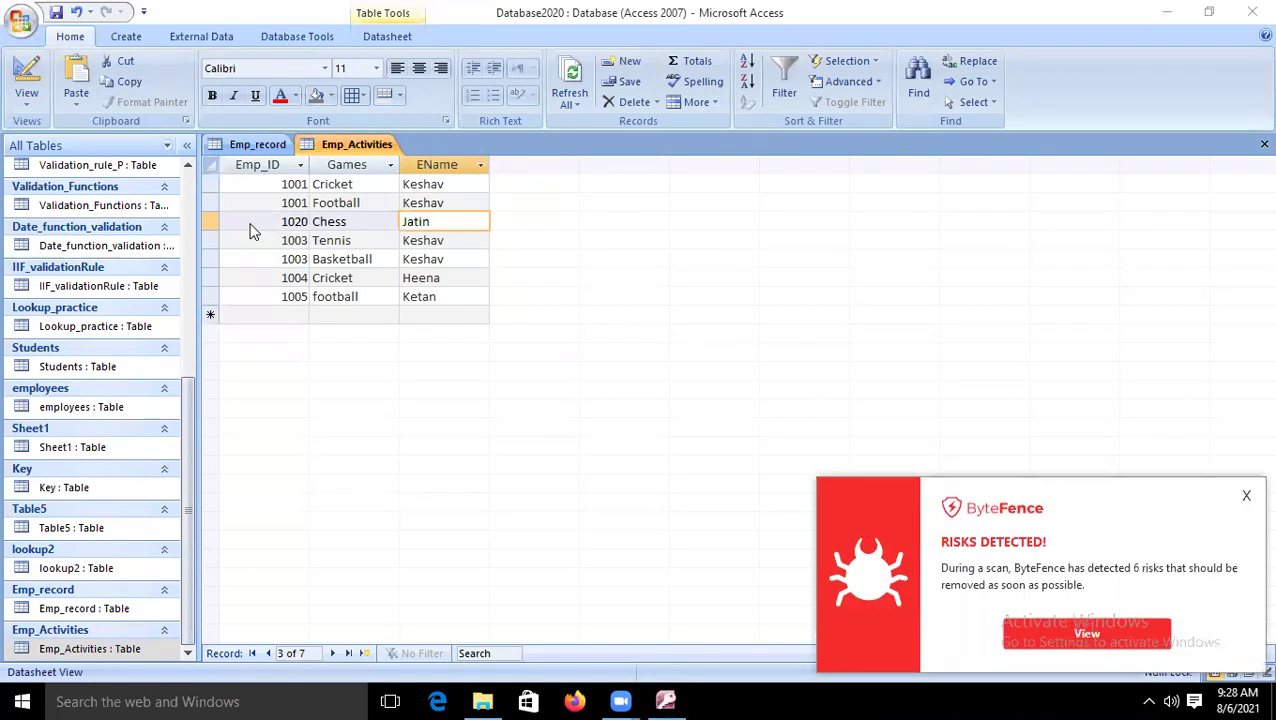
pyautogui.click(1248, 497)
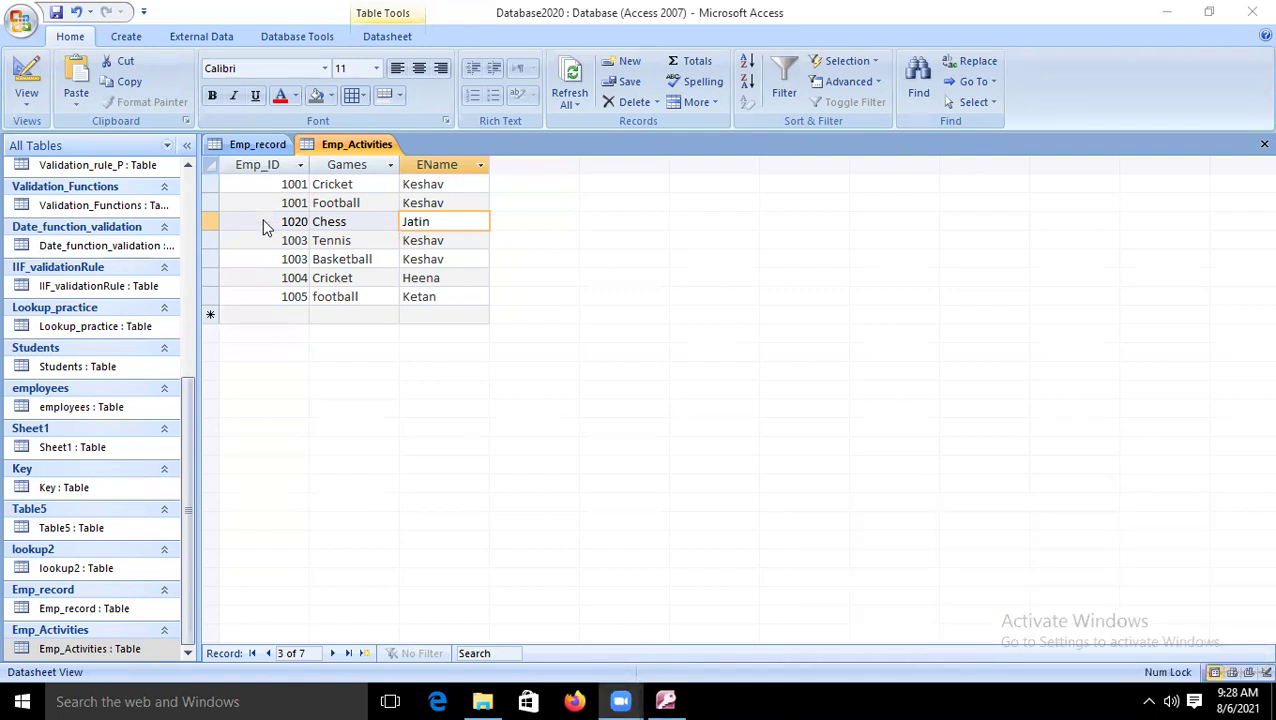
pyautogui.click(255, 145)
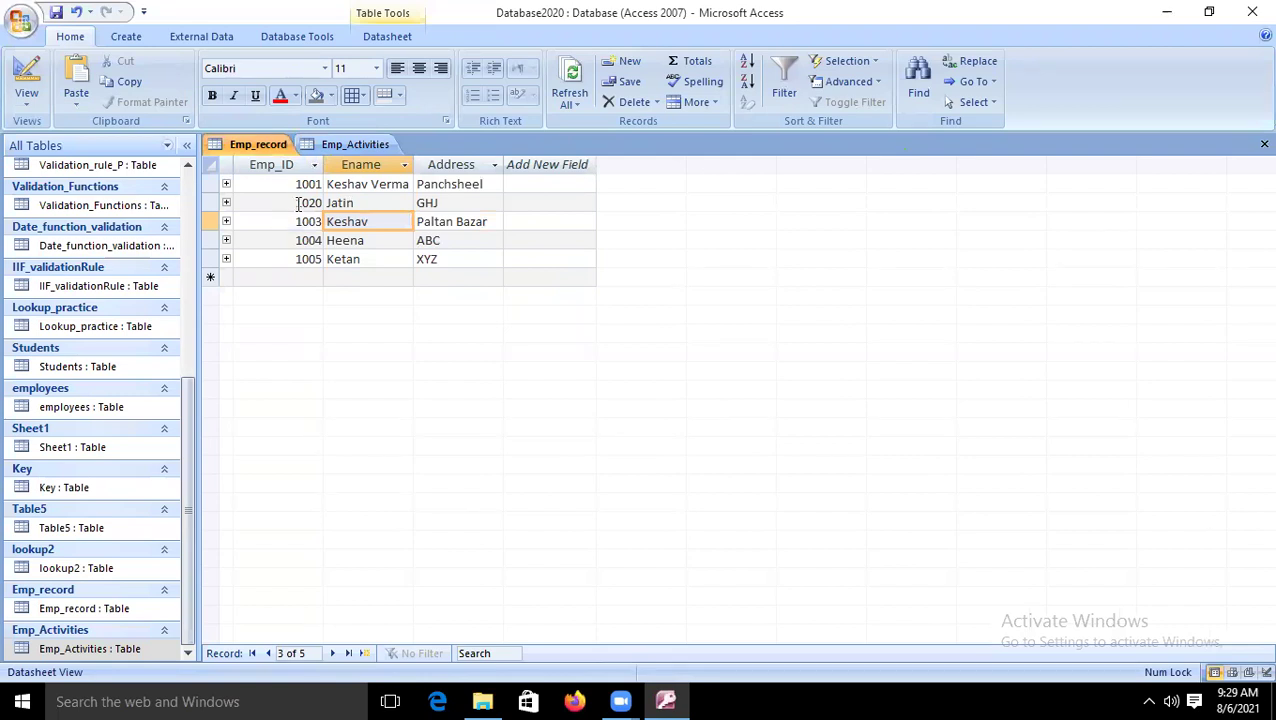
pyautogui.click(347, 146)
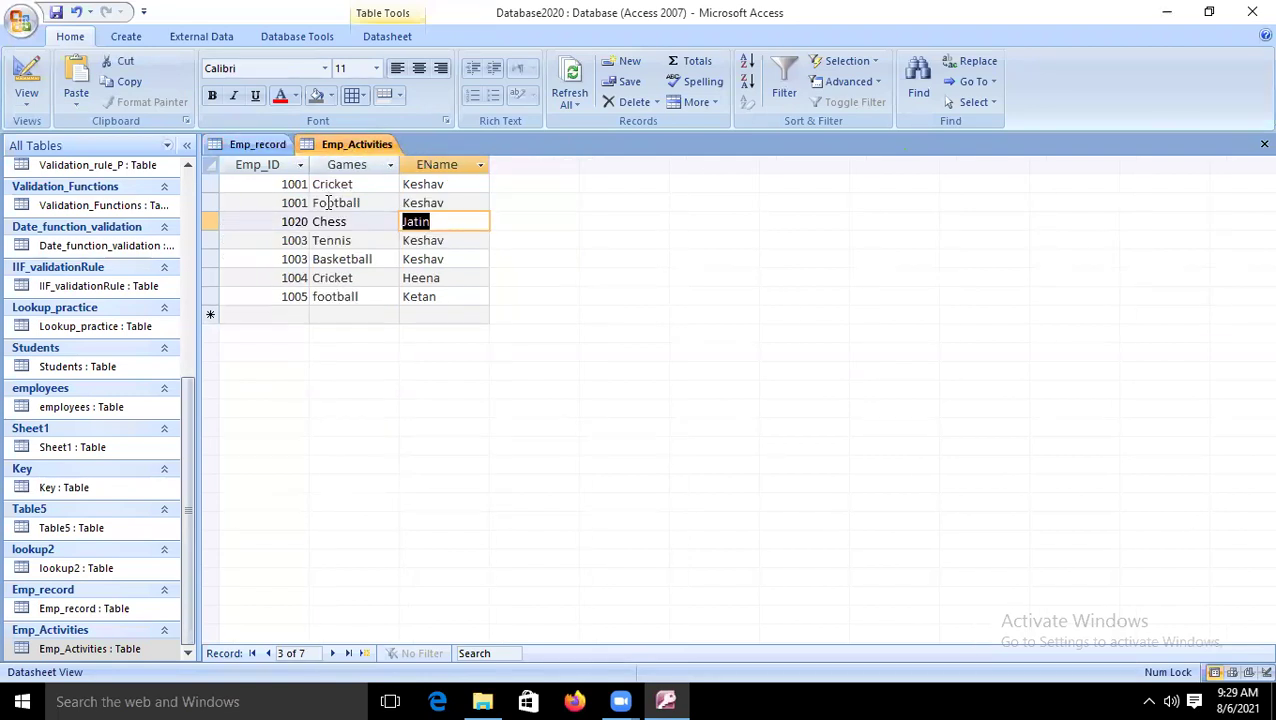
# Try to change the Emp_ID of the Basketball record in Emp_Activities to 1030 and save the record.
pyautogui.click(296, 262)
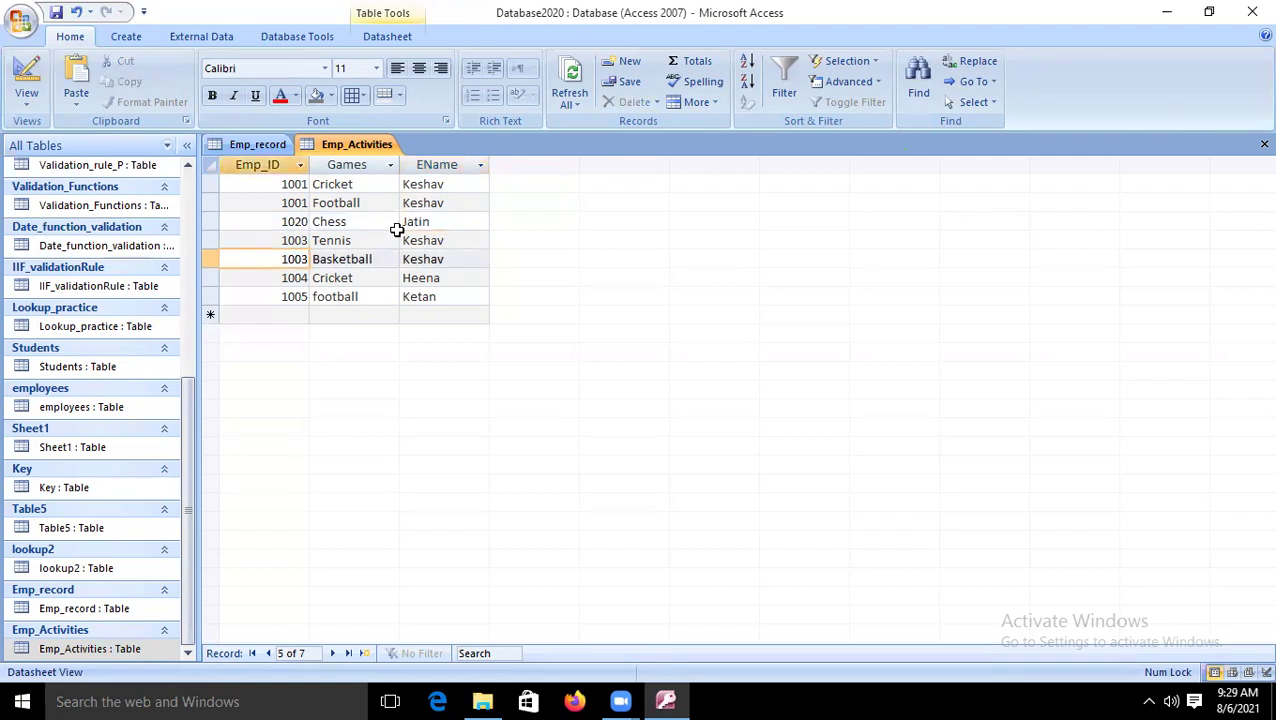
pyautogui.press('BackSpace')
pyautogui.press('BackSpace')
pyautogui.write('30')
pyautogui.click(300, 293)
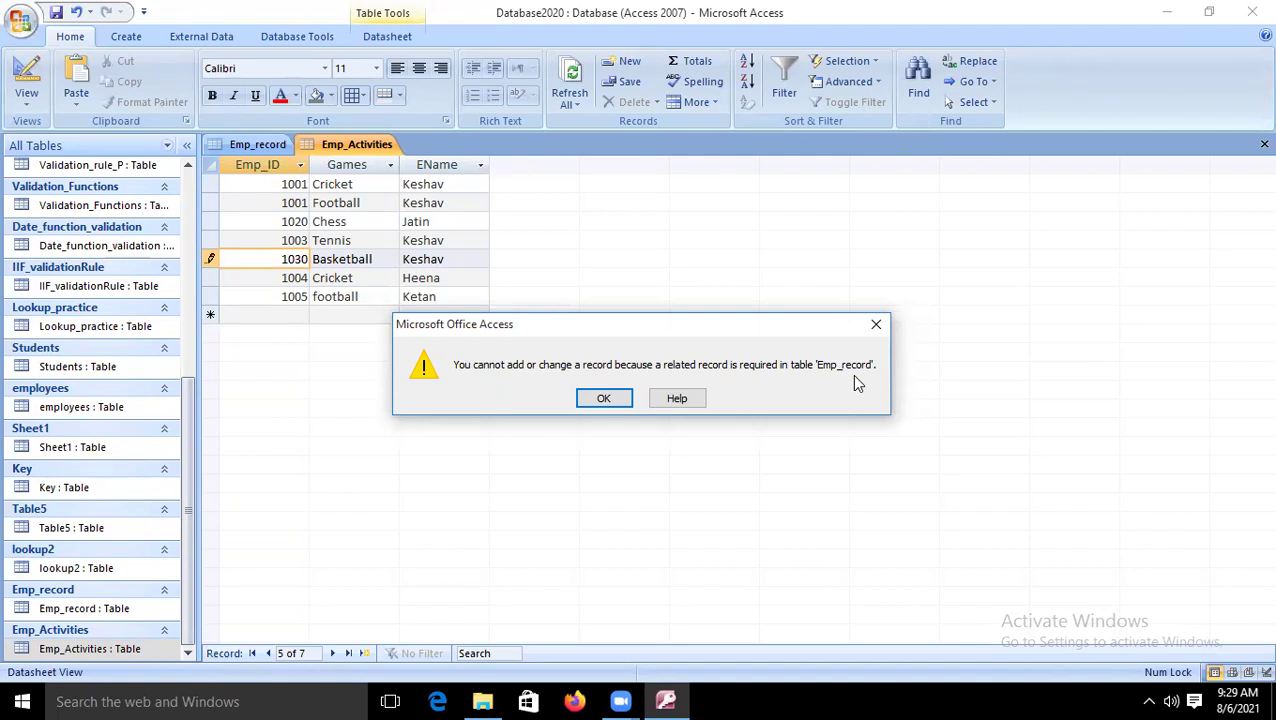
pyautogui.click(877, 325)
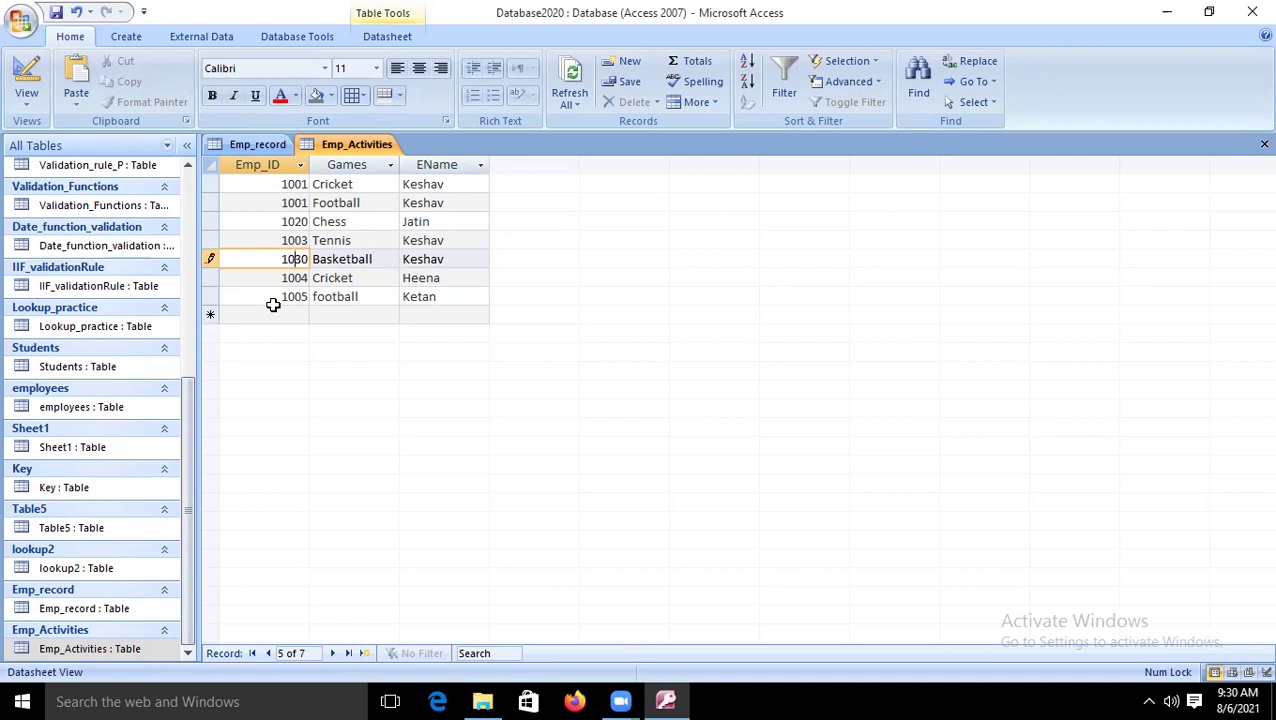
pyautogui.press('End')
pyautogui.click(365, 285)
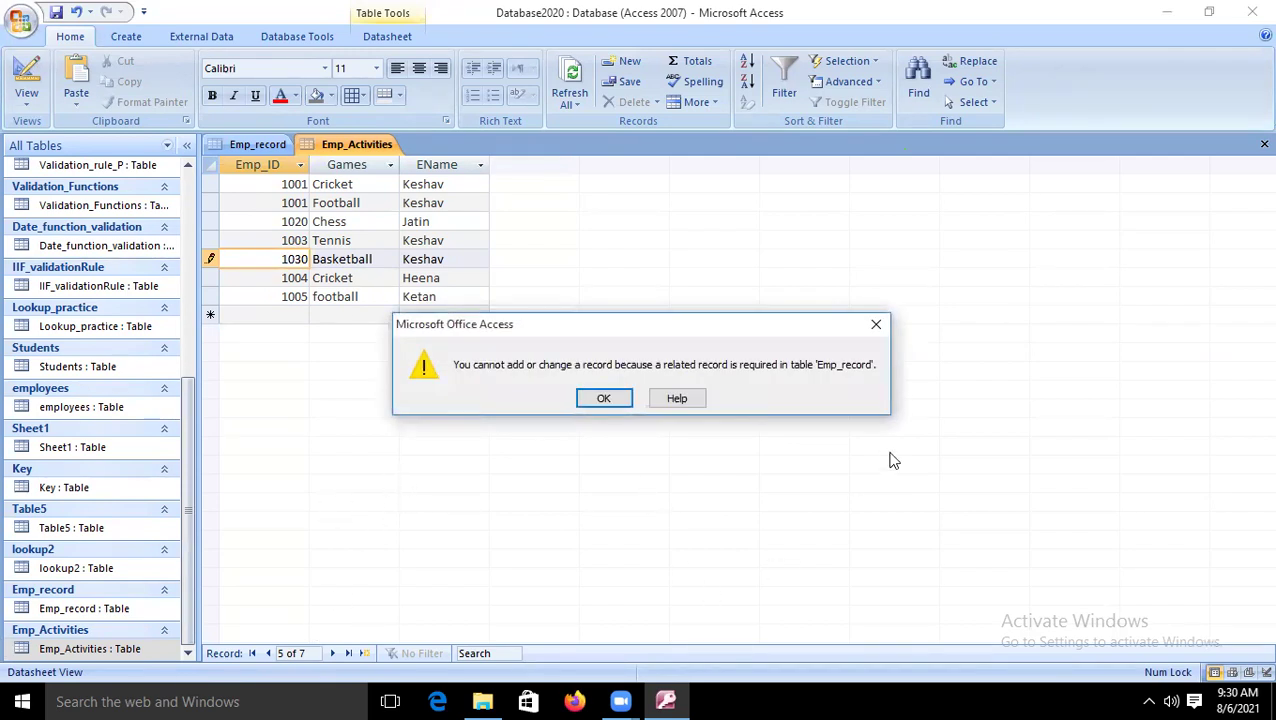
pyautogui.click(604, 398)
# Set the Basketball record's Emp_ID back to 1003 in Emp_Activities.
pyautogui.press('BackSpace')
pyautogui.press('BackSpace')
pyautogui.write('03')
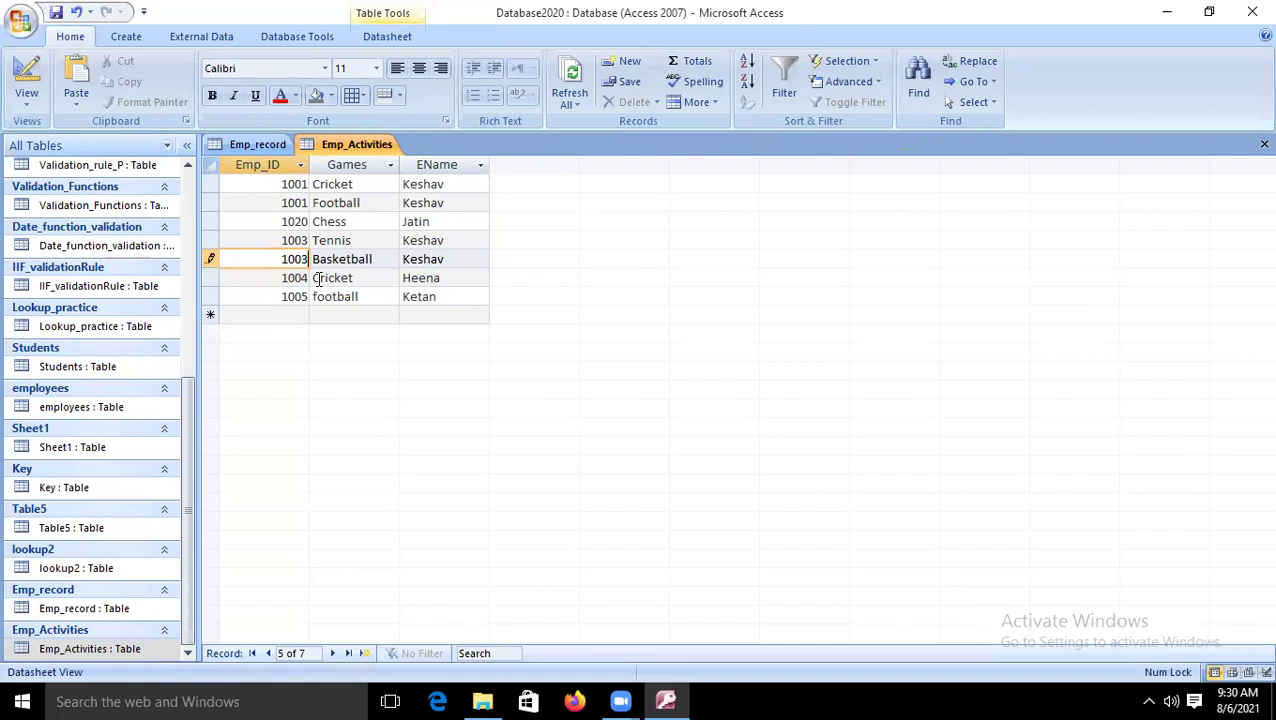
# Change the Emp_ID of employee 1003 to 1030 in the Emp_record table and save the record.
pyautogui.click(340, 315)
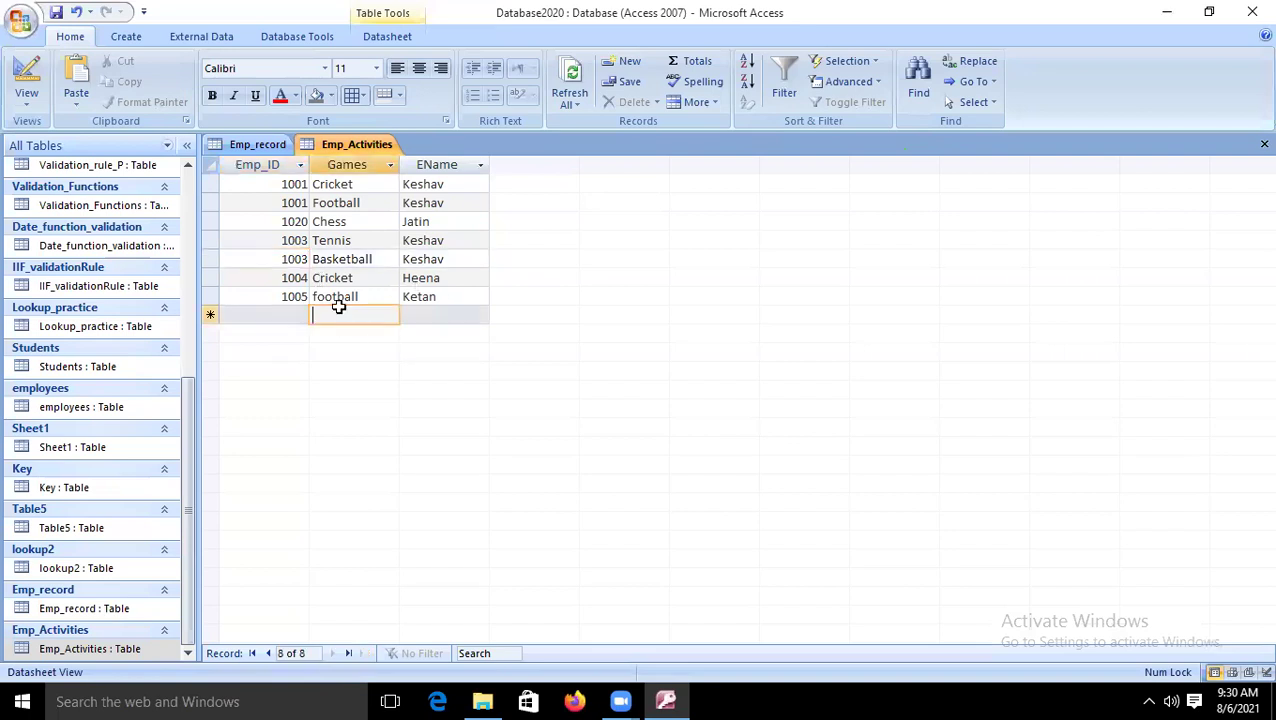
pyautogui.click(263, 145)
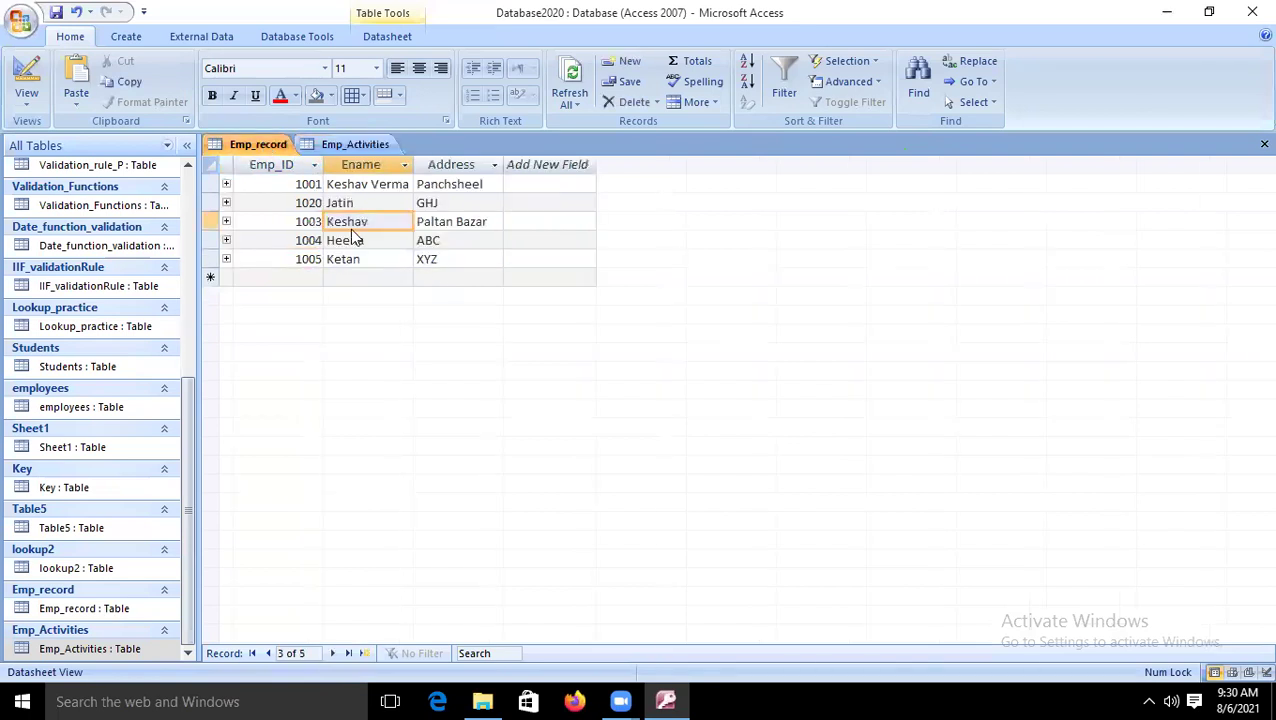
pyautogui.click(318, 240)
pyautogui.click(316, 221)
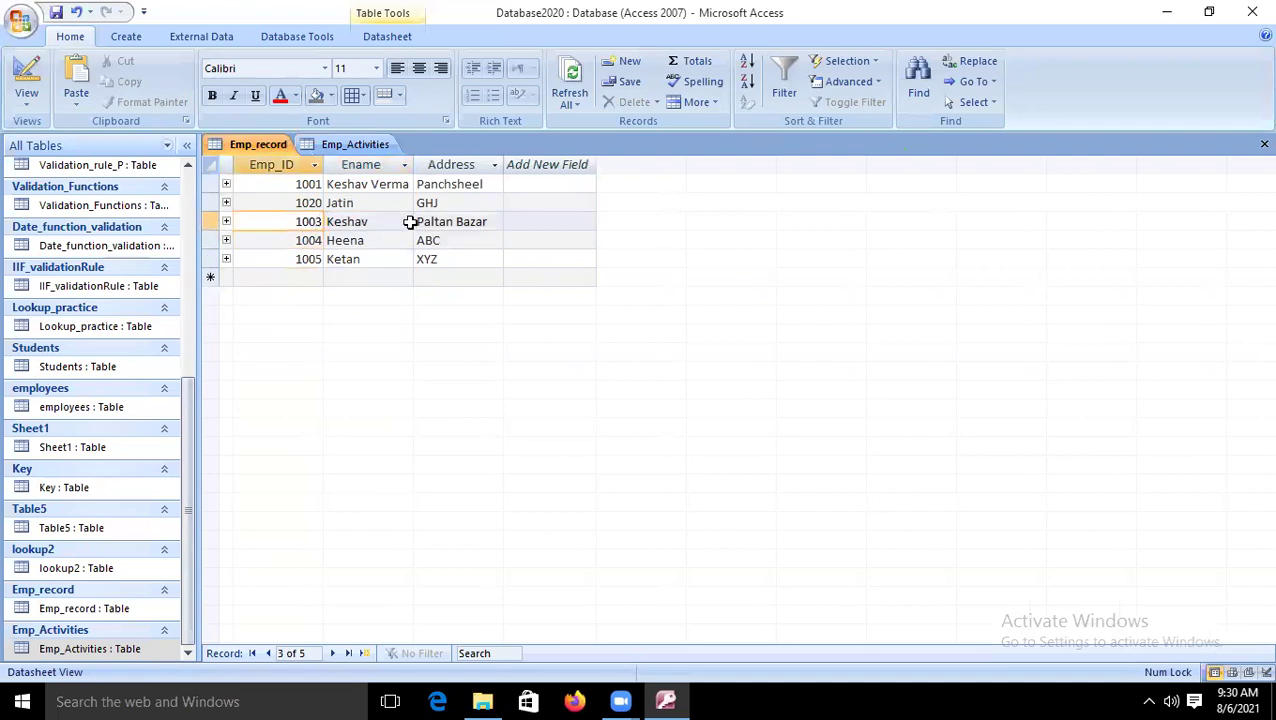
pyautogui.press('BackSpace')
pyautogui.press('BackSpace')
pyautogui.write('30')
pyautogui.hotkey('shift', 'Return')
# Check the cascaded Emp_ID change in Emp_Activities, and close both the Emp_Activities and Emp_record tables.
pyautogui.click(349, 145)
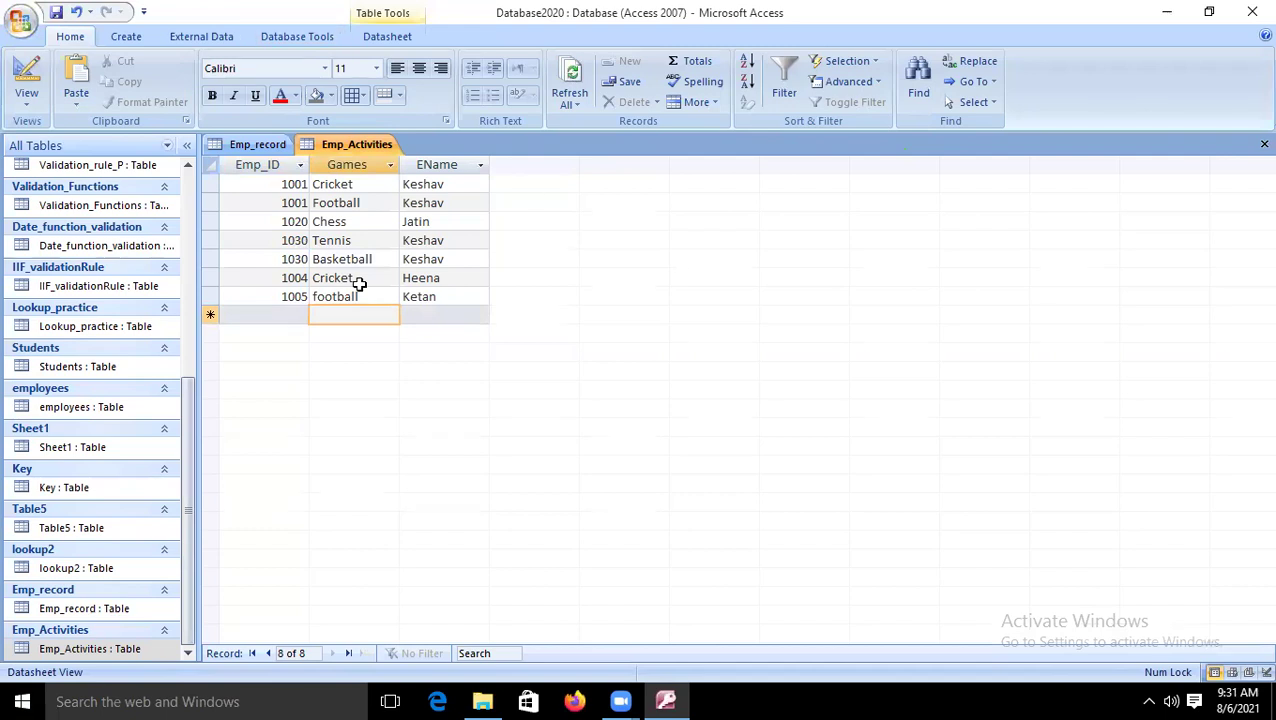
pyautogui.rightClick(357, 146)
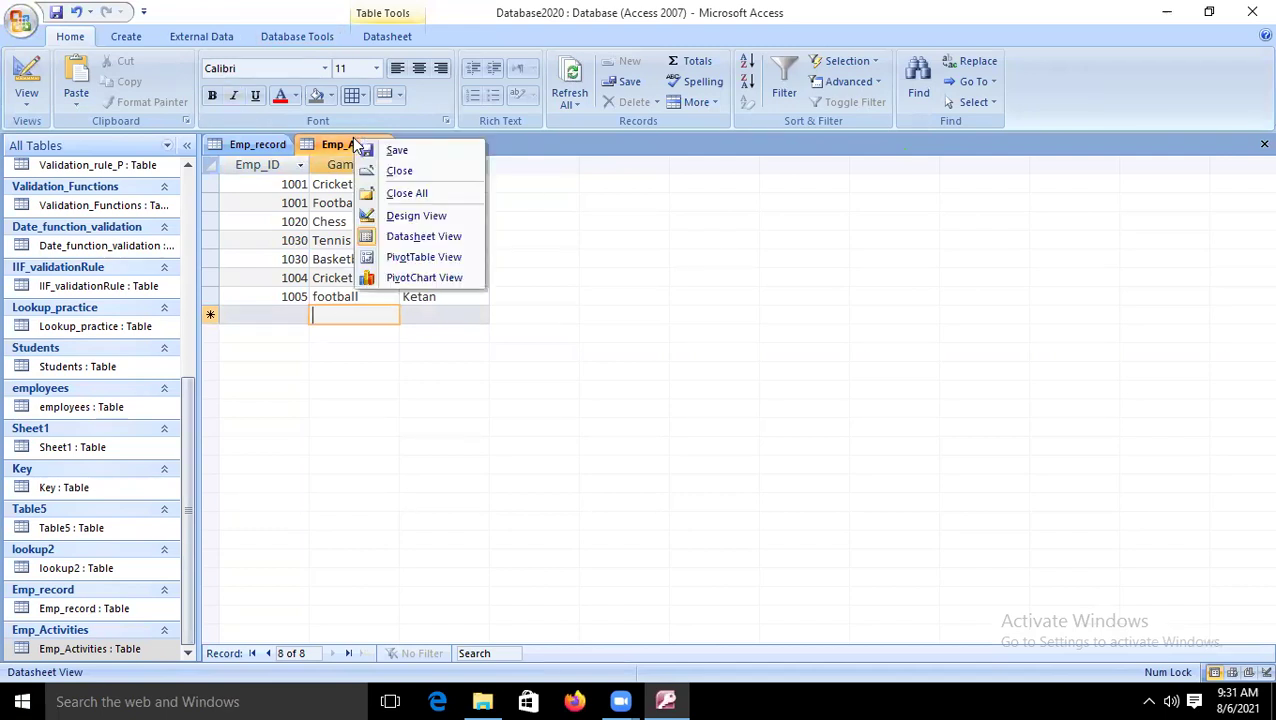
pyautogui.click(414, 172)
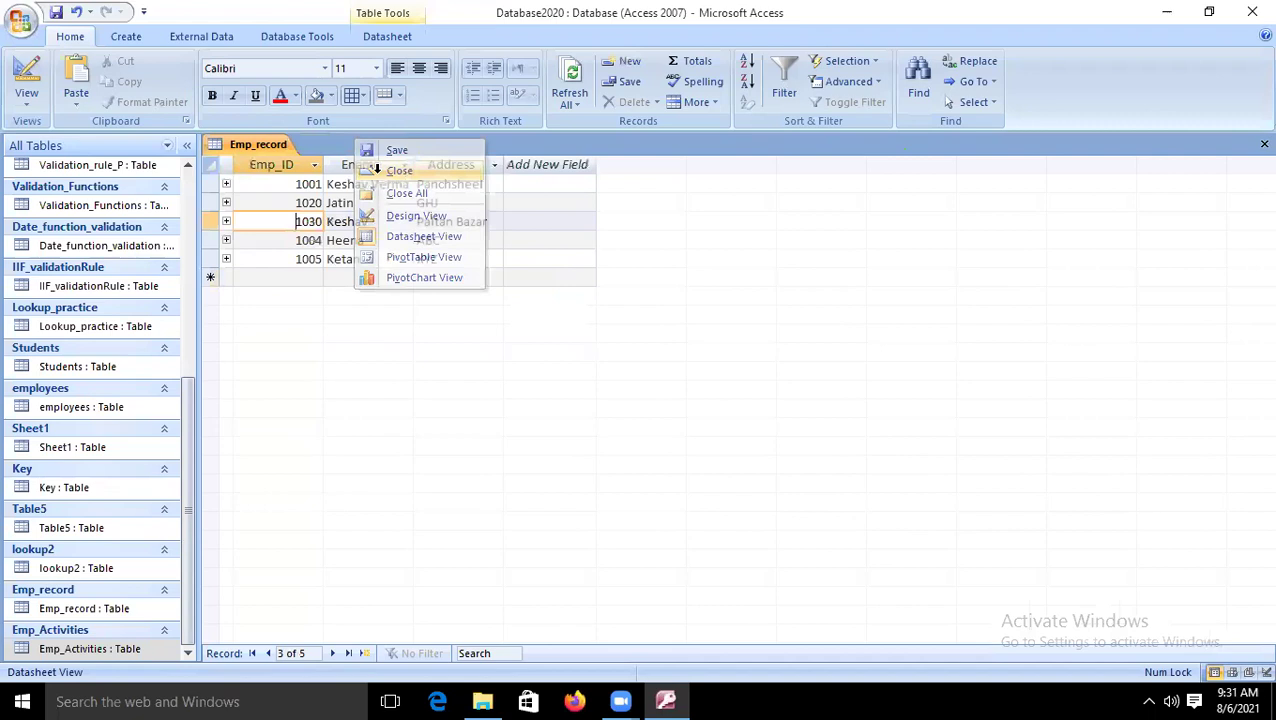
pyautogui.rightClick(280, 141)
pyautogui.click(333, 172)
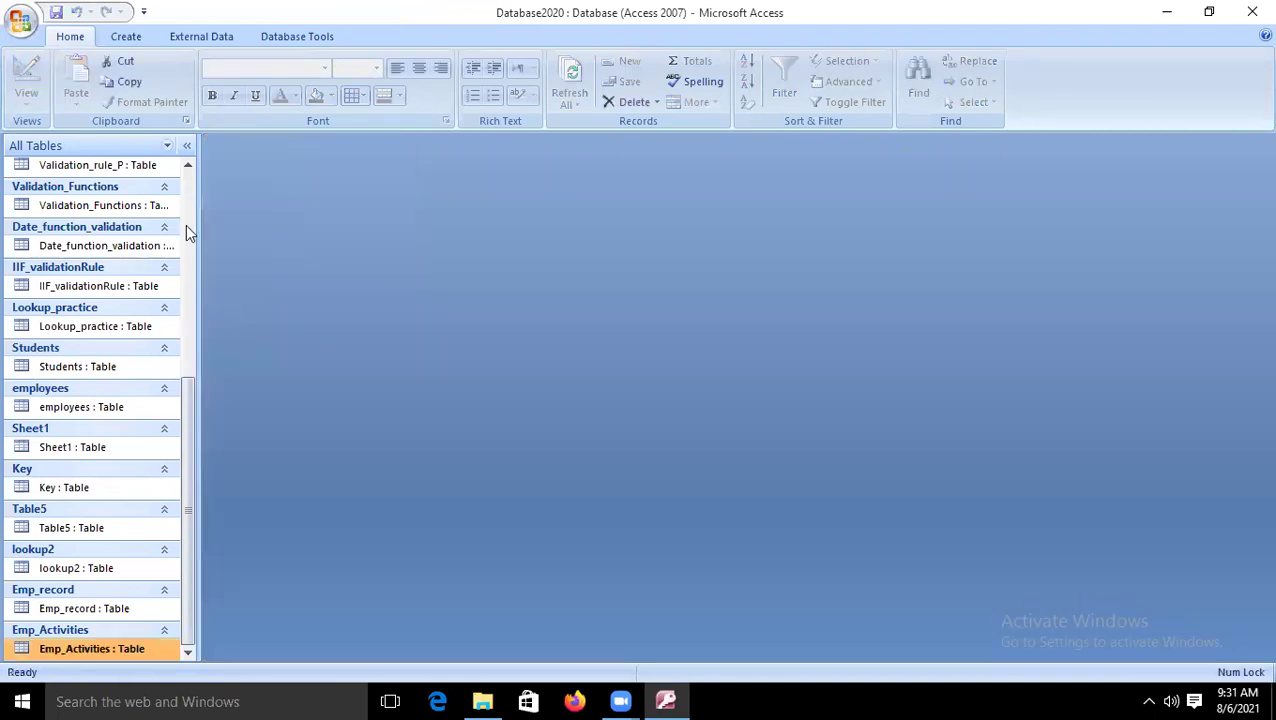
# Enable Cascade Delete Related Records for the Emp_ID relationship between Emp_record and Emp_Activities.
pyautogui.click(292, 37)
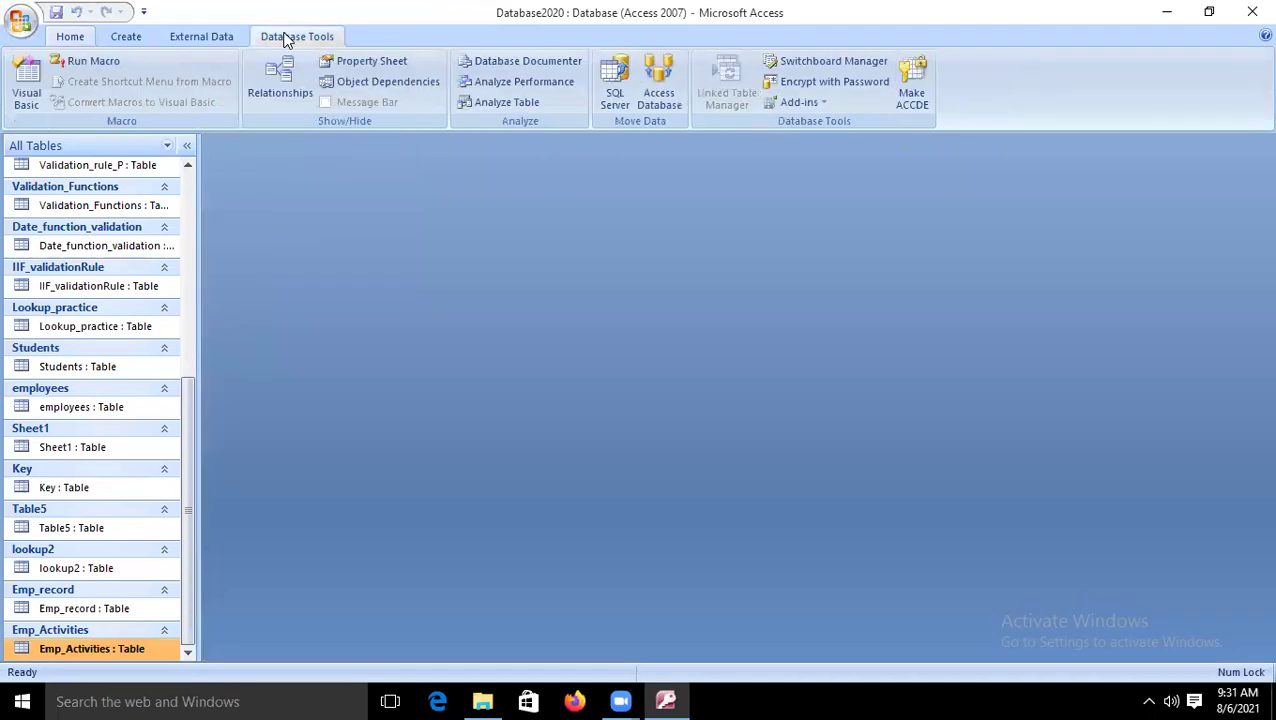
pyautogui.click(280, 110)
pyautogui.click(42, 85)
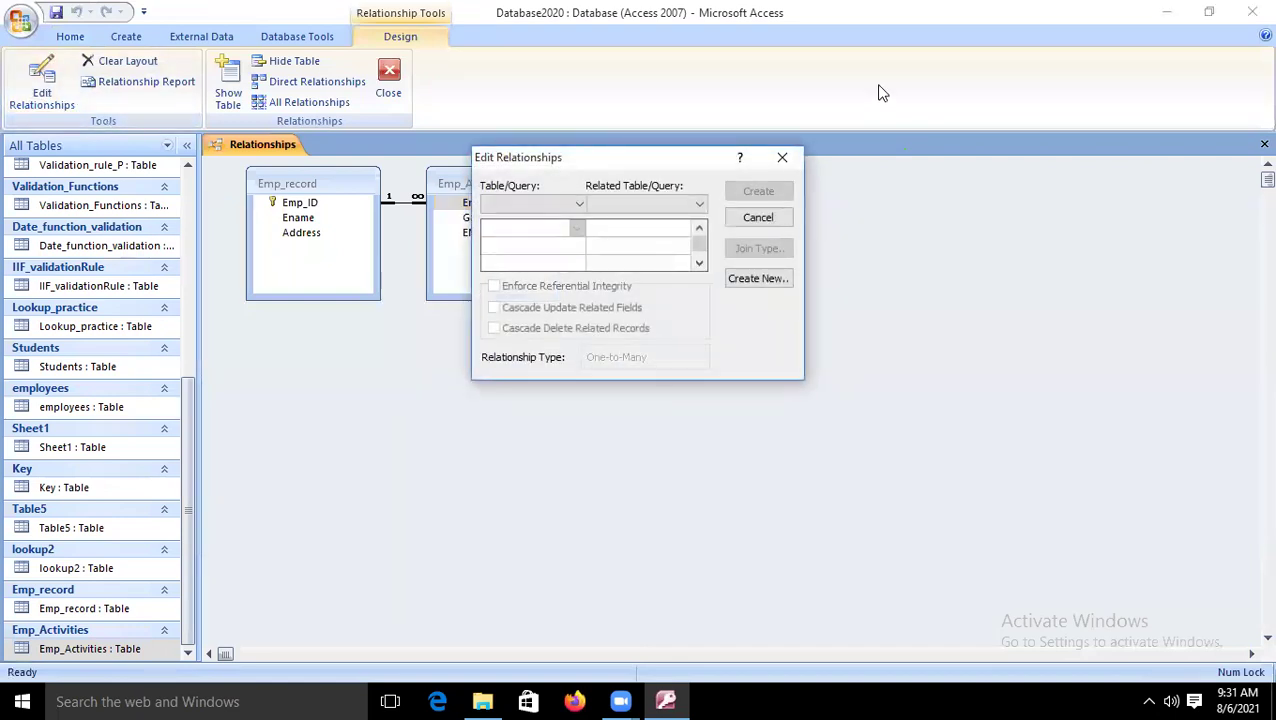
pyautogui.click(555, 203)
pyautogui.click(548, 221)
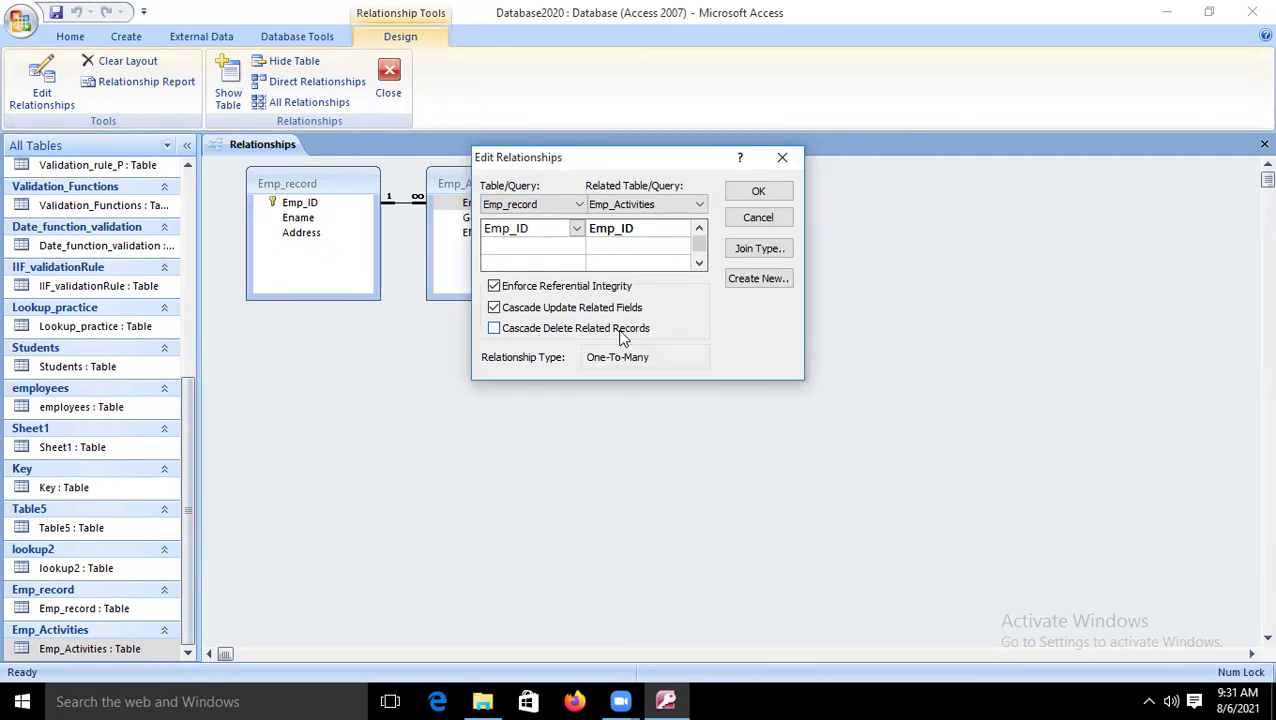
pyautogui.click(494, 329)
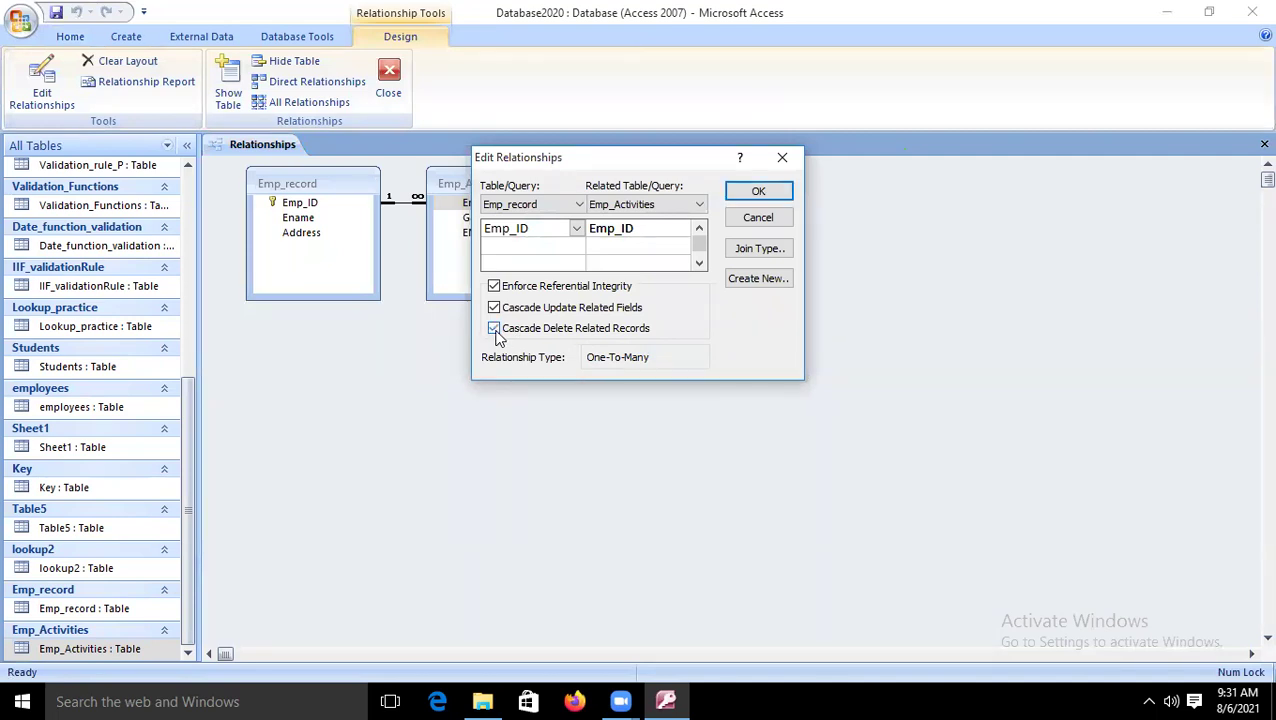
pyautogui.click(770, 192)
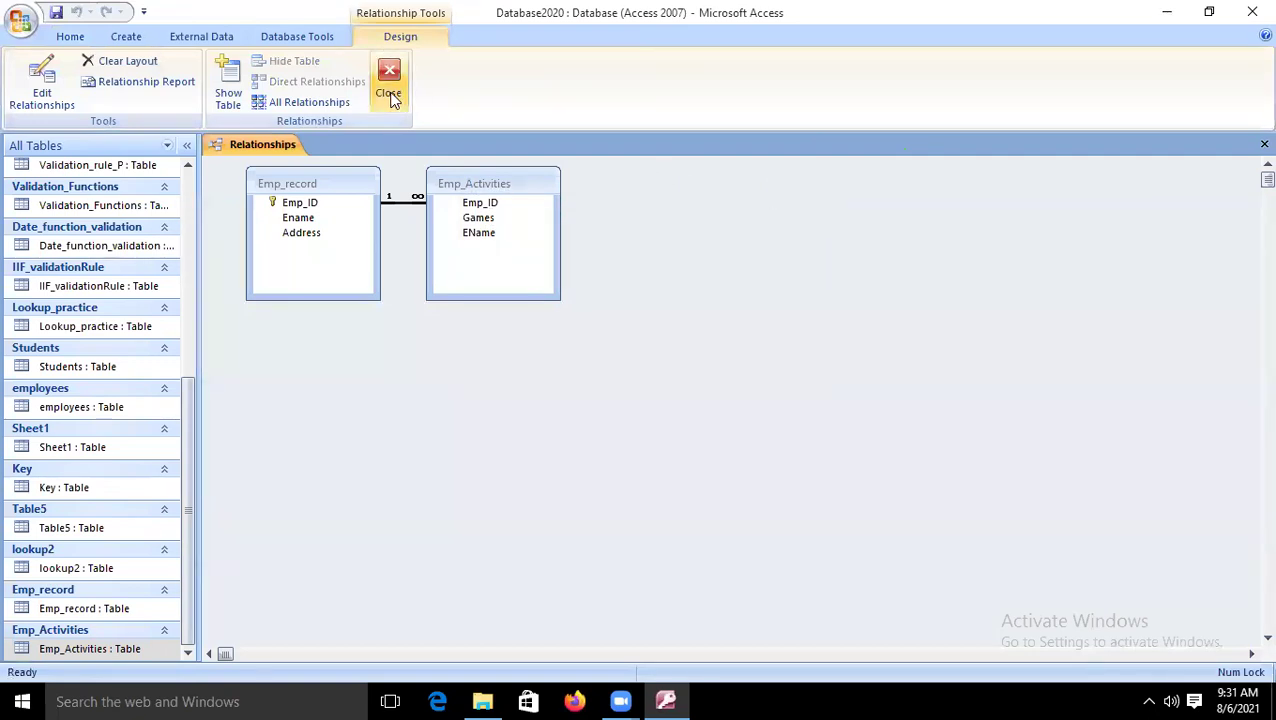
# Recheck the integrity and cascade options of the Emp_record and Emp_Activities relationship, and close the Relationships window.
pyautogui.click(41, 101)
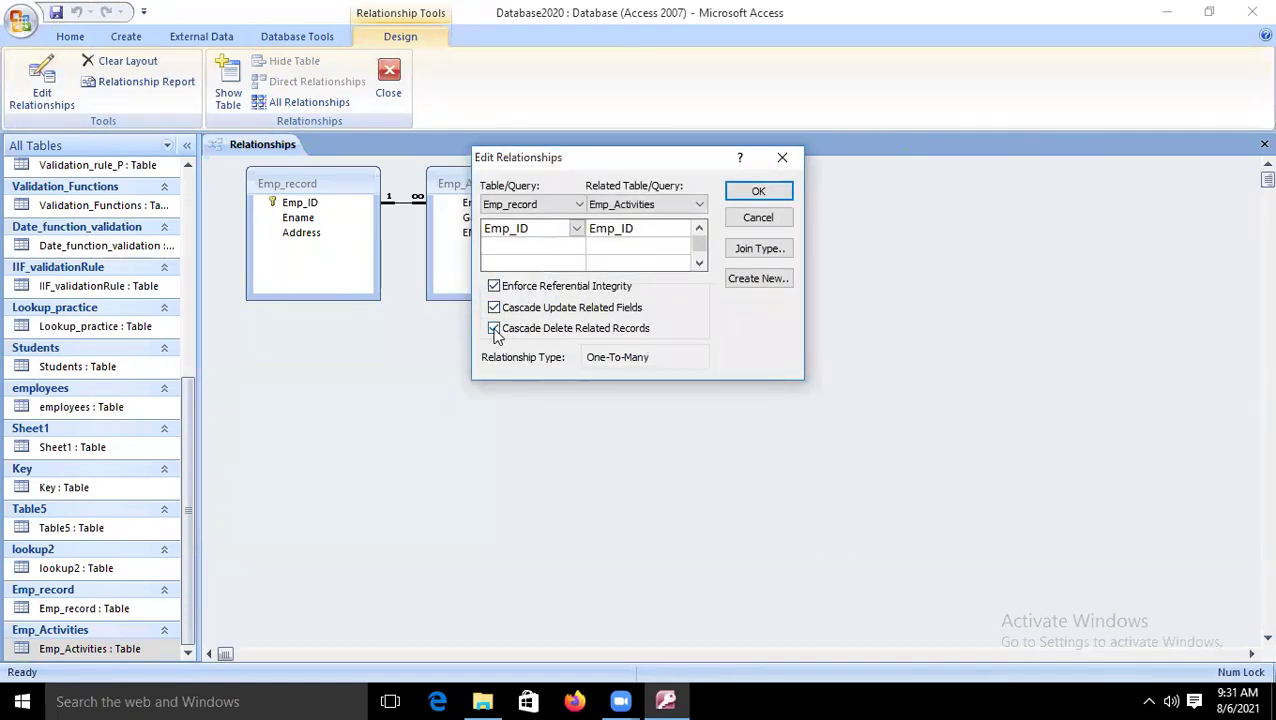
pyautogui.click(755, 191)
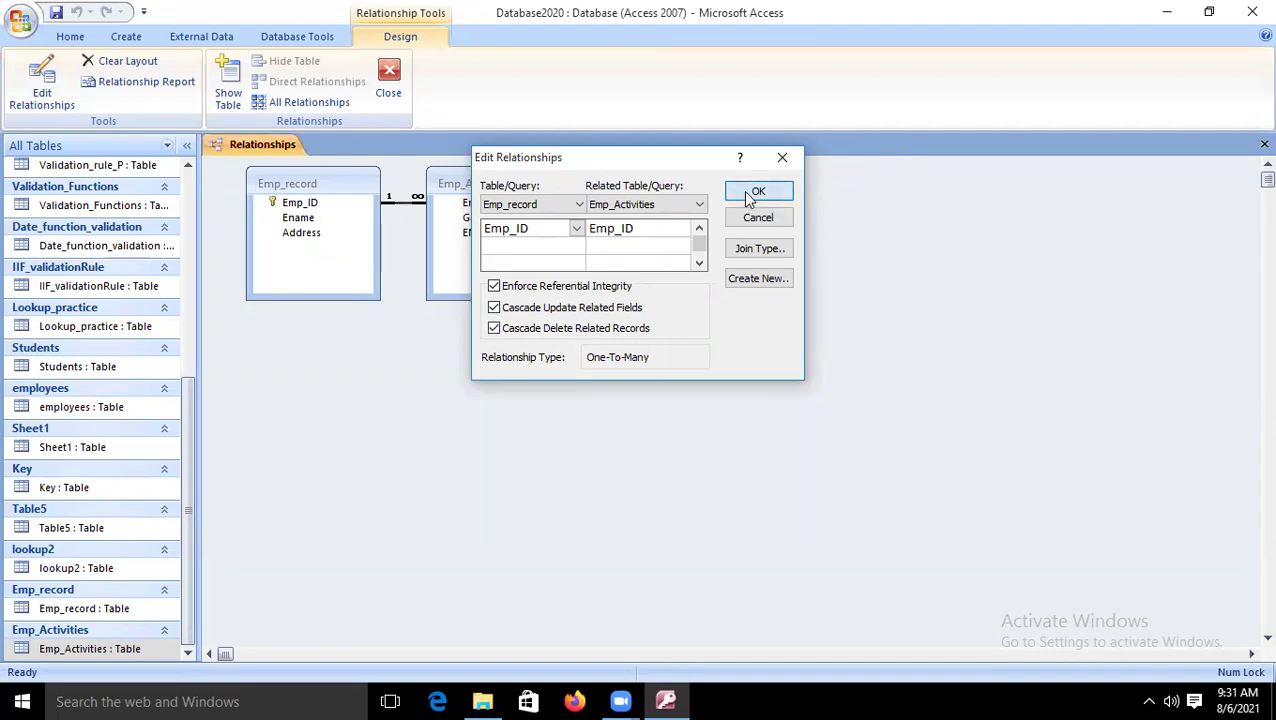
pyautogui.rightClick(390, 82)
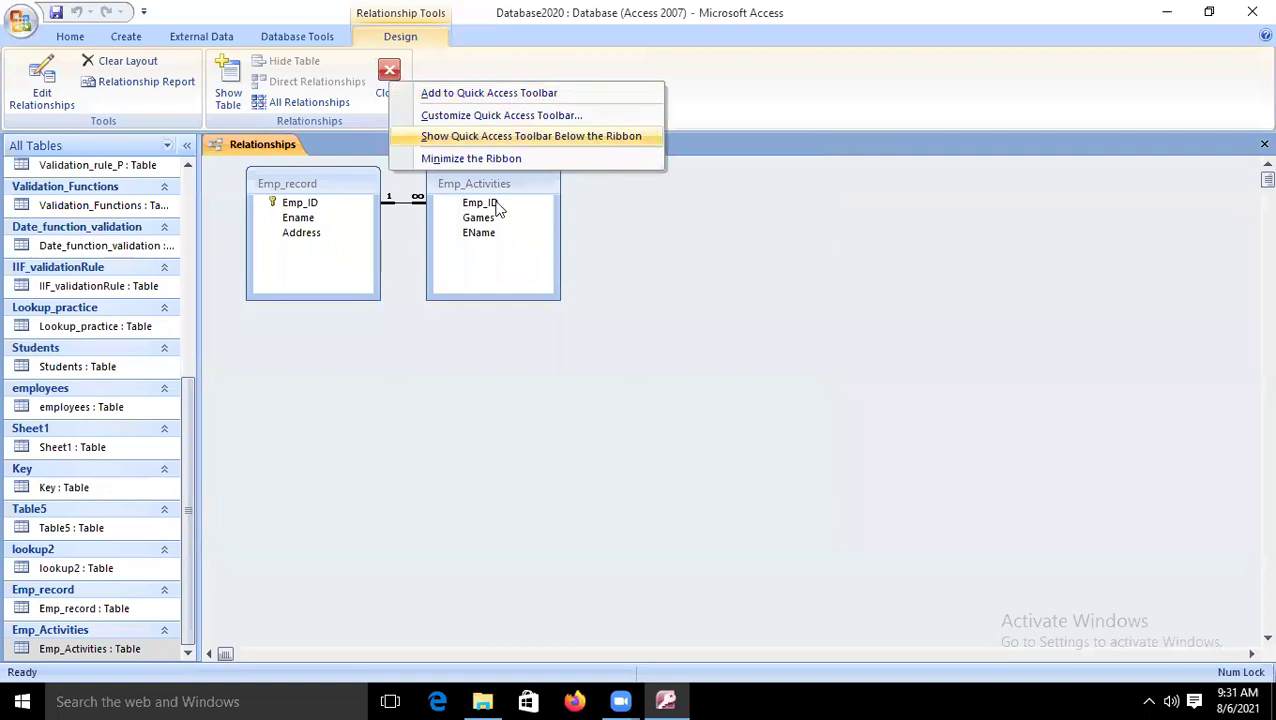
pyautogui.click(461, 132)
pyautogui.click(389, 78)
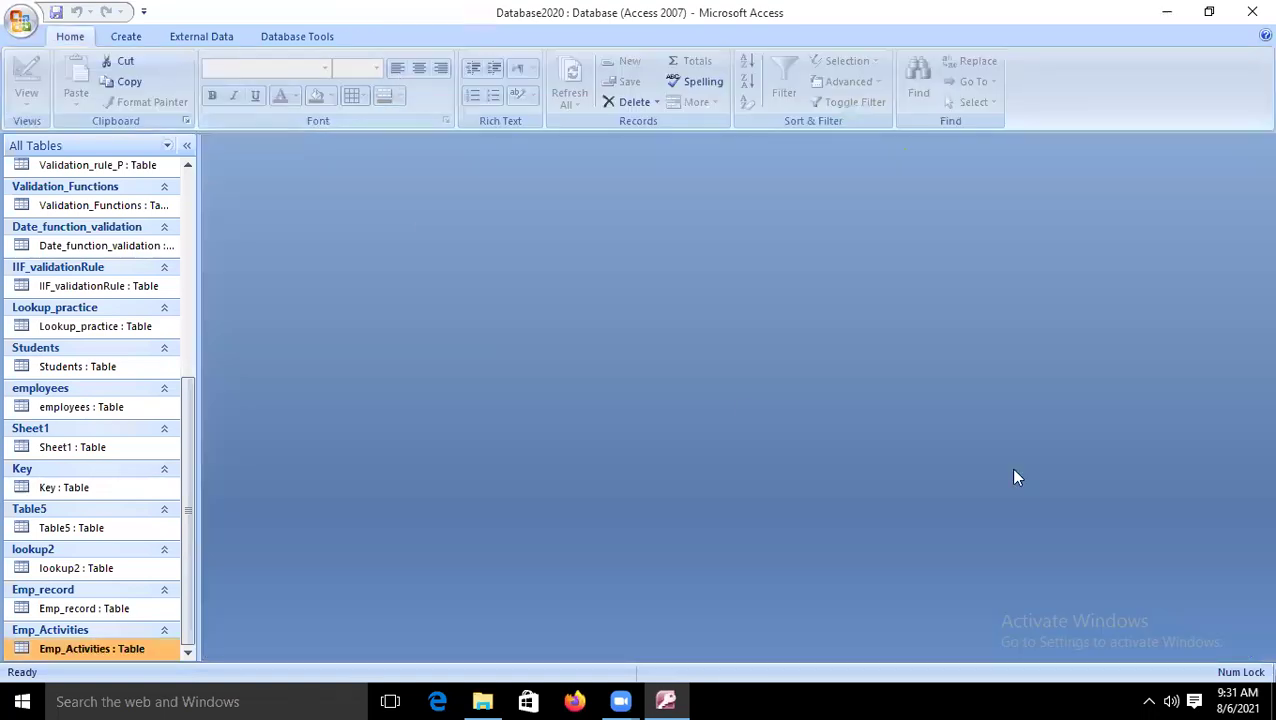
# Open the Emp_record and Emp_Activities tables to view their employee records.
pyautogui.doubleClick(84, 608)
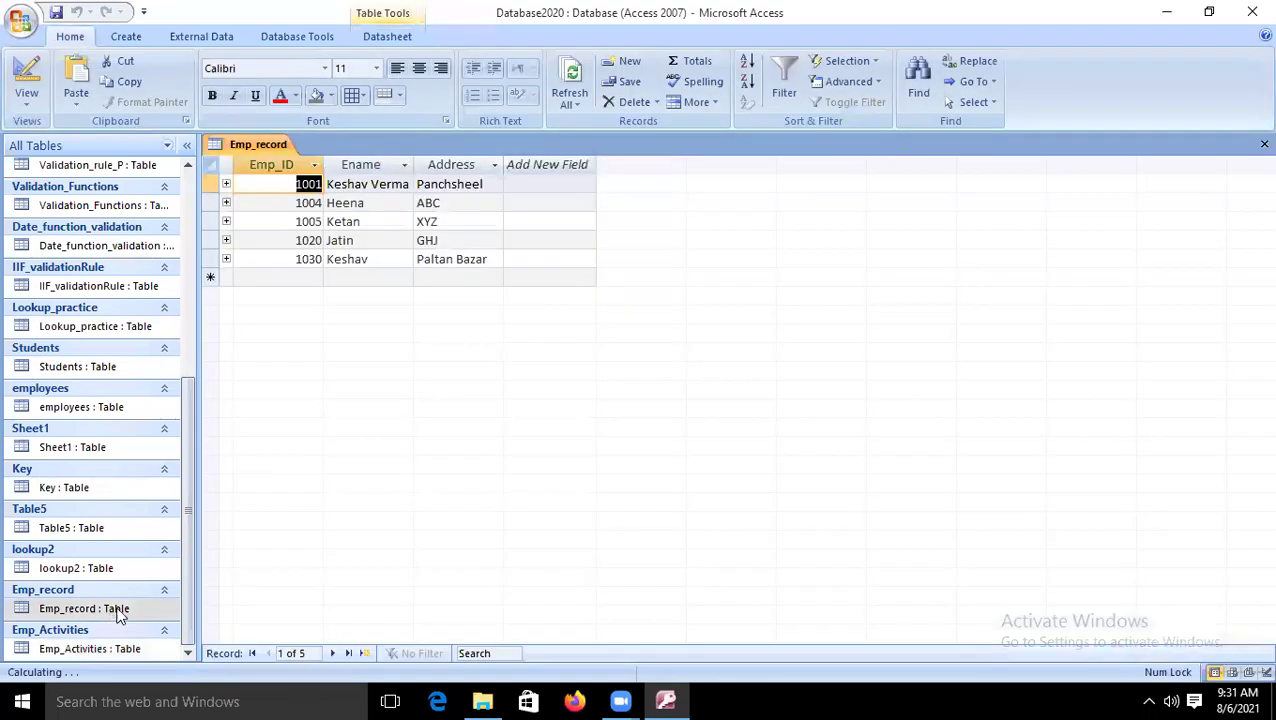
pyautogui.doubleClick(115, 648)
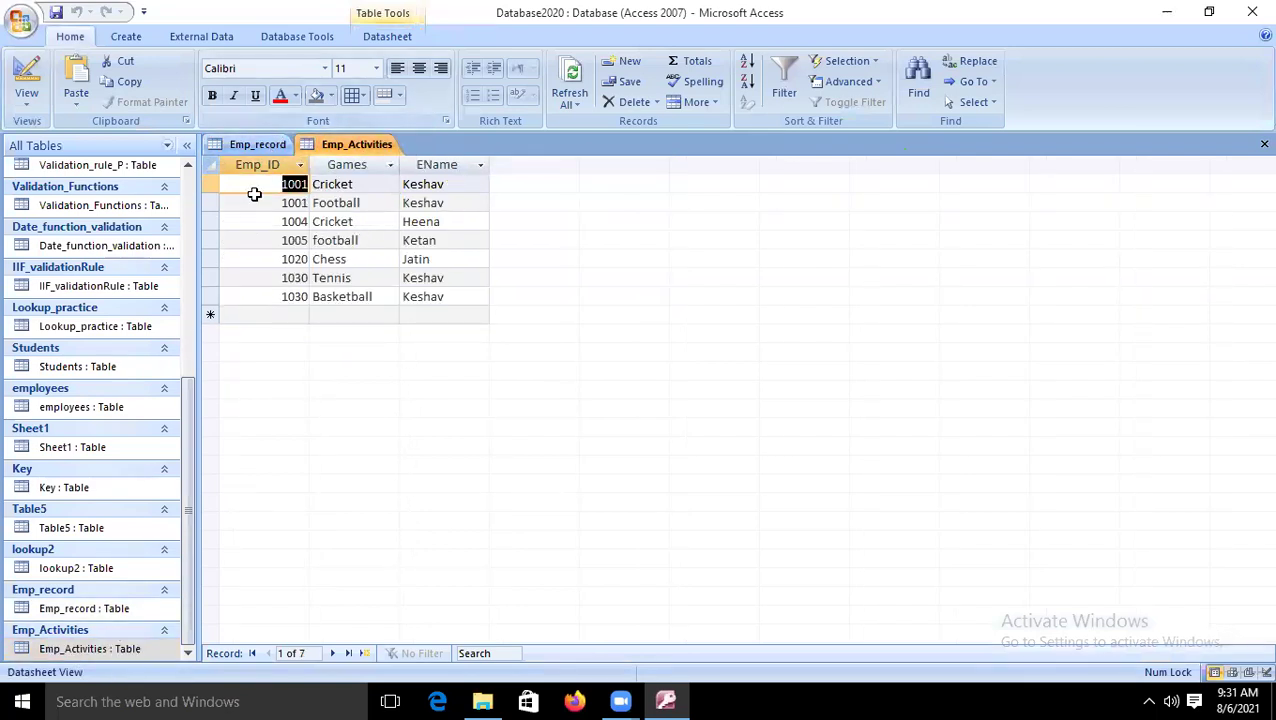
pyautogui.click(260, 240)
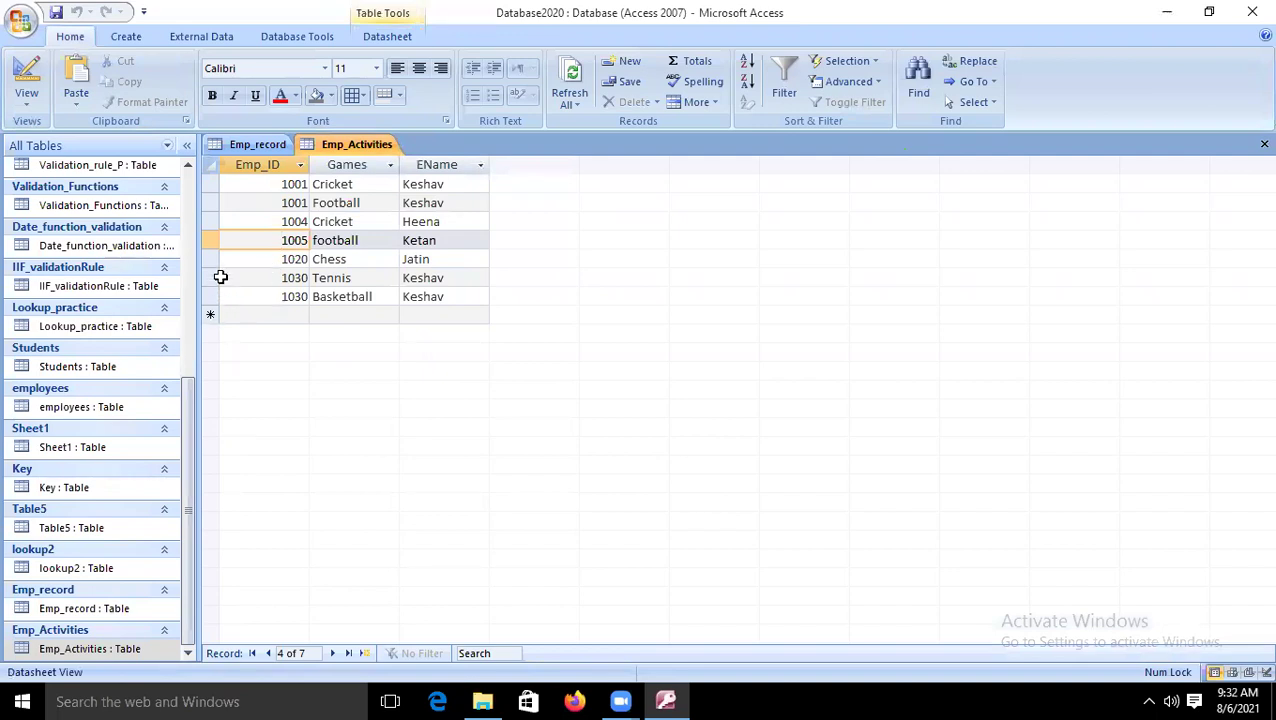
# Delete employee 1030 from Emp_record along with the related records, and refresh the Emp_Activities table.
pyautogui.click(258, 145)
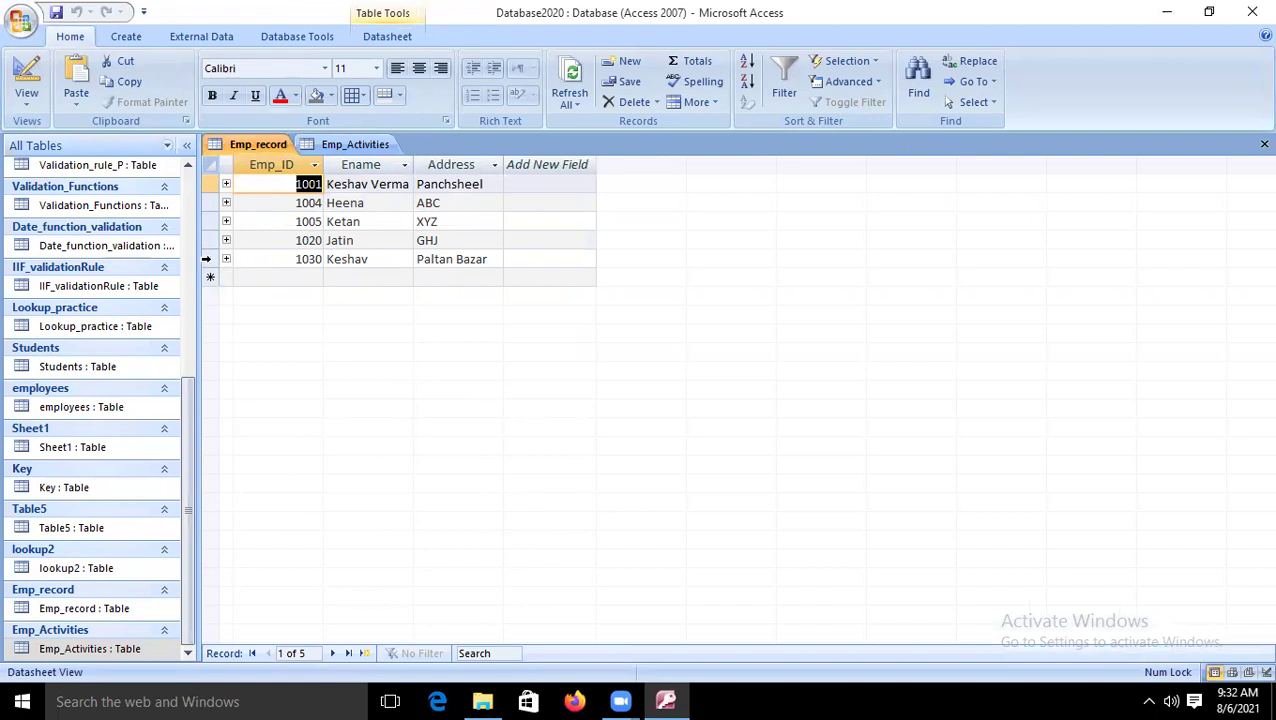
pyautogui.click(206, 259)
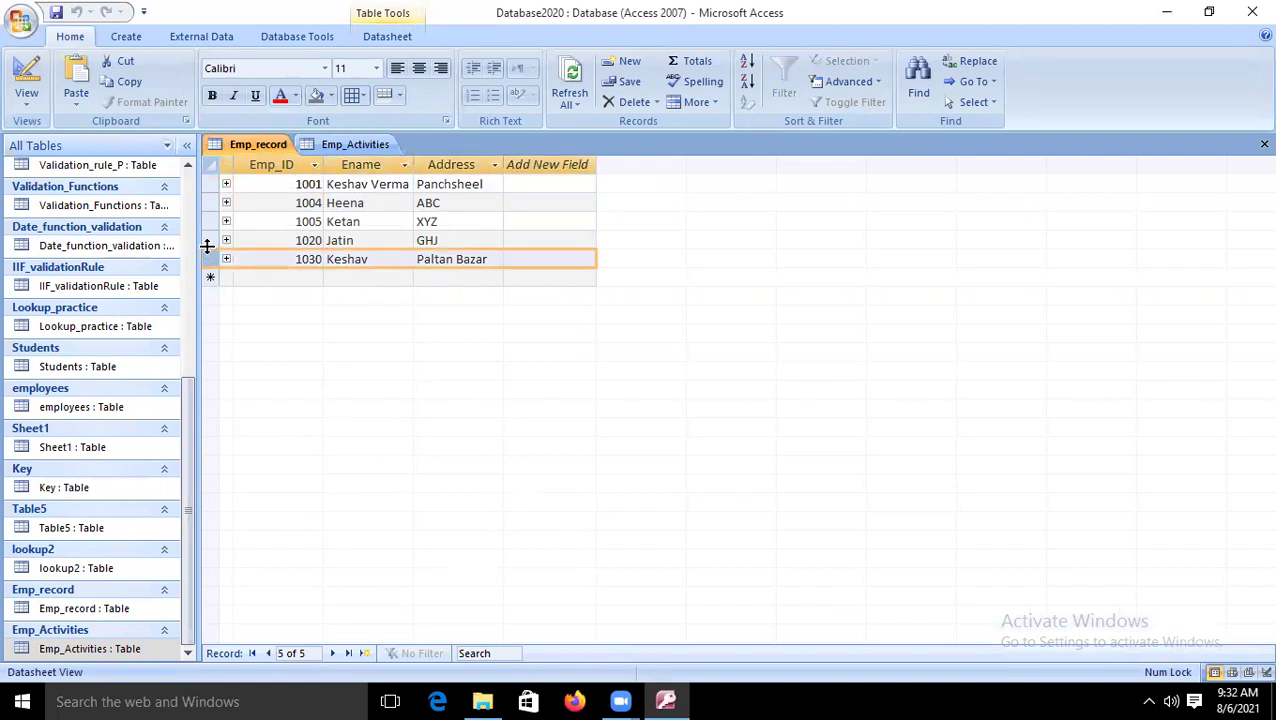
pyautogui.press('Delete')
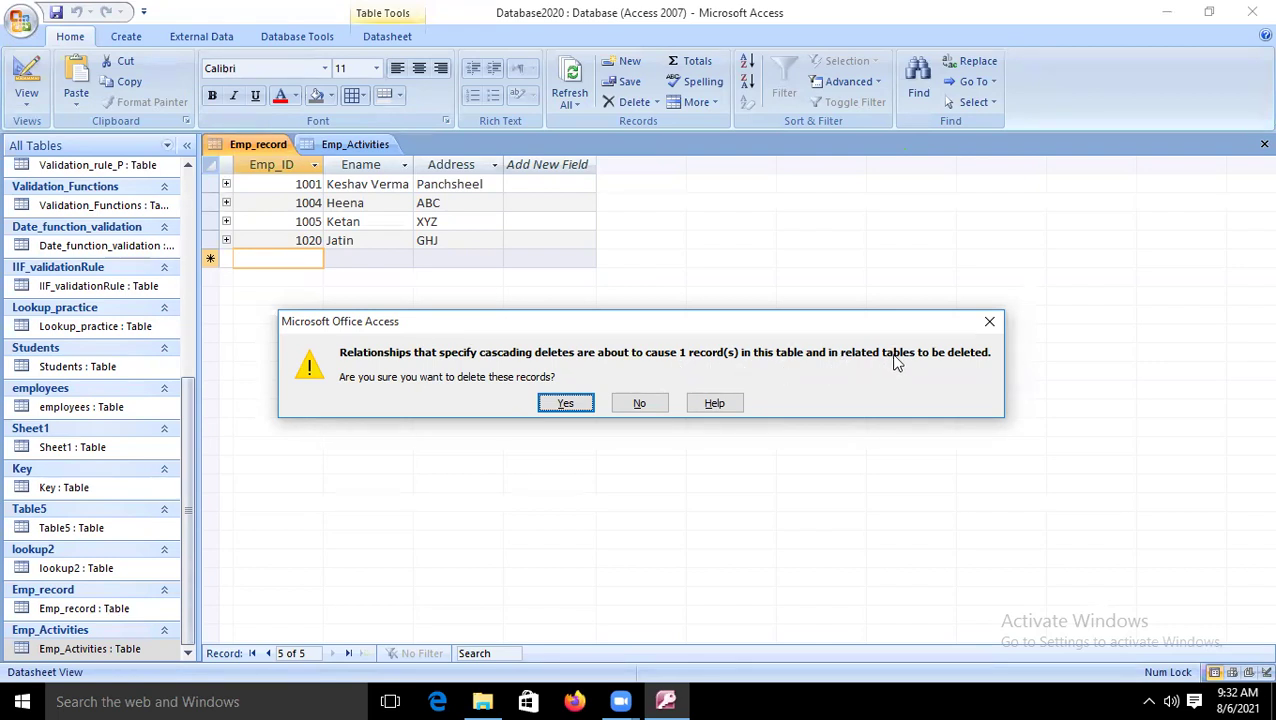
pyautogui.click(566, 405)
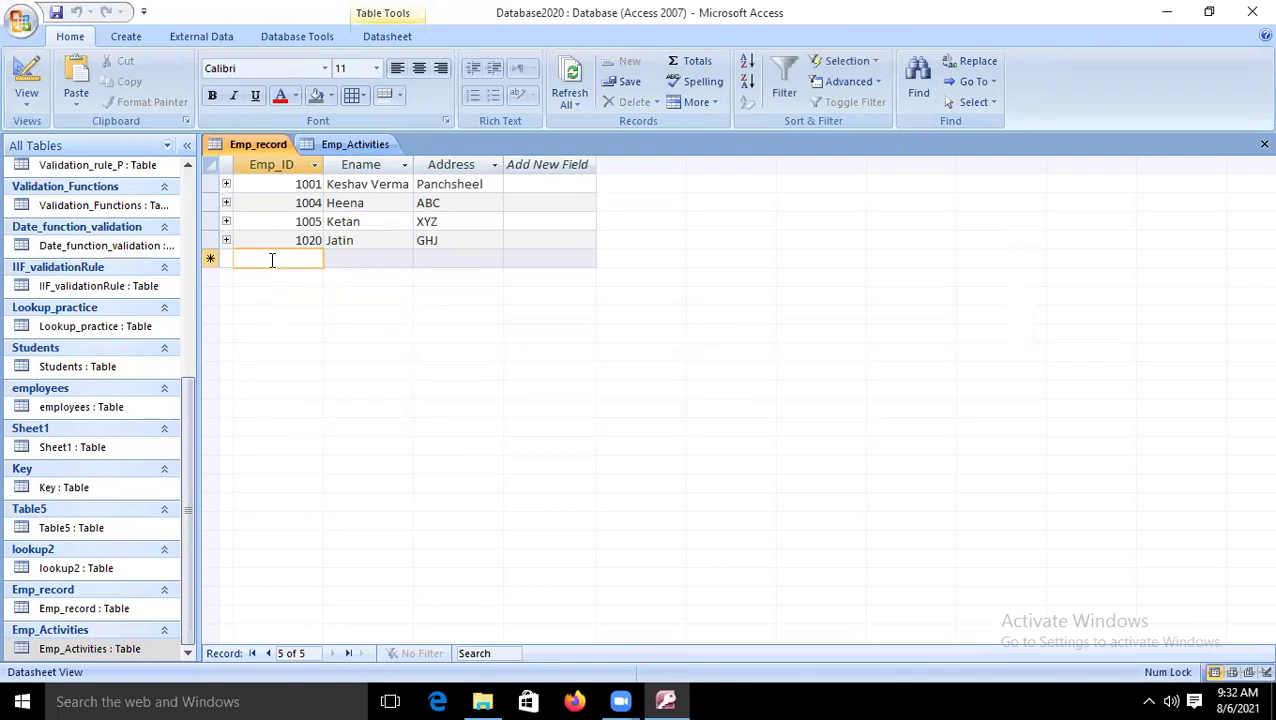
pyautogui.click(326, 147)
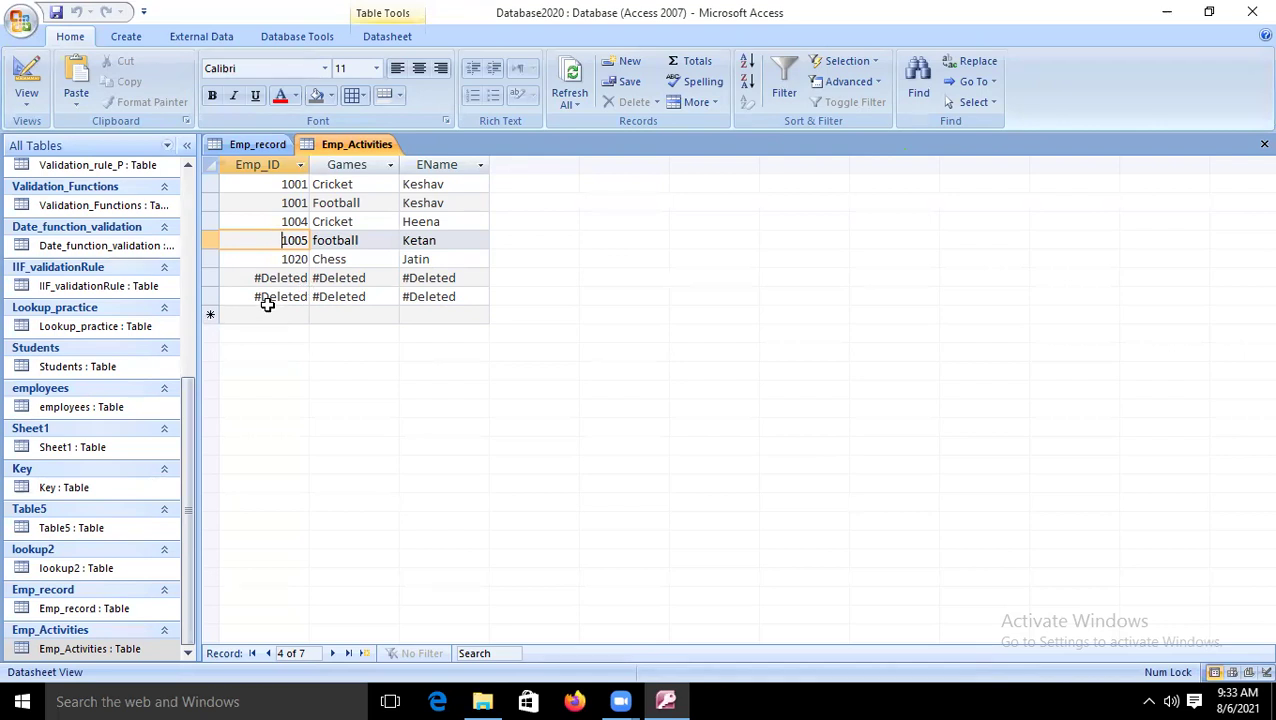
pyautogui.click(572, 100)
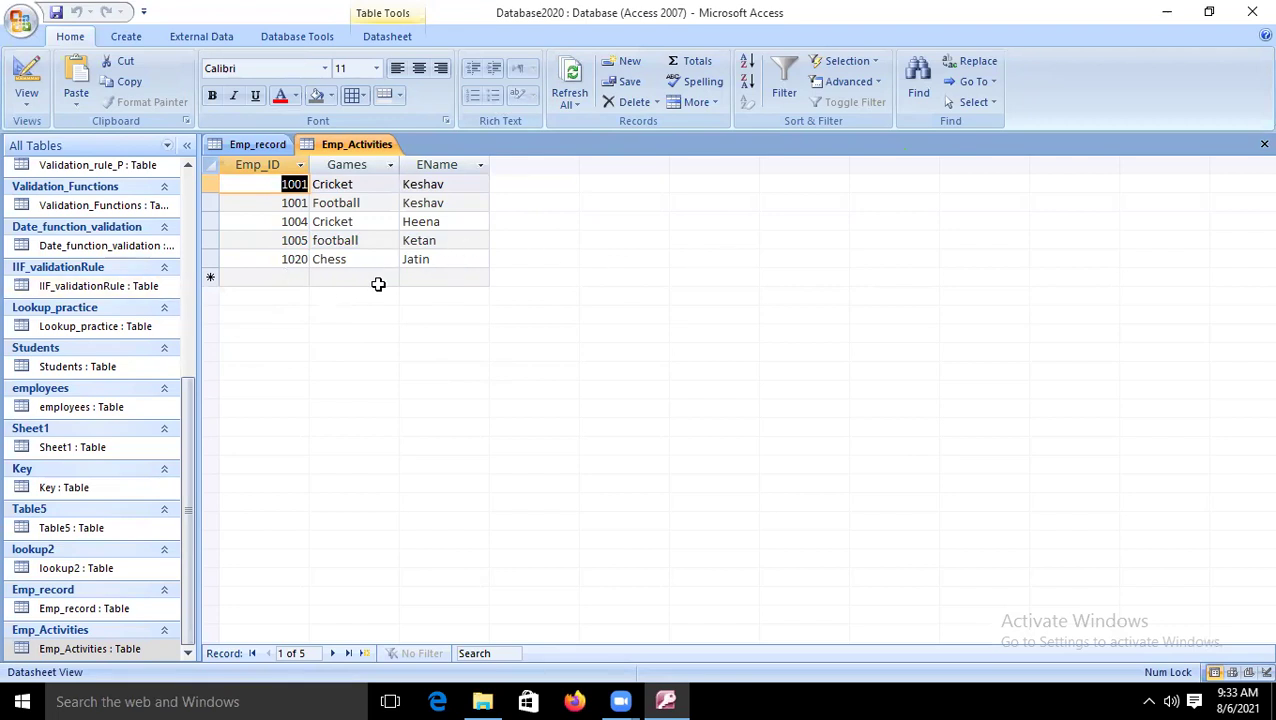
# Review the link between Emp_record and Emp_Activities in the Relationships window and close it.
pyautogui.click(397, 60)
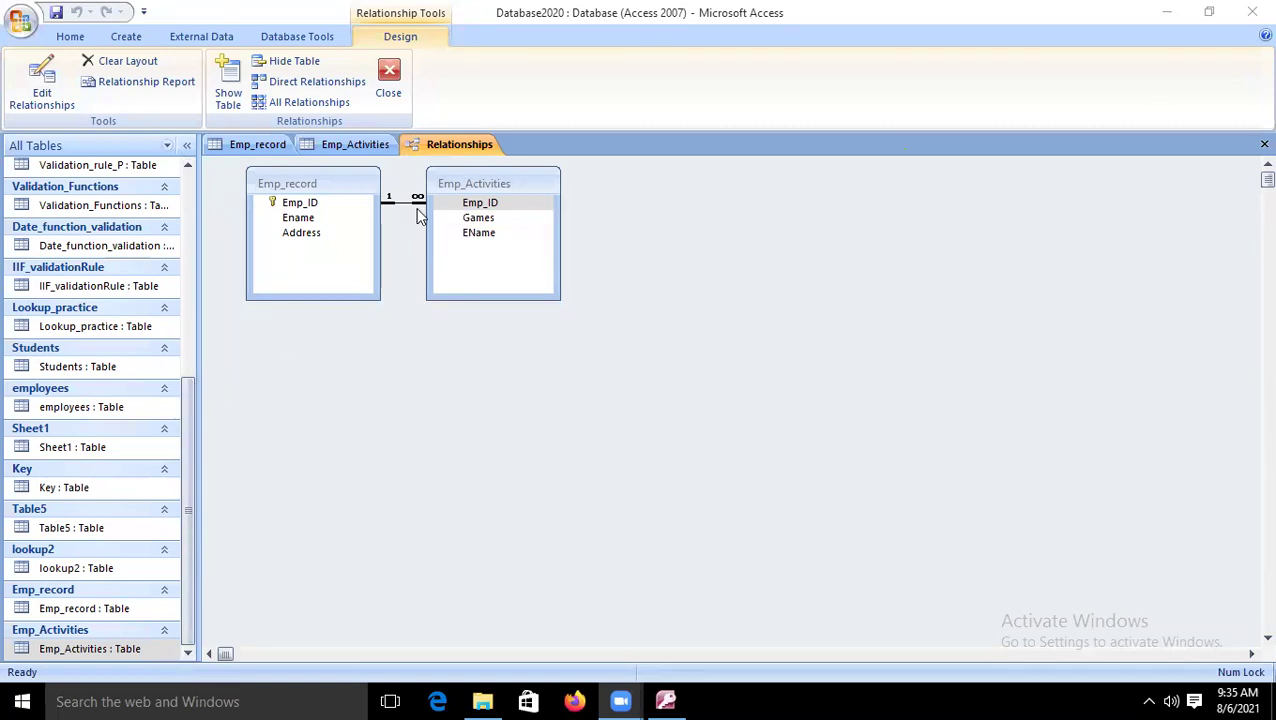
pyautogui.click(448, 218)
pyautogui.click(389, 82)
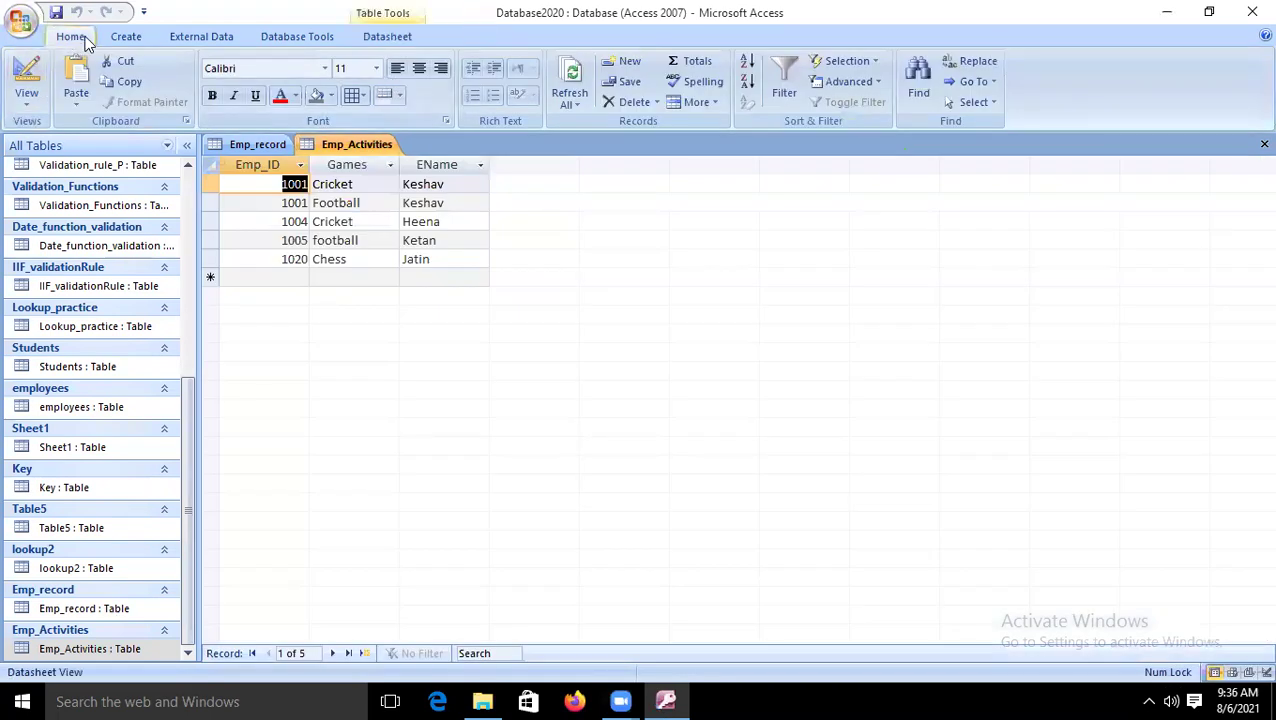
# Create a new table and save it as Emp_Dep.
pyautogui.click(120, 38)
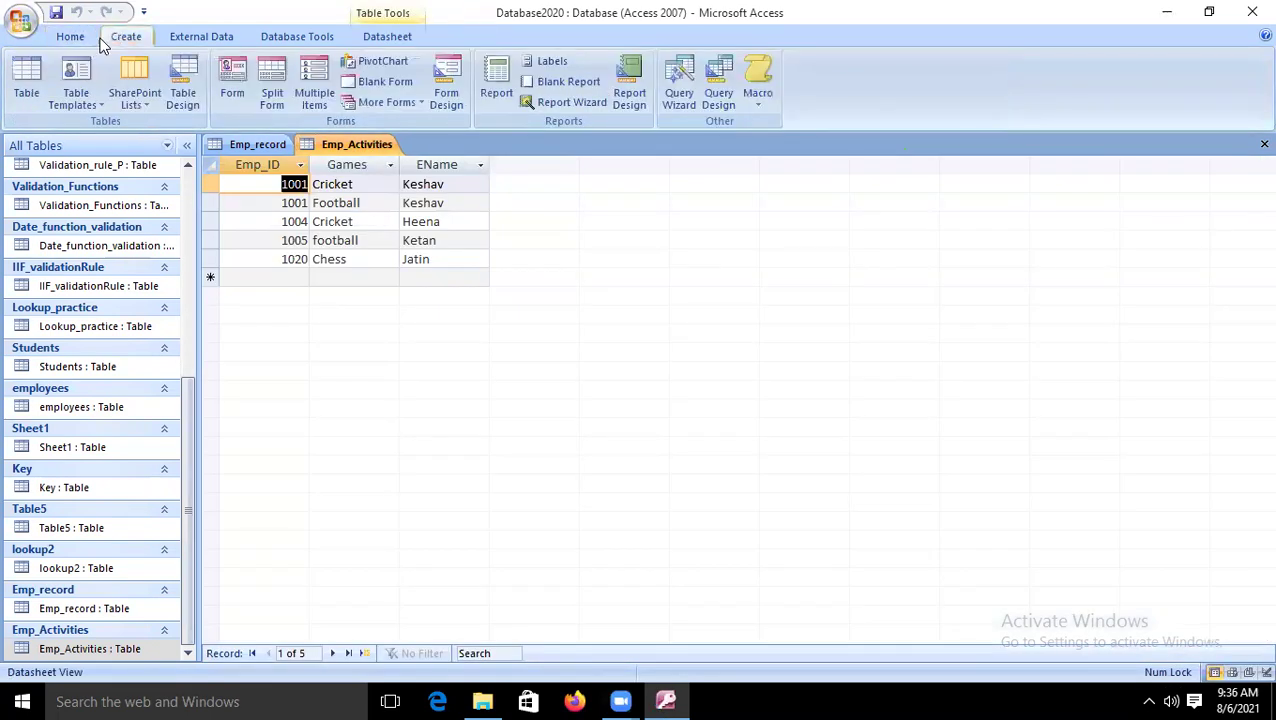
pyautogui.click(18, 86)
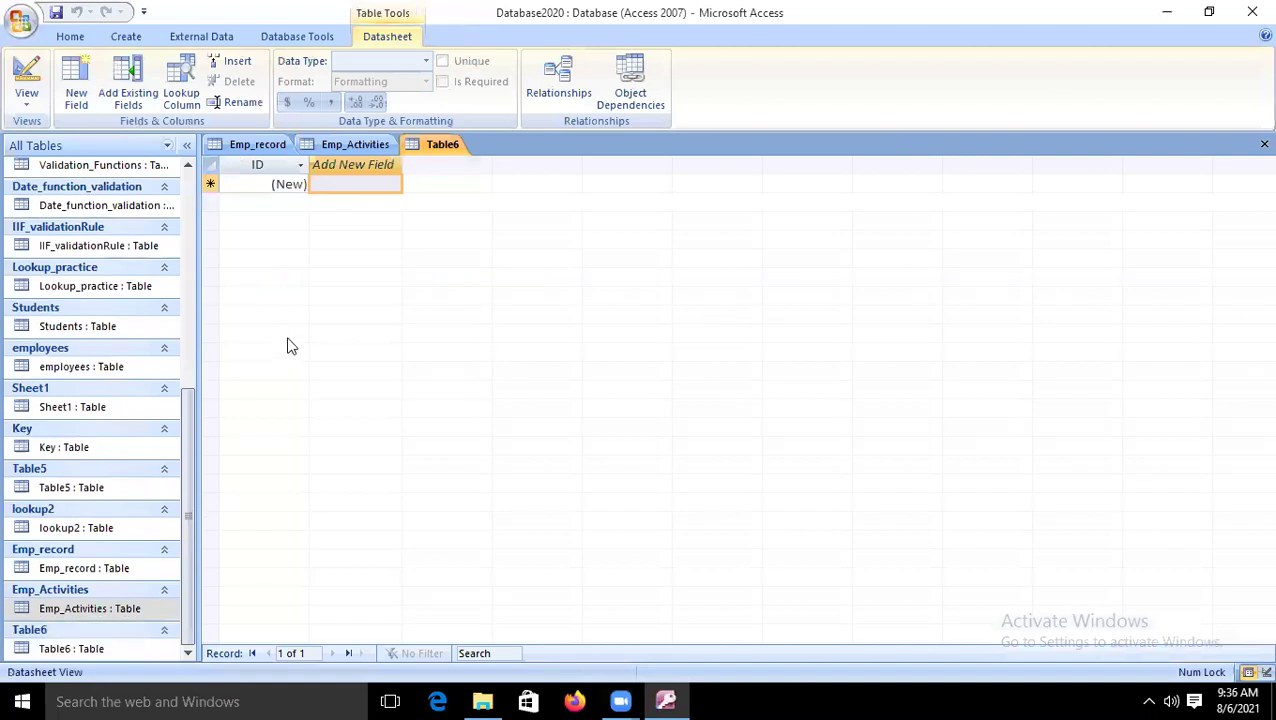
pyautogui.hotkey('ctrl', 's')
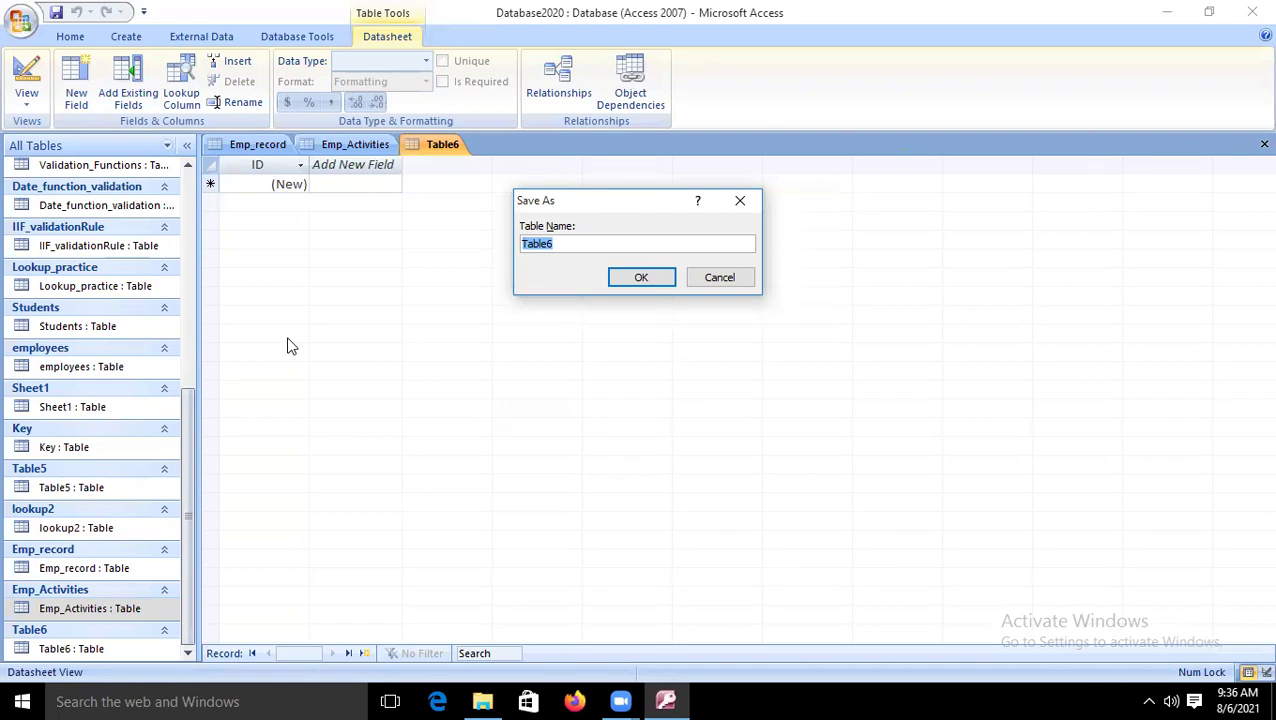
pyautogui.write('Emp_Dep')
pyautogui.press('Return')
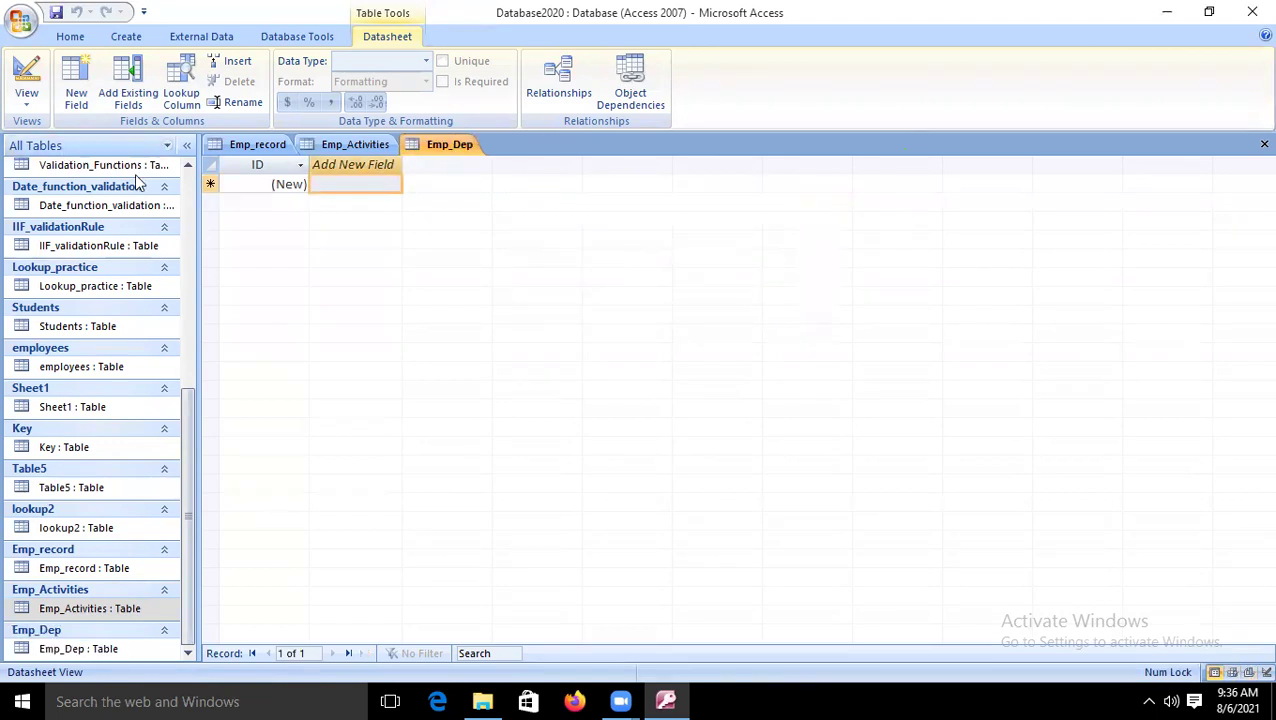
# Open the Emp_Dep table in Design View and rename its ID field as Emp_ID.
pyautogui.click(27, 72)
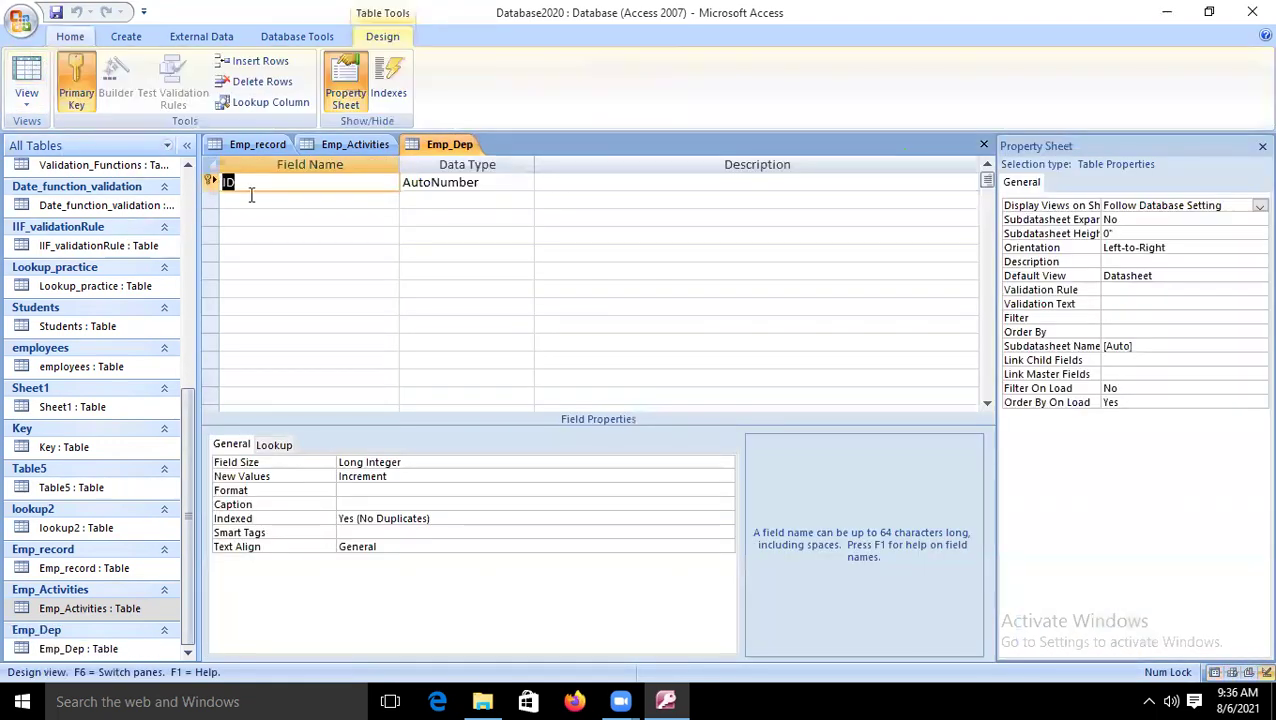
pyautogui.click(257, 183)
pyautogui.press('BackSpace')
pyautogui.press('BackSpace')
pyautogui.write('Ep')
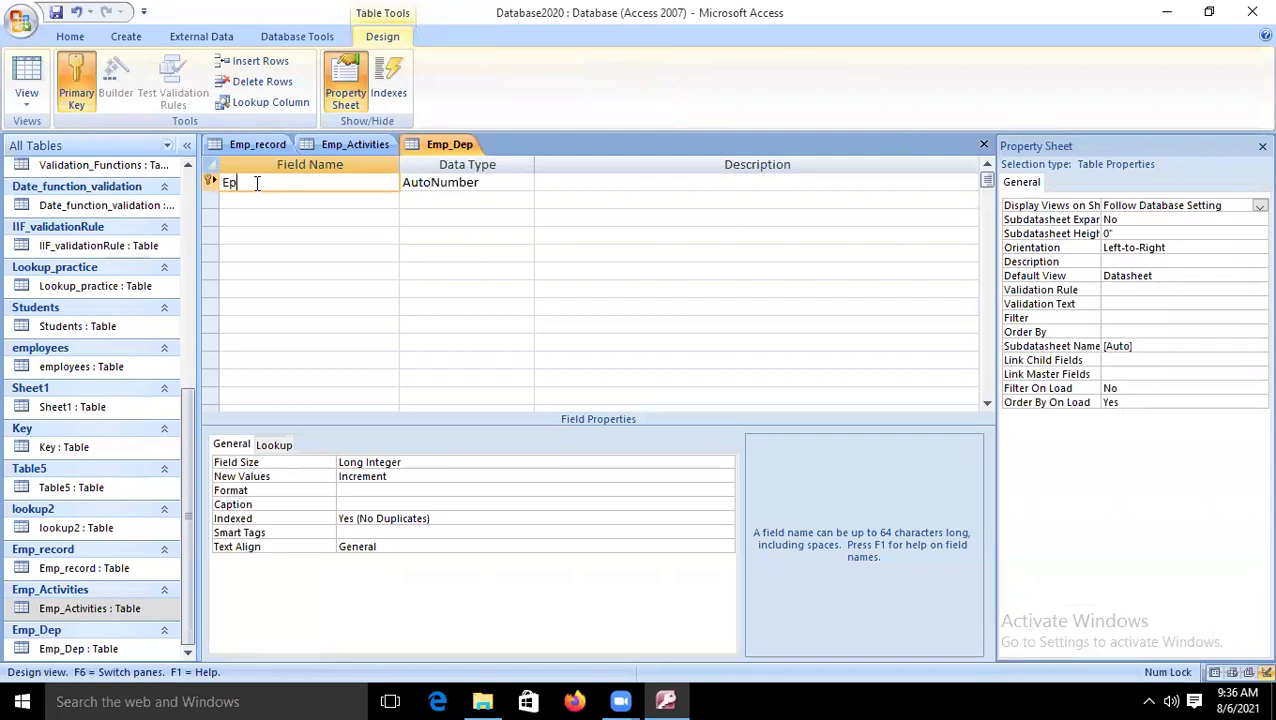
pyautogui.press('BackSpace')
pyautogui.write('mp_ID')
pyautogui.press('Tab')
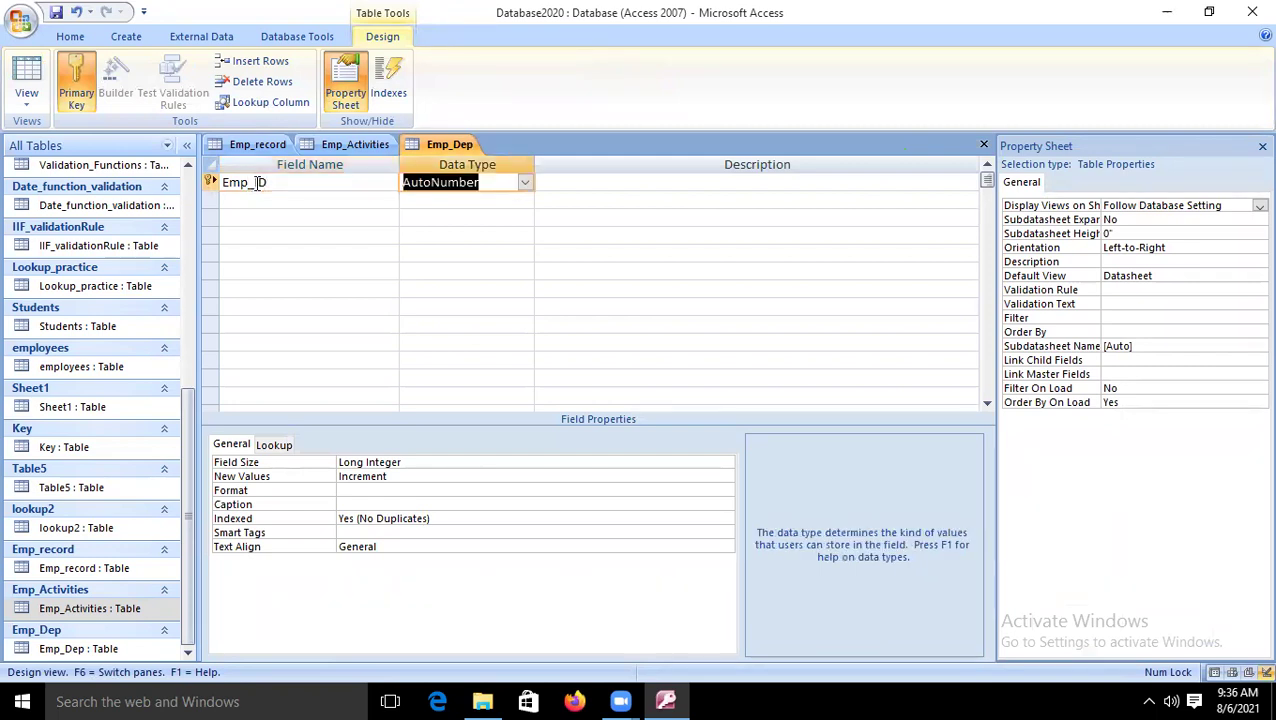
# Set the Emp_ID field's data type to Number and remove its primary key.
pyautogui.click(524, 183)
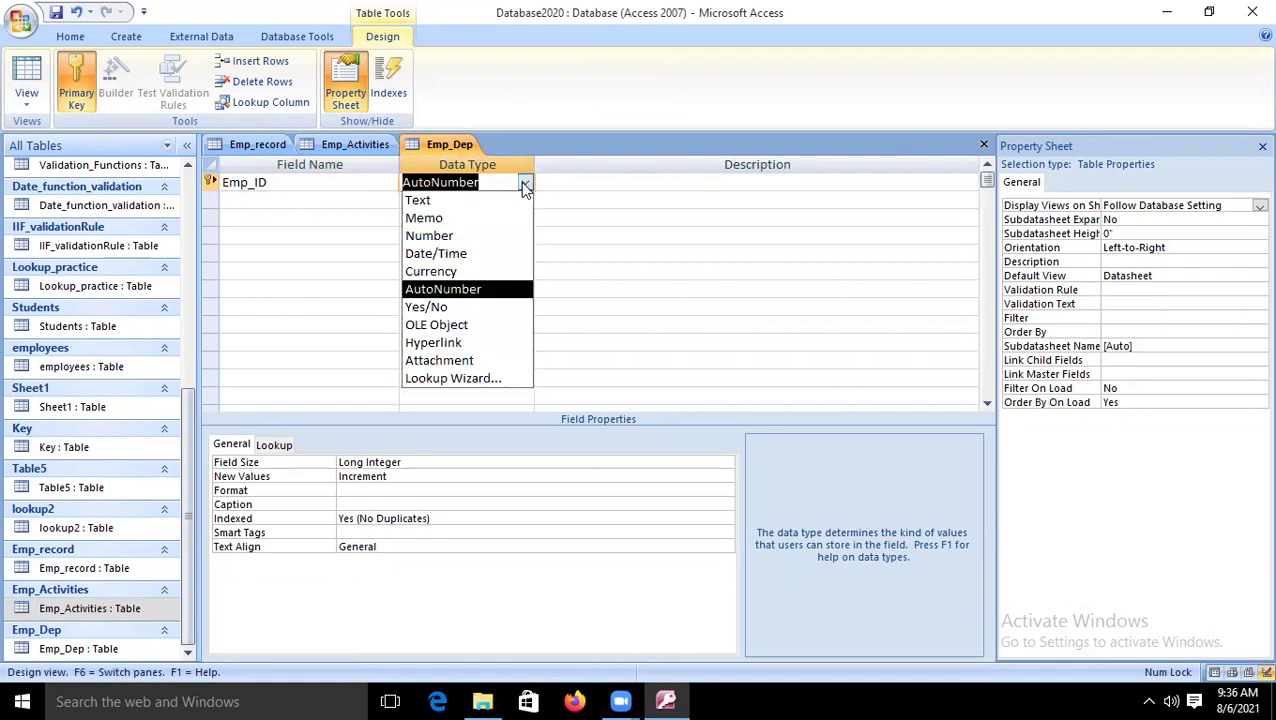
pyautogui.click(468, 236)
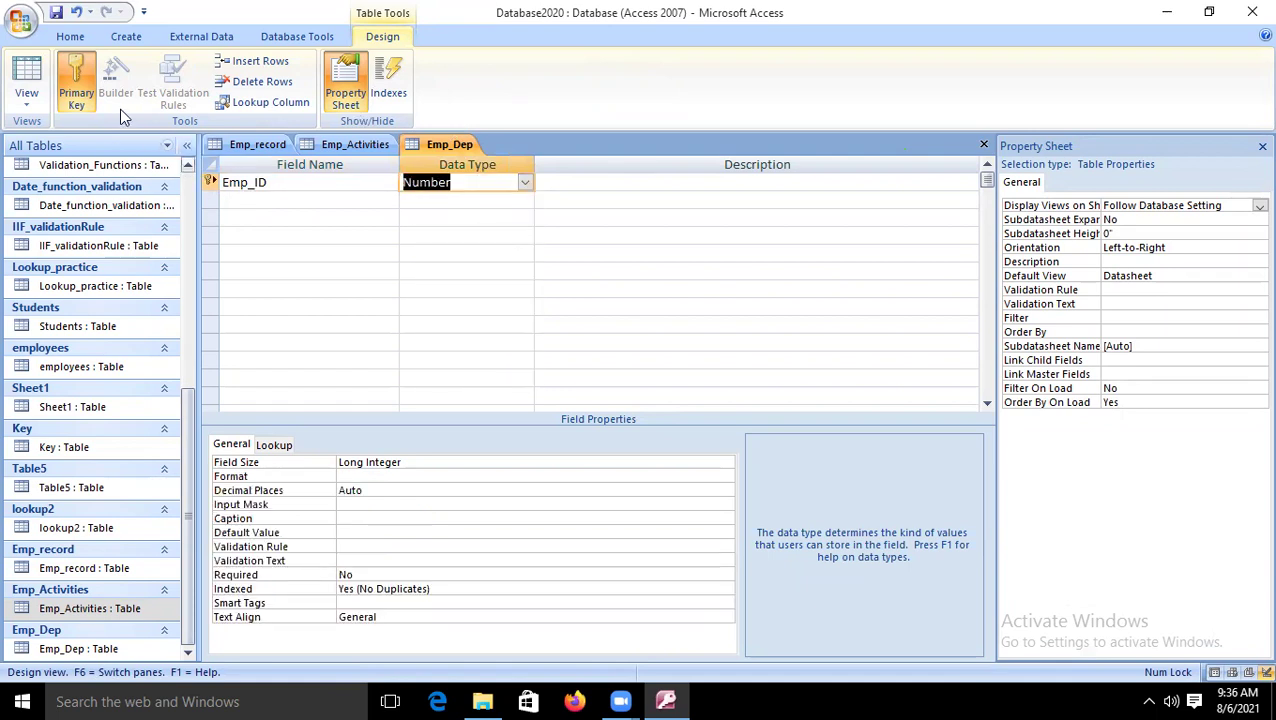
pyautogui.click(76, 85)
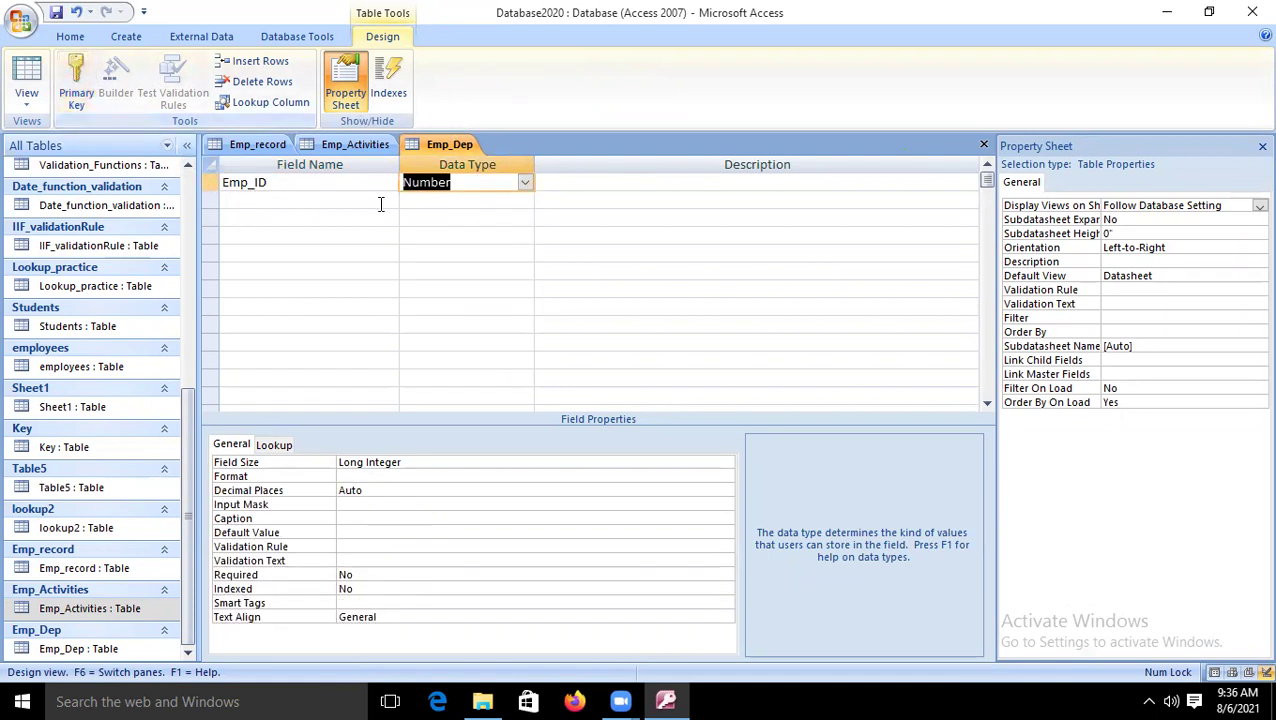
# Add a Dep_Name field with the Text data type to Emp_Dep and return to Datasheet View.
pyautogui.click(269, 199)
pyautogui.write('D')
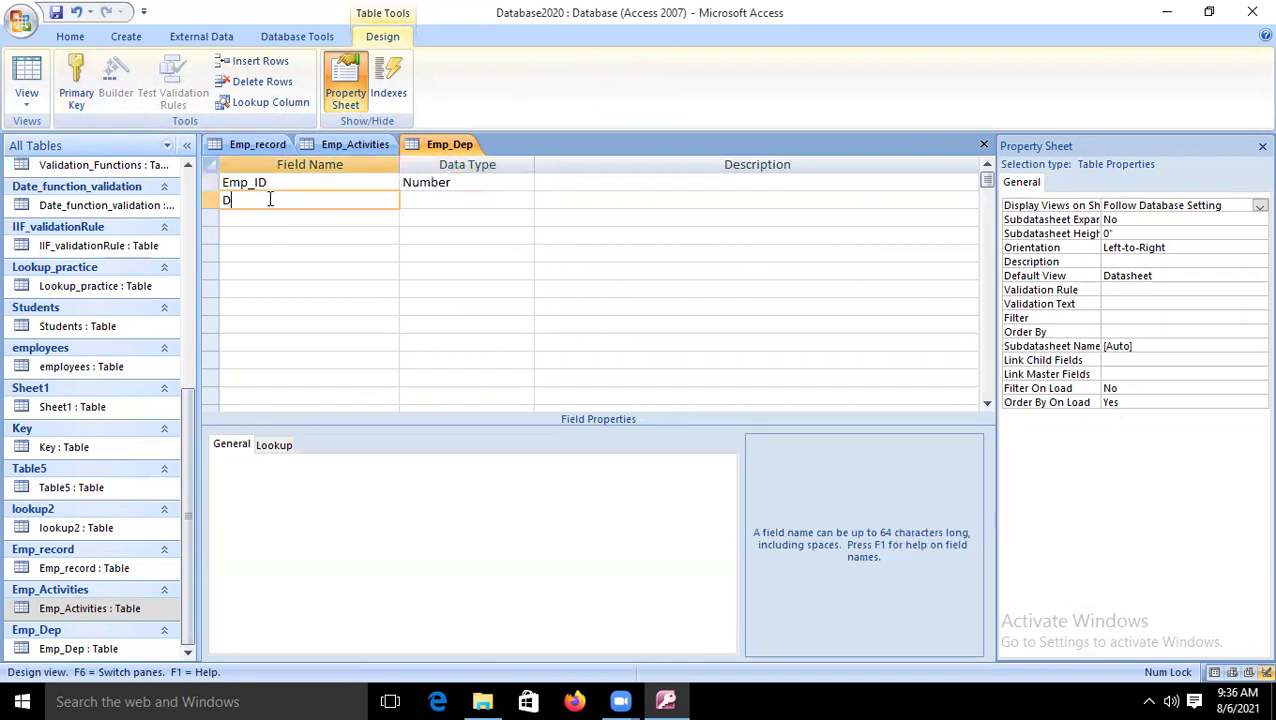
pyautogui.write('ep_Name')
pyautogui.click(456, 201)
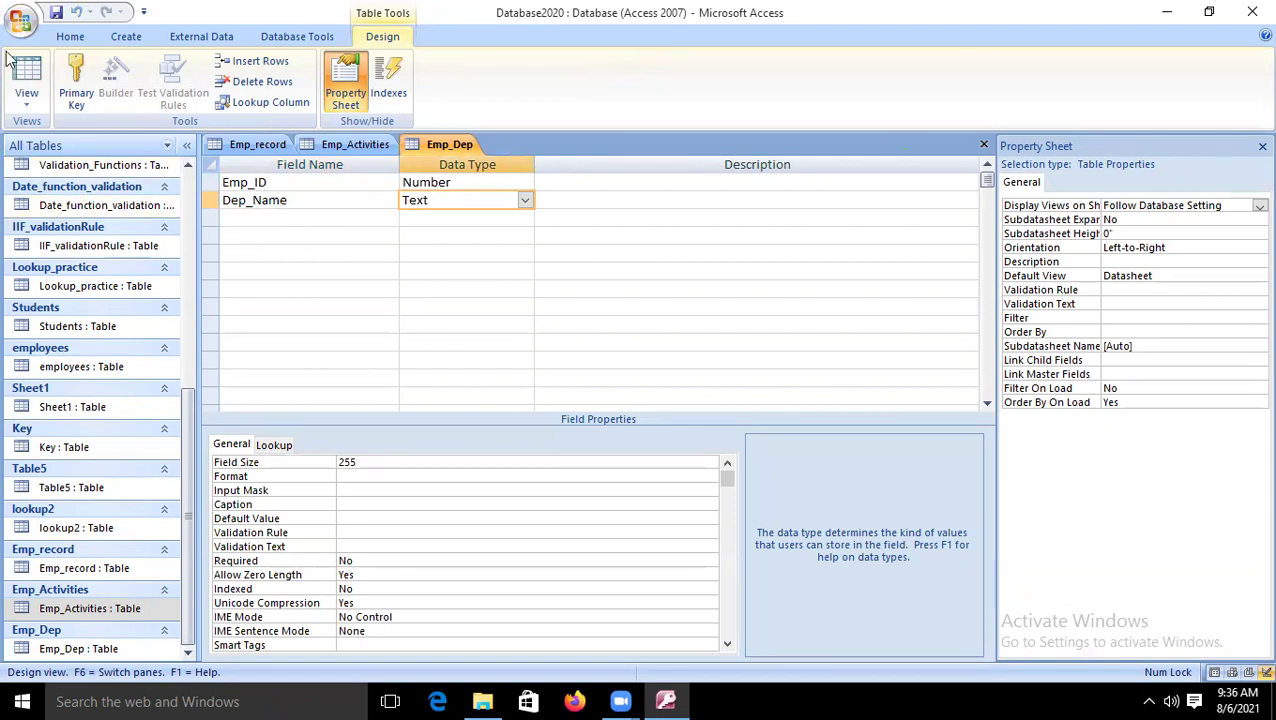
pyautogui.click(28, 78)
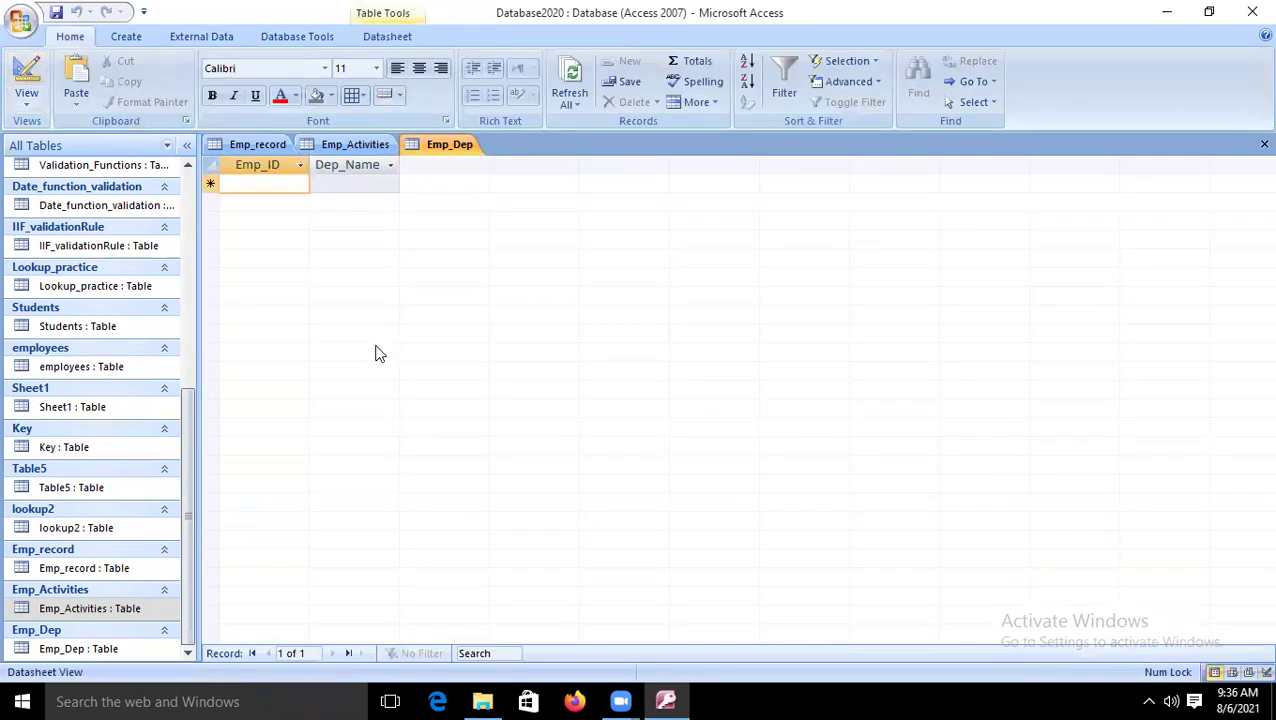
pyautogui.write('100')
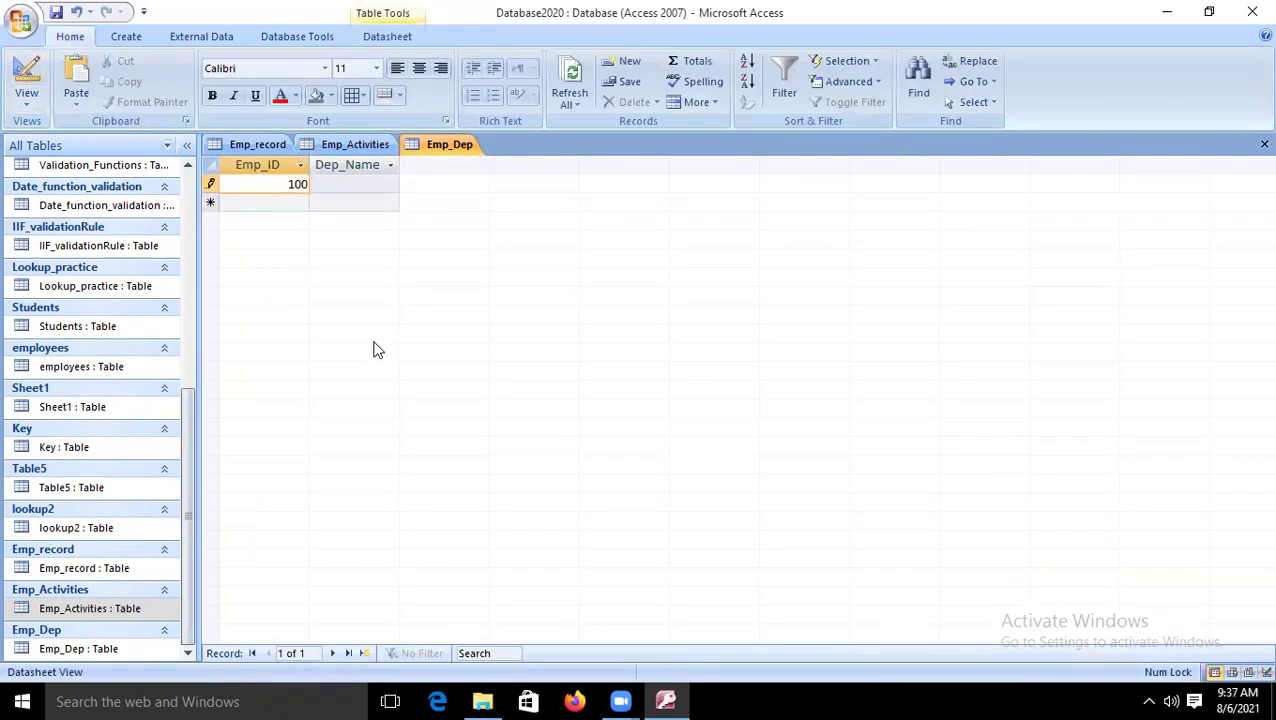
pyautogui.write('1')
pyautogui.press('BackSpace')
pyautogui.press('BackSpace')
pyautogui.press('BackSpace')
# Try to make Emp_ID the primary key of Emp_Dep in Design View and save the table.
pyautogui.click(26, 75)
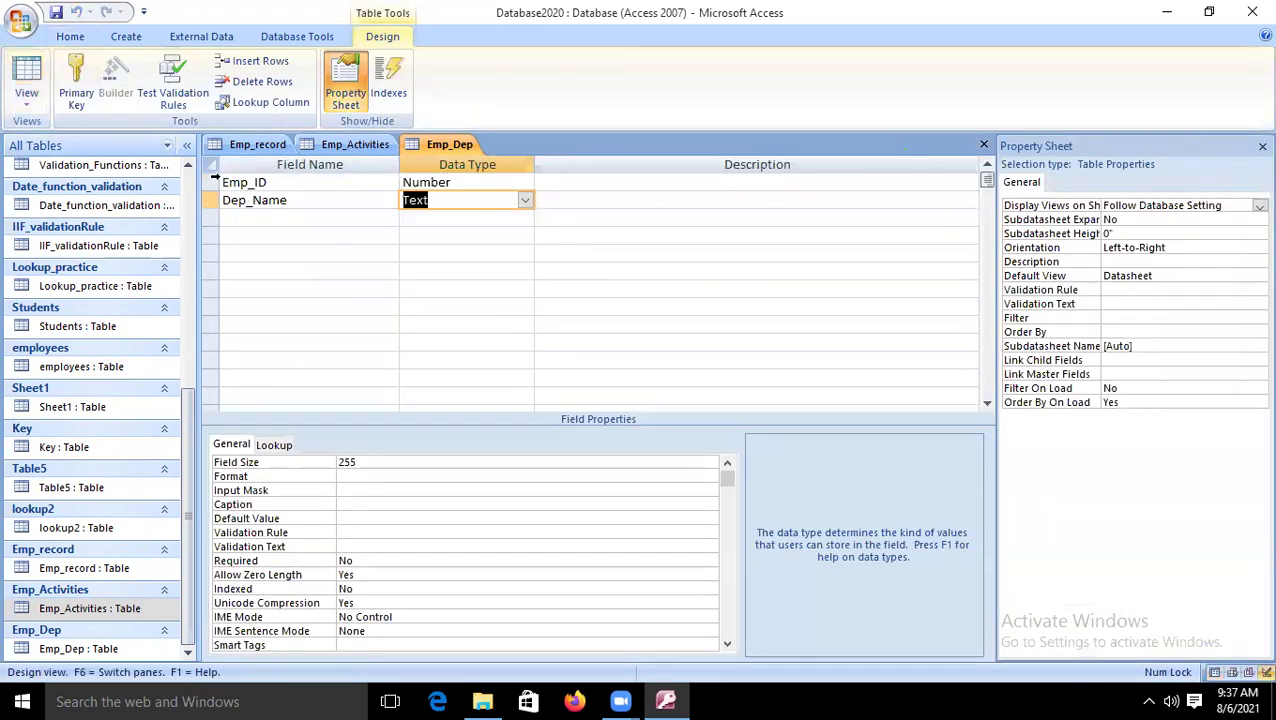
pyautogui.click(212, 182)
pyautogui.click(86, 91)
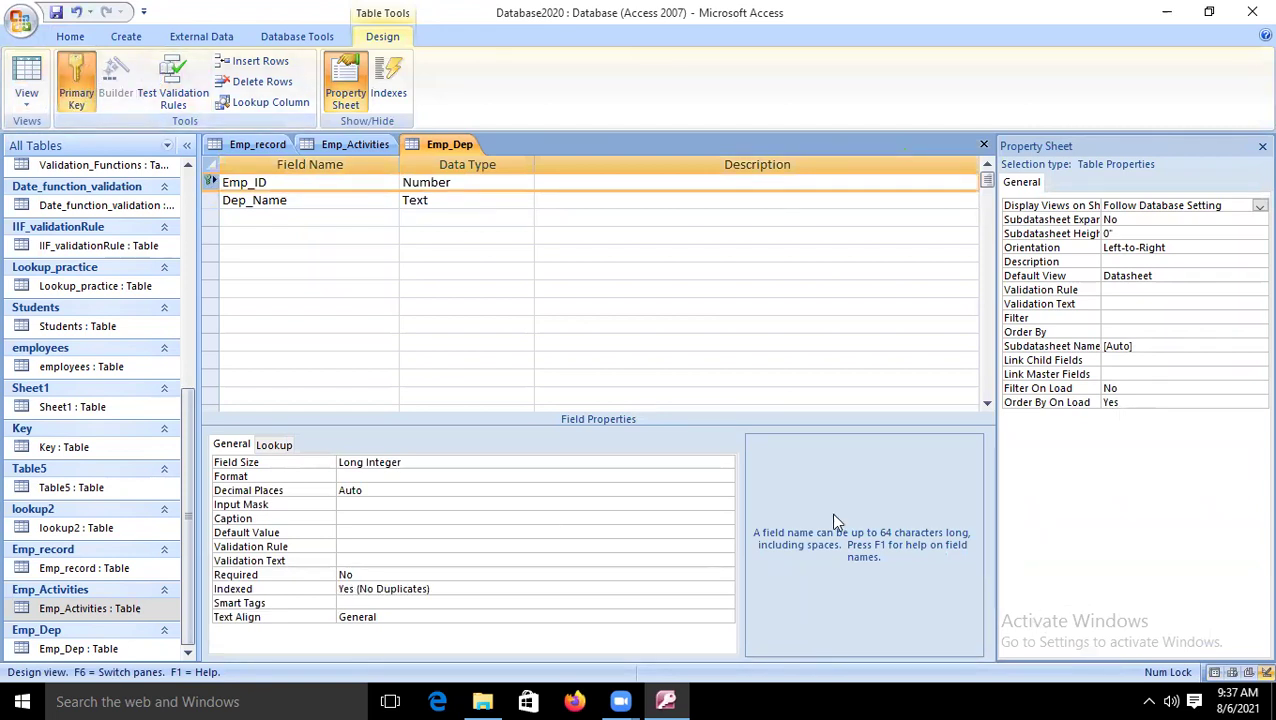
pyautogui.hotkey('ctrl', 's')
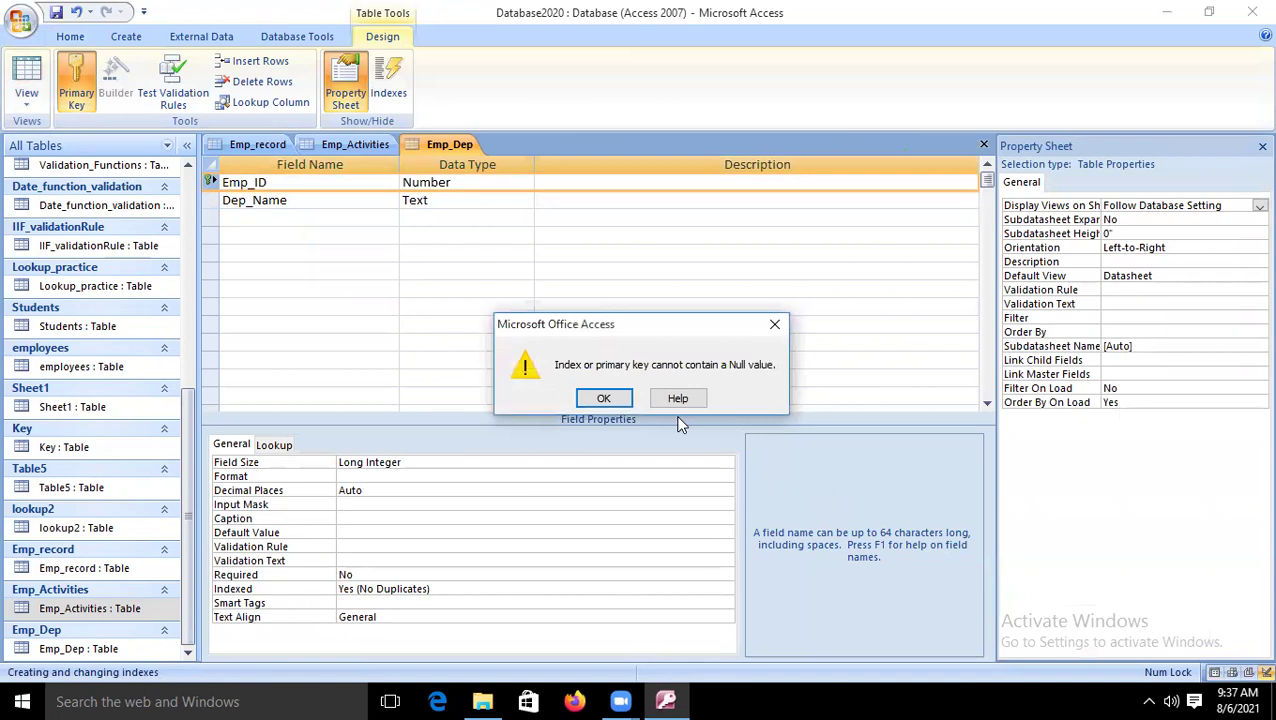
pyautogui.click(604, 398)
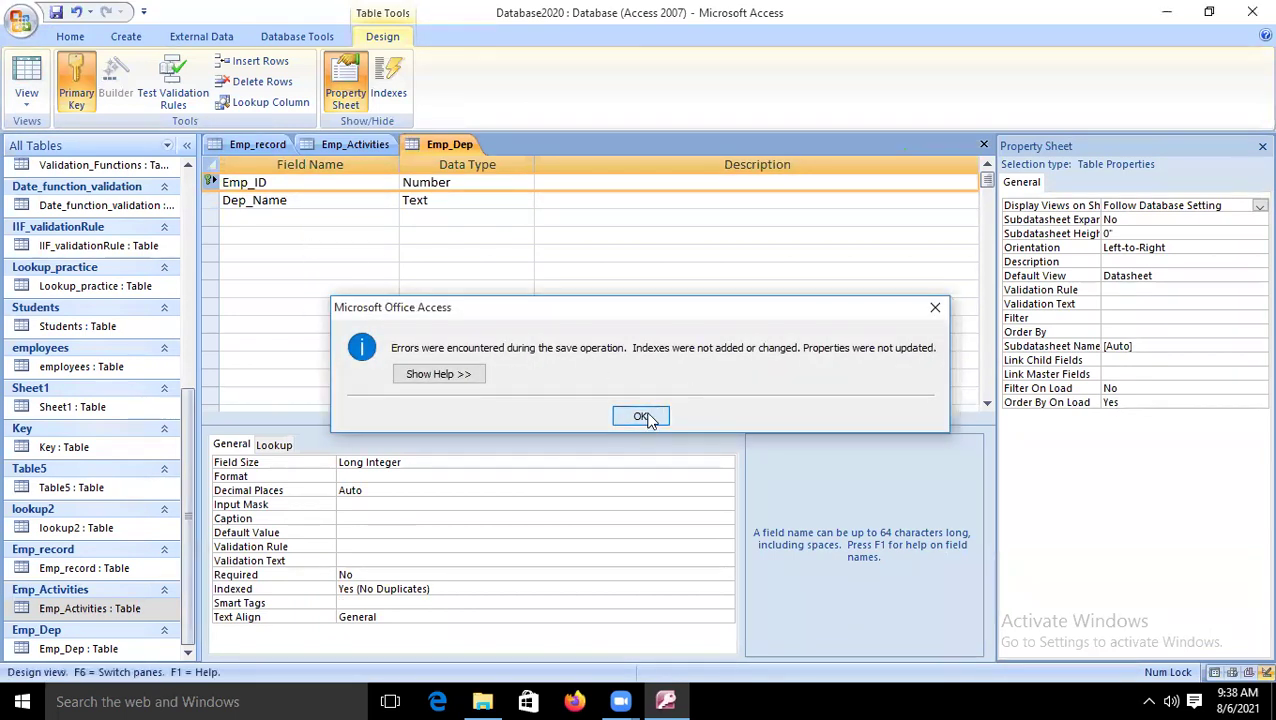
pyautogui.click(648, 416)
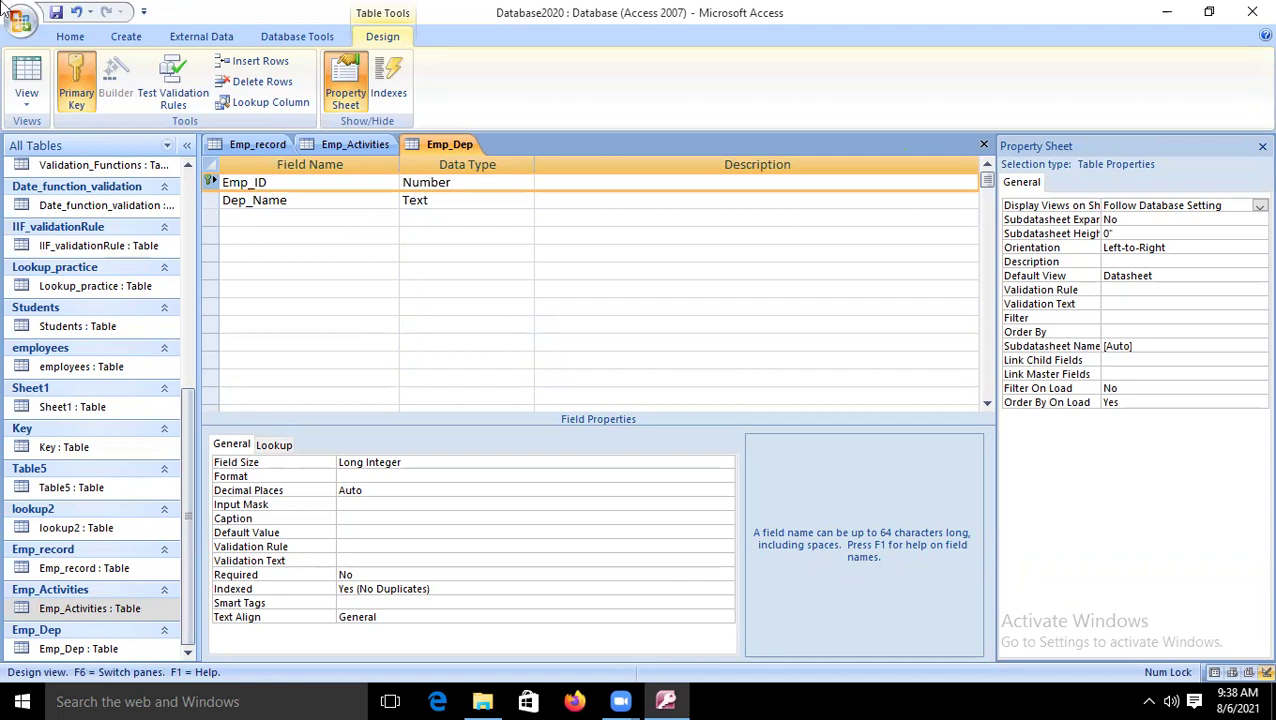
# Try again to save Emp_Dep with Emp_ID as its primary key while switching to Datasheet View.
pyautogui.click(30, 75)
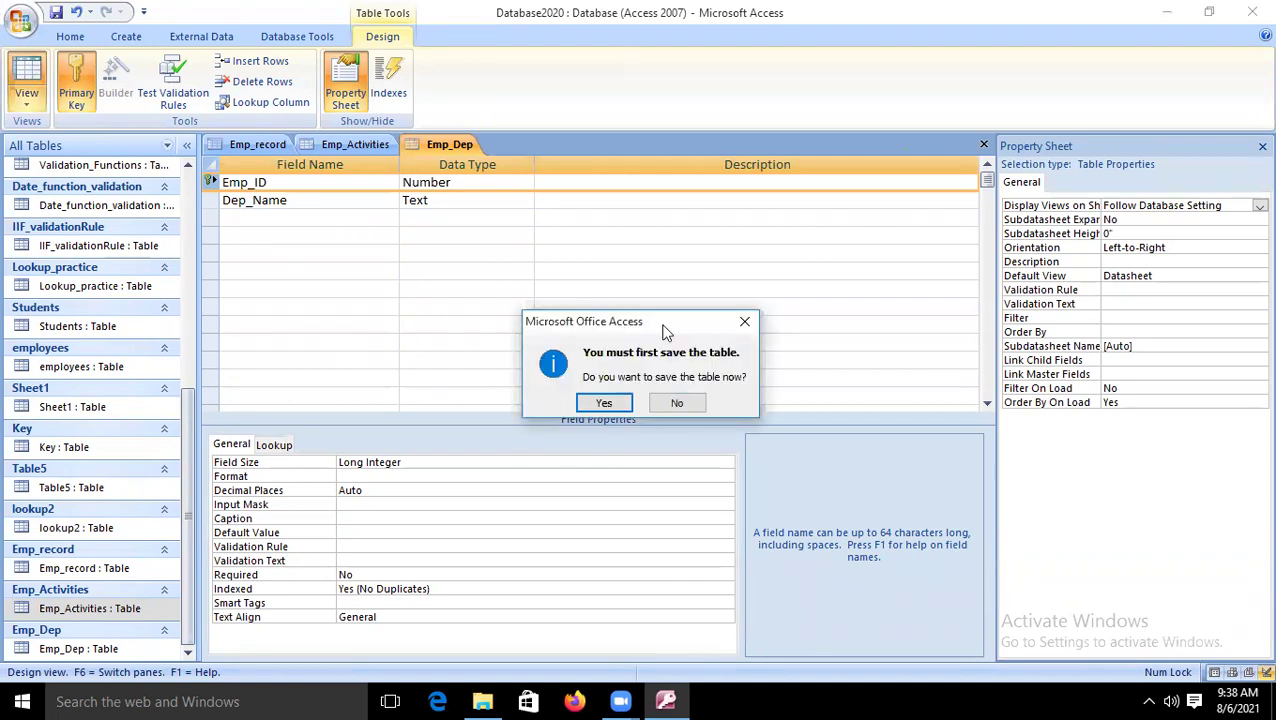
pyautogui.click(610, 401)
pyautogui.click(610, 399)
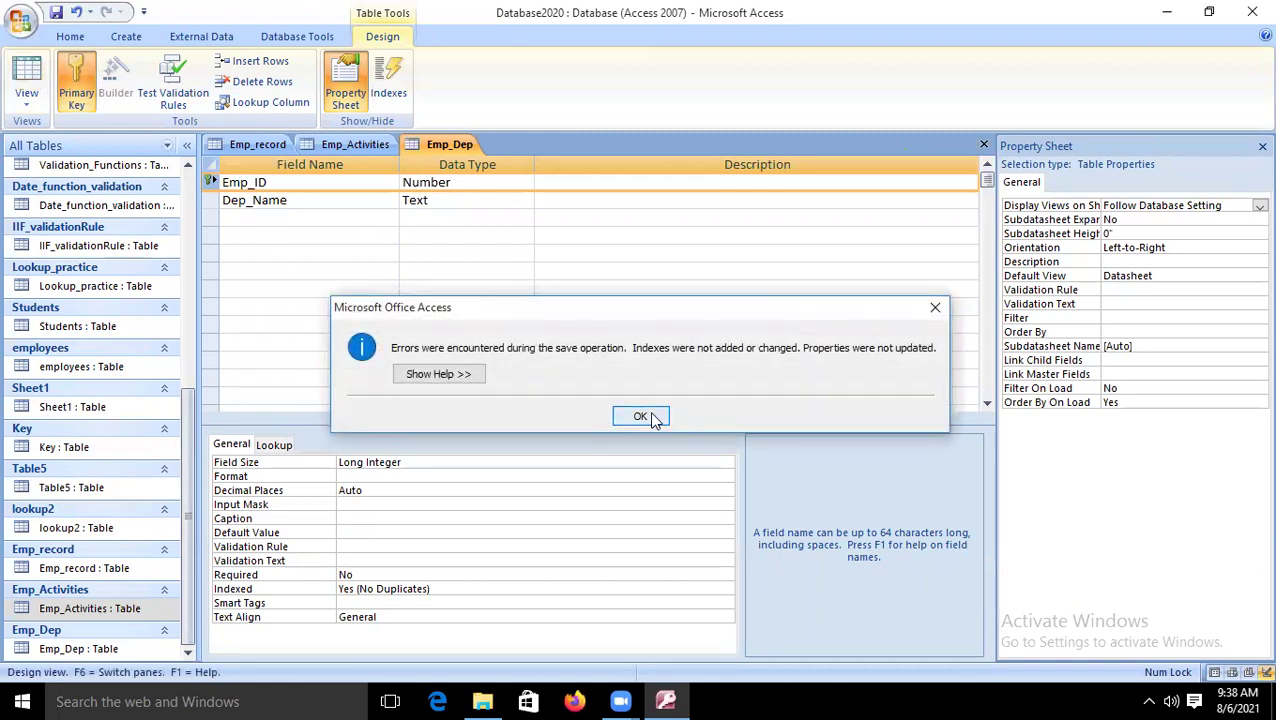
pyautogui.click(655, 418)
pyautogui.click(27, 80)
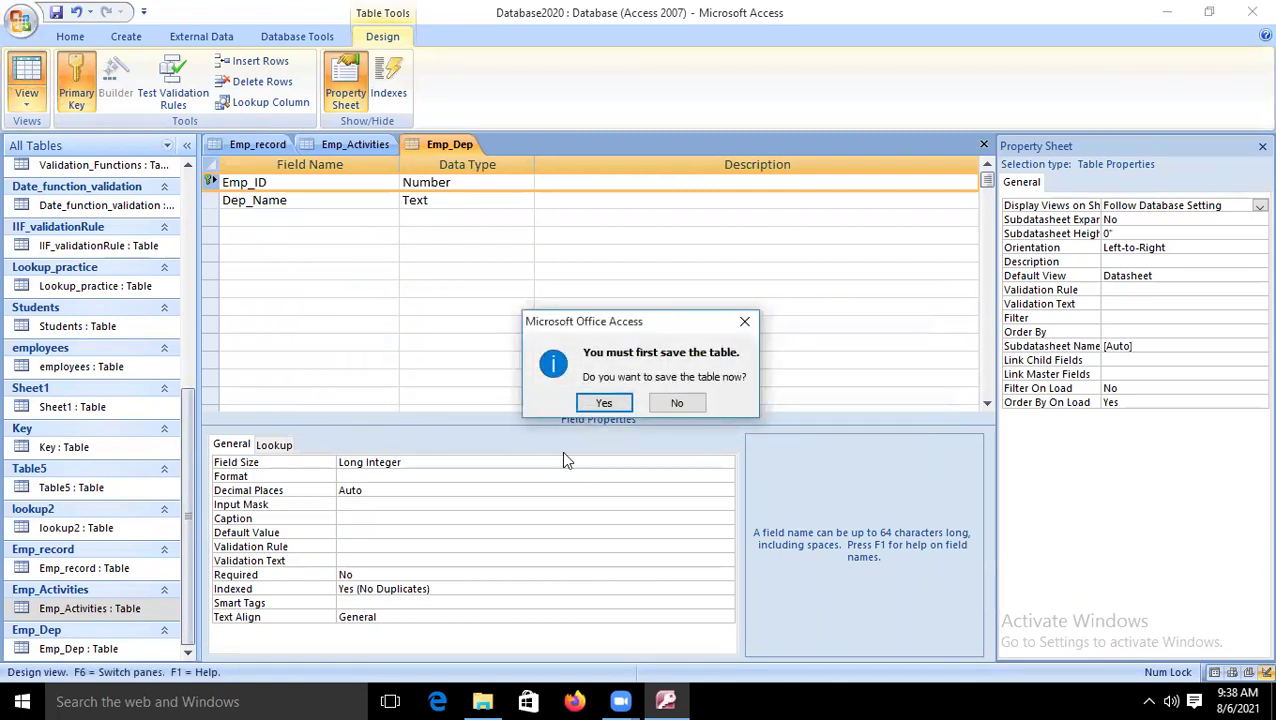
pyautogui.click(81, 73)
pyautogui.click(604, 402)
pyautogui.click(604, 399)
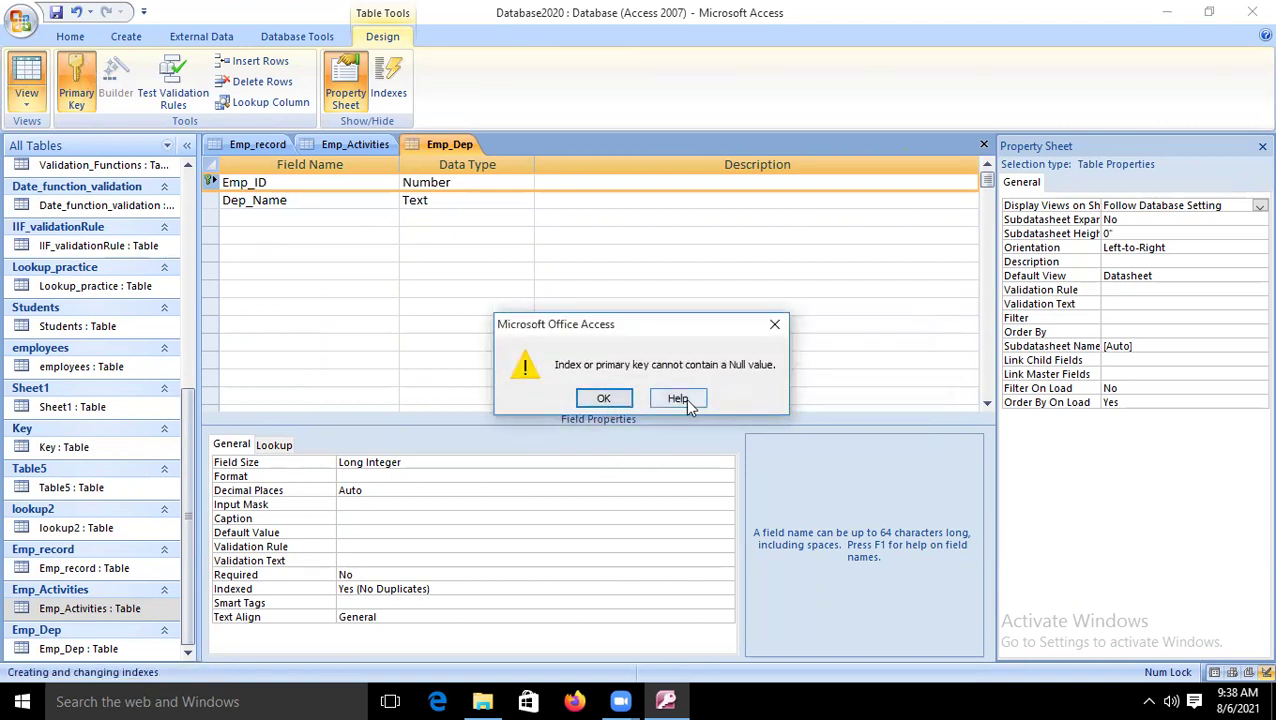
pyautogui.press('Return')
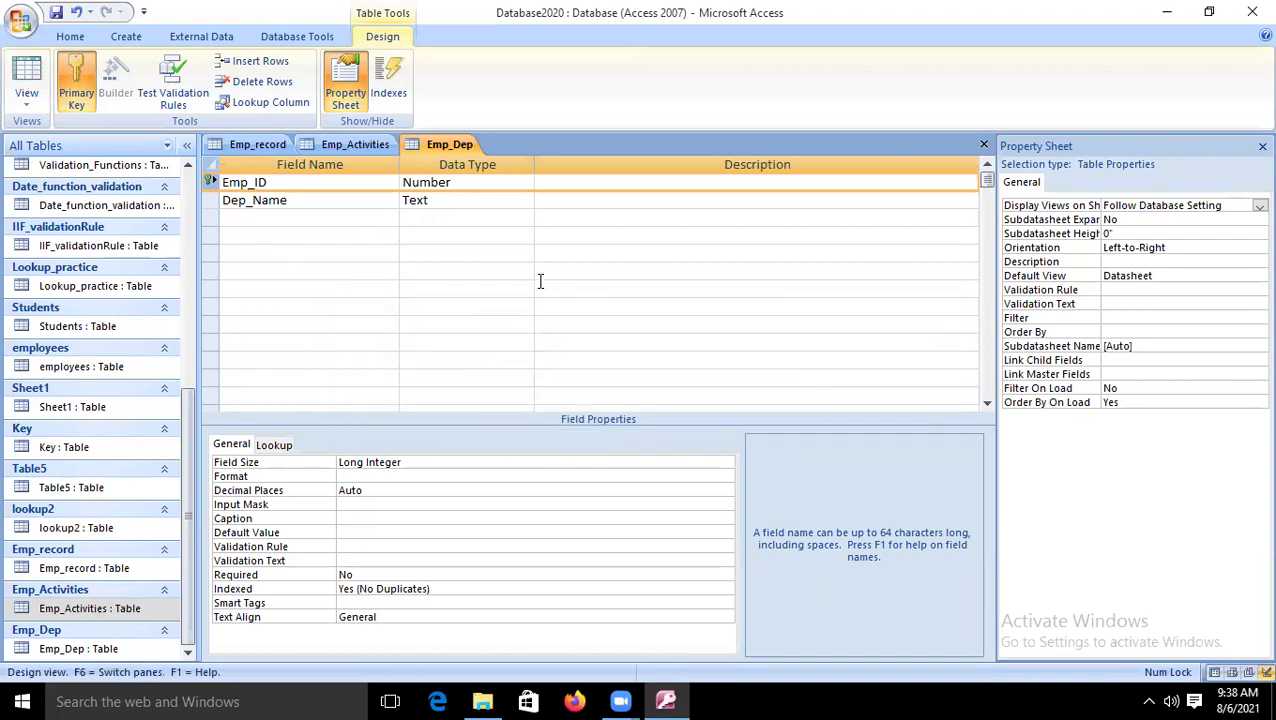
# Remove the primary key from Emp_ID, save Emp_Dep and return to Datasheet View.
pyautogui.click(65, 95)
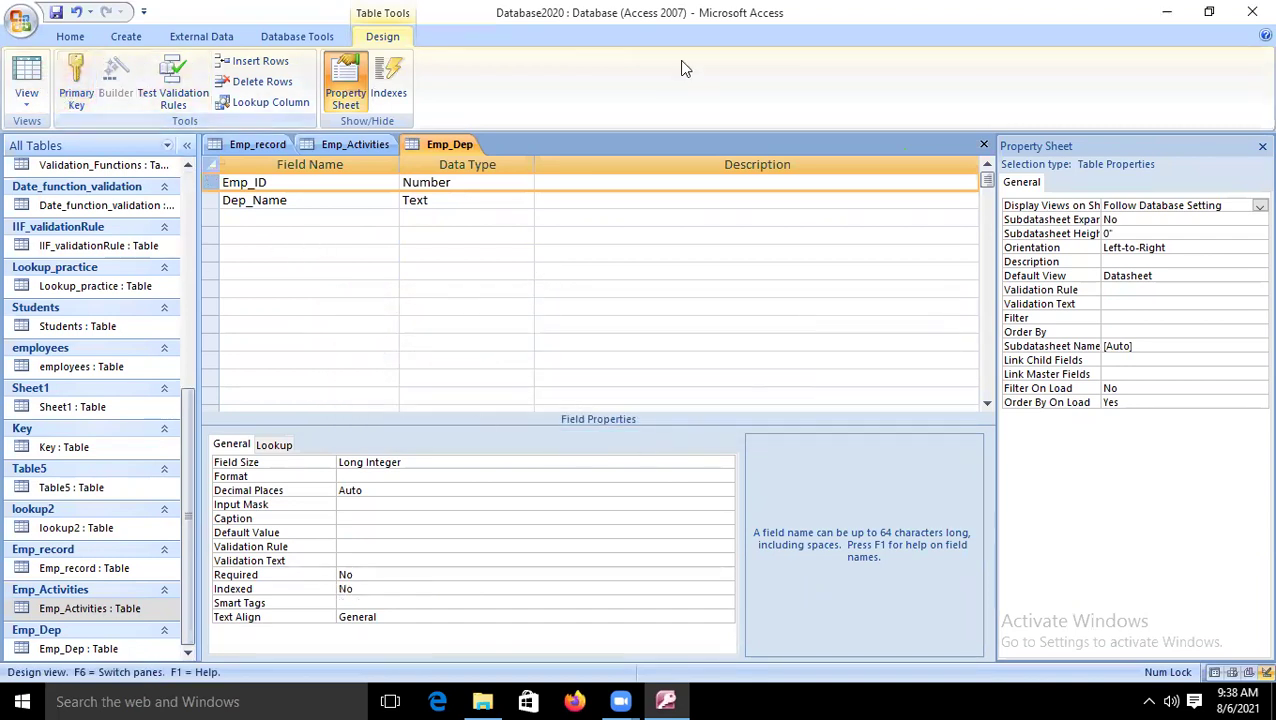
pyautogui.click(35, 75)
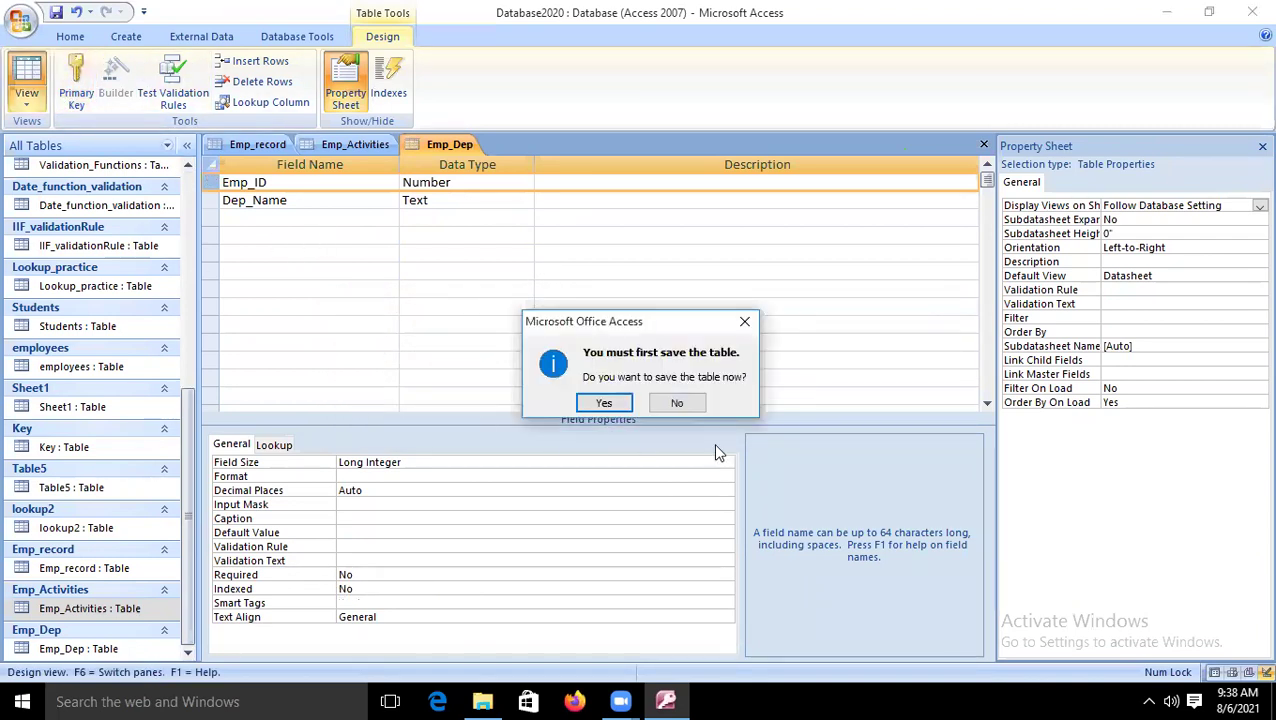
pyautogui.click(610, 402)
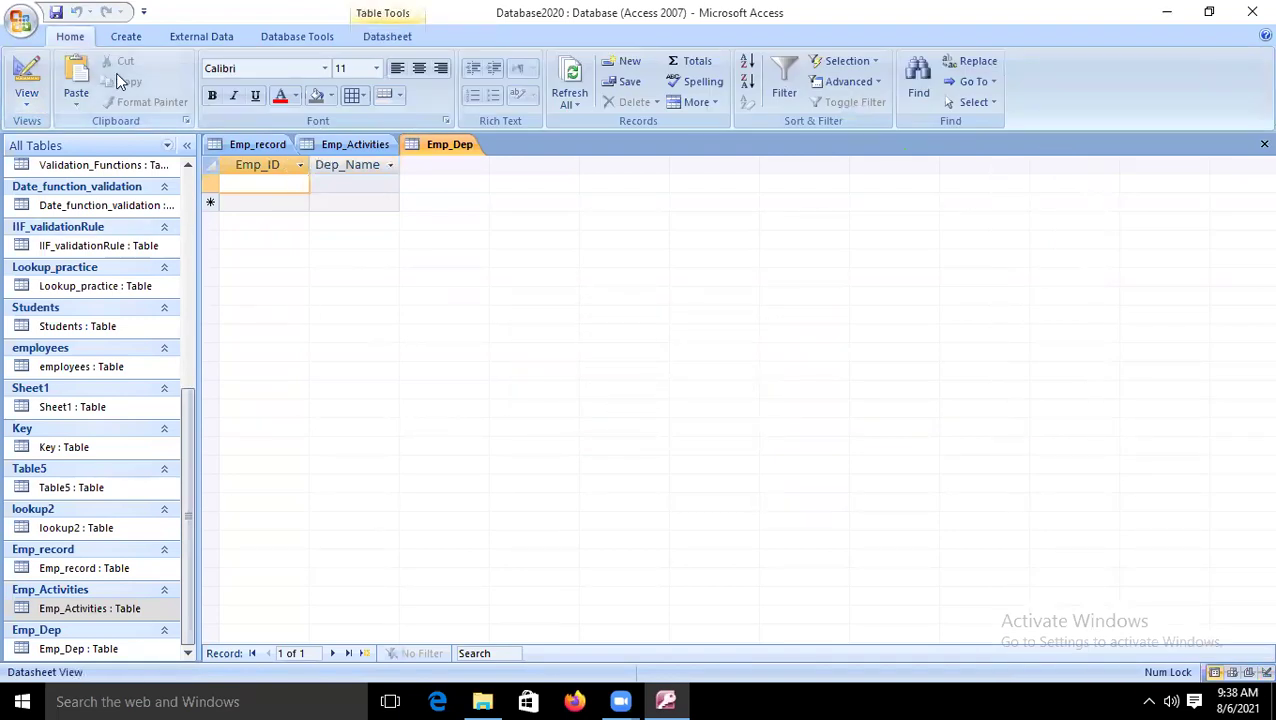
# Fill in the first Emp_Dep record with Emp_ID 1001 and Dep_Name Sales.
pyautogui.write('1001')
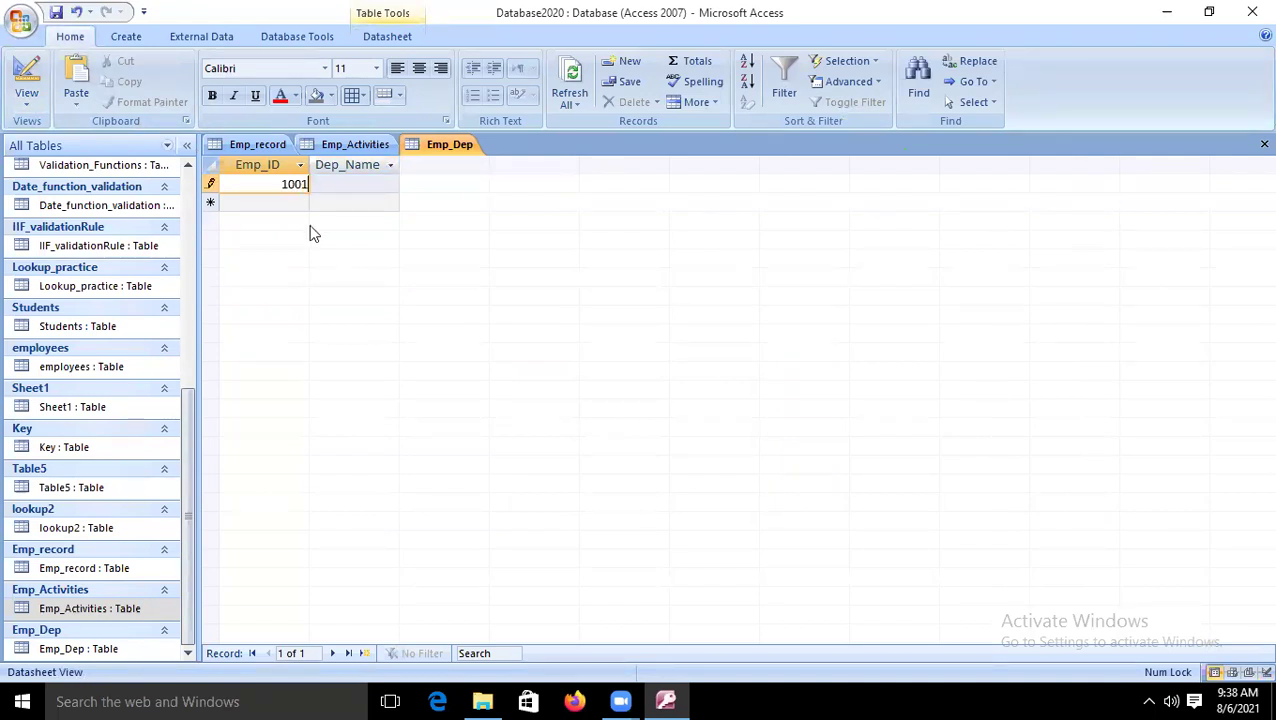
pyautogui.click(341, 184)
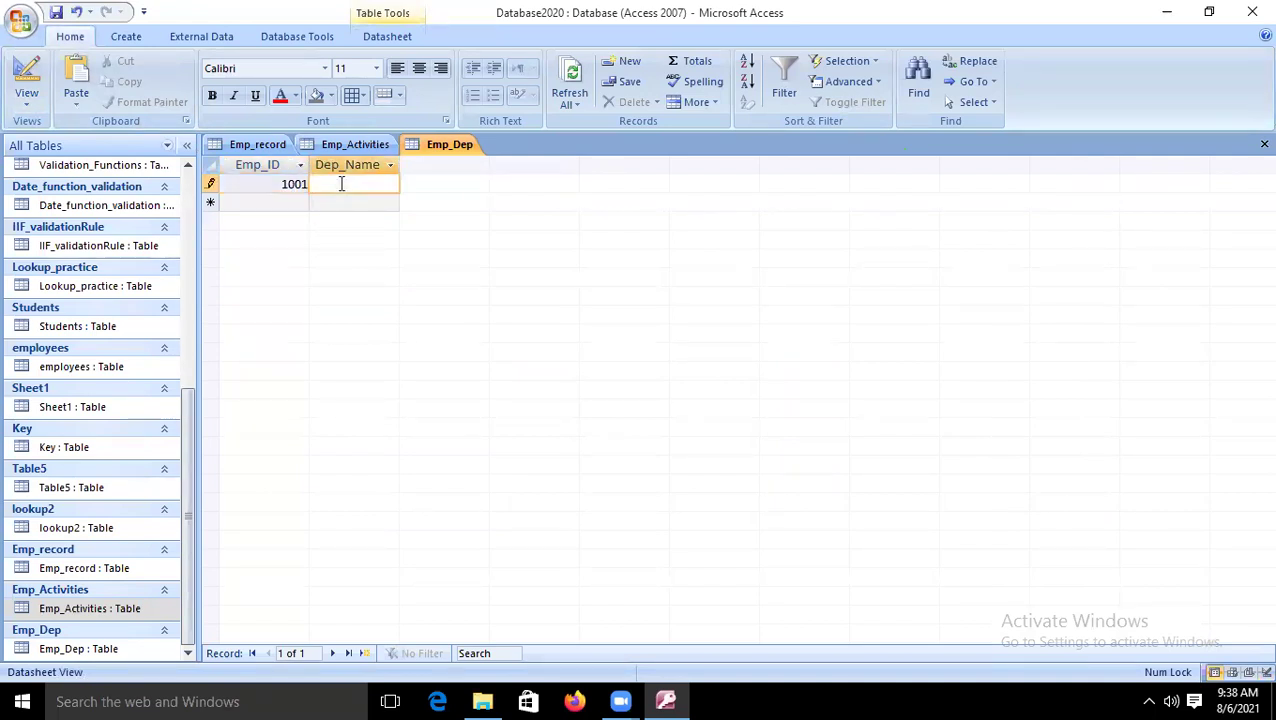
pyautogui.write('Sales')
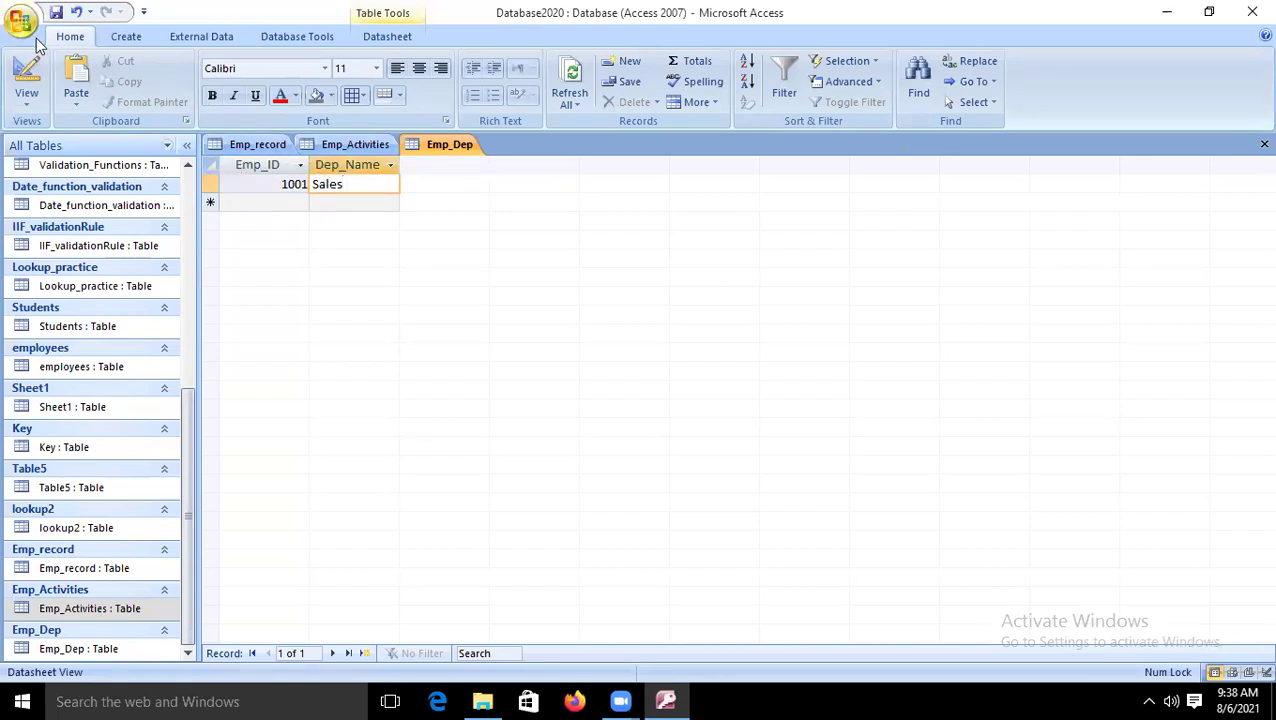
# Make Emp_ID the primary key of Emp_Dep in Design View and return to Datasheet View.
pyautogui.click(27, 80)
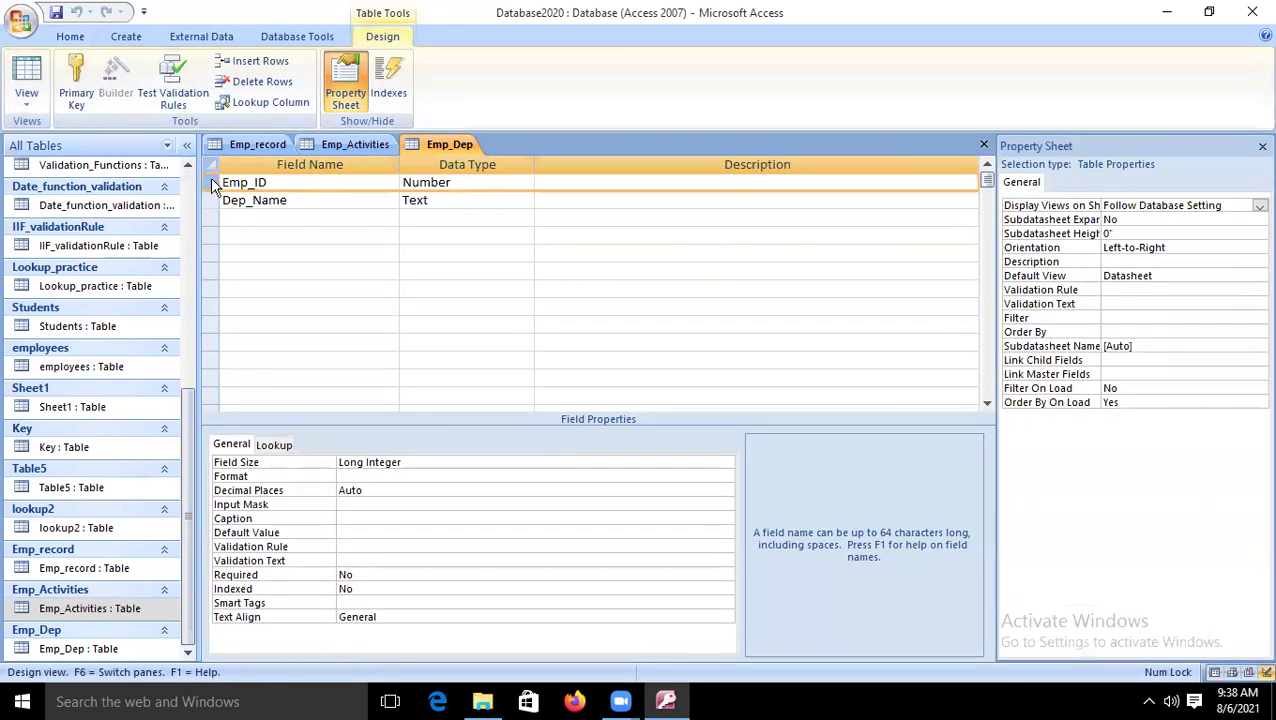
pyautogui.click(76, 85)
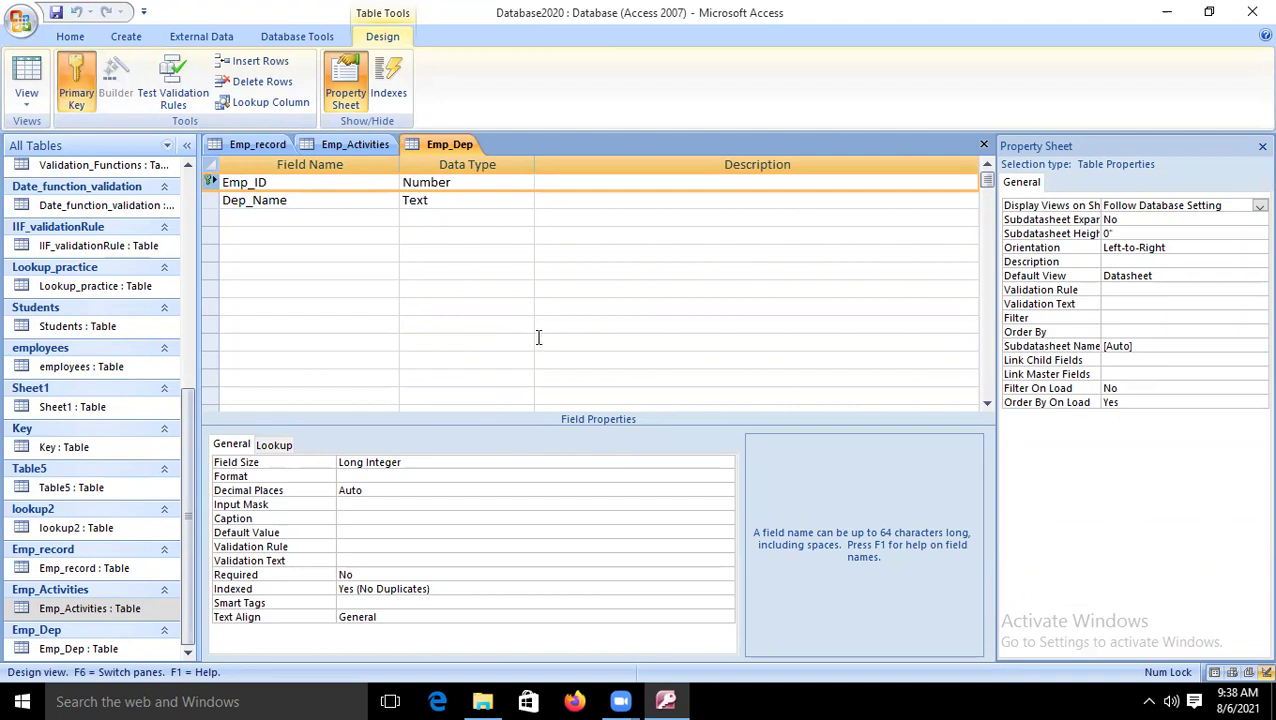
pyautogui.click(26, 75)
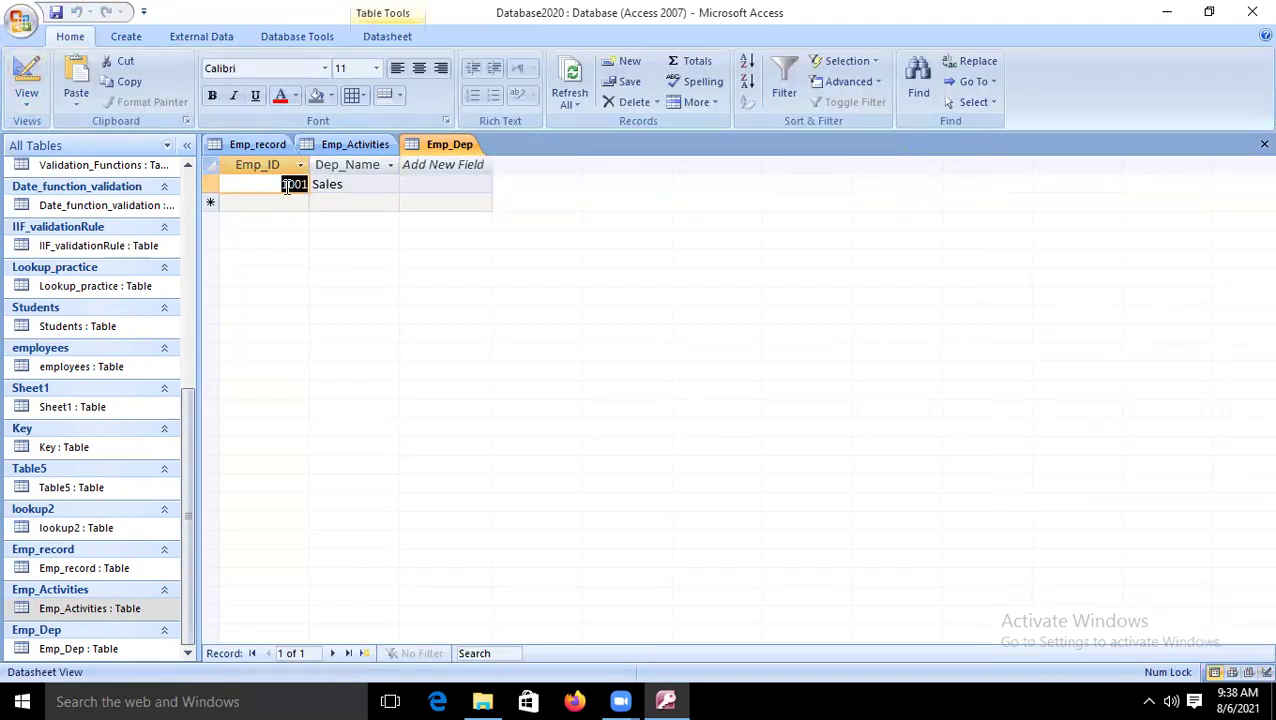
# Try to add a second Emp_Dep record with Emp_ID 1001 and Dep_Name Marketing.
pyautogui.click(285, 202)
pyautogui.write('1001')
pyautogui.press('Tab')
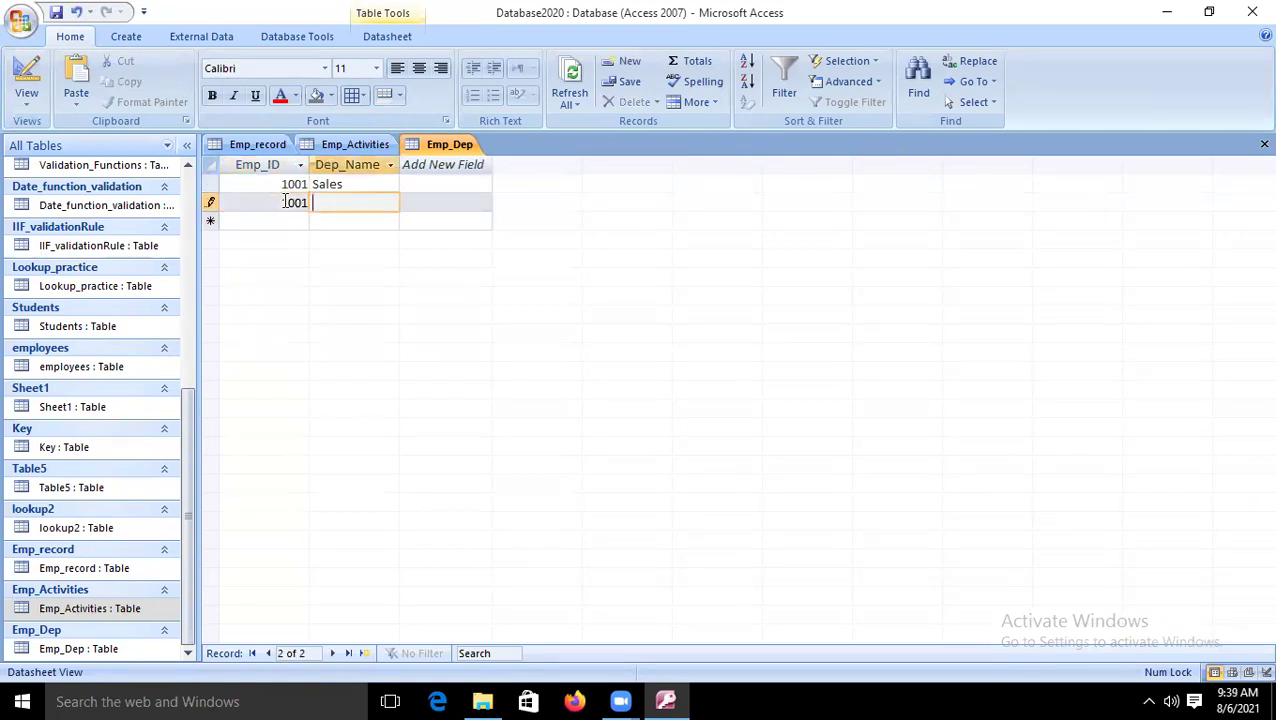
pyautogui.write('Marketing')
pyautogui.press('Return')
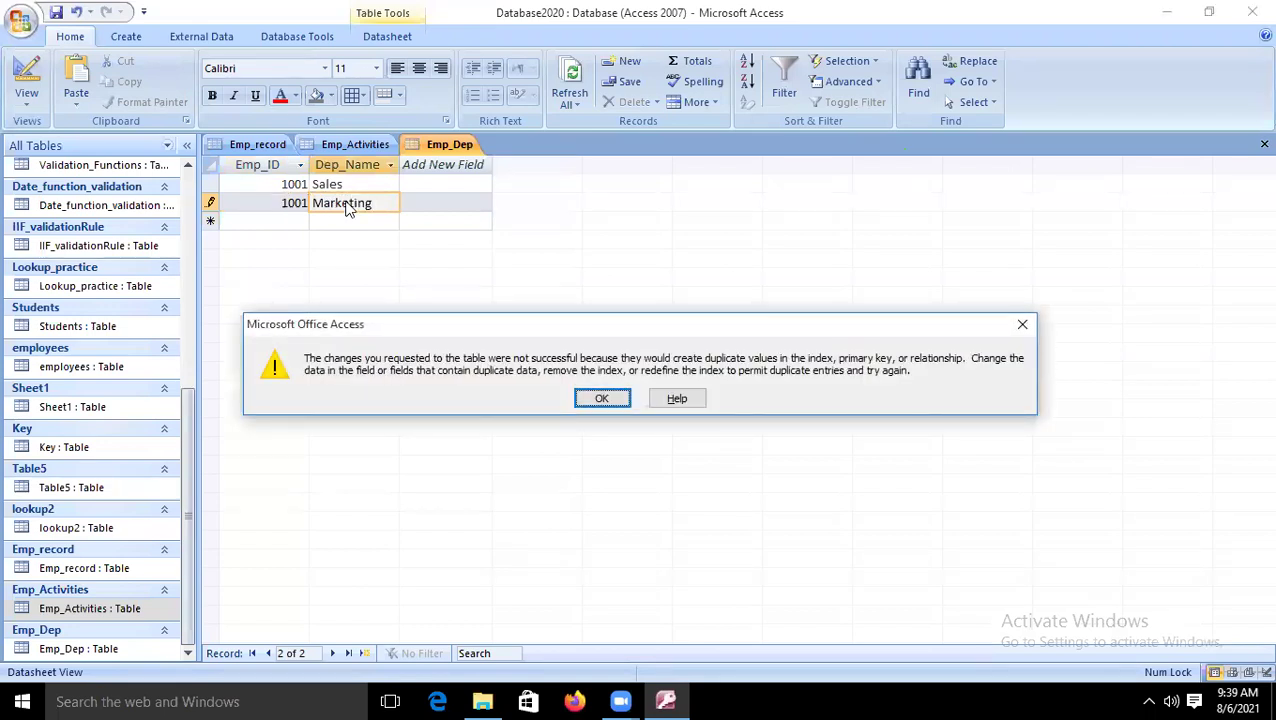
pyautogui.click(612, 399)
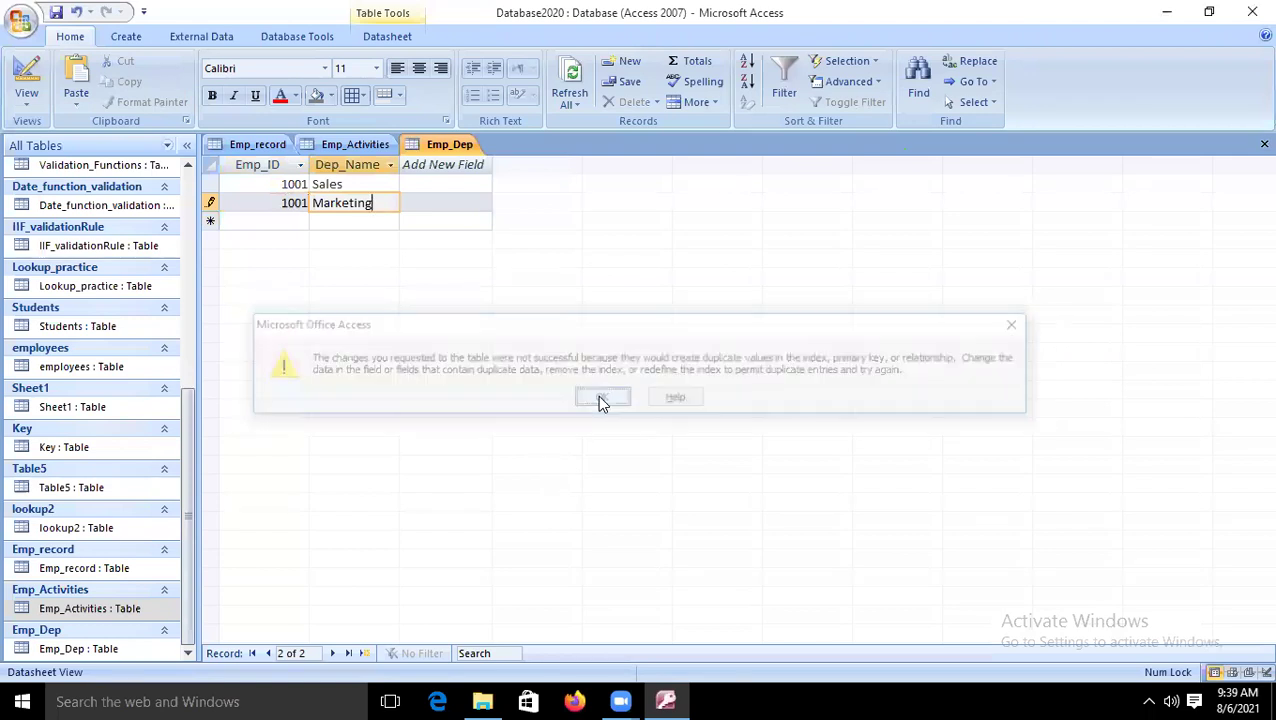
# Change the Emp_ID of the Marketing record to 1020.
pyautogui.click(298, 206)
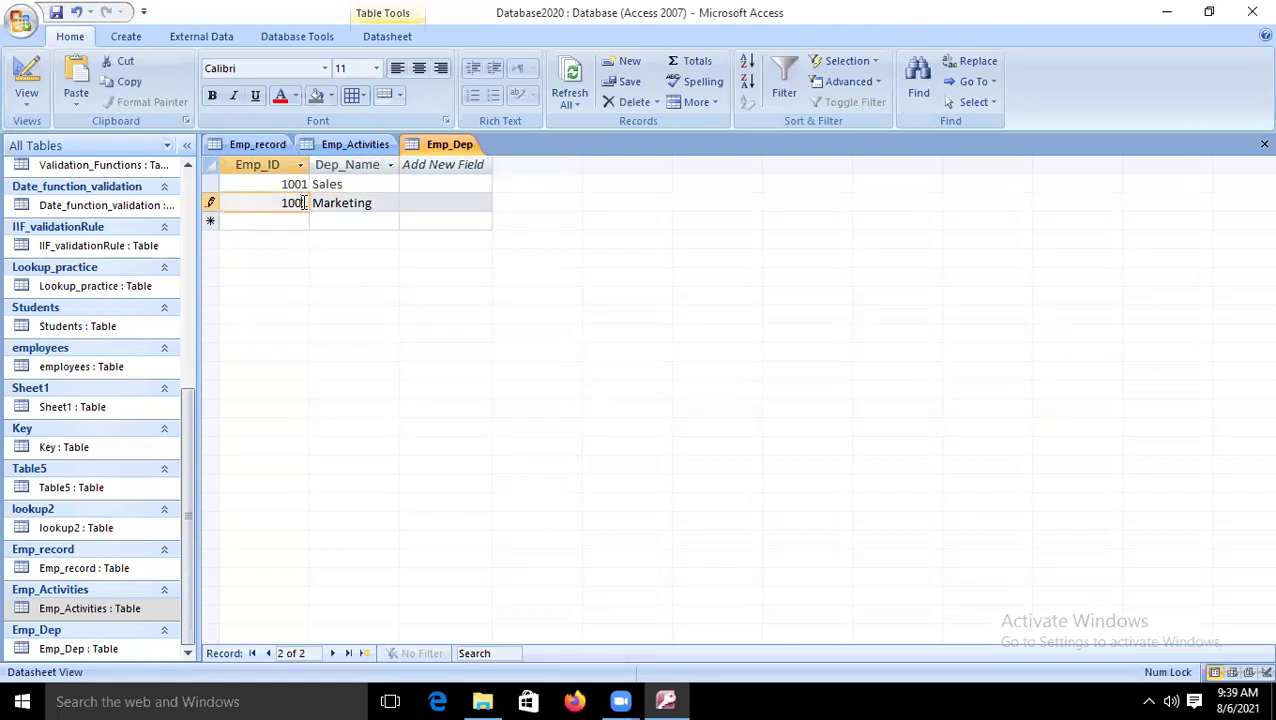
pyautogui.press('BackSpace')
pyautogui.press('BackSpace')
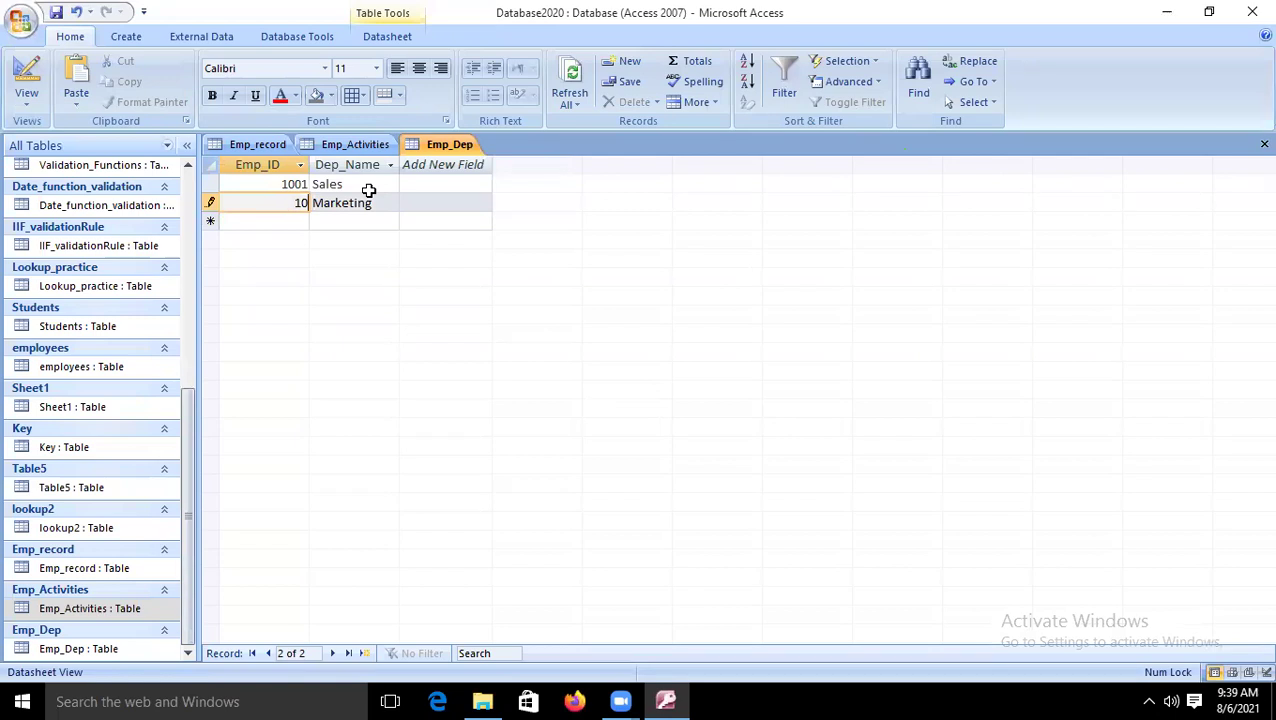
pyautogui.write('20')
# Add a third Emp_Dep record with Emp_ID 1030 and Dep_Name Production, and save the record.
pyautogui.click(287, 219)
pyautogui.write('1030')
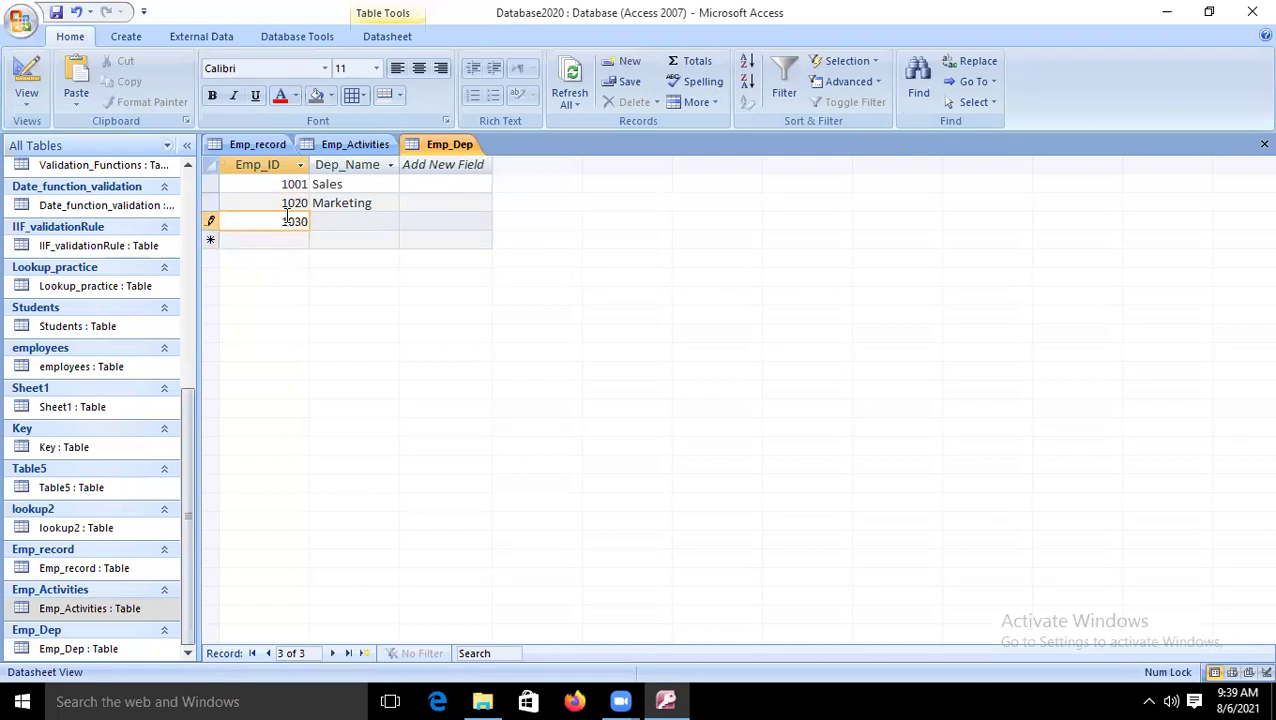
pyautogui.press('Tab')
pyautogui.write('Production')
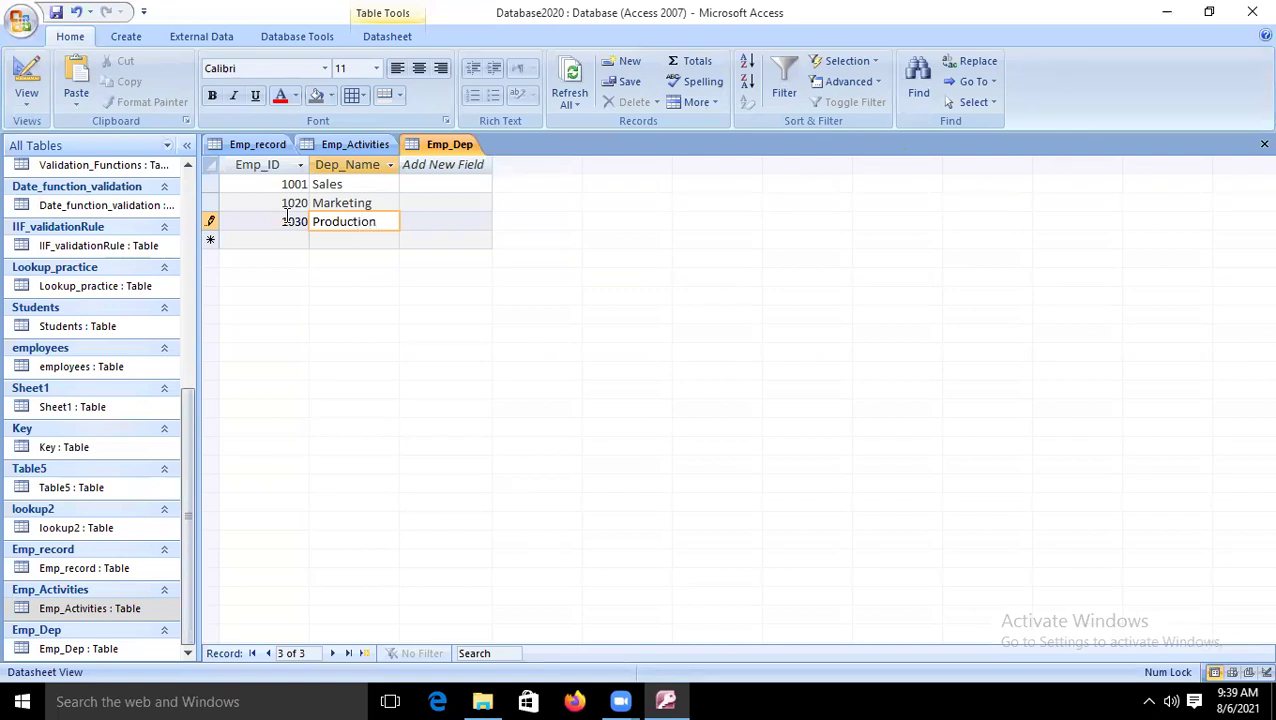
pyautogui.hotkey('shift', 'Return')
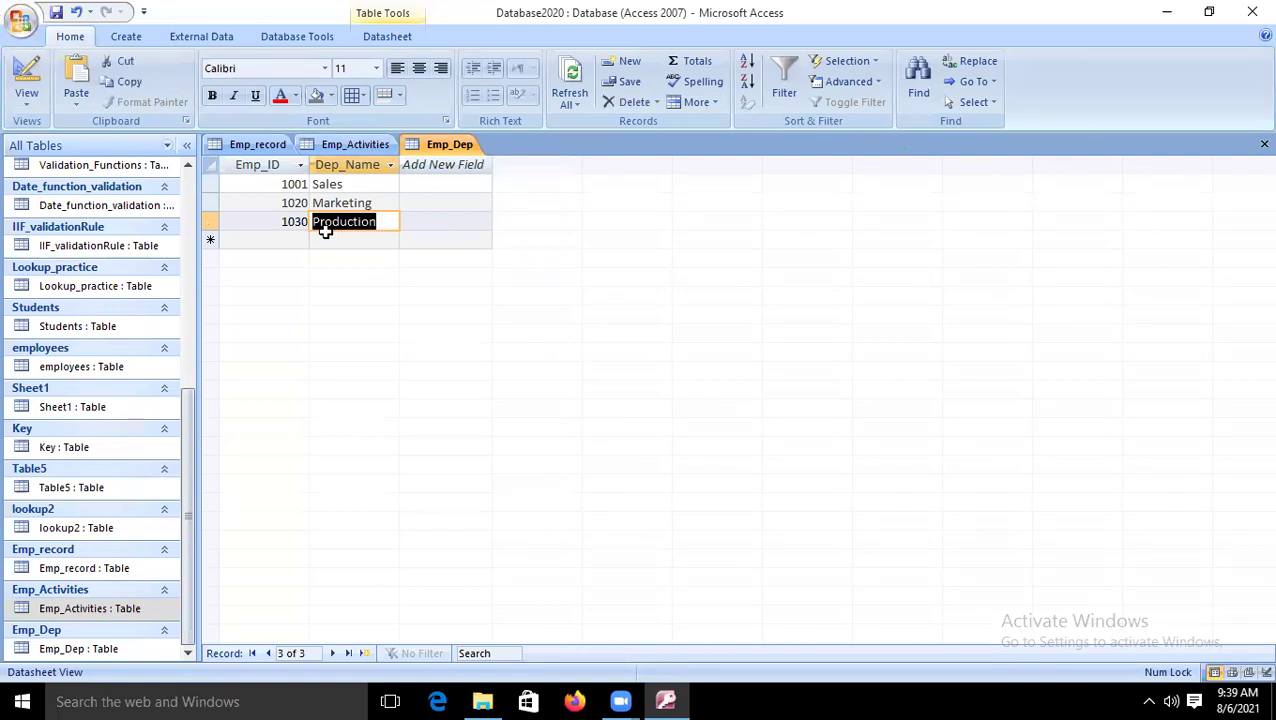
pyautogui.click(287, 219)
pyautogui.click(247, 201)
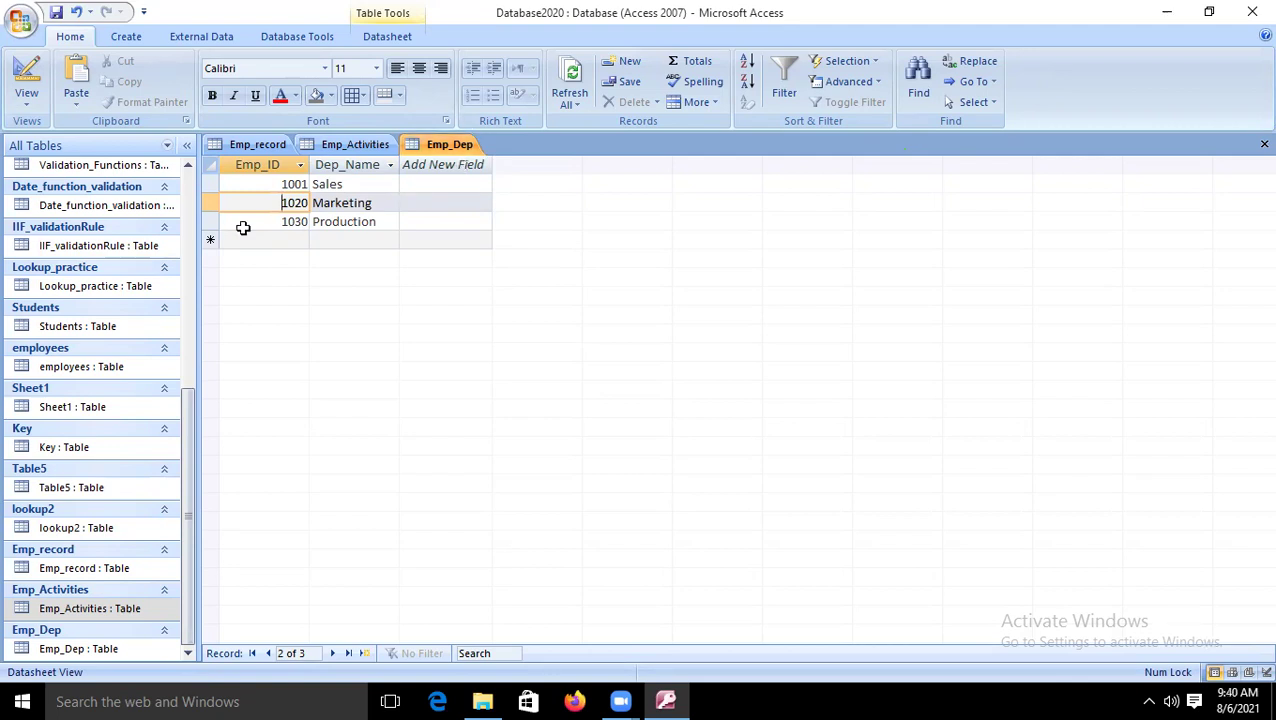
# Close all open tables and open the Relationships window.
pyautogui.rightClick(474, 146)
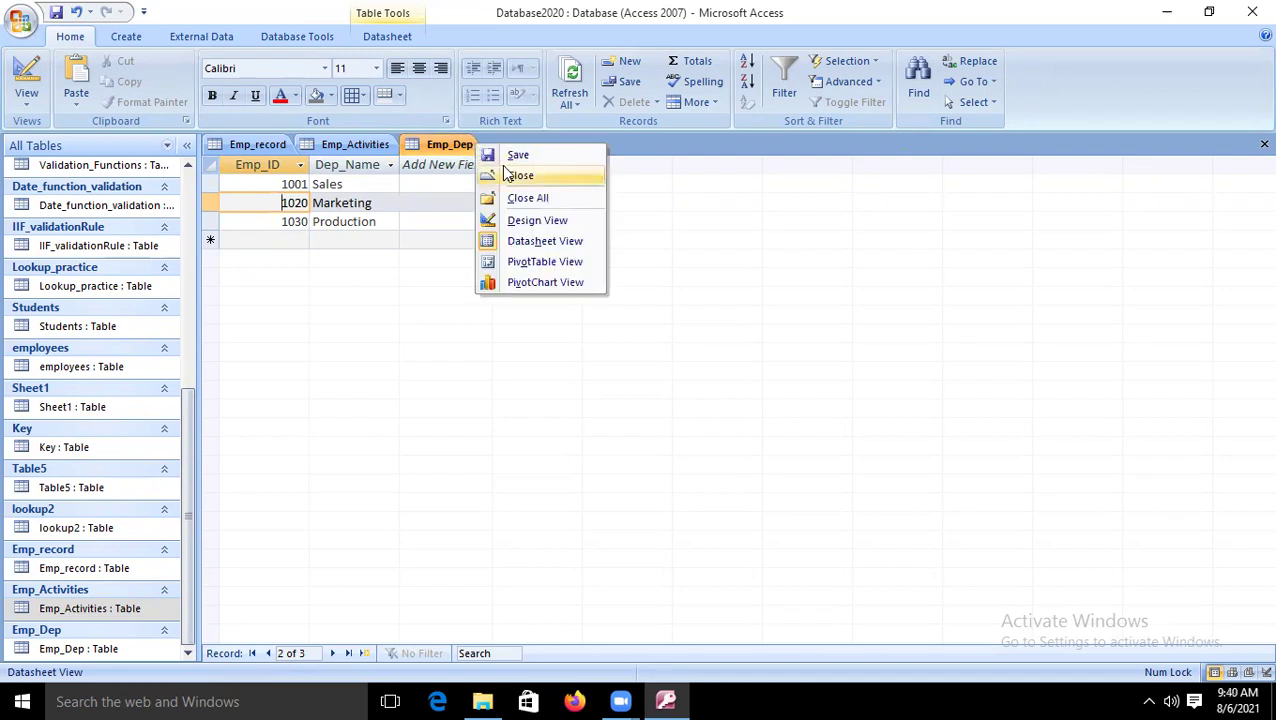
pyautogui.click(464, 158)
pyautogui.rightClick(466, 147)
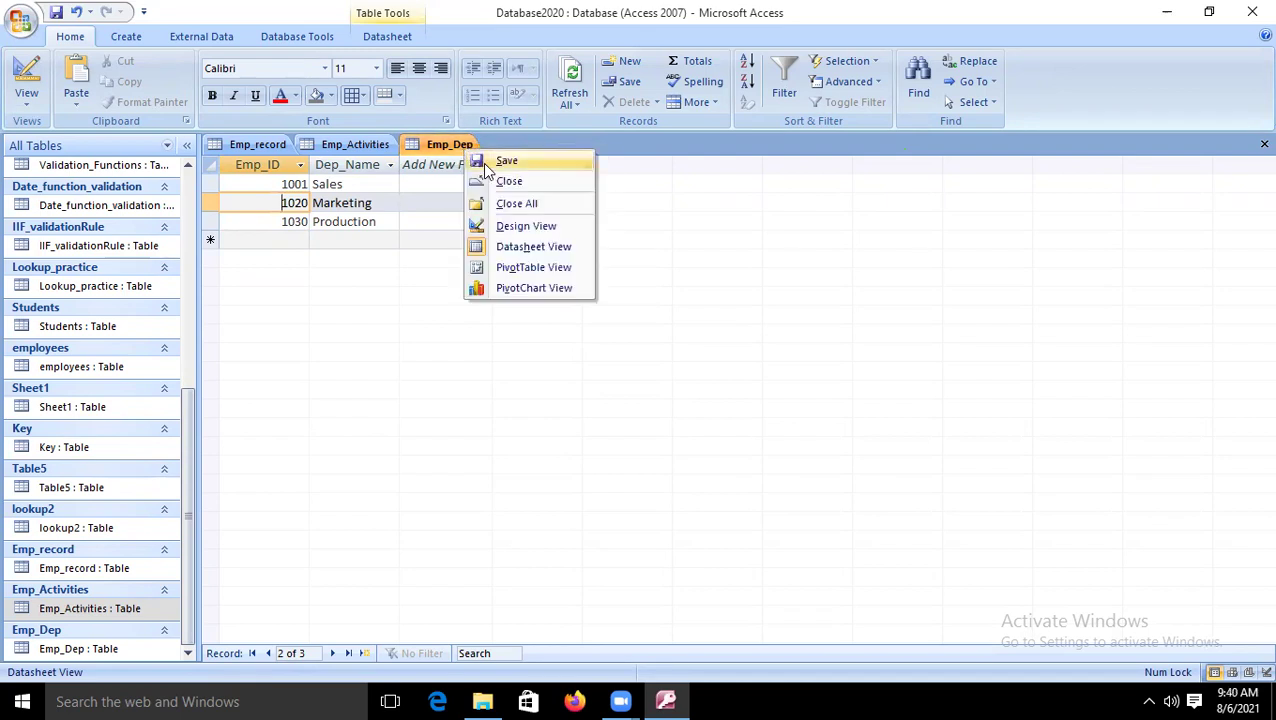
pyautogui.click(527, 198)
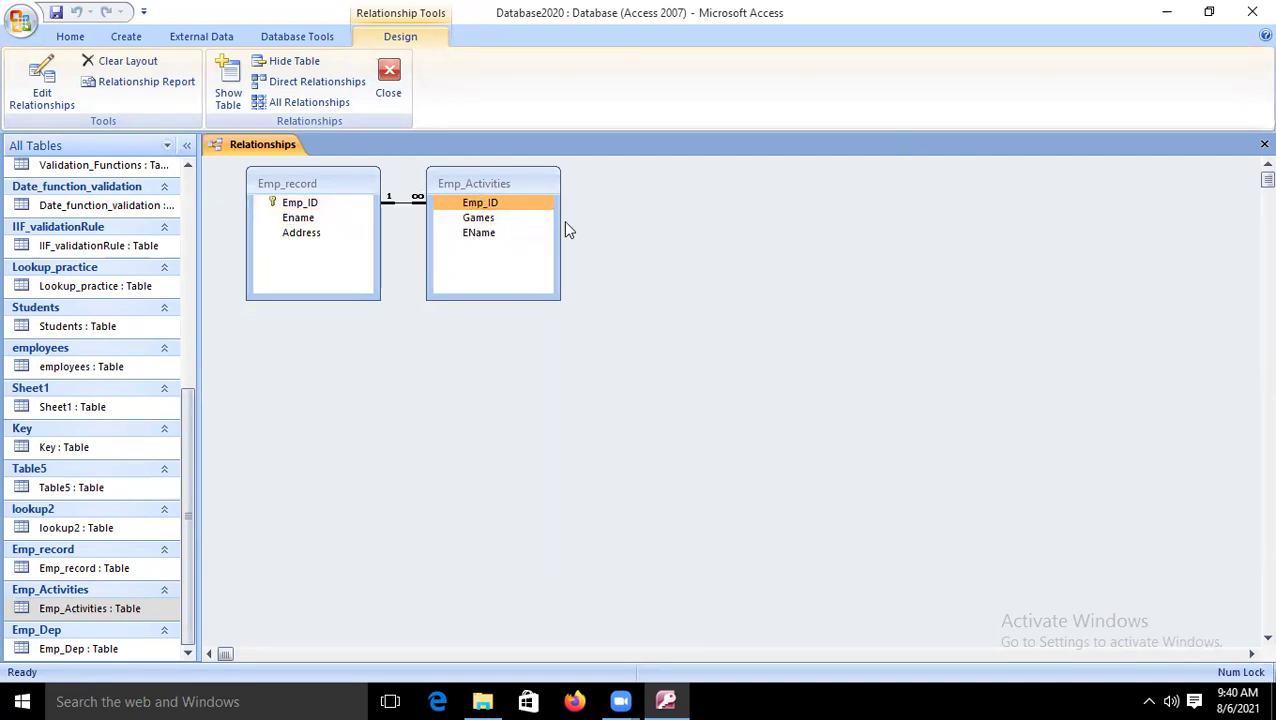
# Add the Emp_Dep table to the relationships layout and hide its duplicate copy, Emp_Dep_1.
pyautogui.click(229, 88)
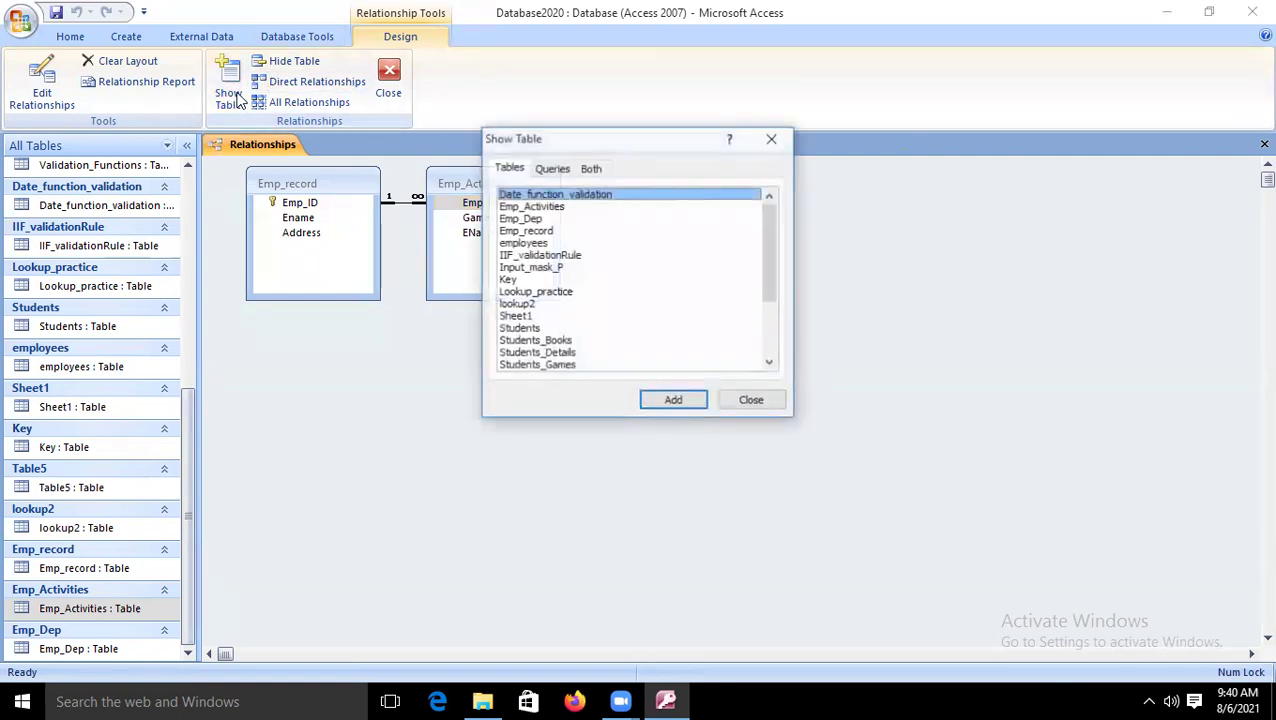
pyautogui.click(540, 219)
pyautogui.click(662, 400)
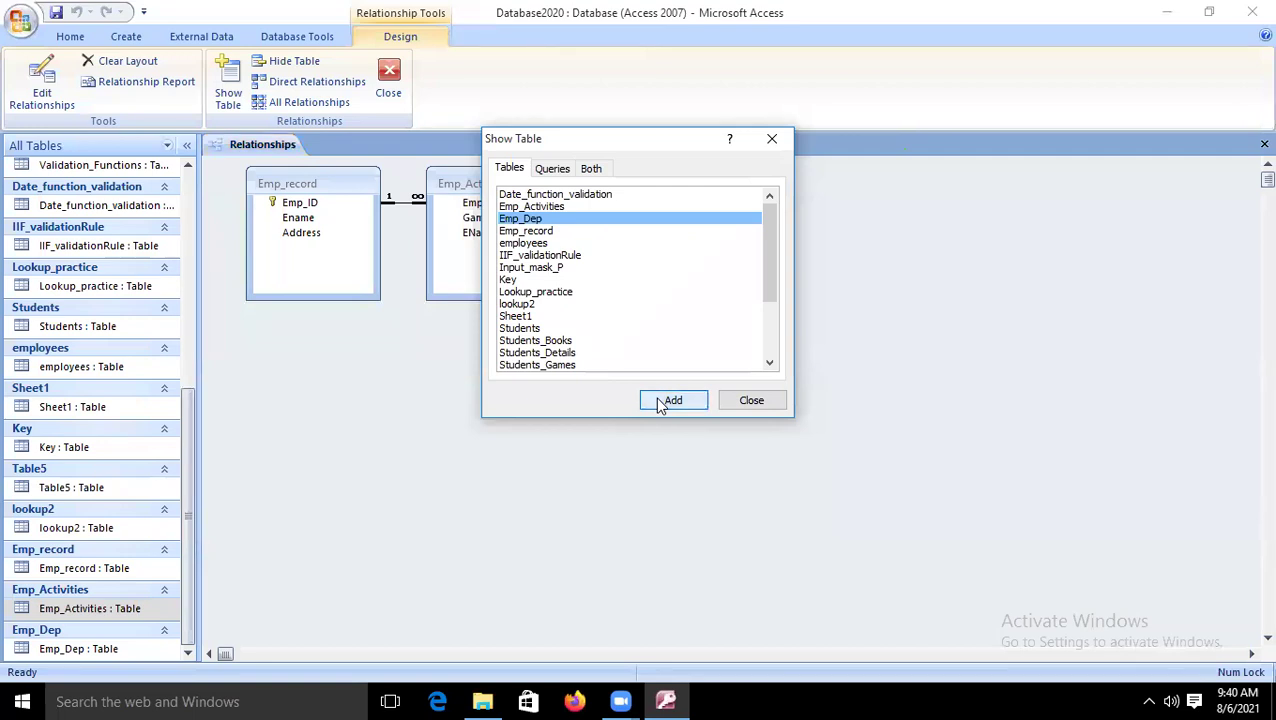
pyautogui.click(771, 138)
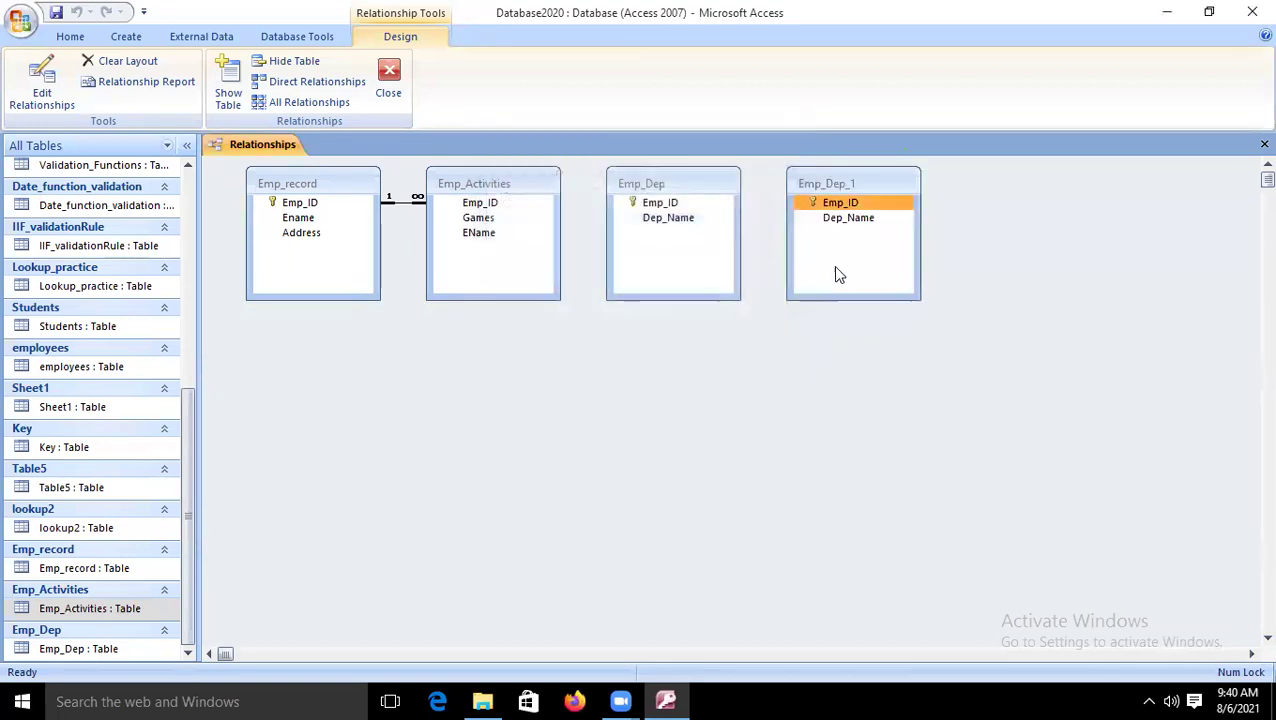
pyautogui.rightClick(867, 181)
pyautogui.click(932, 230)
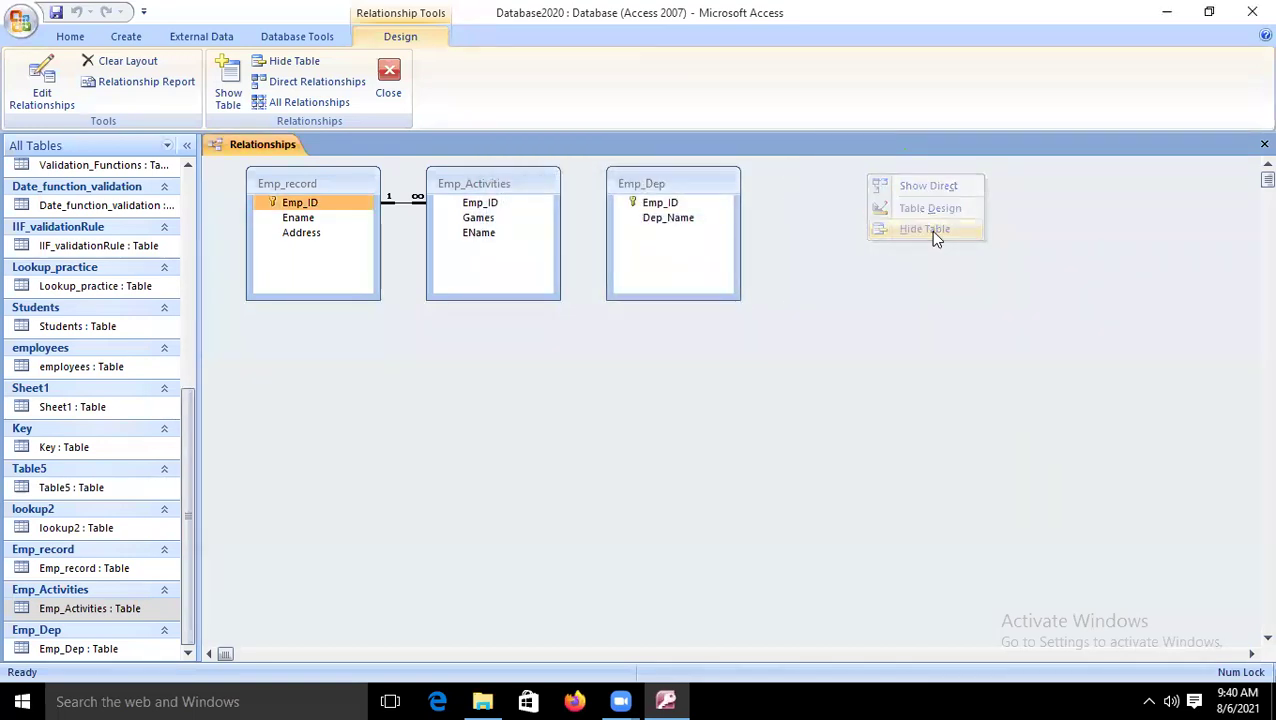
# Place Emp_Dep below the other tables and try to relate Emp_record to it on Emp_ID with referential integrity, cascade update and cascade delete.
pyautogui.moveTo(674, 181); pyautogui.dragTo(486, 375)
pyautogui.moveTo(299, 203); pyautogui.dragTo(442, 392)
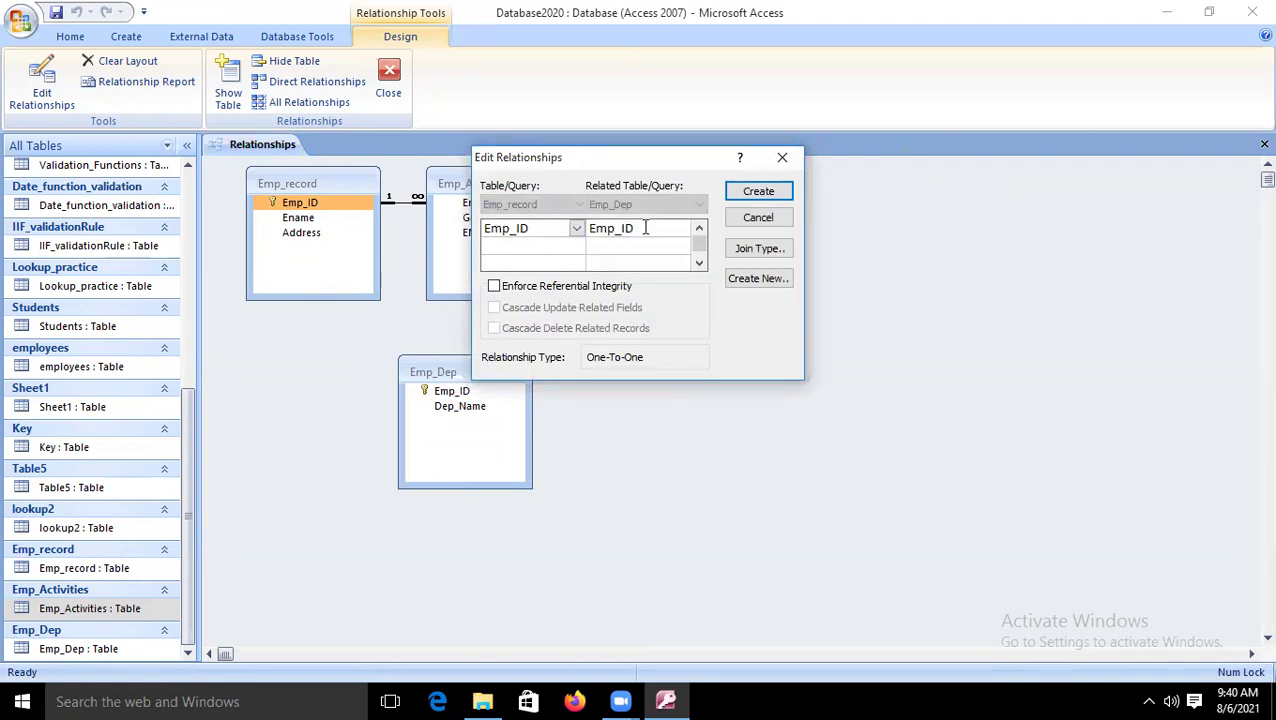
pyautogui.click(494, 286)
pyautogui.click(494, 307)
pyautogui.click(494, 328)
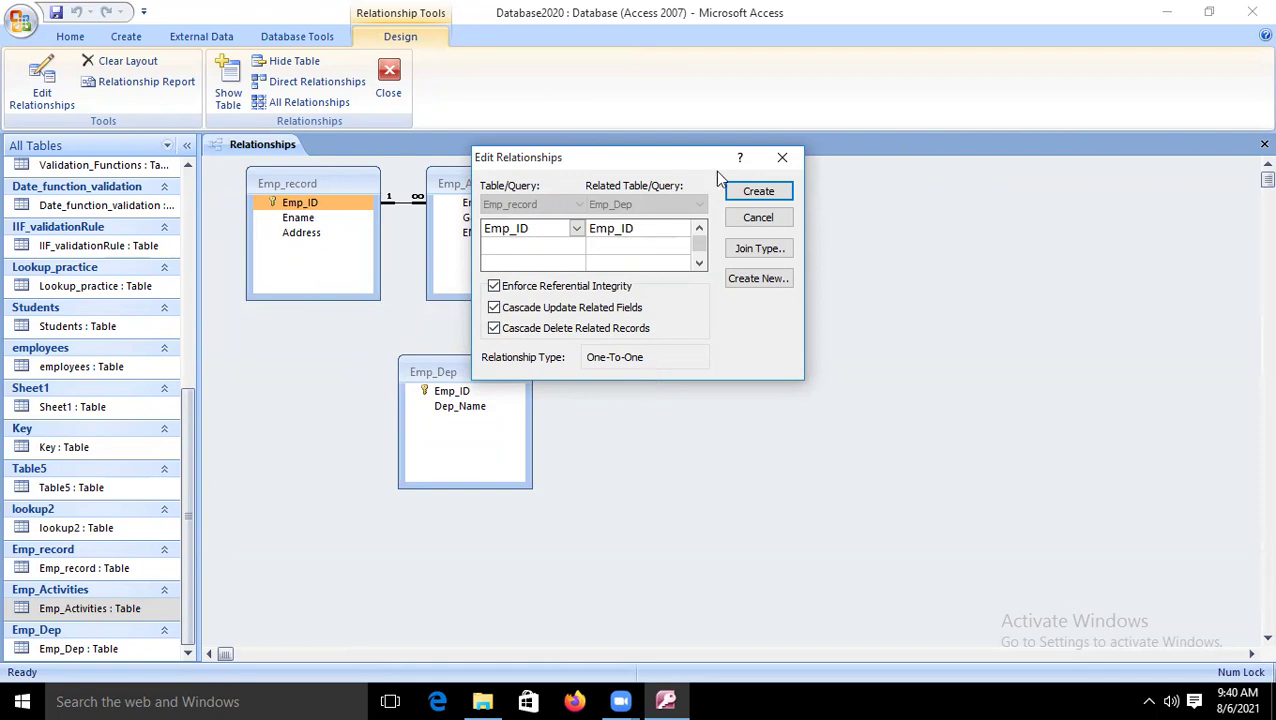
pyautogui.click(758, 192)
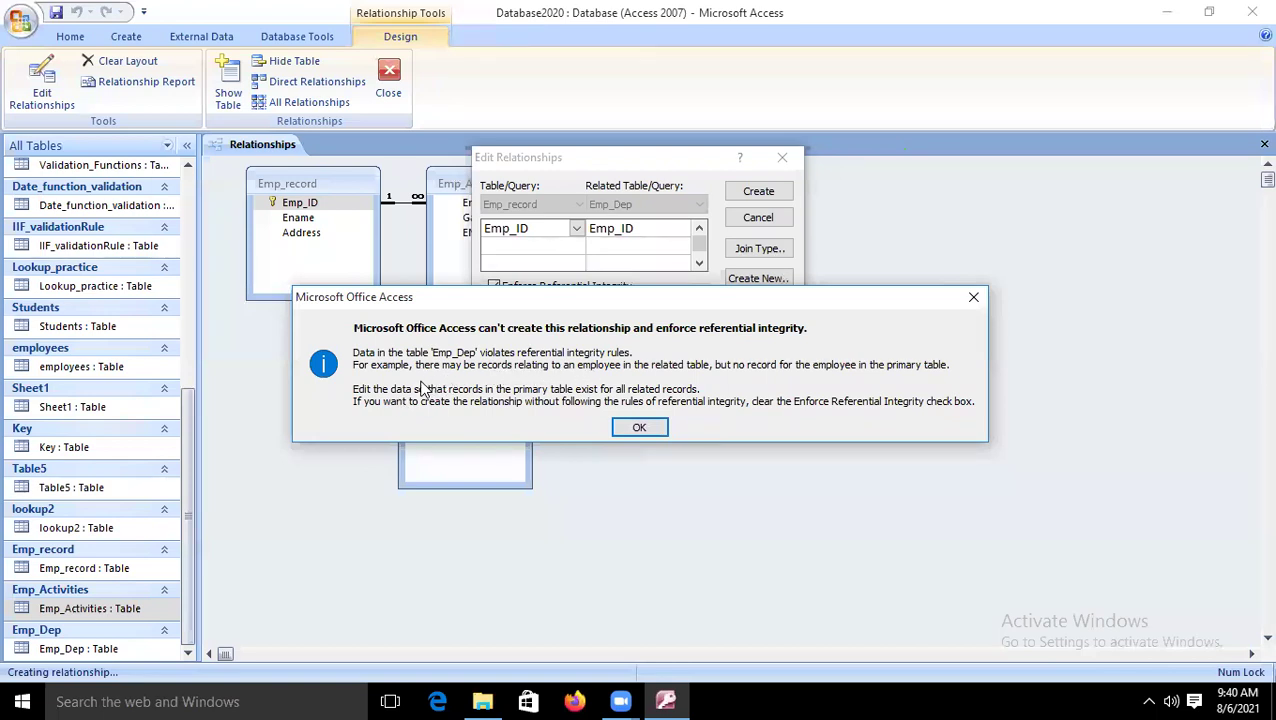
pyautogui.click(638, 430)
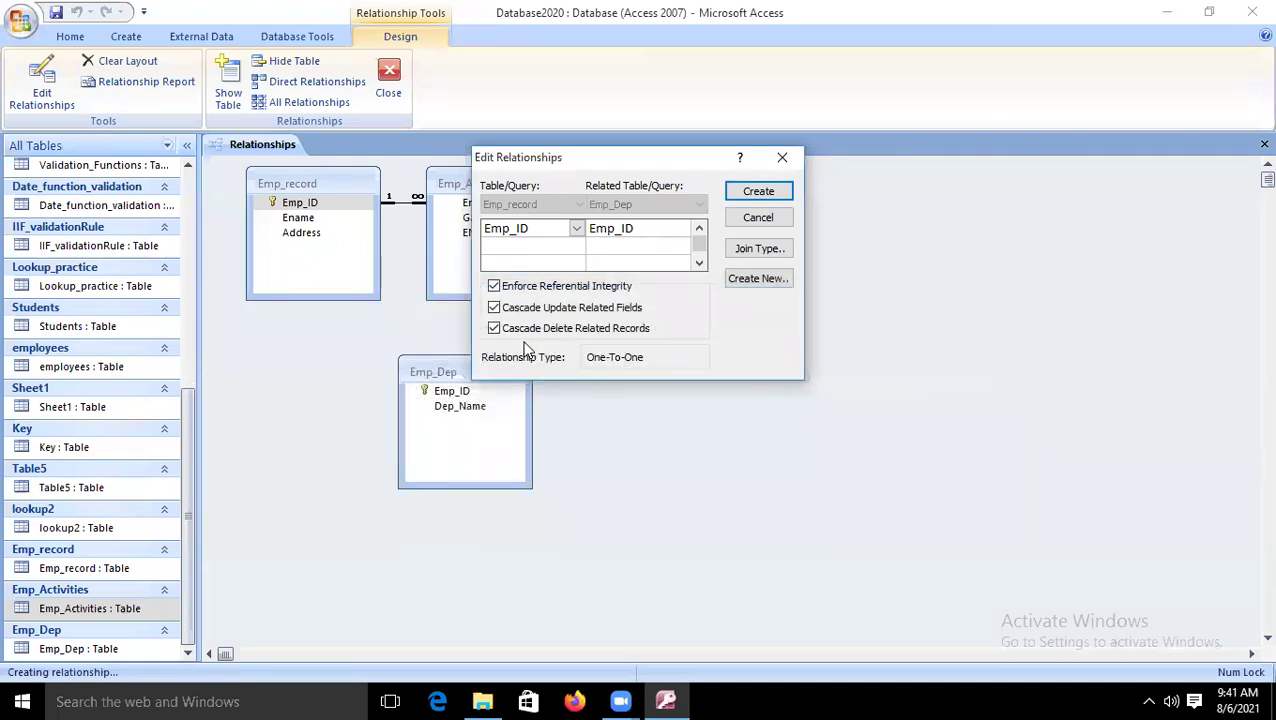